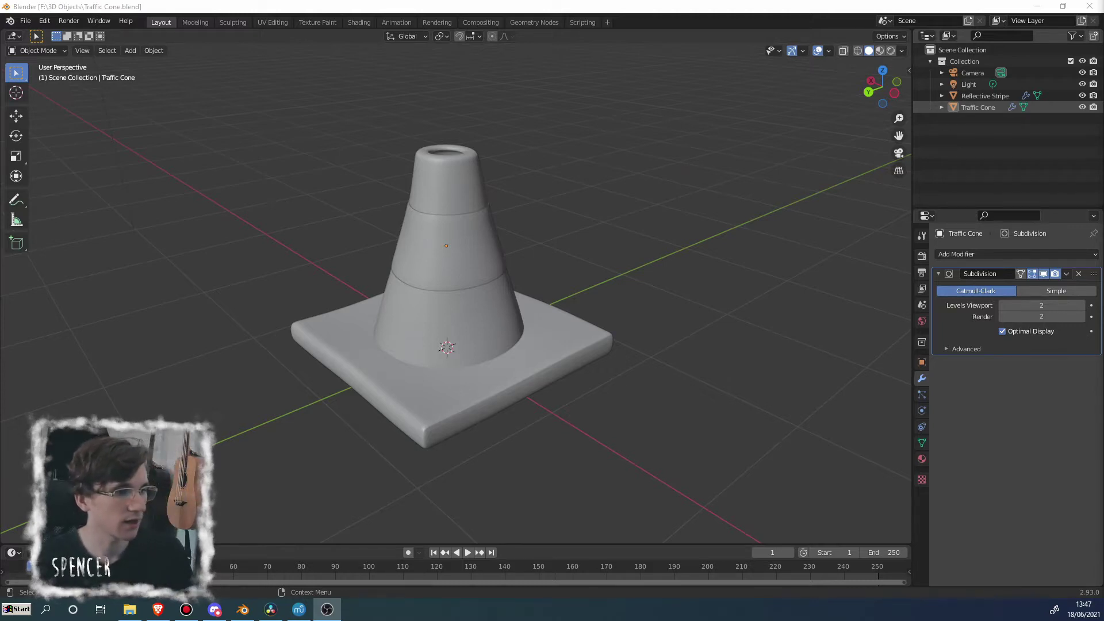
# Step: Select the traffic cone and examine its mesh from the side and above in Edit Mode
pyautogui.moveTo(578, 202); pyautogui.dragTo(495, 191, button='middle')
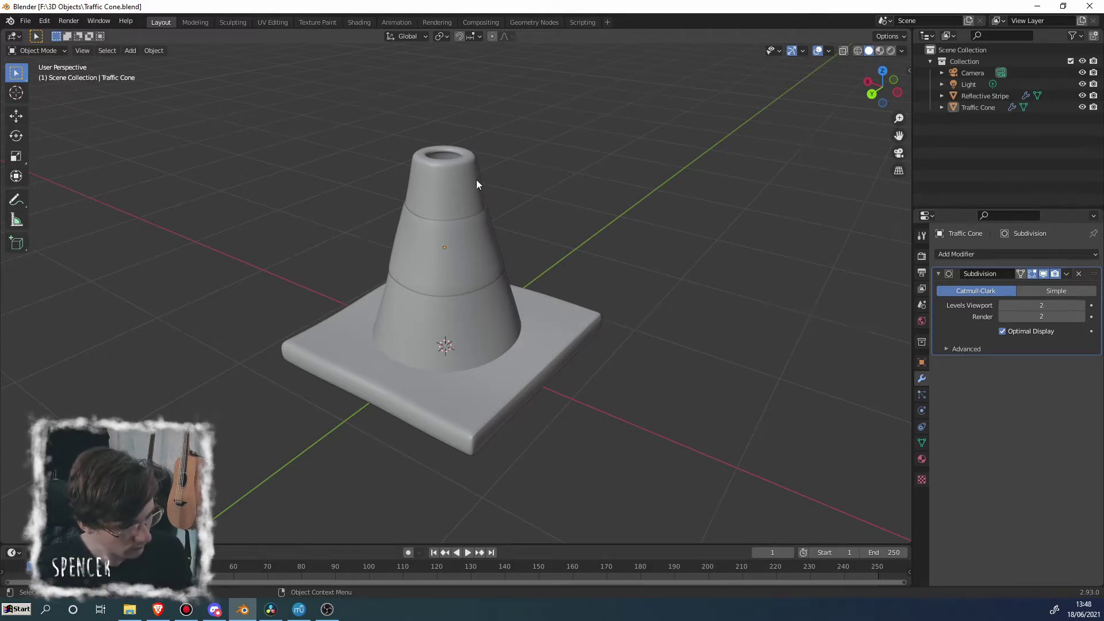
pyautogui.click(474, 181)
pyautogui.moveTo(474, 181); pyautogui.dragTo(323, 103, button='middle')
pyautogui.press('Tab')
pyautogui.scroll(4, 524, 151)
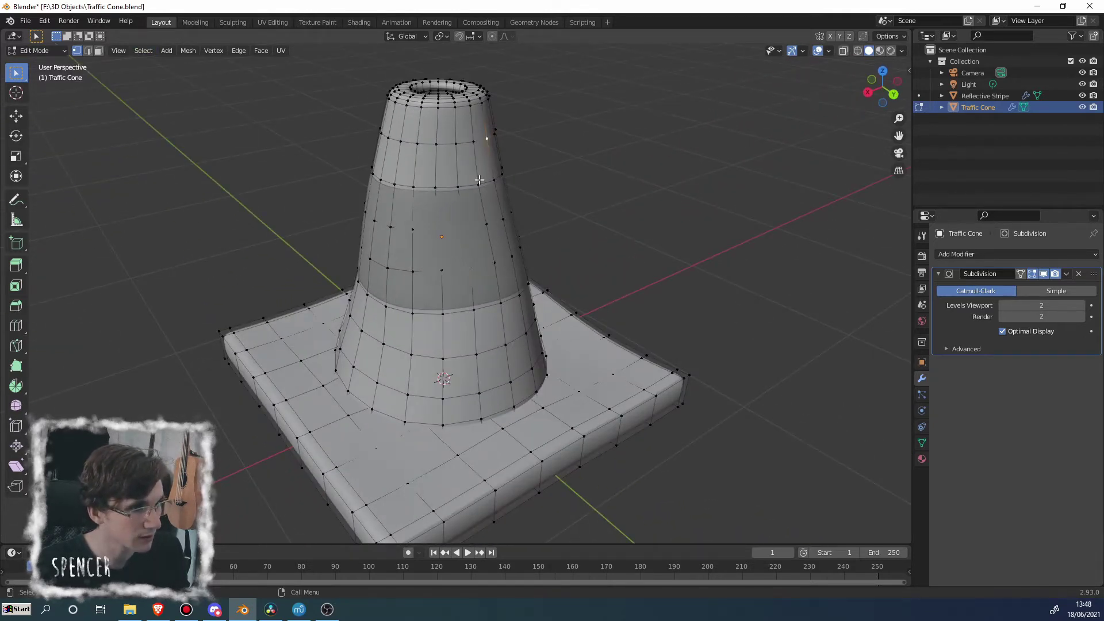
pyautogui.moveTo(480, 179); pyautogui.dragTo(605, 226, button='middle')
pyautogui.scroll(4, 447, 166)
pyautogui.moveTo(437, 158); pyautogui.dragTo(419, 289, button='middle')
pyautogui.scroll(-3, 597, 180)
pyautogui.scroll(-1, 567, 173)
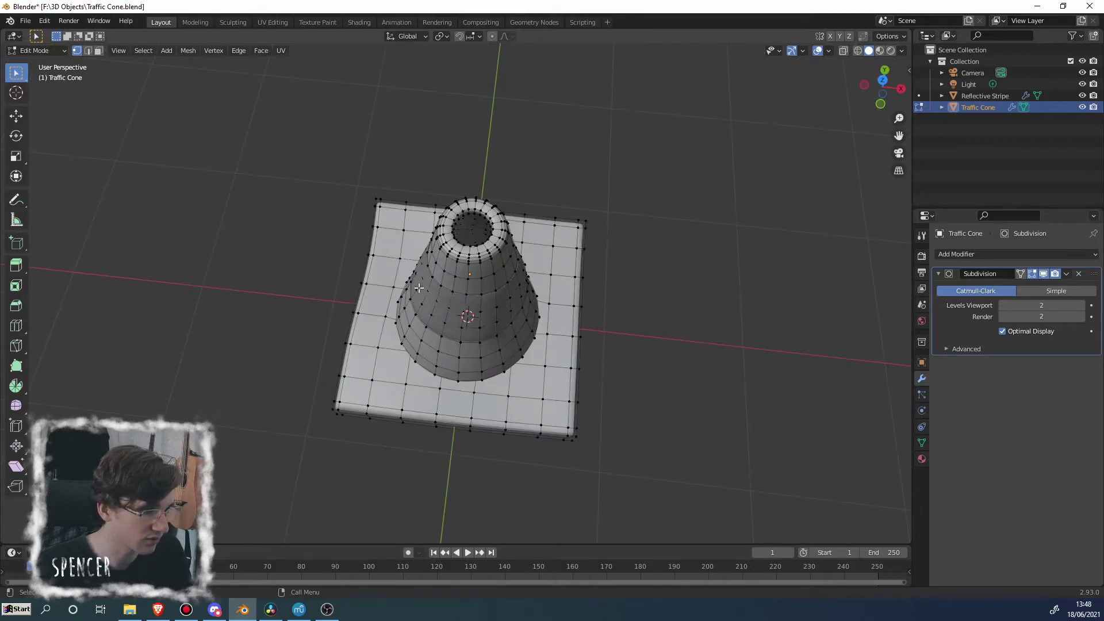
pyautogui.moveTo(405, 371); pyautogui.dragTo(461, 255, button='middle')
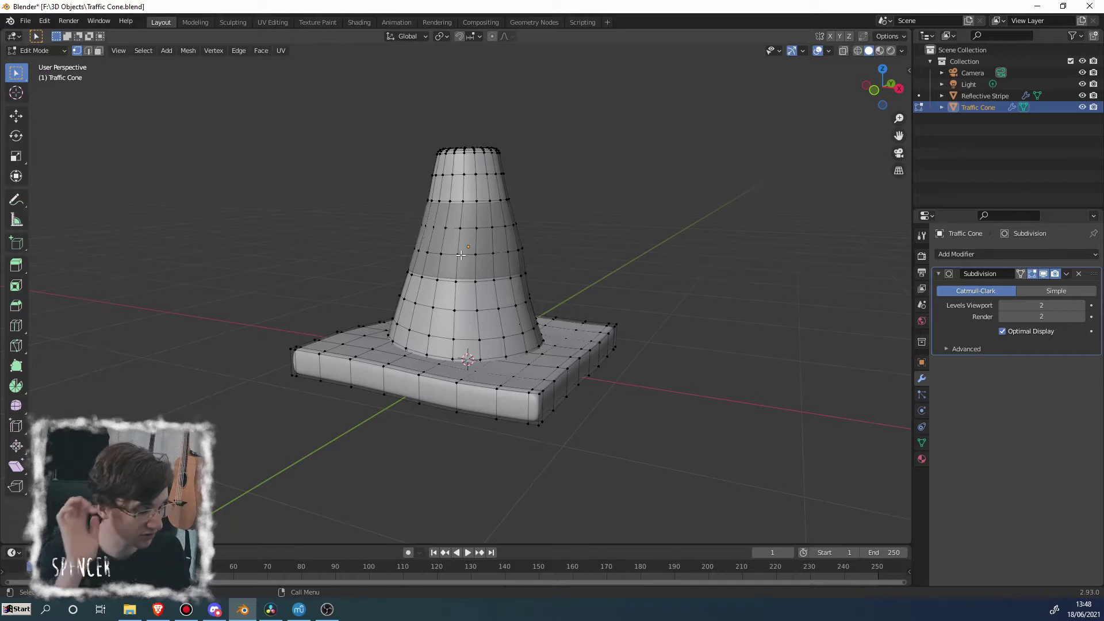
pyautogui.press('Tab')
# Step: Examine the cone's smoothed surface up close, comparing its appearance in Object Mode and Edit Mode
pyautogui.moveTo(498, 183); pyautogui.dragTo(535, 200, button='middle')
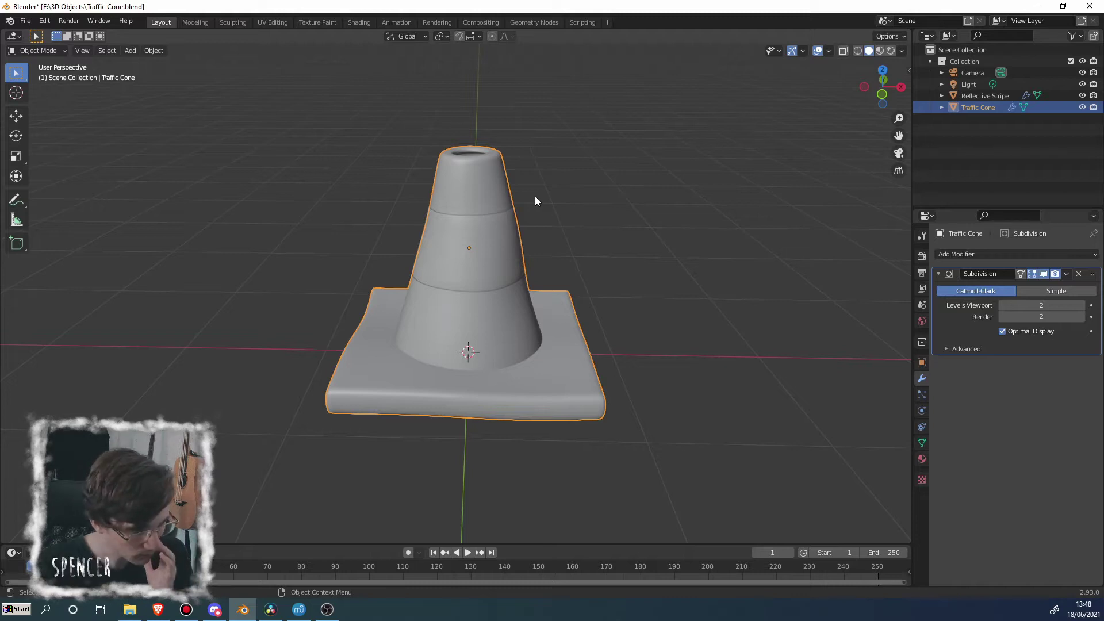
pyautogui.moveTo(525, 199); pyautogui.dragTo(553, 212, button='middle')
pyautogui.scroll(4, 492, 194)
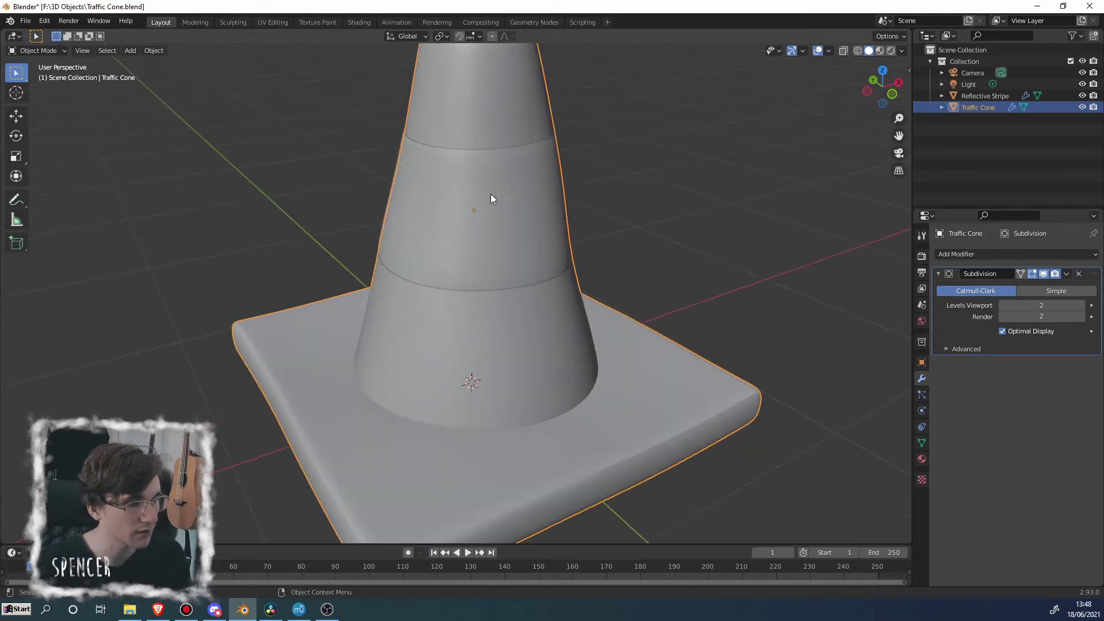
pyautogui.scroll(-2, 486, 151)
pyautogui.keyDown('shift'); pyautogui.moveTo(485, 150); pyautogui.dragTo(668, 320, button='middle'); pyautogui.keyUp('shift')
pyautogui.press('Tab')
pyautogui.press('Tab')
pyautogui.press('Tab')
pyautogui.press('Tab')
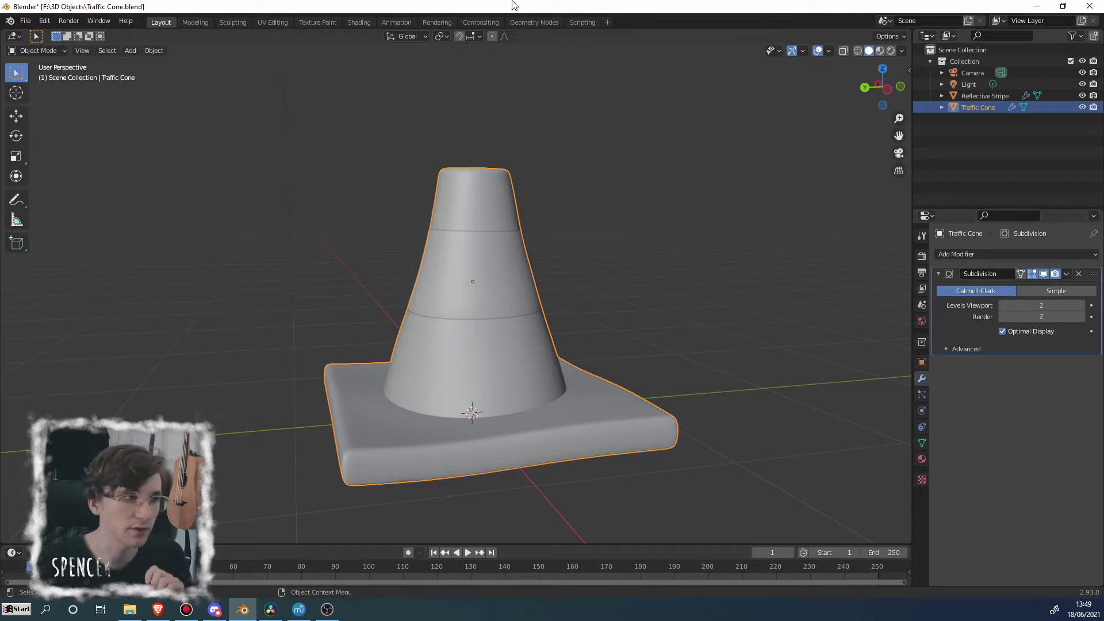
# Step: Save the file and compare the cone with its Subdivision modifier's viewport display switched off and back on
pyautogui.hotkey('ctrl', 's')
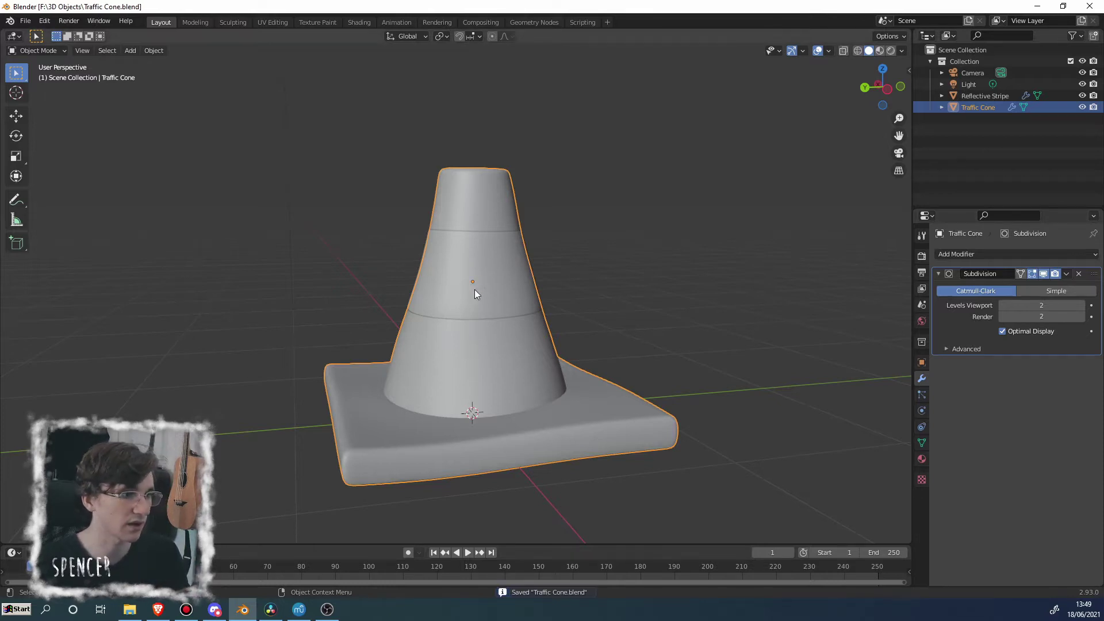
pyautogui.moveTo(474, 289); pyautogui.dragTo(552, 268, button='middle')
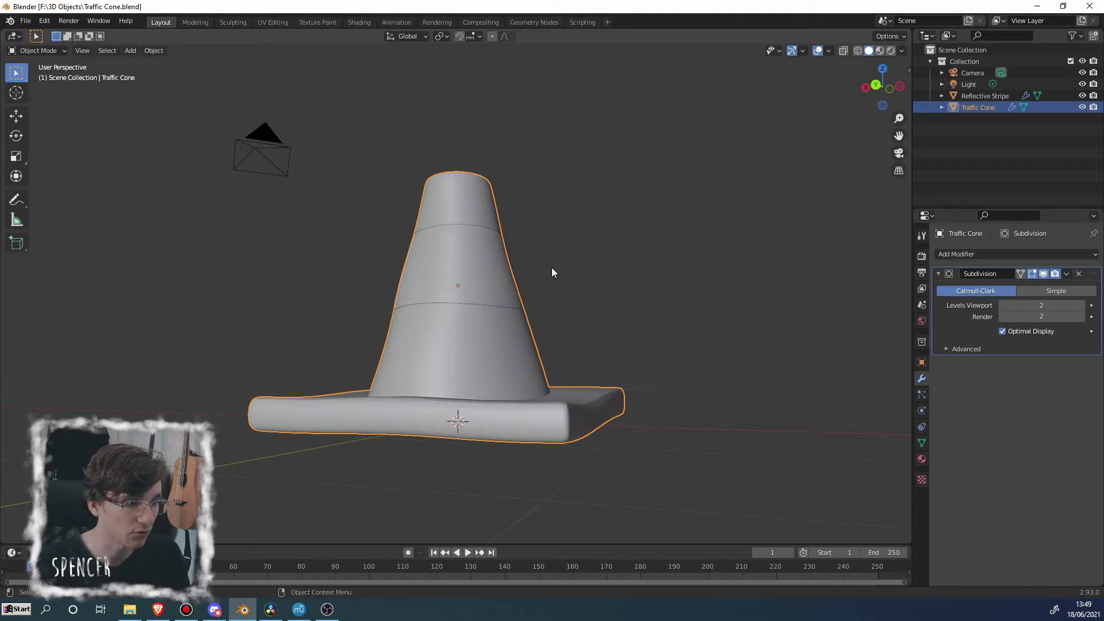
pyautogui.click(1043, 275)
pyautogui.click(1044, 275)
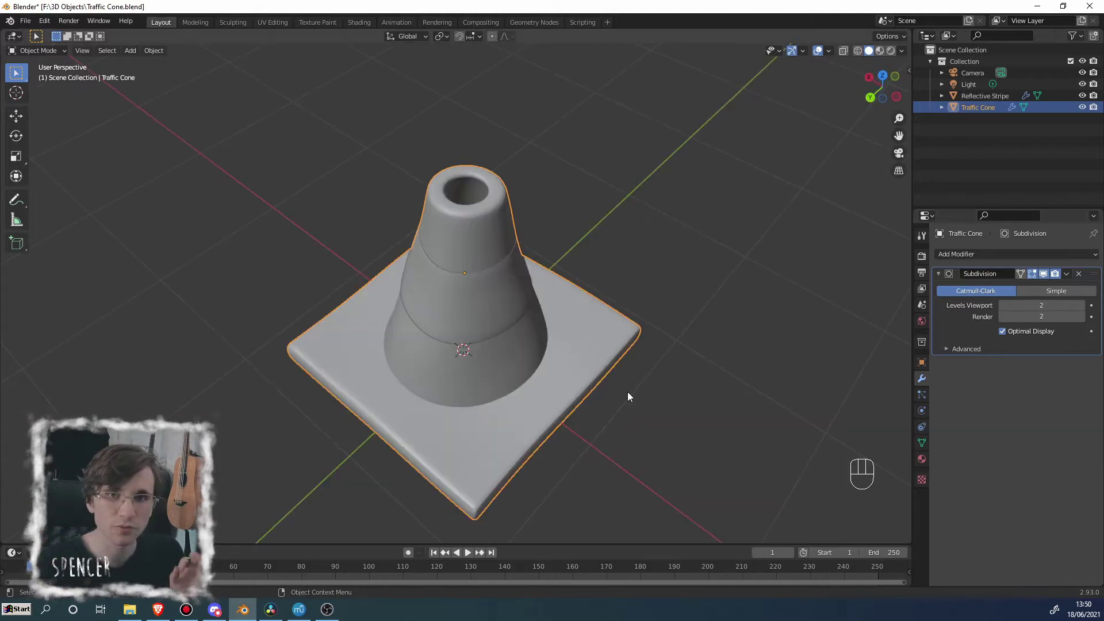
# Step: Open the traffic cone's mesh for editing in face select mode, viewed orthographically from the bottom
pyautogui.moveTo(570, 364); pyautogui.dragTo(591, 284, button='middle')
pyautogui.click(591, 284)
pyautogui.moveTo(558, 335)
pyautogui.mouseDown(button='middle')
pyautogui.moveTo(534, 310)
pyautogui.moveTo(568, 323)
pyautogui.mouseUp(button='middle')
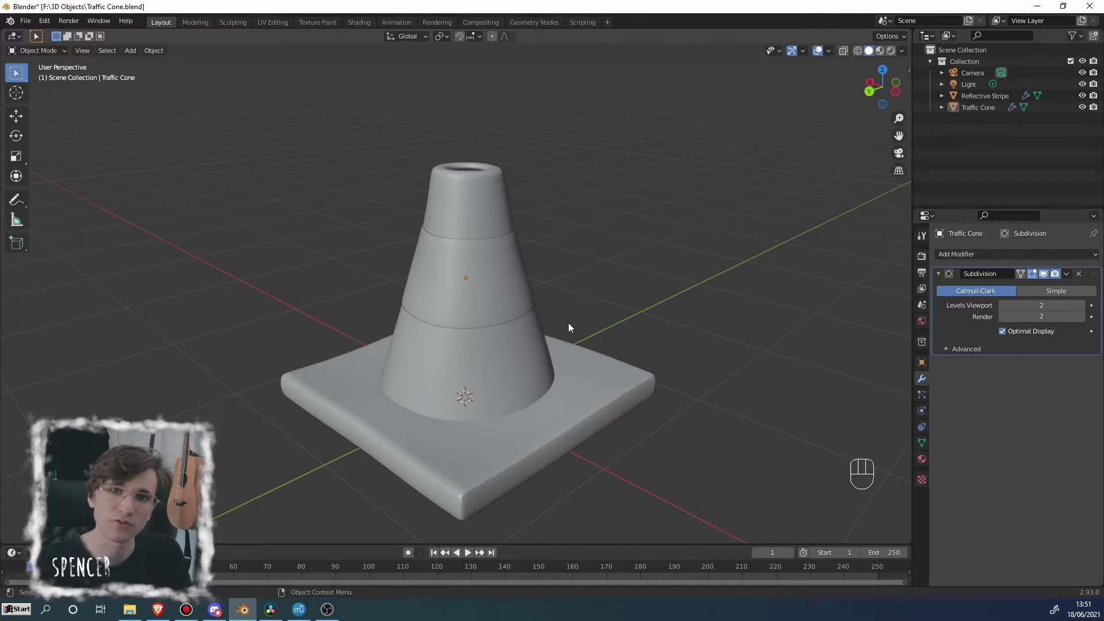
pyautogui.moveTo(568, 323); pyautogui.dragTo(609, 262, button='middle')
pyautogui.click(525, 353)
pyautogui.press('Tab')
pyautogui.press('KP_1')
pyautogui.press('KP_9')
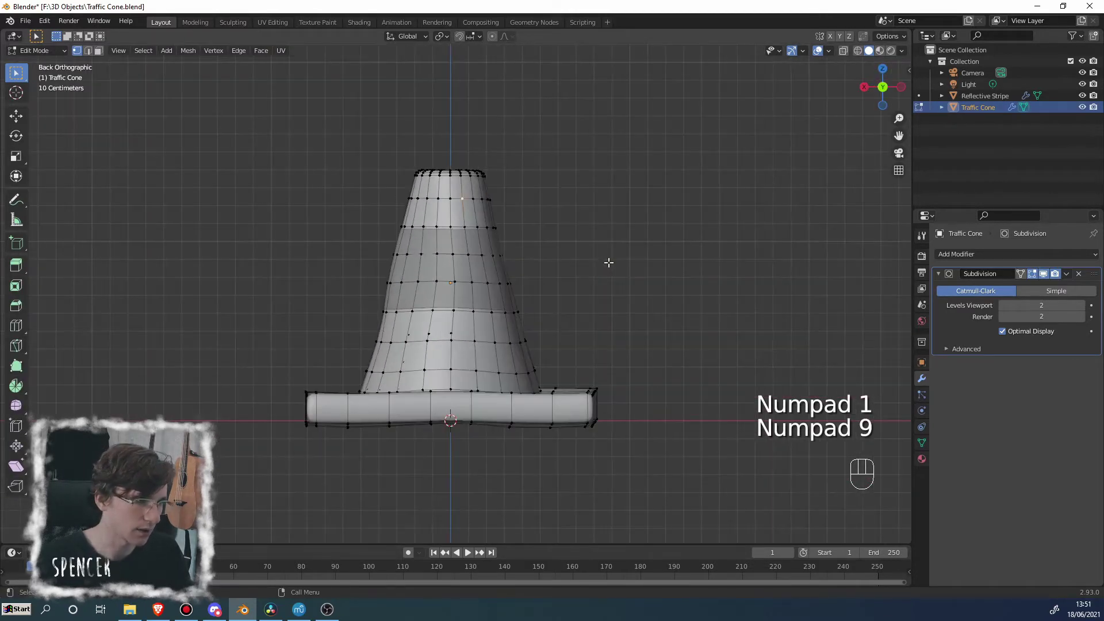
pyautogui.press('KP_1')
pyautogui.press('KP_7')
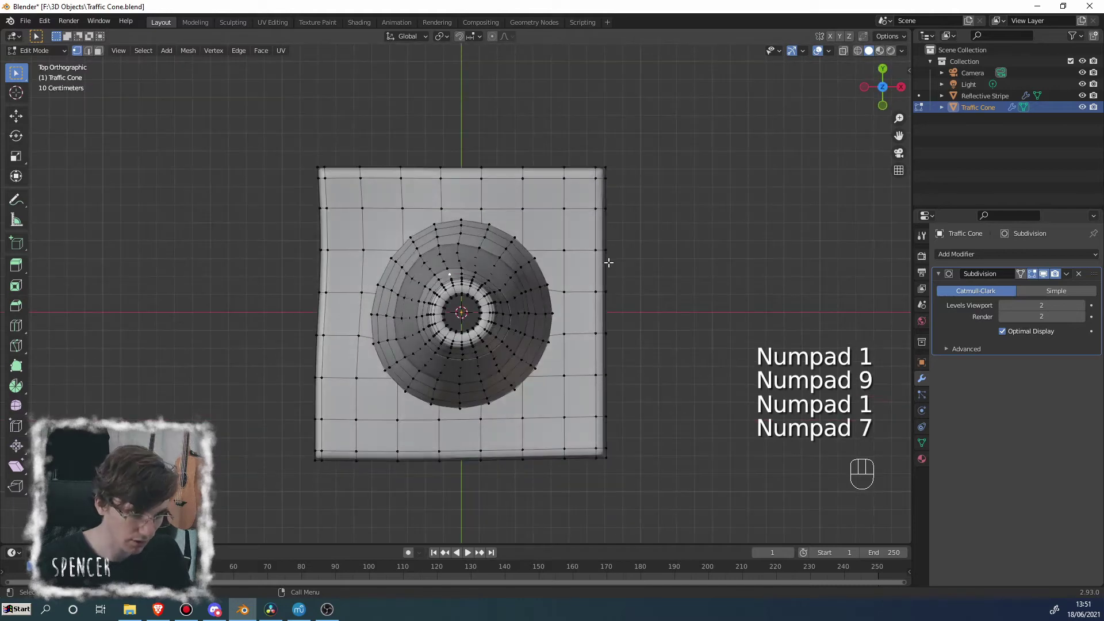
pyautogui.press('KP_9')
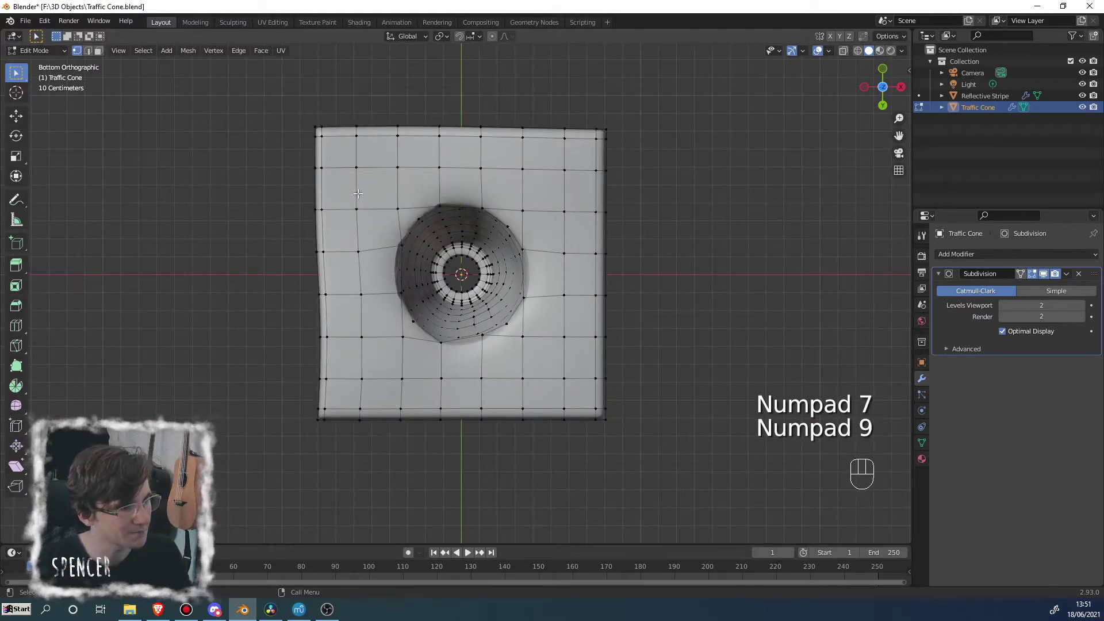
pyautogui.click(99, 51)
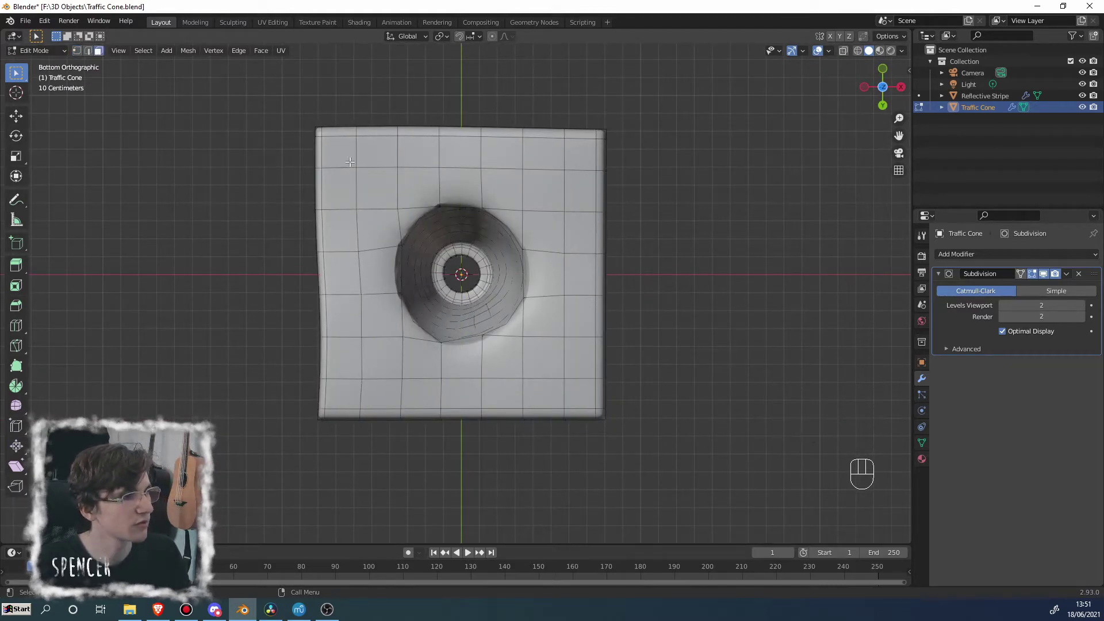
# Step: Box-select the four corner blocks of faces on the underside of the cone's base
pyautogui.moveTo(344, 153); pyautogui.dragTo(409, 219)
pyautogui.press('shift')
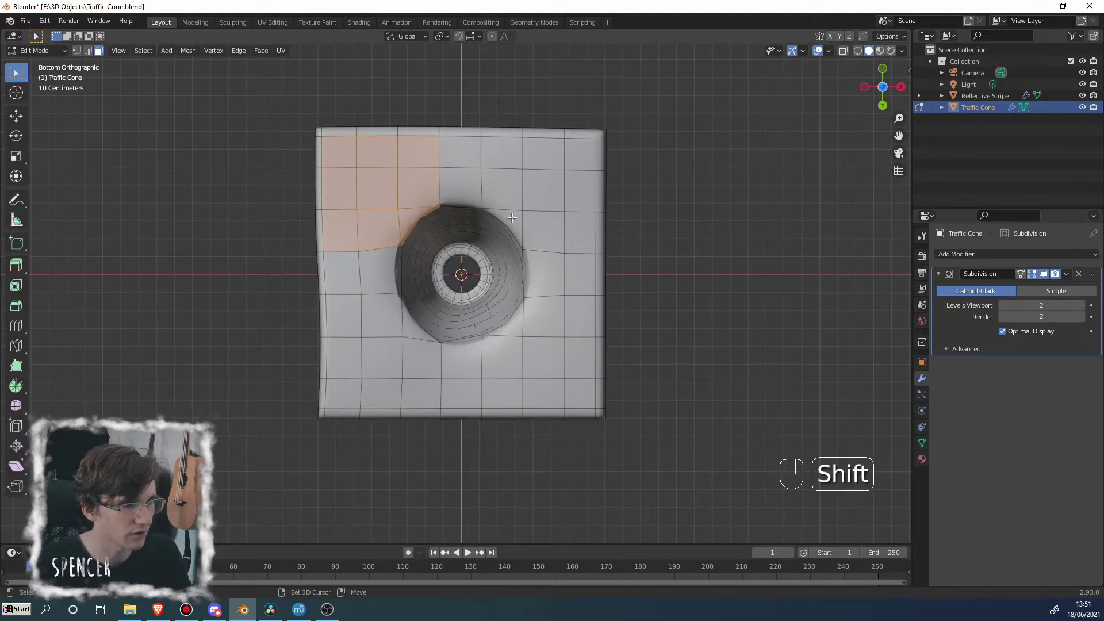
pyautogui.keyDown('shift'); pyautogui.moveTo(517, 217); pyautogui.dragTo(583, 156); pyautogui.keyUp('shift')
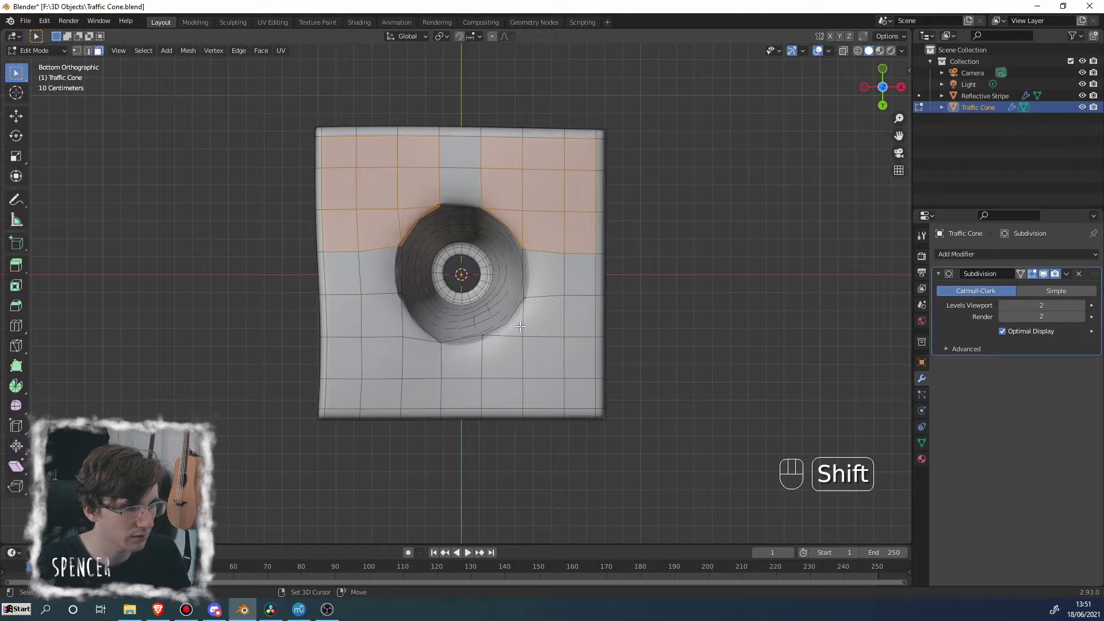
pyautogui.keyDown('shift'); pyautogui.moveTo(520, 326); pyautogui.dragTo(587, 399); pyautogui.keyUp('shift')
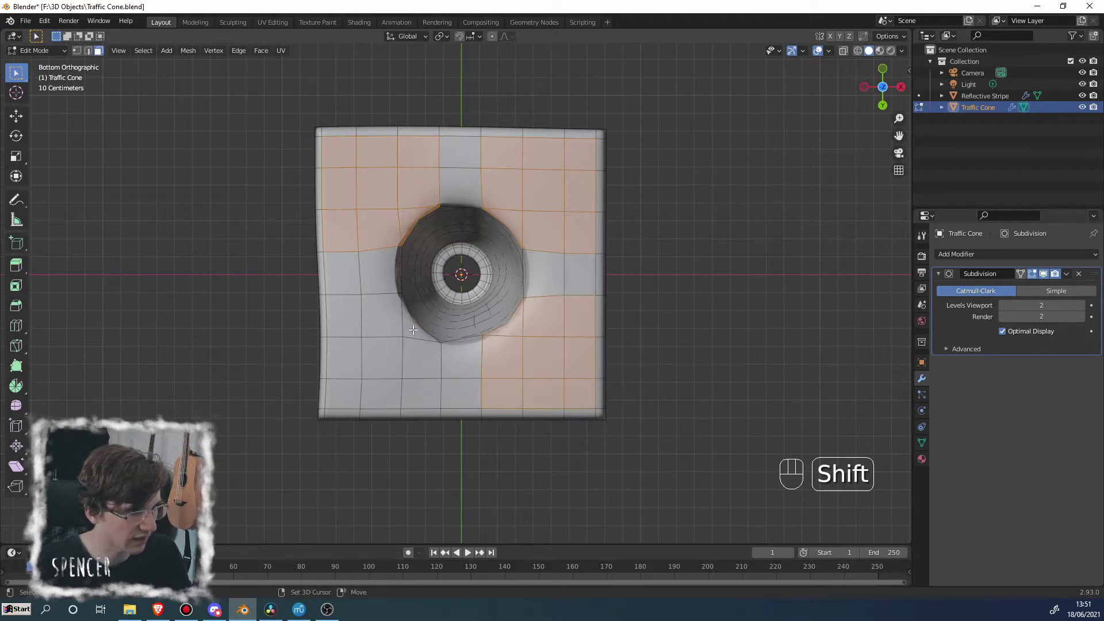
pyautogui.keyDown('shift'); pyautogui.moveTo(412, 330); pyautogui.dragTo(343, 402); pyautogui.keyUp('shift')
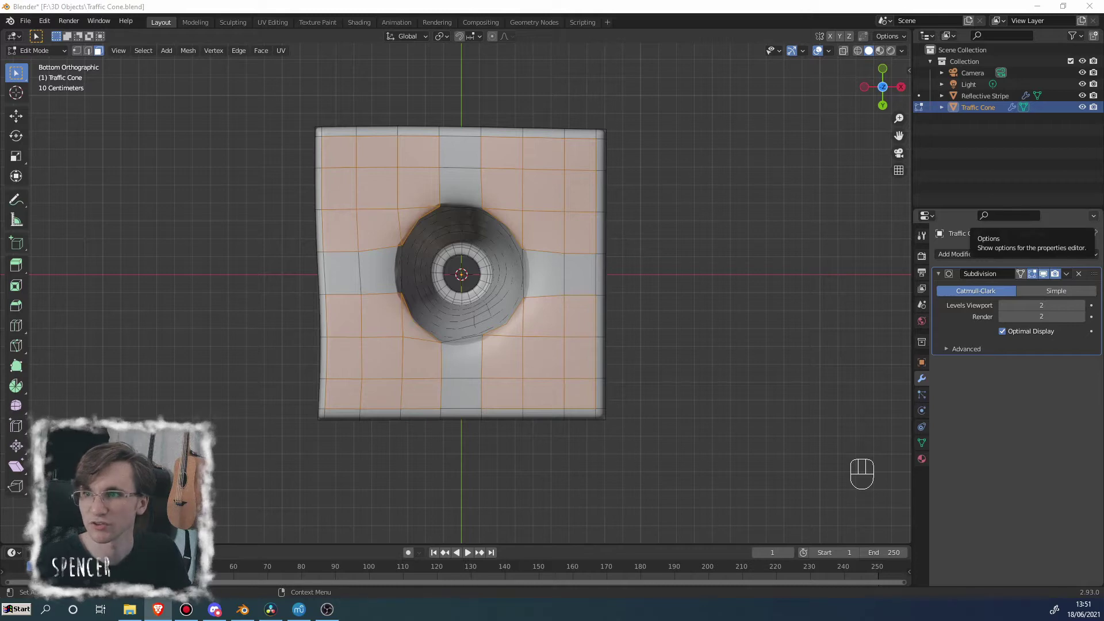
# Step: Switch to the Brave browser and open images.google.com
pyautogui.click(158, 610)
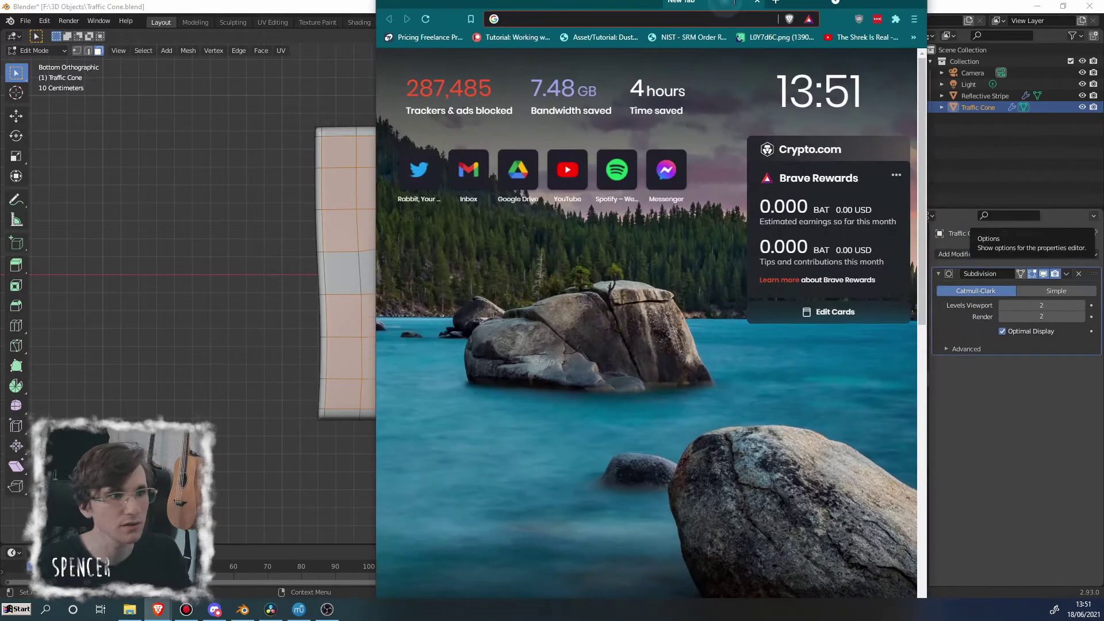
pyautogui.write('https.')
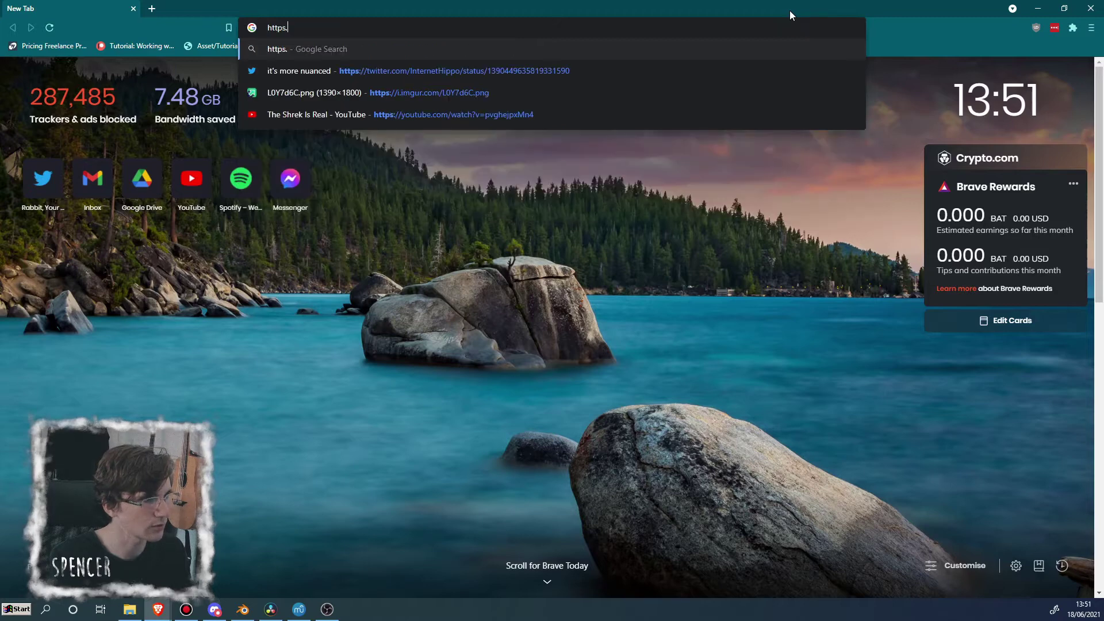
pyautogui.press('BackSpace')
pyautogui.write(':/')
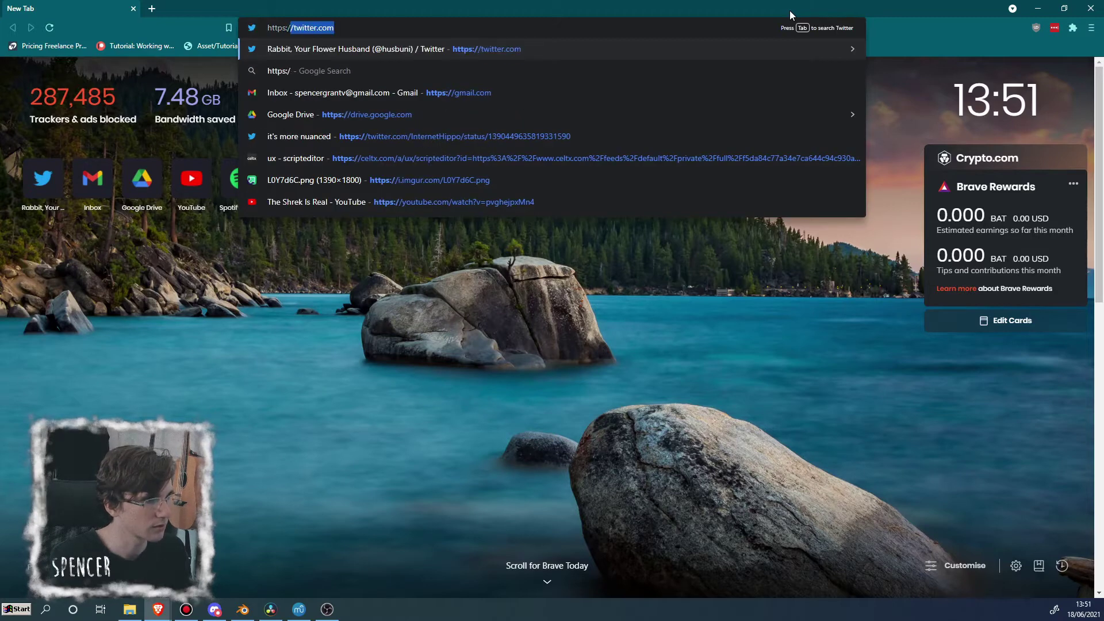
pyautogui.write('/google.com')
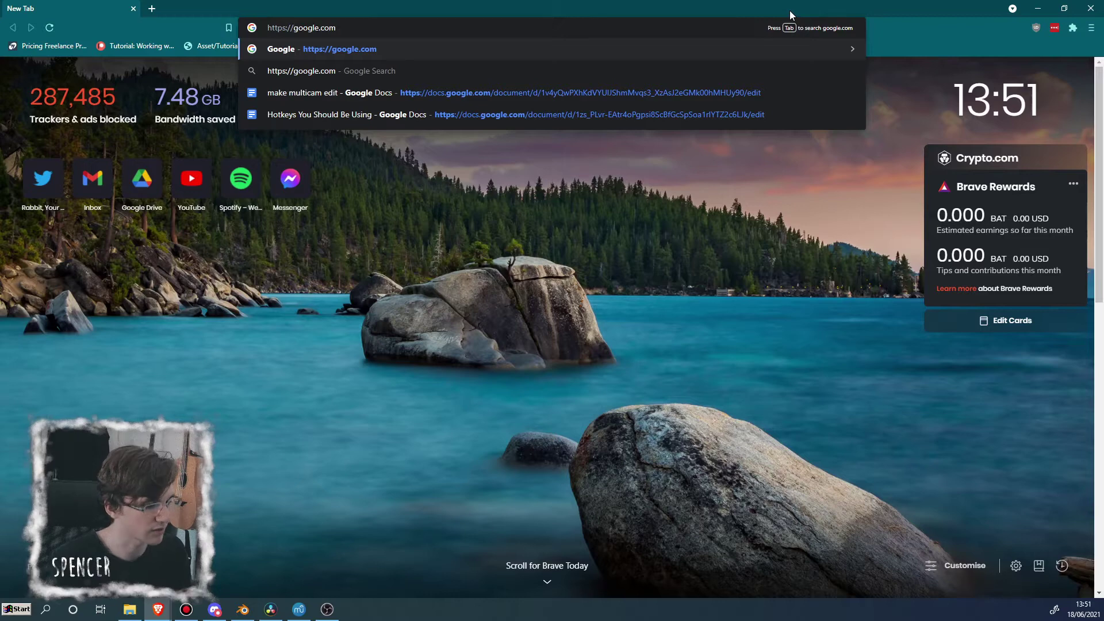
pyautogui.write('images.')
pyautogui.press('Return')
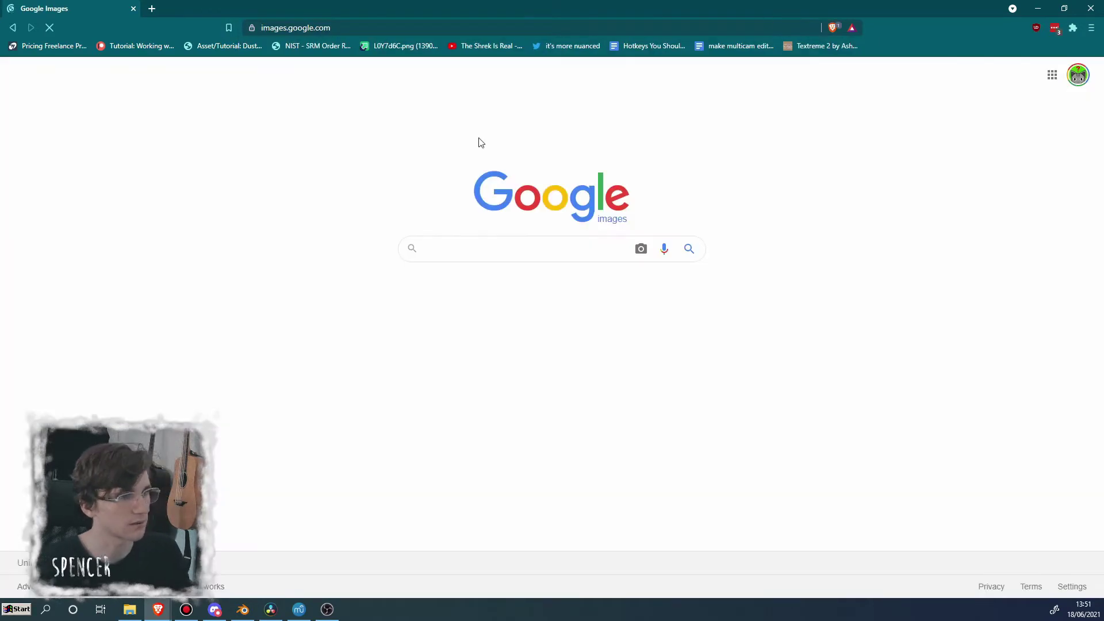
# Step: Remove the "allegory of the cave" entry from the search history and search Google Images for "traffic cone bottom"
pyautogui.click(502, 249)
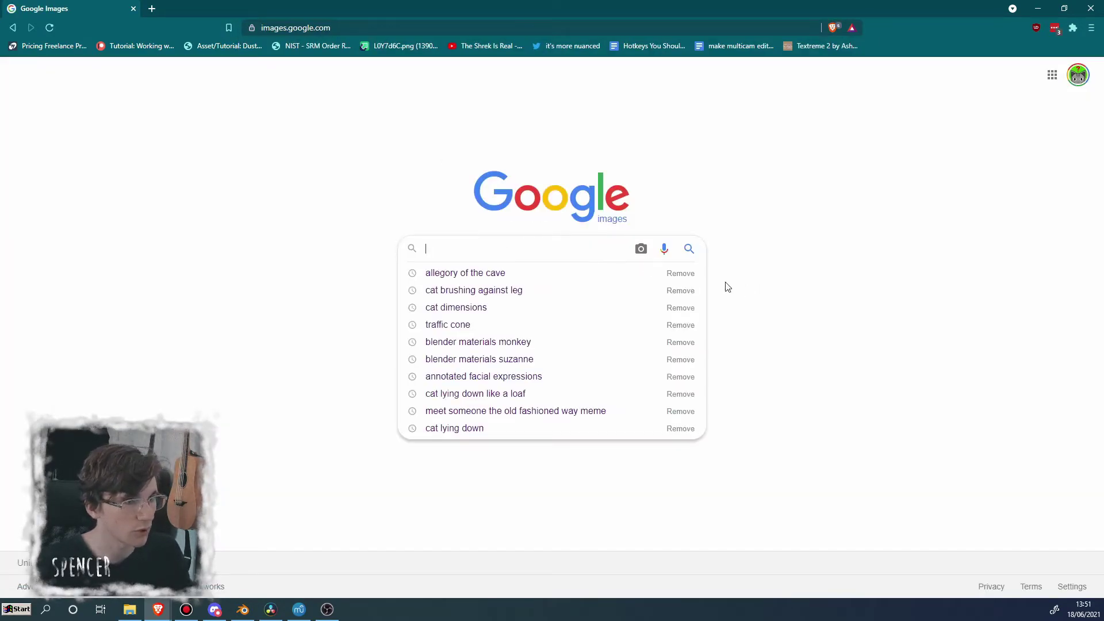
pyautogui.click(688, 276)
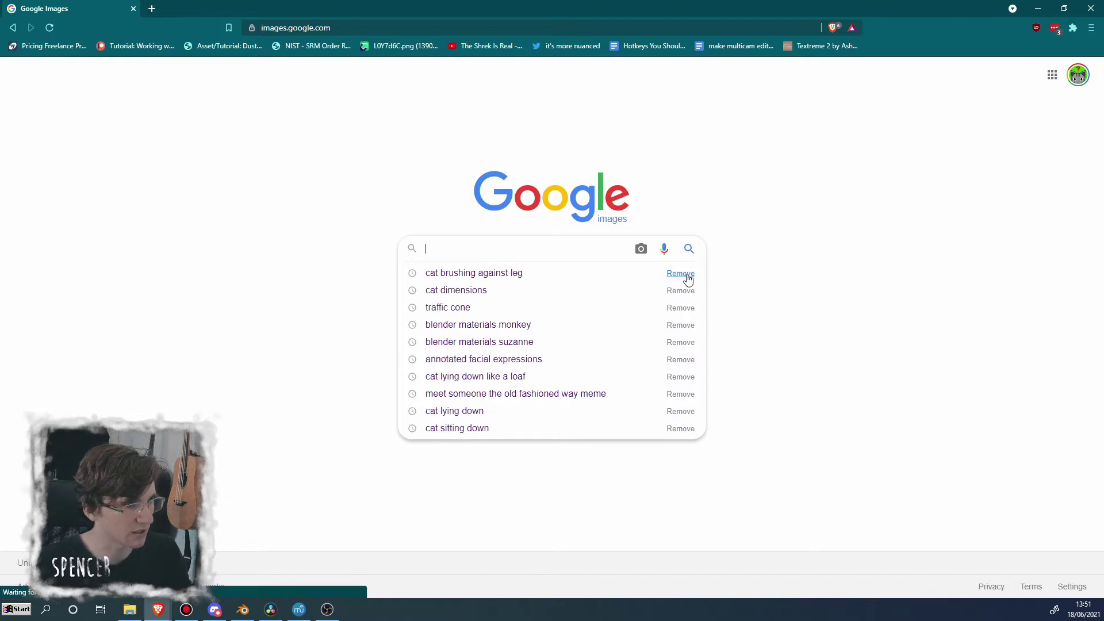
pyautogui.write('traffic cone bottom')
pyautogui.press('Return')
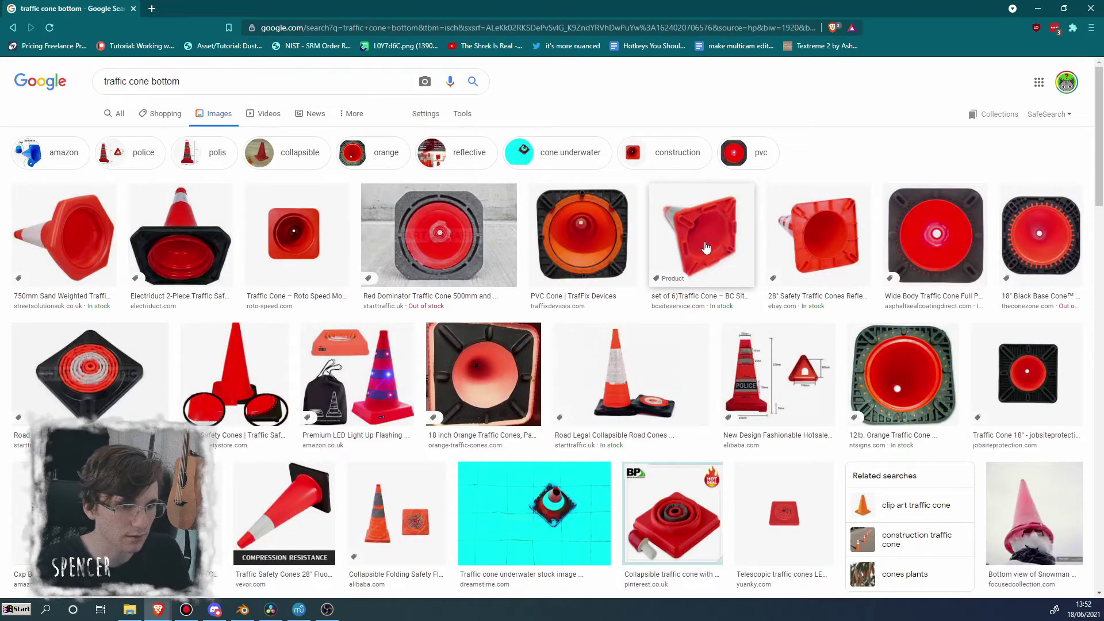
# Step: Examine the underside of the BC Site Service red cone, then the 18 inch orange traffic cone, as references
pyautogui.click(707, 248)
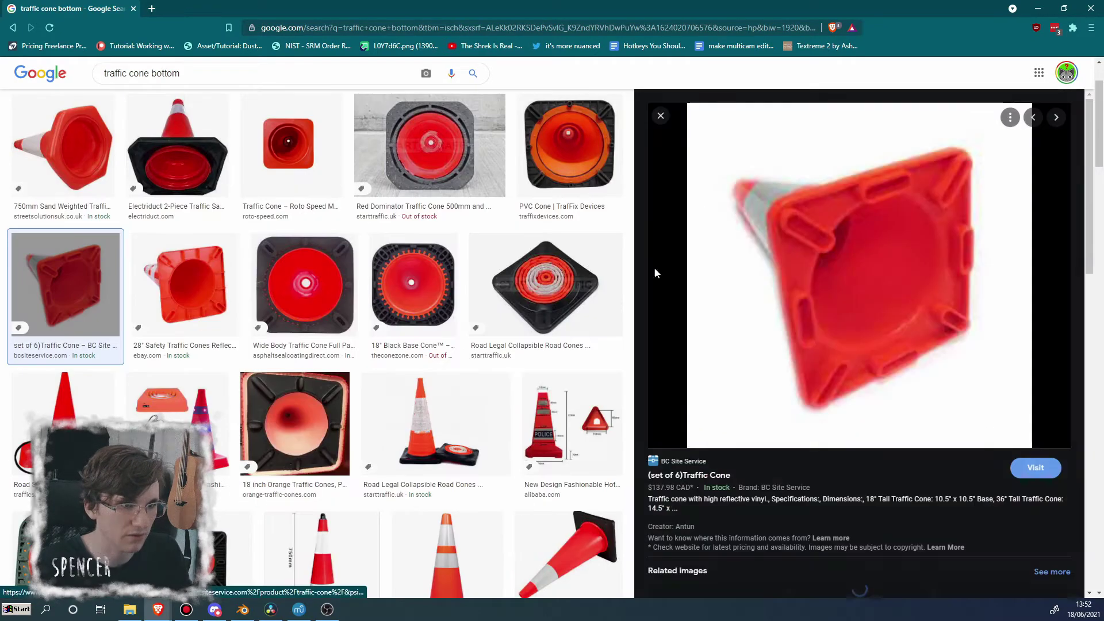
pyautogui.scroll(-1, 783, 246)
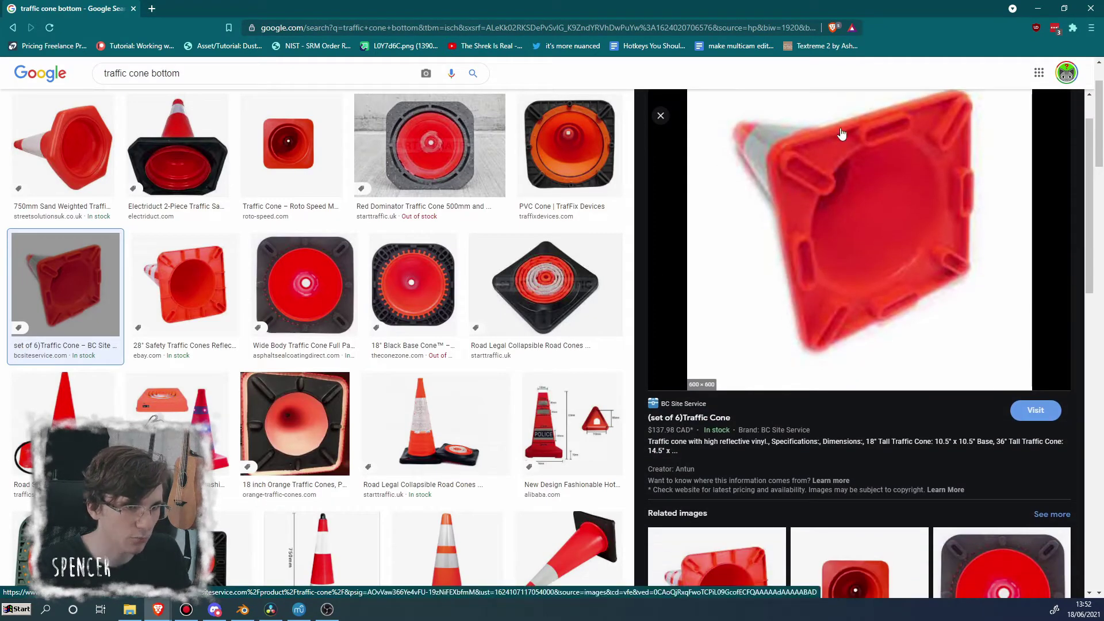
pyautogui.scroll(-1, 785, 142)
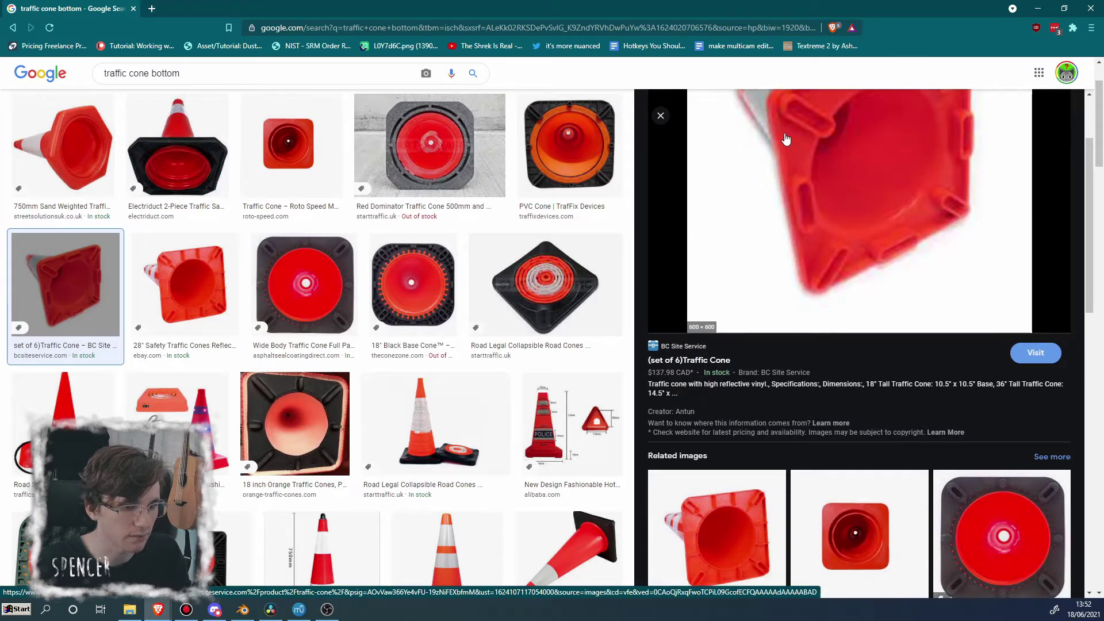
pyautogui.scroll(-2, 786, 143)
pyautogui.scroll(-4, 435, 306)
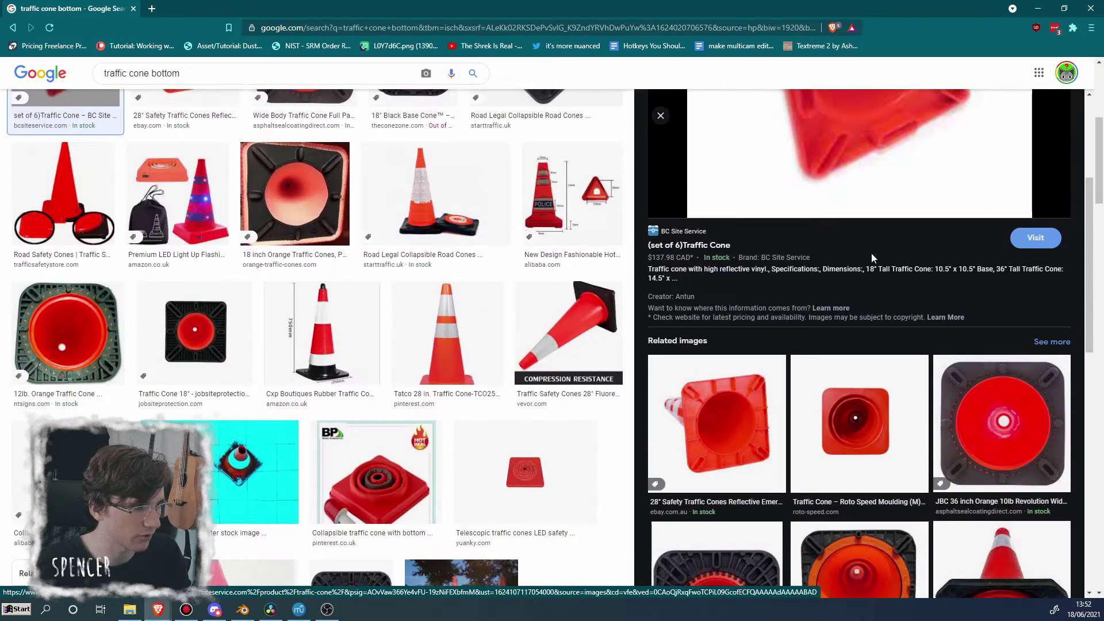
pyautogui.scroll(-2, 868, 253)
pyautogui.click(288, 175)
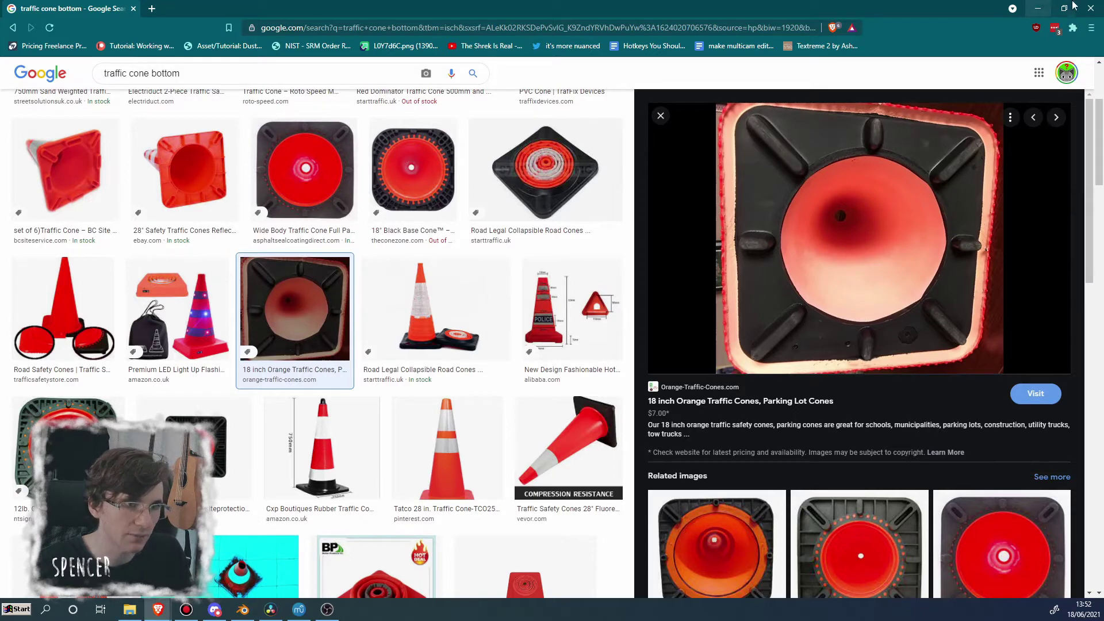
# Step: Return to Blender and add the four middle face strips between the corner blocks on the base's underside to the selection
pyautogui.click(1039, 8)
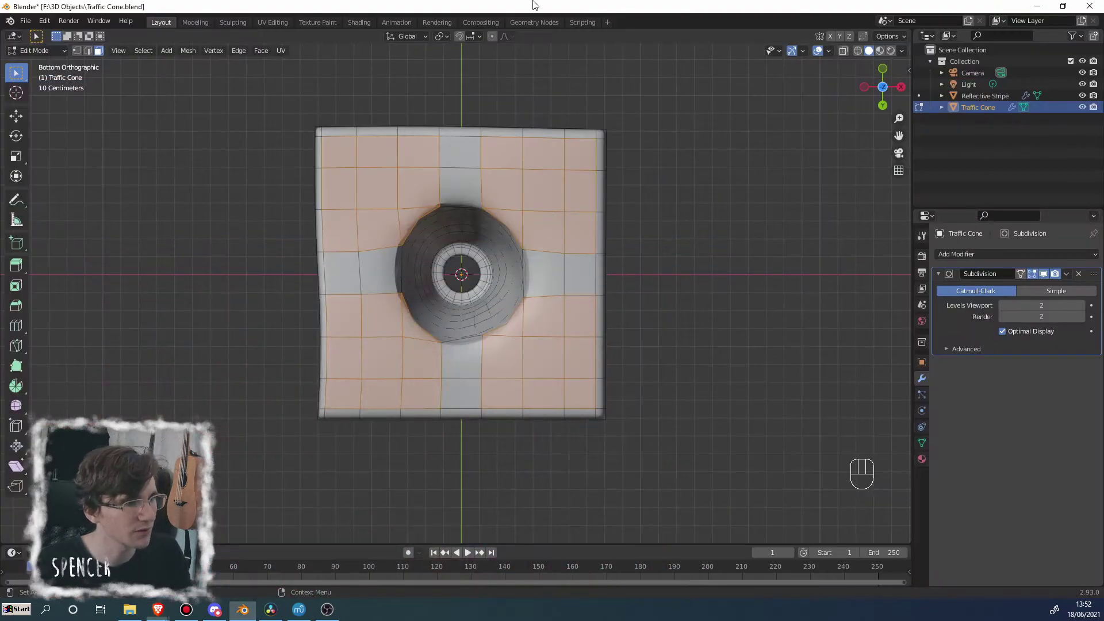
pyautogui.keyDown('shift'); pyautogui.click(483, 186); pyautogui.keyUp('shift')
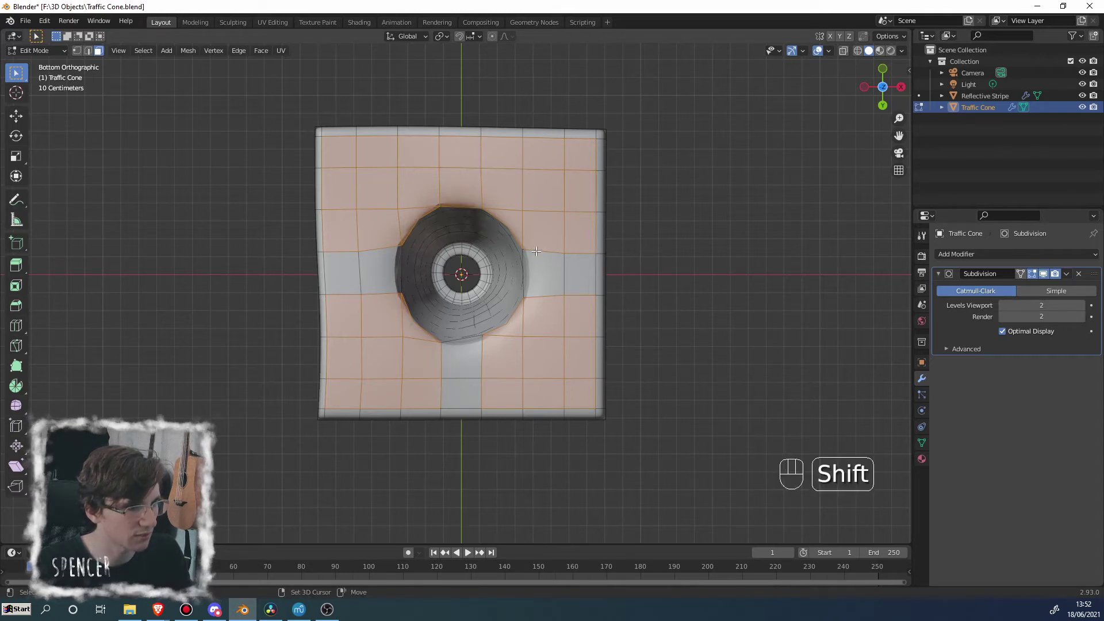
pyautogui.keyDown('shift'); pyautogui.click(553, 276); pyautogui.keyUp('shift')
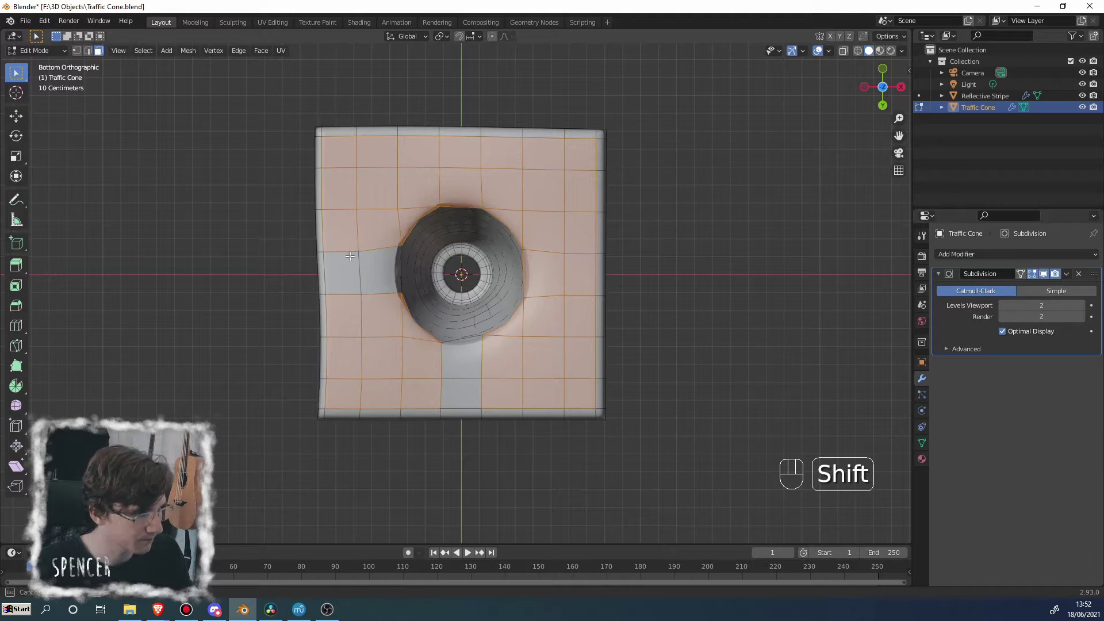
pyautogui.keyDown('shift'); pyautogui.click(371, 287); pyautogui.keyUp('shift')
pyautogui.keyDown('shift'); pyautogui.click(461, 374); pyautogui.keyUp('shift')
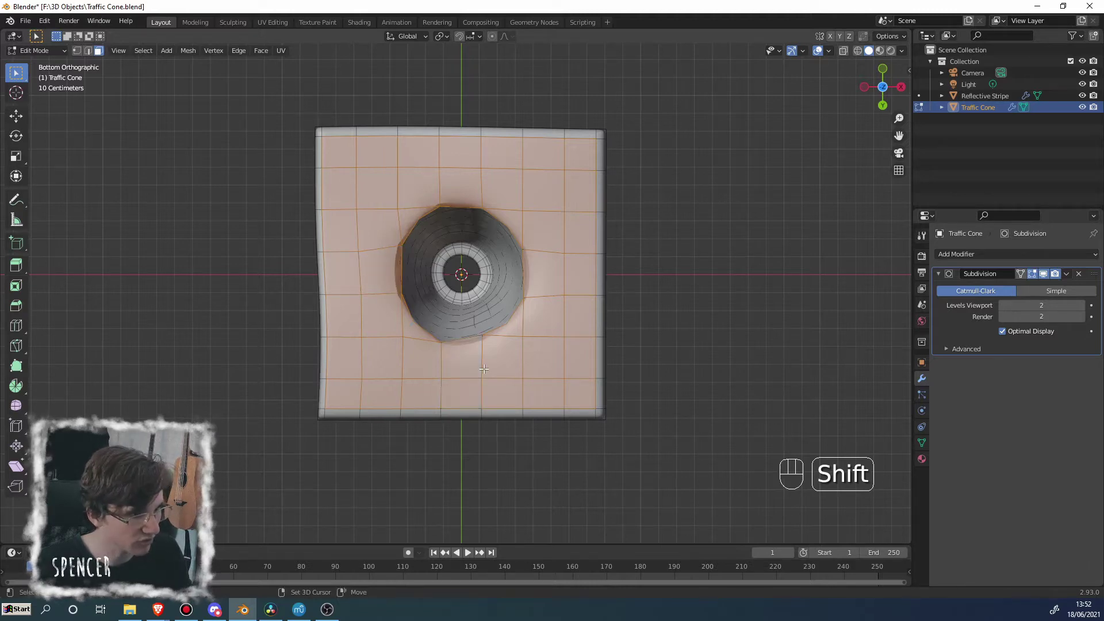
# Step: Extrude the selected underside faces about 0.05 m up into the base and adjust their height along the Z axis
pyautogui.moveTo(483, 369); pyautogui.dragTo(507, 439, button='middle')
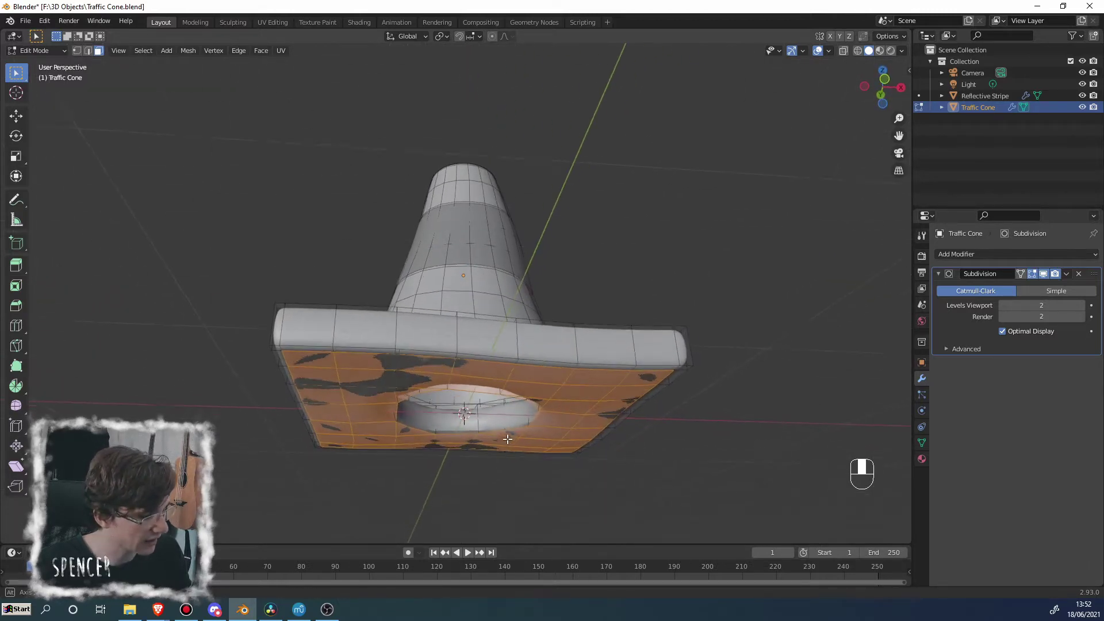
pyautogui.press('e')
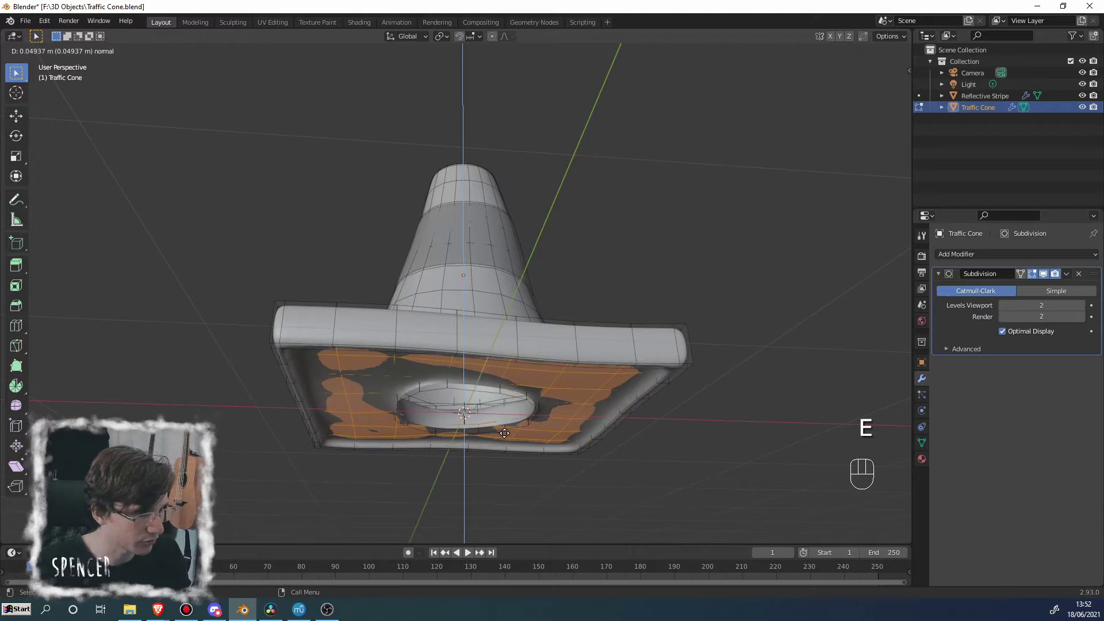
pyautogui.click(504, 434)
pyautogui.moveTo(521, 386); pyautogui.dragTo(500, 420, button='middle')
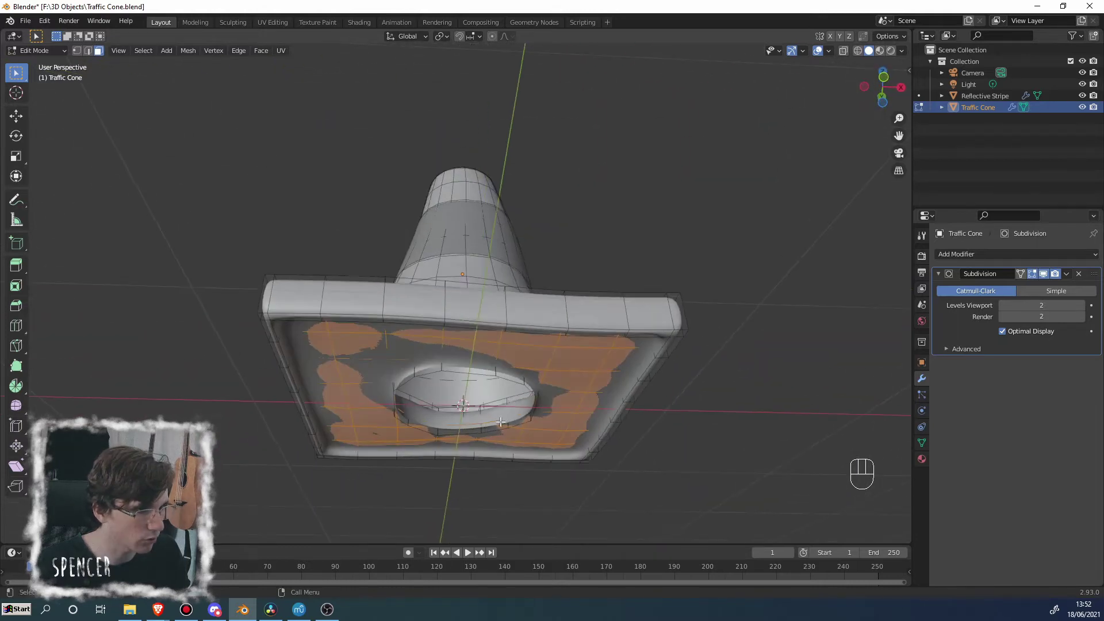
pyautogui.press('g')
pyautogui.press('z')
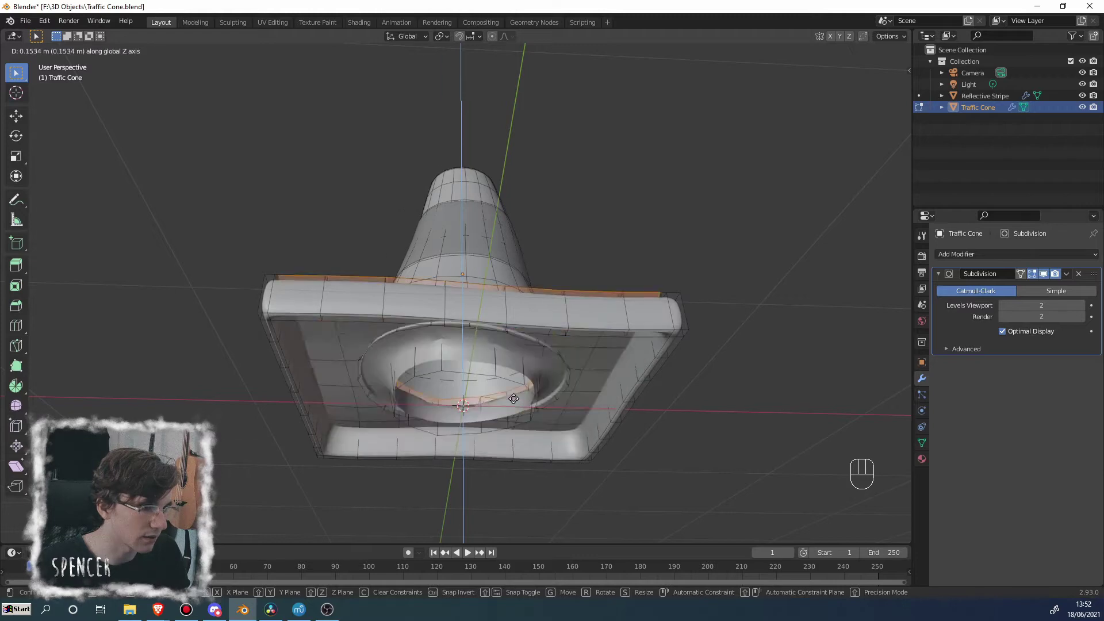
pyautogui.click(511, 421)
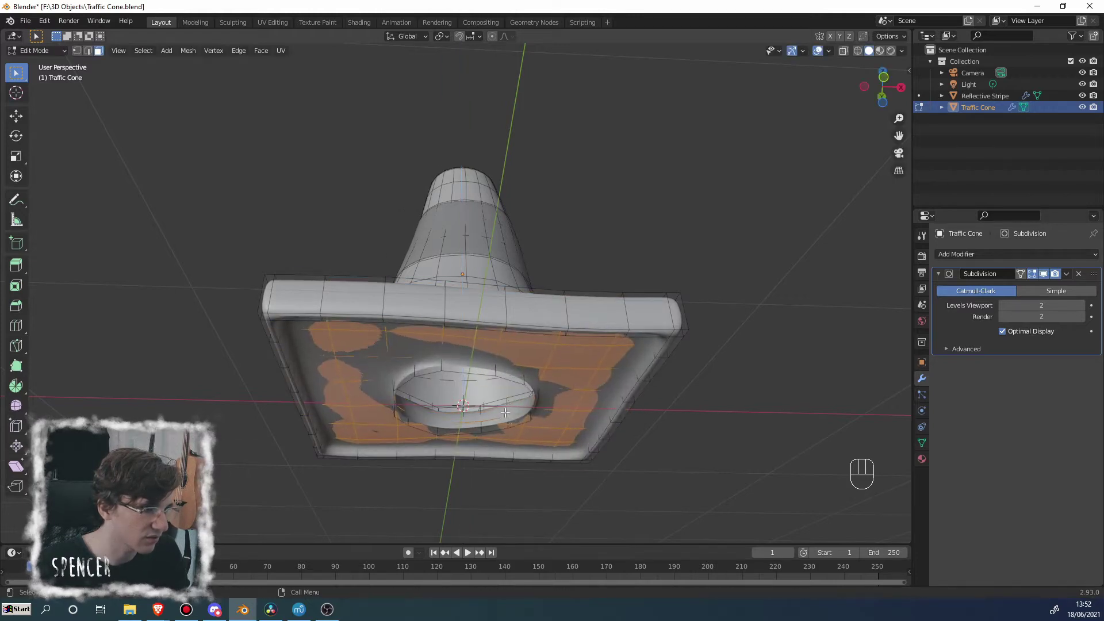
# Step: Select the full ring of faces around the rim of the cone's bottom opening
pyautogui.moveTo(511, 422); pyautogui.dragTo(431, 290, button='middle')
pyautogui.press('Tab')
pyautogui.press('KP_Decimal')
pyautogui.scroll(4, 426, 305)
pyautogui.press('Tab')
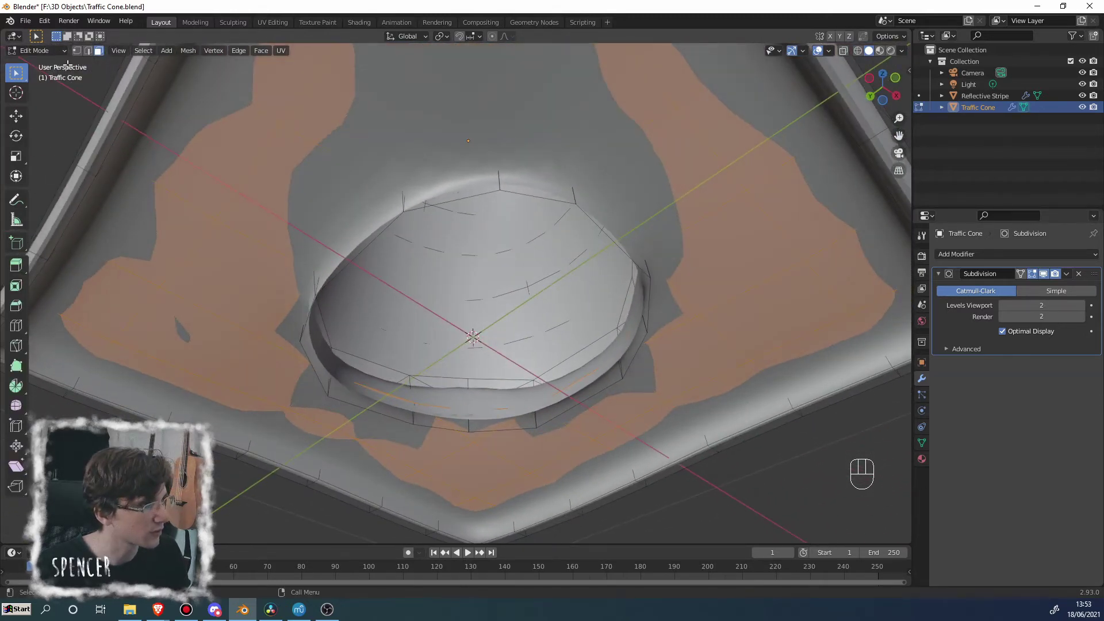
pyautogui.click(383, 402)
pyautogui.moveTo(383, 403); pyautogui.dragTo(383, 374, button='middle')
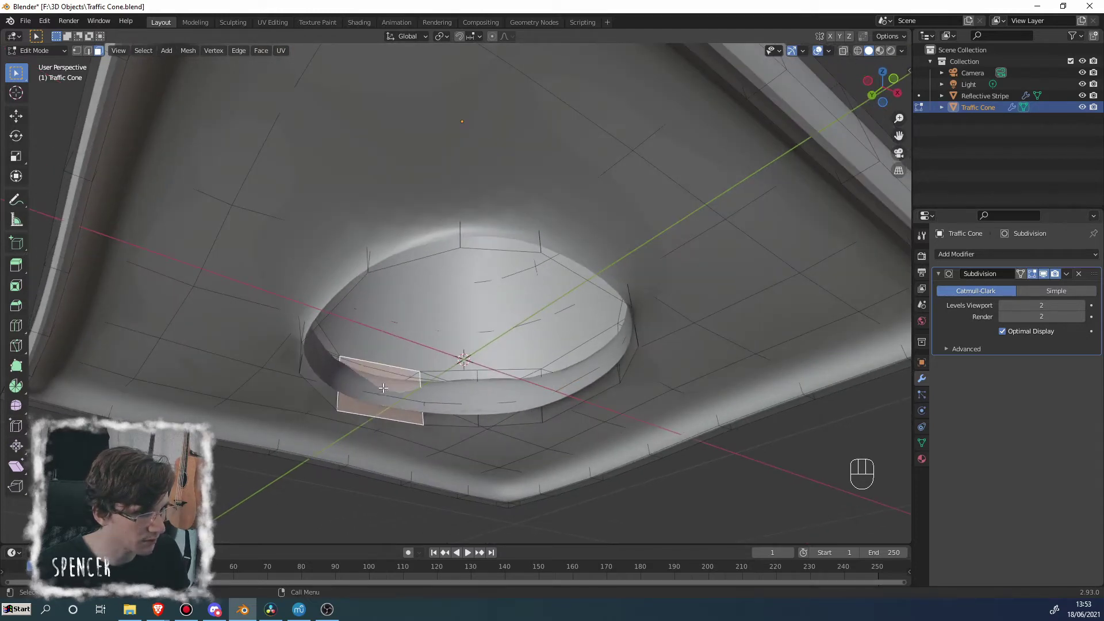
pyautogui.keyDown('shift'); pyautogui.click(457, 378); pyautogui.keyUp('shift')
pyautogui.keyDown('shift'); pyautogui.click(493, 378); pyautogui.keyUp('shift')
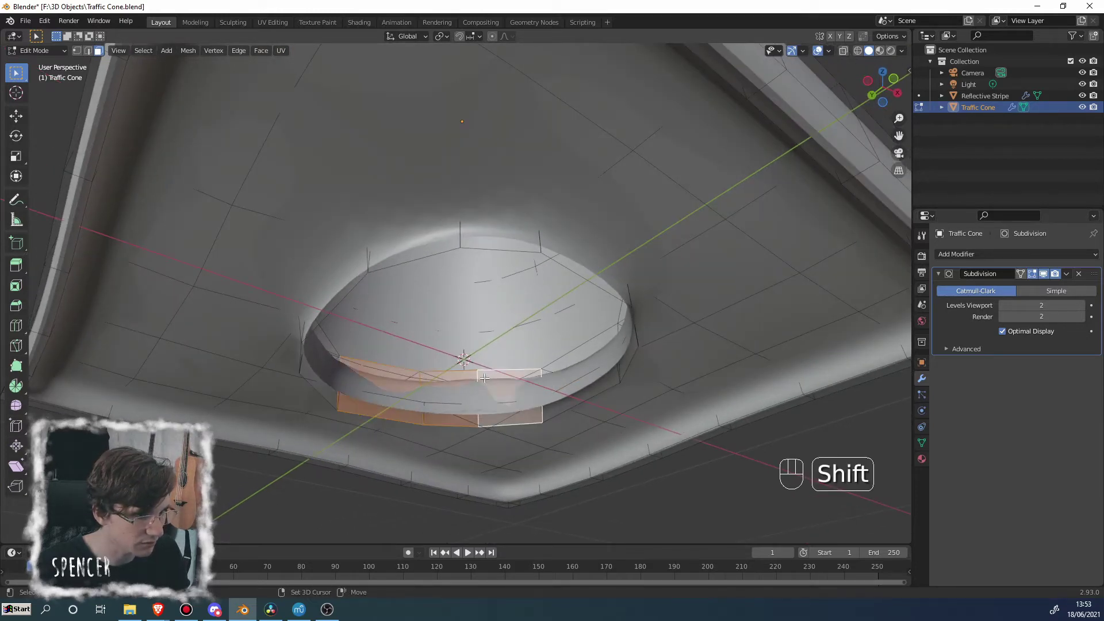
pyautogui.moveTo(493, 378); pyautogui.dragTo(497, 419, button='middle')
pyautogui.keyDown('shift'); pyautogui.click(498, 391); pyautogui.keyUp('shift')
pyautogui.keyDown('shift'); pyautogui.click(506, 409); pyautogui.keyUp('shift')
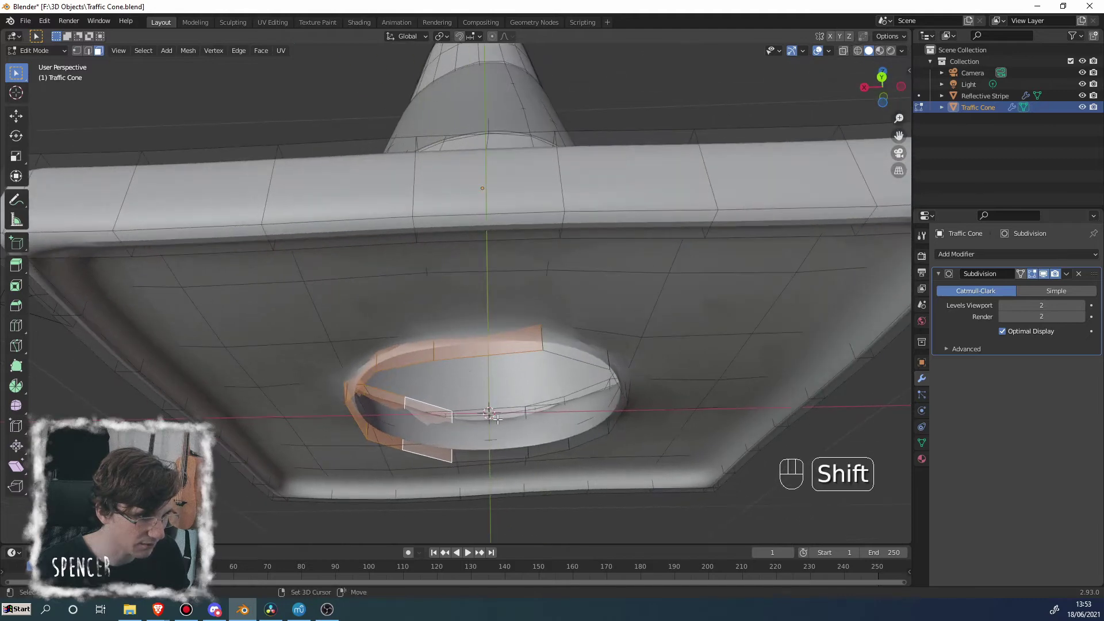
pyautogui.keyDown('shift'); pyautogui.click(508, 415); pyautogui.keyUp('shift')
pyautogui.keyDown('shift'); pyautogui.click(550, 407); pyautogui.keyUp('shift')
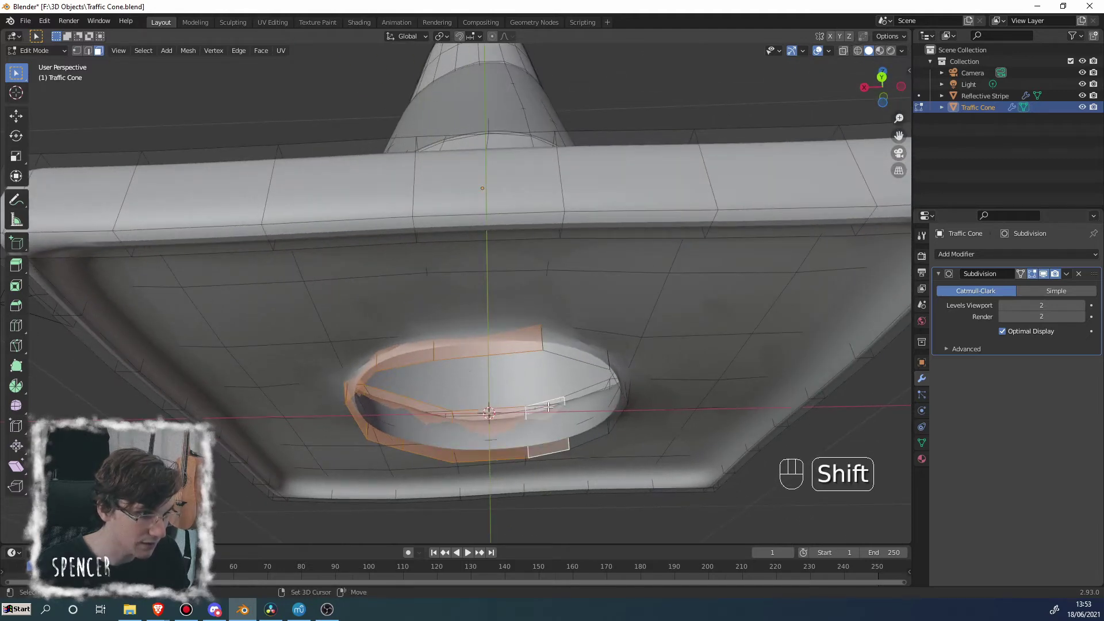
pyautogui.keyDown('shift'); pyautogui.click(579, 399); pyautogui.keyUp('shift')
pyautogui.moveTo(579, 399); pyautogui.dragTo(530, 386, button='middle')
pyautogui.keyDown('shift'); pyautogui.click(592, 407); pyautogui.keyUp('shift')
# Step: Extrude the ring of faces around the opening and scale it inward to about 0.83
pyautogui.press('e')
pyautogui.click(530, 329)
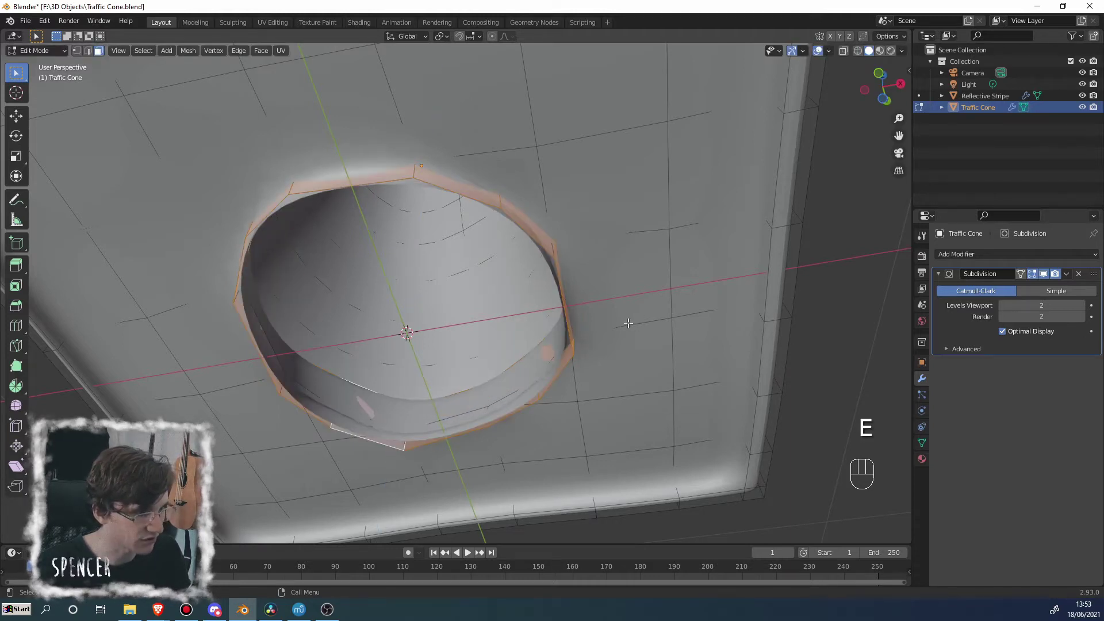
pyautogui.press('s')
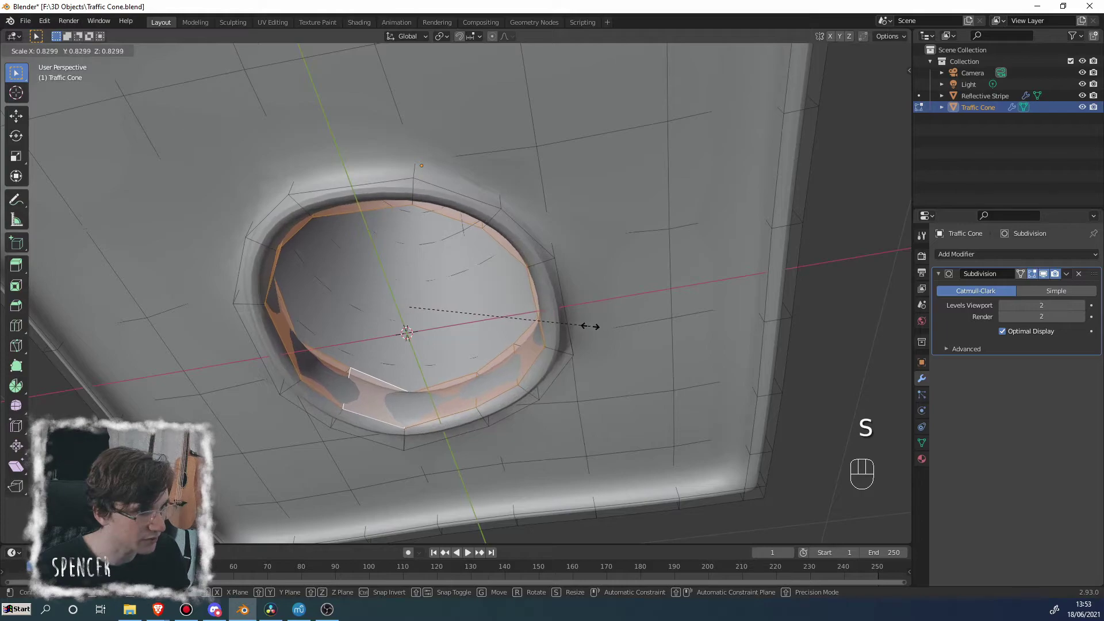
pyautogui.click(590, 327)
# Step: Return to Object Mode, deselect the cone and save the Traffic Cone file
pyautogui.moveTo(575, 328); pyautogui.dragTo(485, 378, button='middle')
pyautogui.press('Tab')
pyautogui.hotkey('ctrl', 's')
pyautogui.scroll(-4, 469, 368)
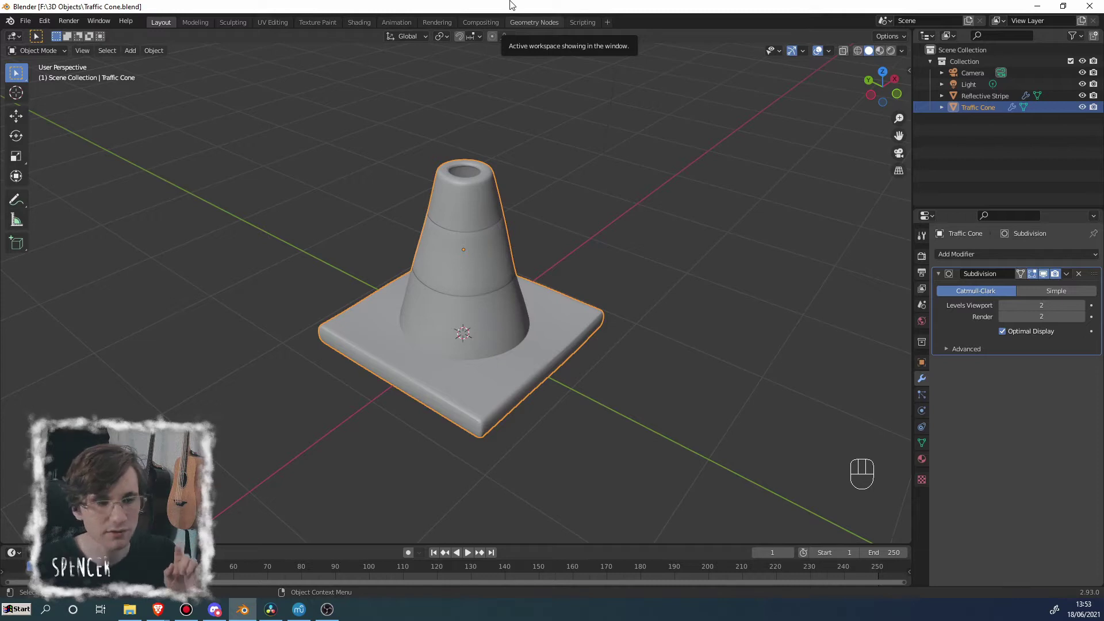
pyautogui.click(966, 131)
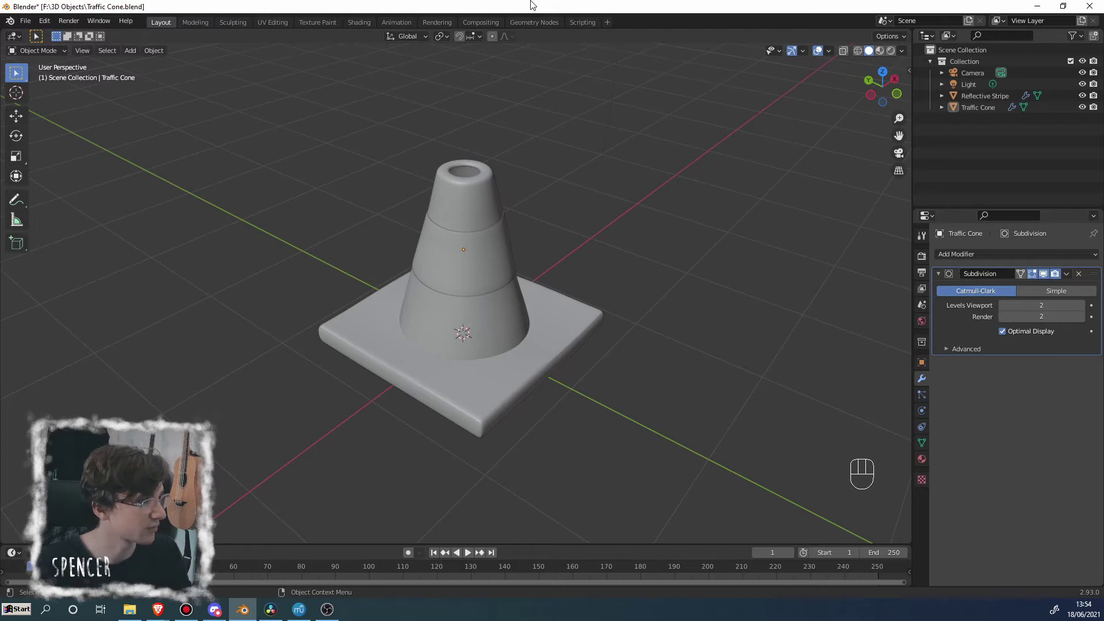
pyautogui.hotkey('ctrl', 's')
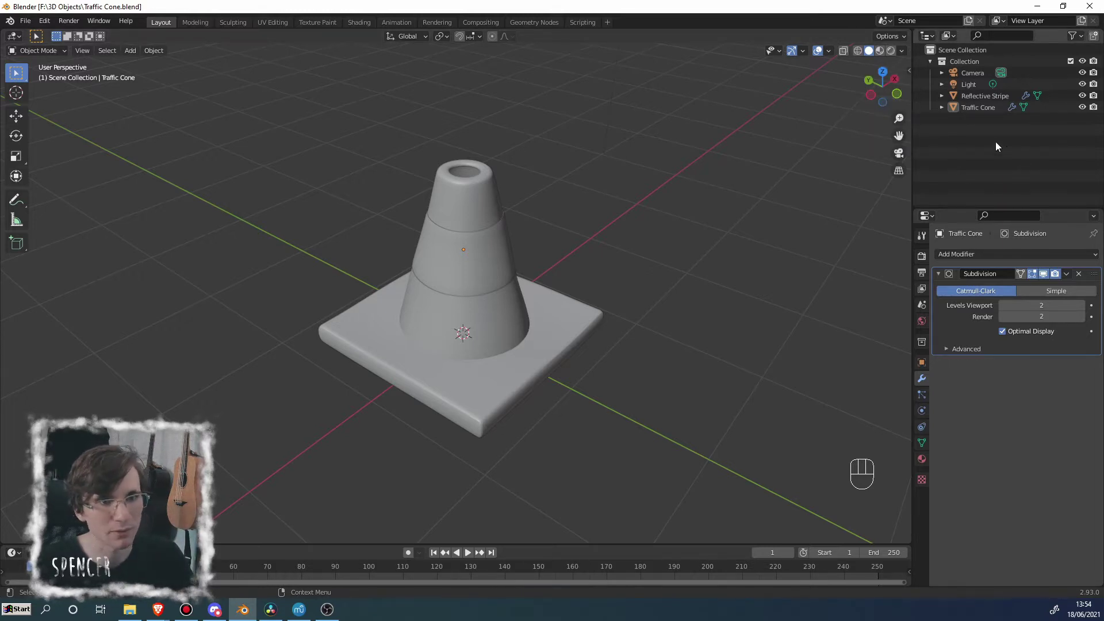
# Step: Create a new collection in the scene and name it Backup
pyautogui.click(983, 132)
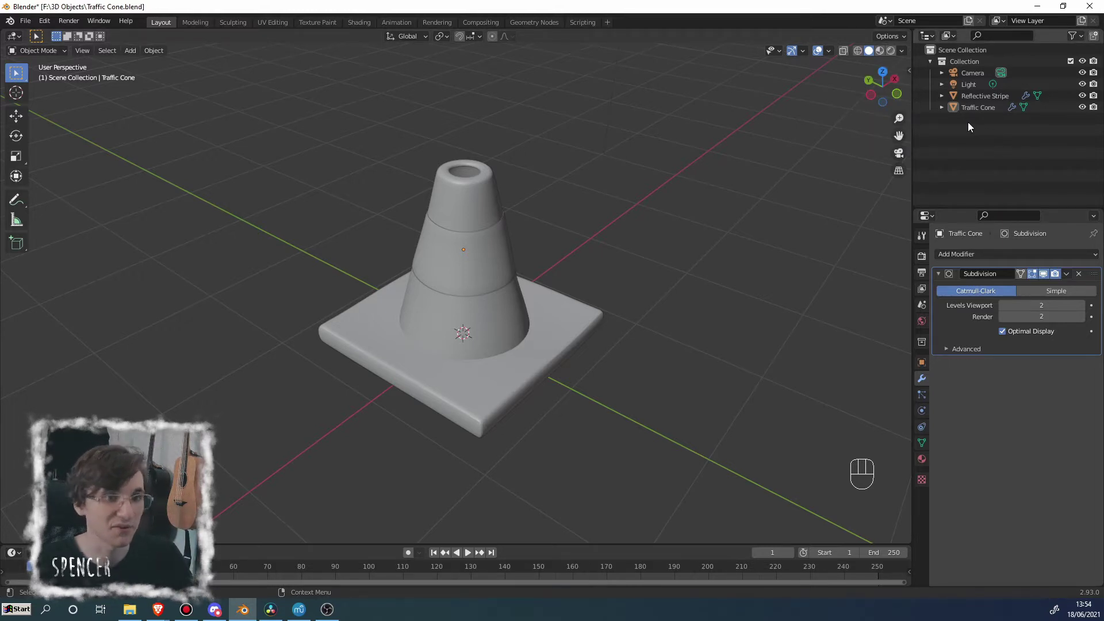
pyautogui.rightClick(956, 127)
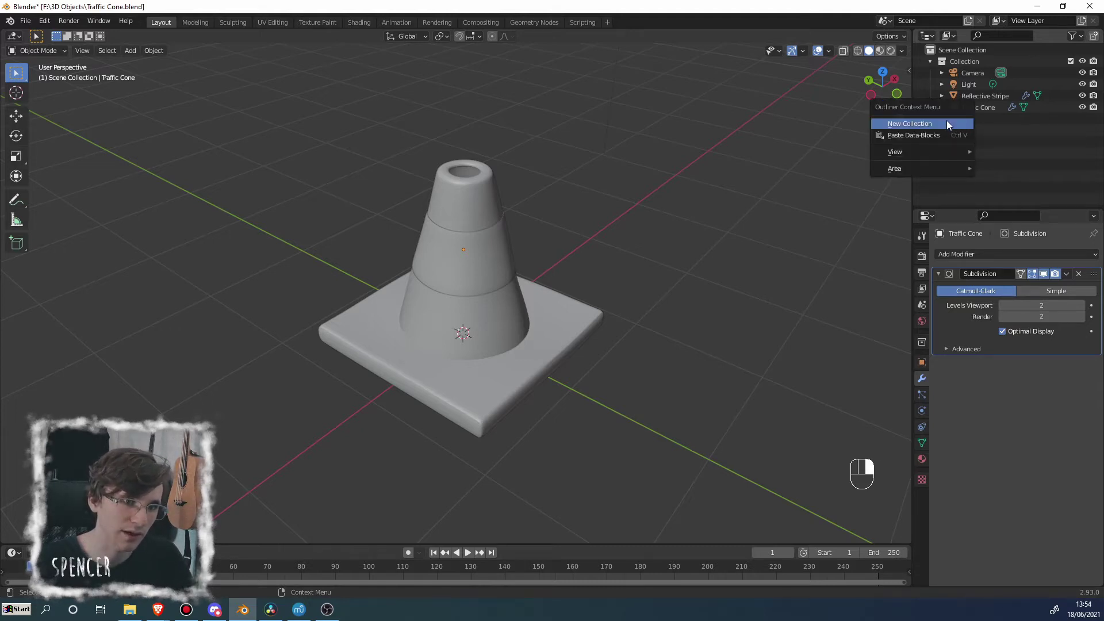
pyautogui.click(947, 122)
pyautogui.doubleClick(958, 119)
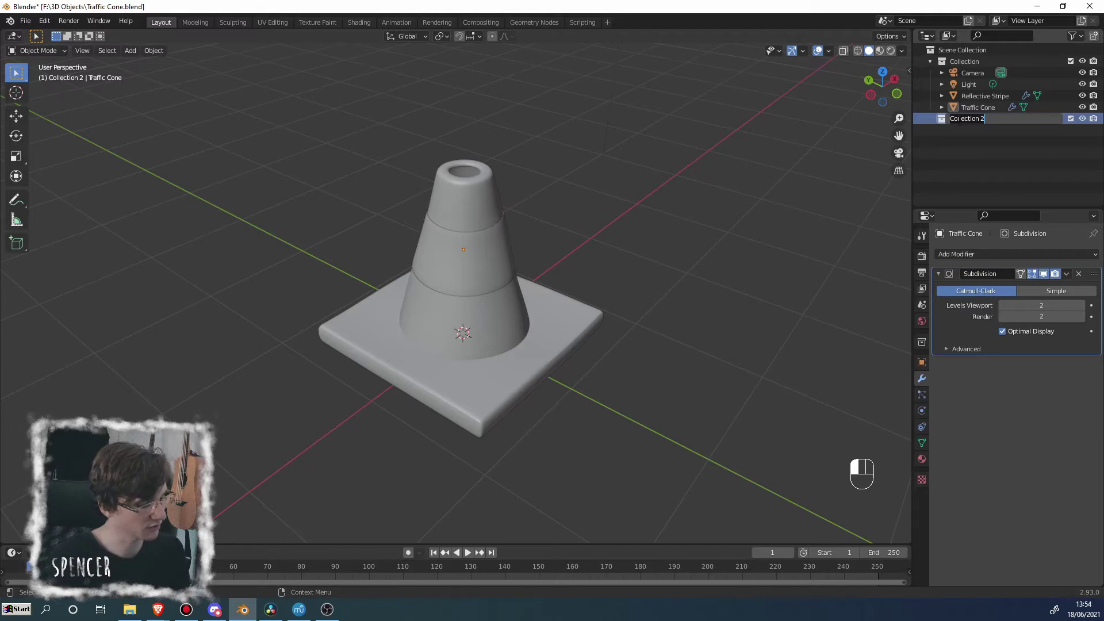
pyautogui.write('Backup')
pyautogui.press('Return')
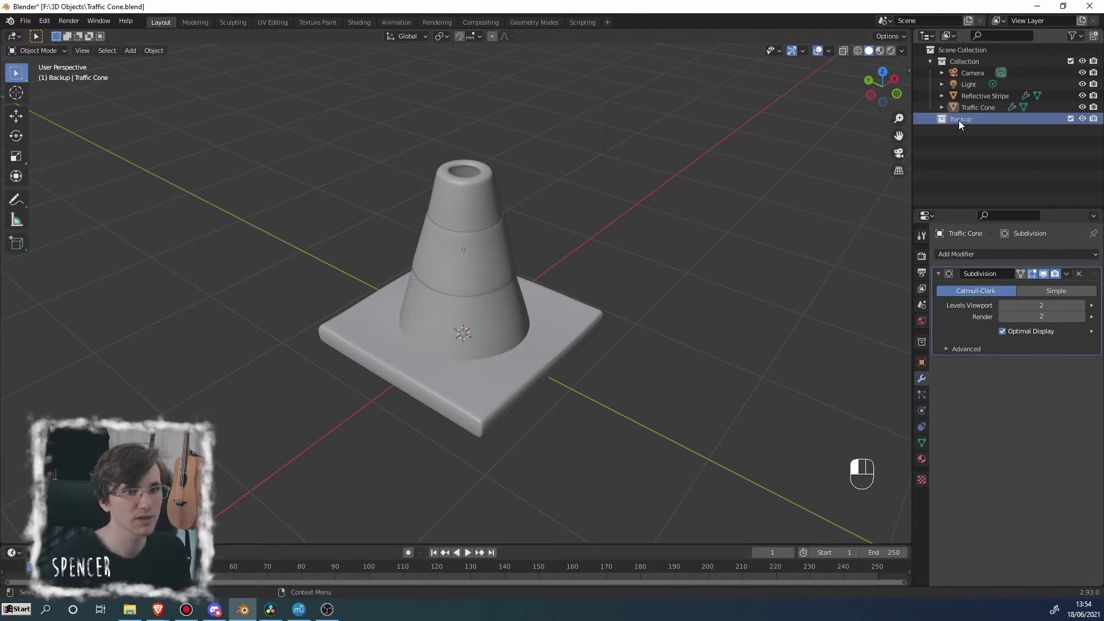
# Step: Select the Reflective Stripe and the Traffic Cone together, with the stripe as the active object
pyautogui.click(973, 97)
pyautogui.press('shift')
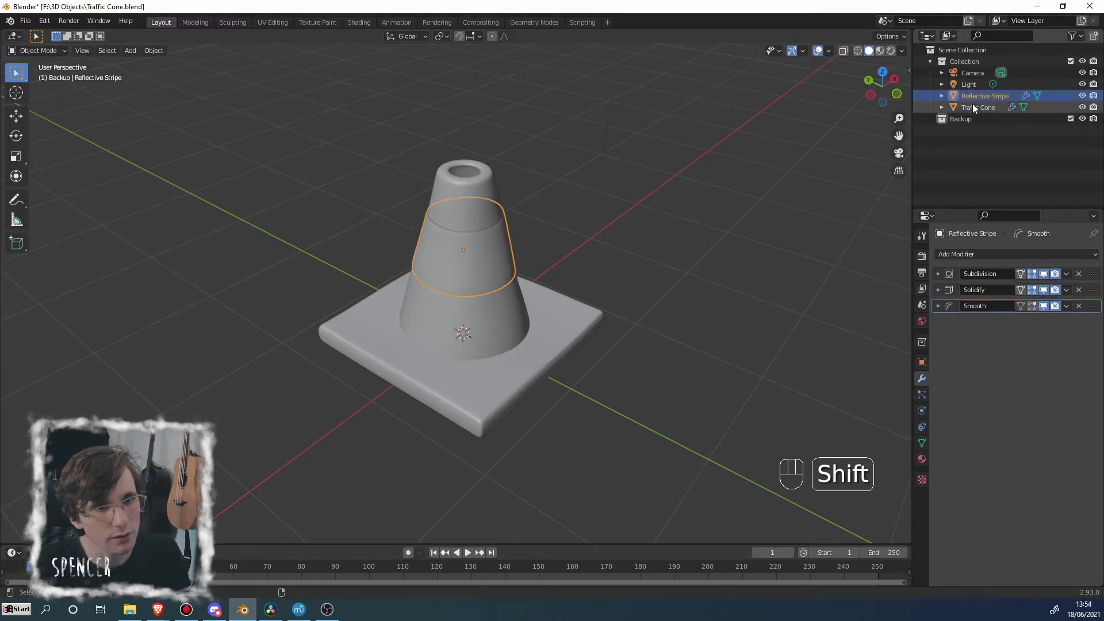
pyautogui.keyDown('shift'); pyautogui.click(979, 109); pyautogui.keyUp('shift')
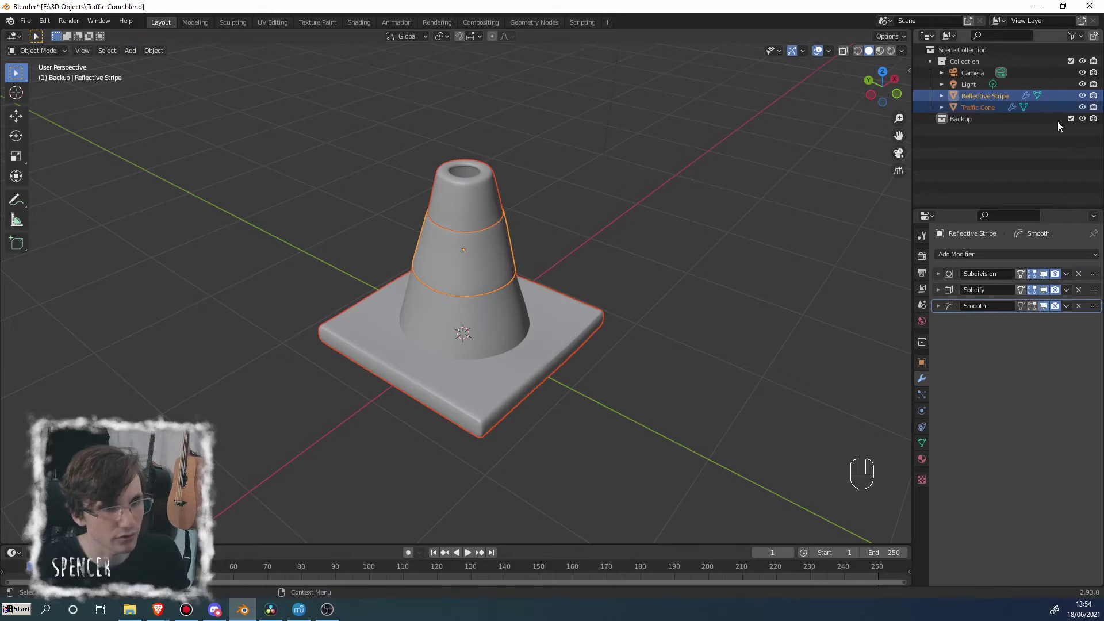
pyautogui.click(477, 187)
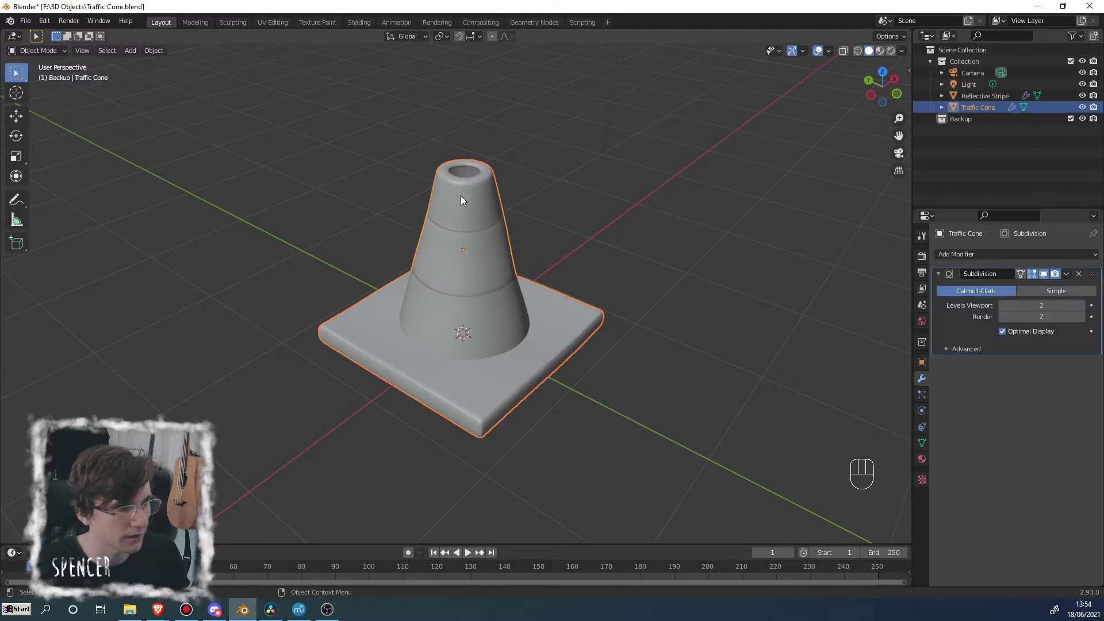
pyautogui.keyDown('shift'); pyautogui.click(482, 249); pyautogui.keyUp('shift')
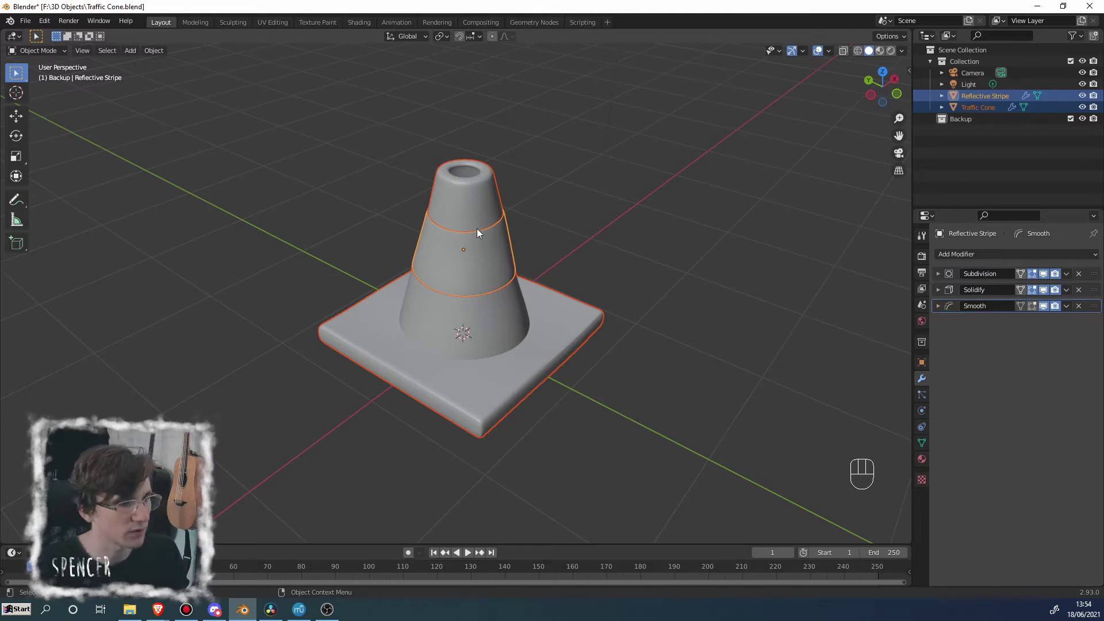
# Step: Parent the Reflective Stripe to the Traffic Cone with the Object option and test the link by moving the cone
pyautogui.click(443, 207)
pyautogui.click(485, 247)
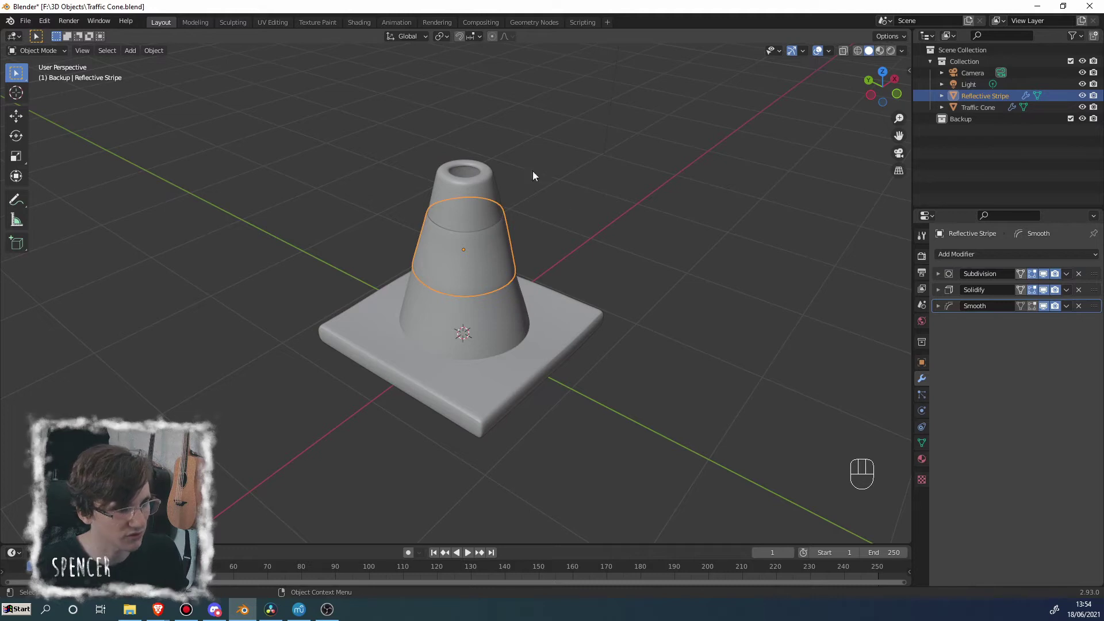
pyautogui.keyDown('shift'); pyautogui.click(459, 199); pyautogui.keyUp('shift')
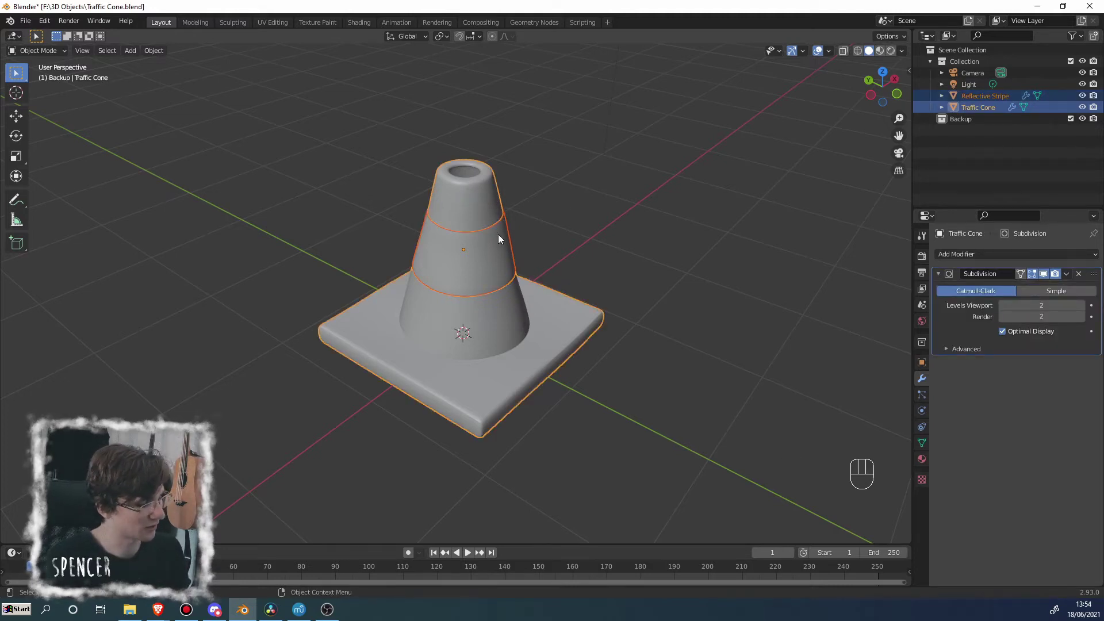
pyautogui.hotkey('ctrl', 'p')
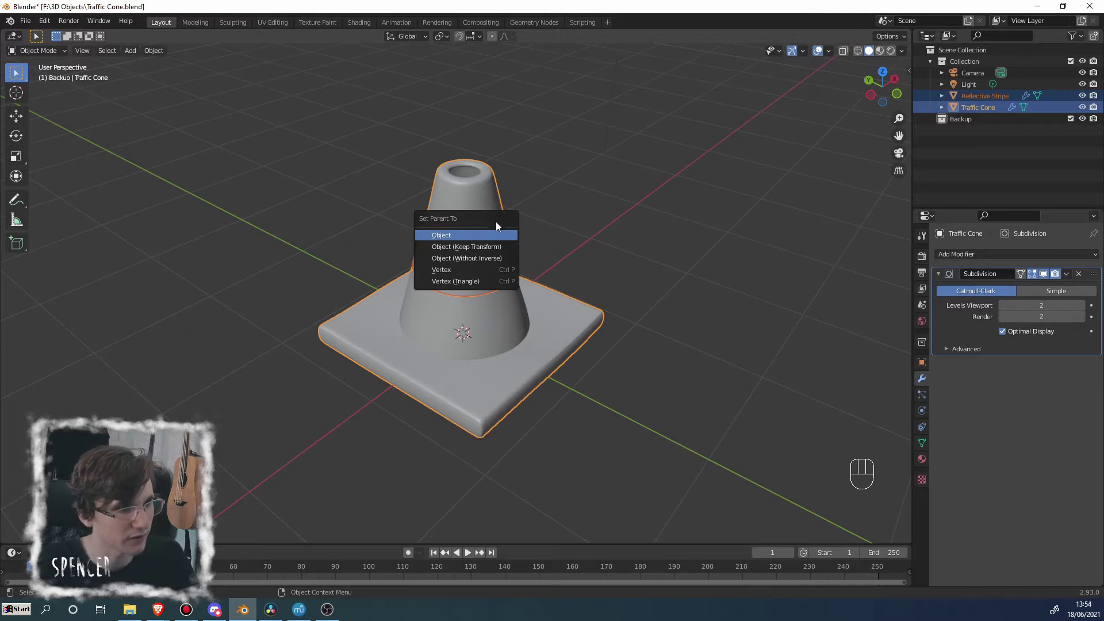
pyautogui.click(461, 231)
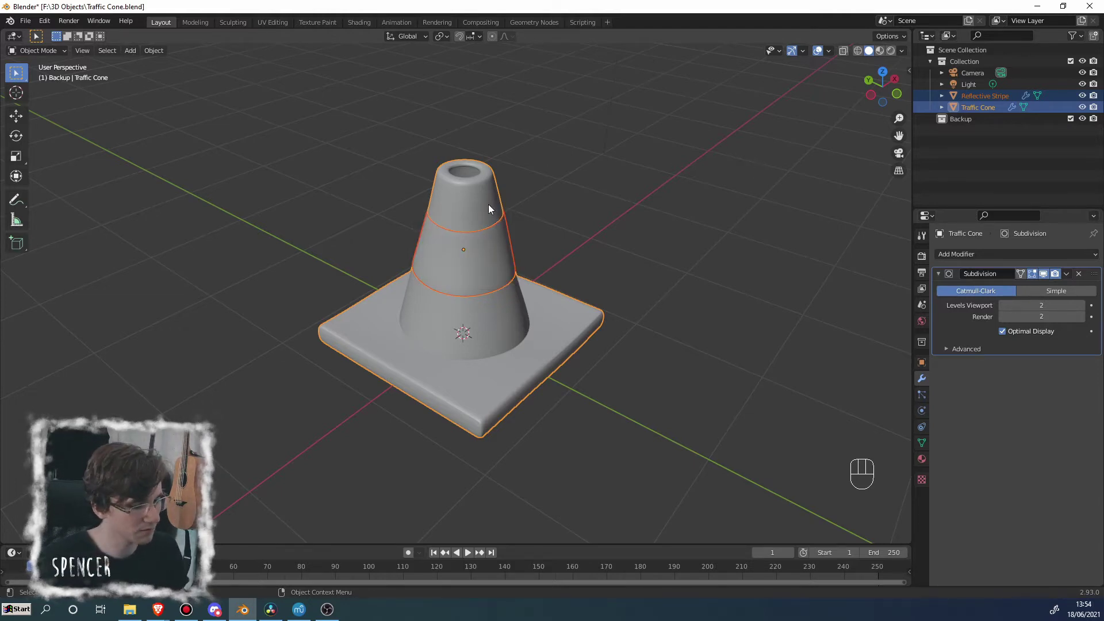
pyautogui.hotkey('ctrl', 'p')
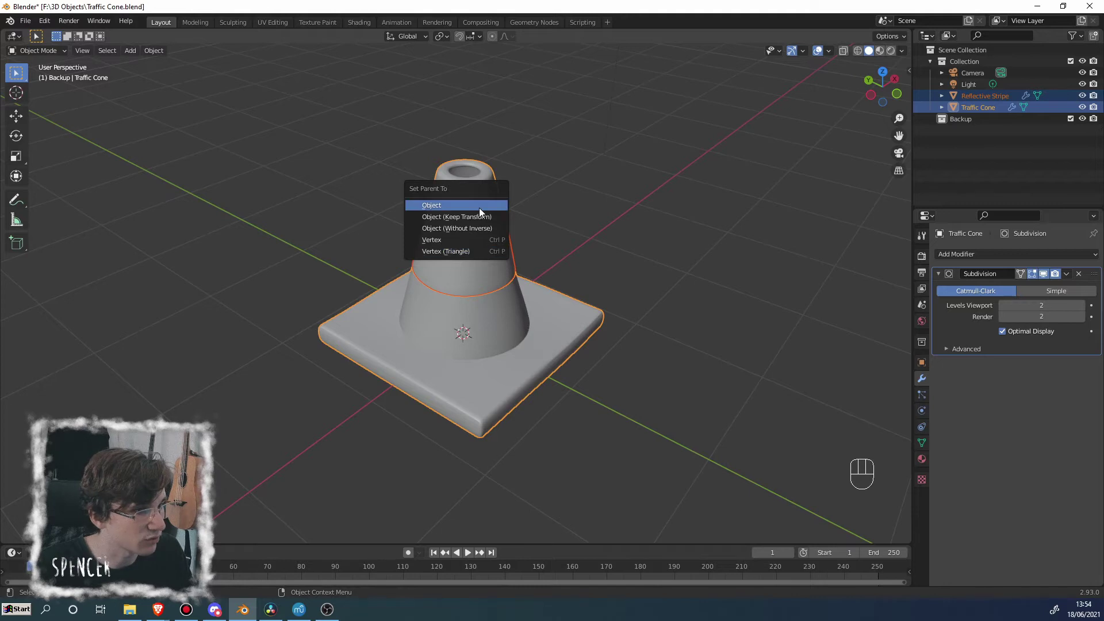
pyautogui.click(479, 212)
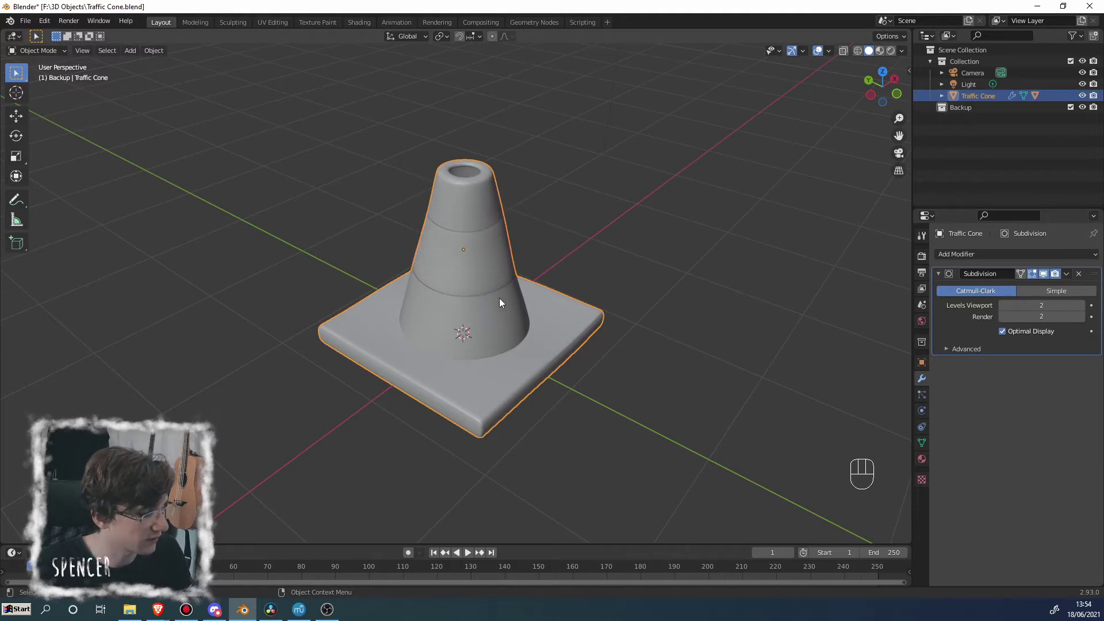
pyautogui.press('g')
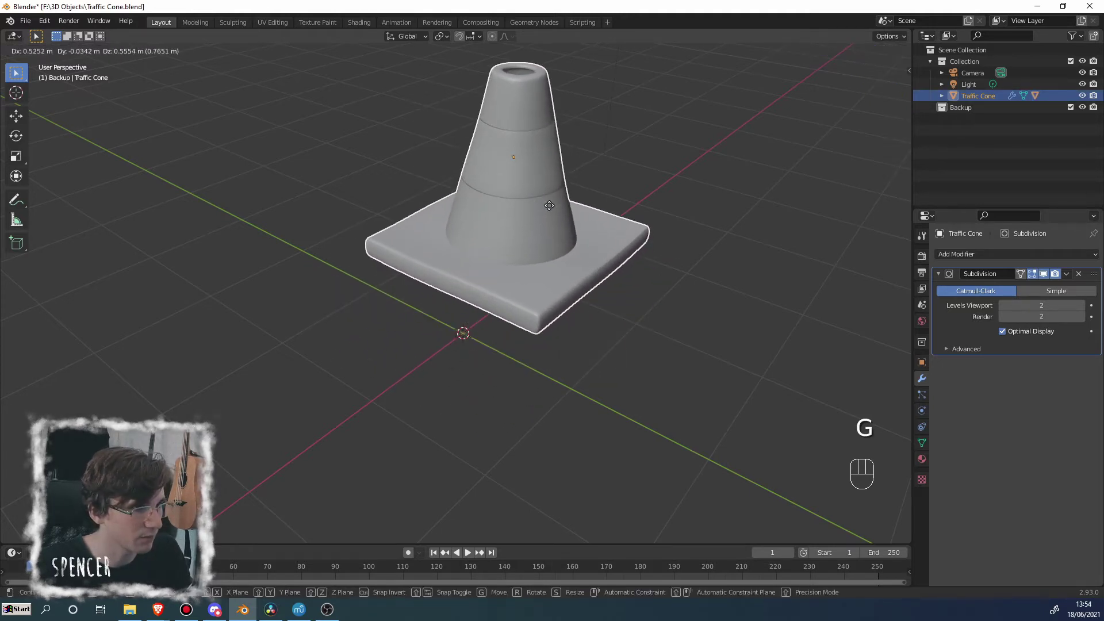
pyautogui.rightClick(779, 295)
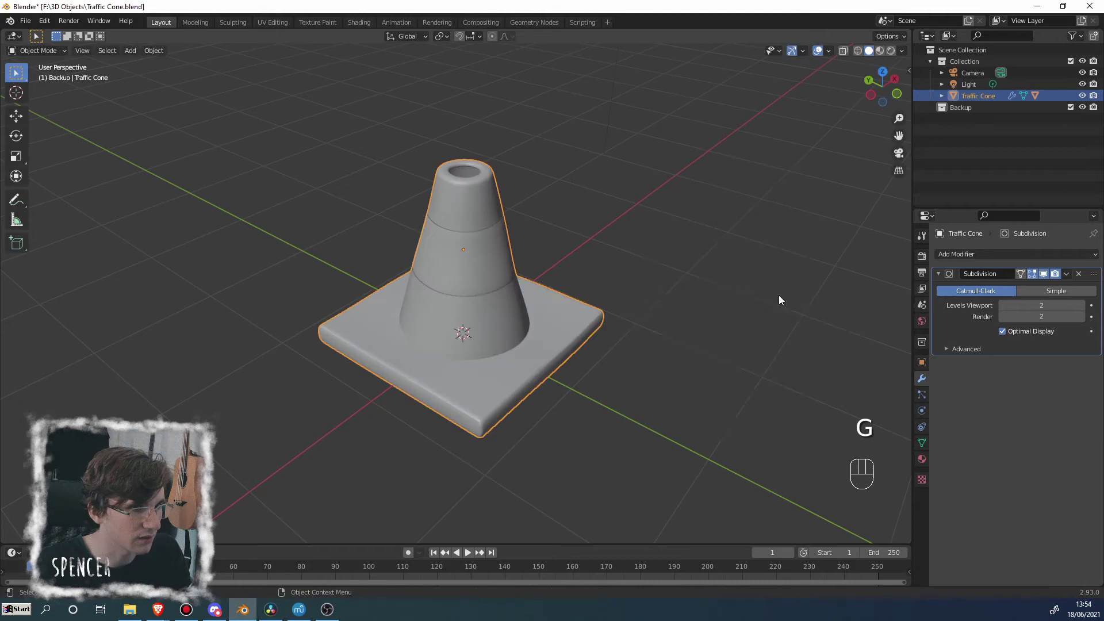
# Step: Test moving the Reflective Stripe on its own, cancel the move, and select the Traffic Cone
pyautogui.click(490, 274)
pyautogui.press('g')
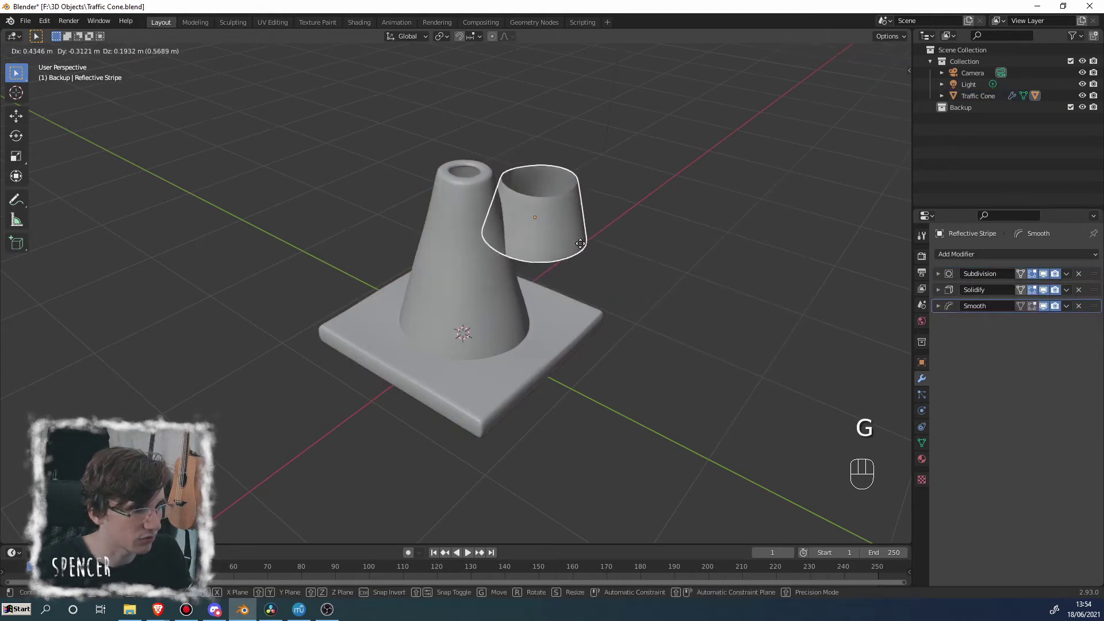
pyautogui.rightClick(540, 235)
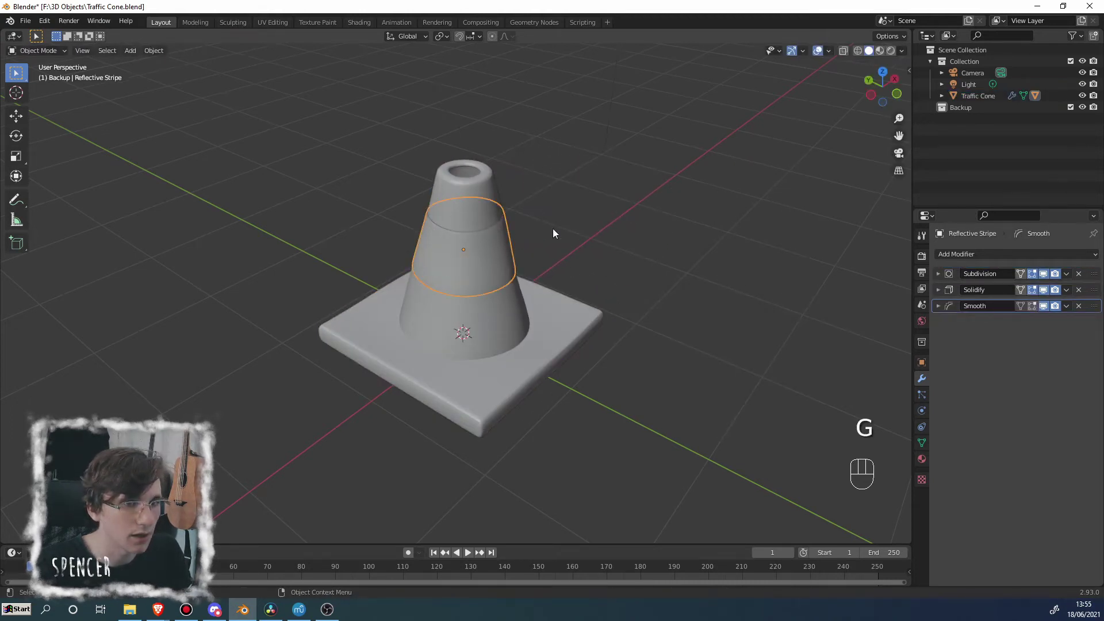
pyautogui.click(479, 183)
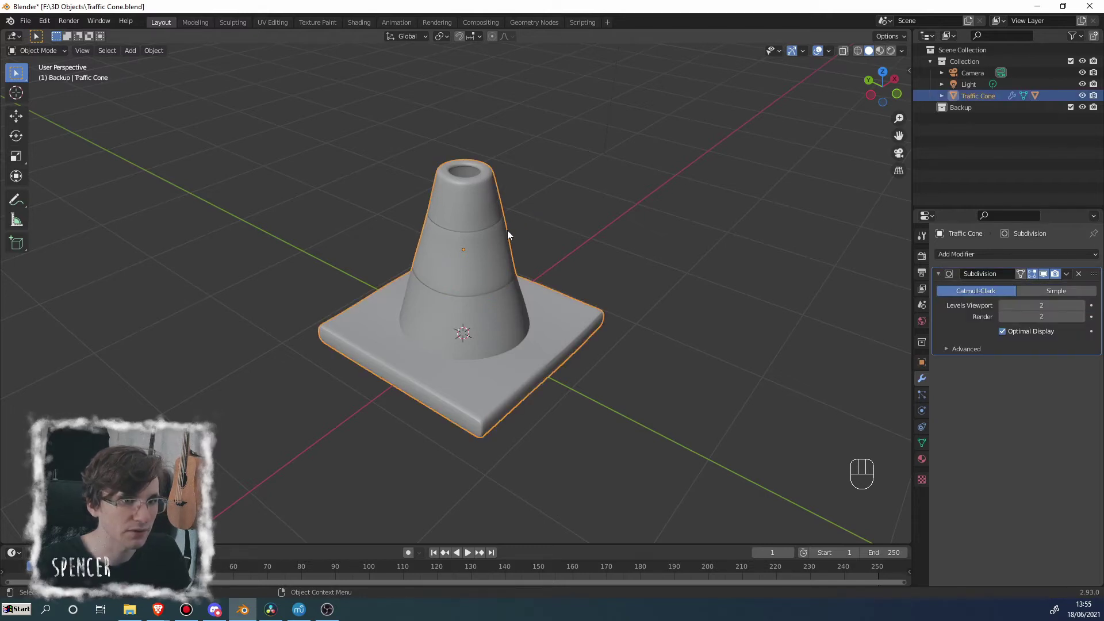
pyautogui.hotkey('shift', 'd')
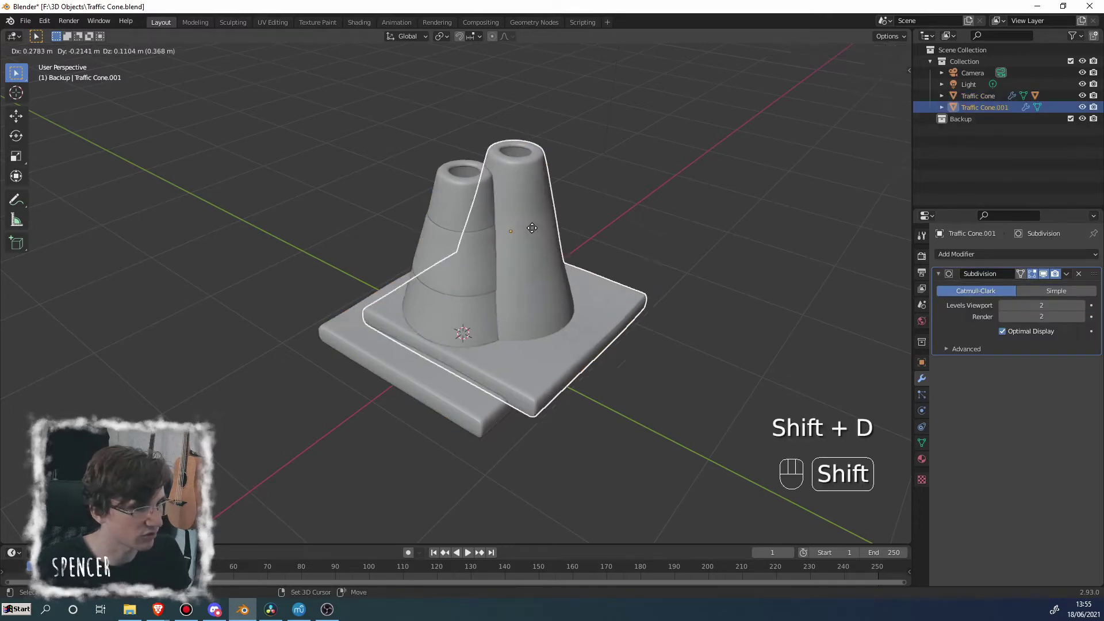
pyautogui.rightClick(567, 216)
pyautogui.hotkey('ctrl', 'z')
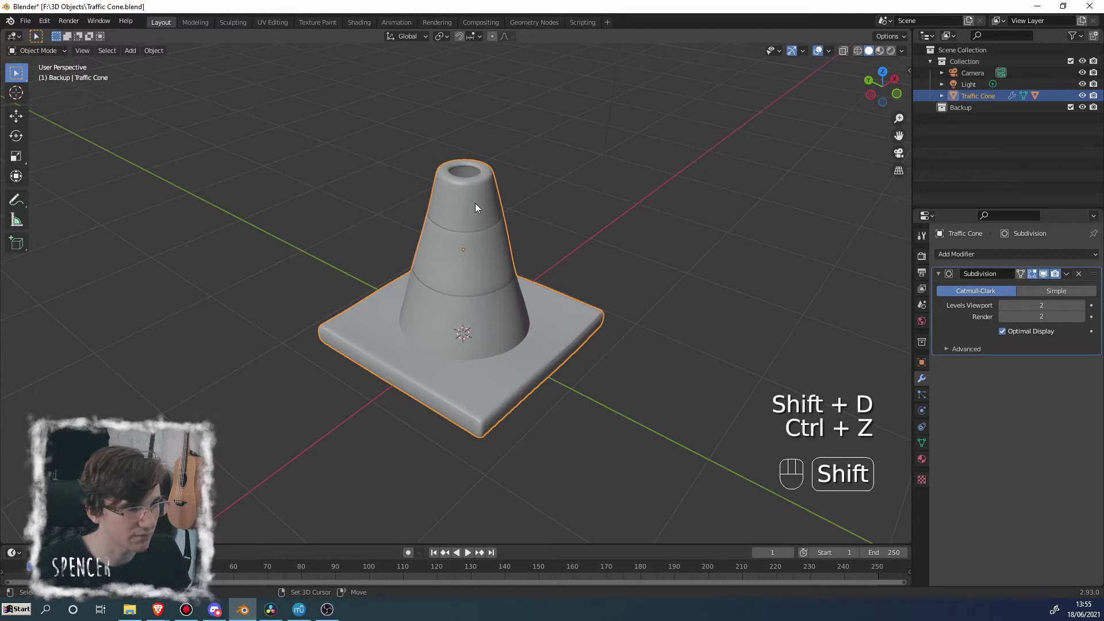
# Step: Duplicate the Traffic Cone together with its Reflective Stripe in place and put both copies in the Backup collection
pyautogui.keyDown('shift'); pyautogui.click(474, 244); pyautogui.keyUp('shift')
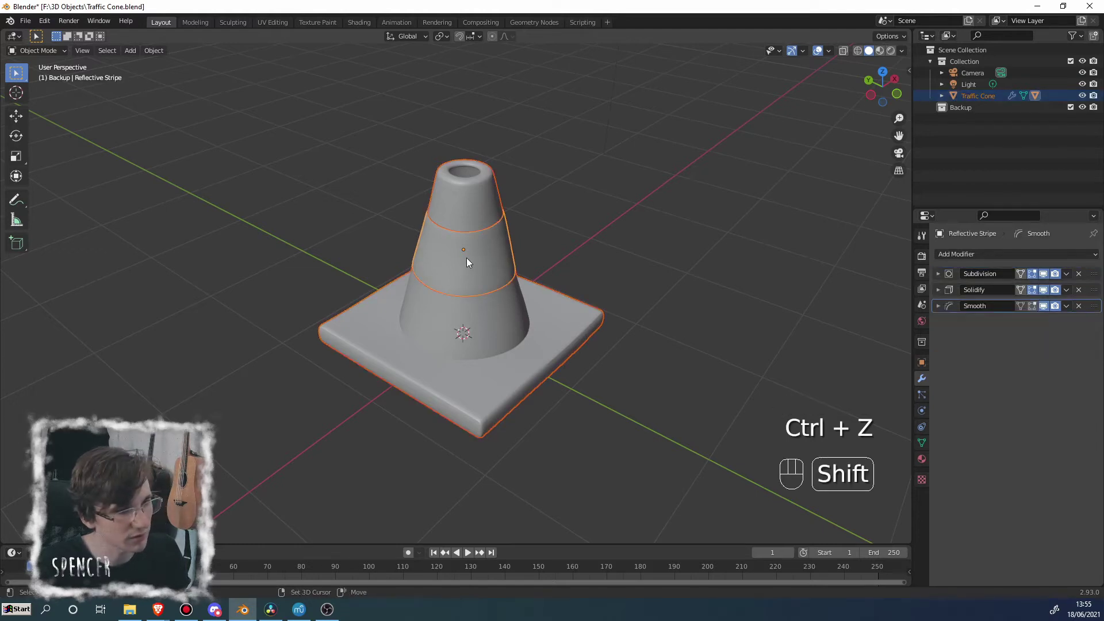
pyautogui.hotkey('shift', 'd')
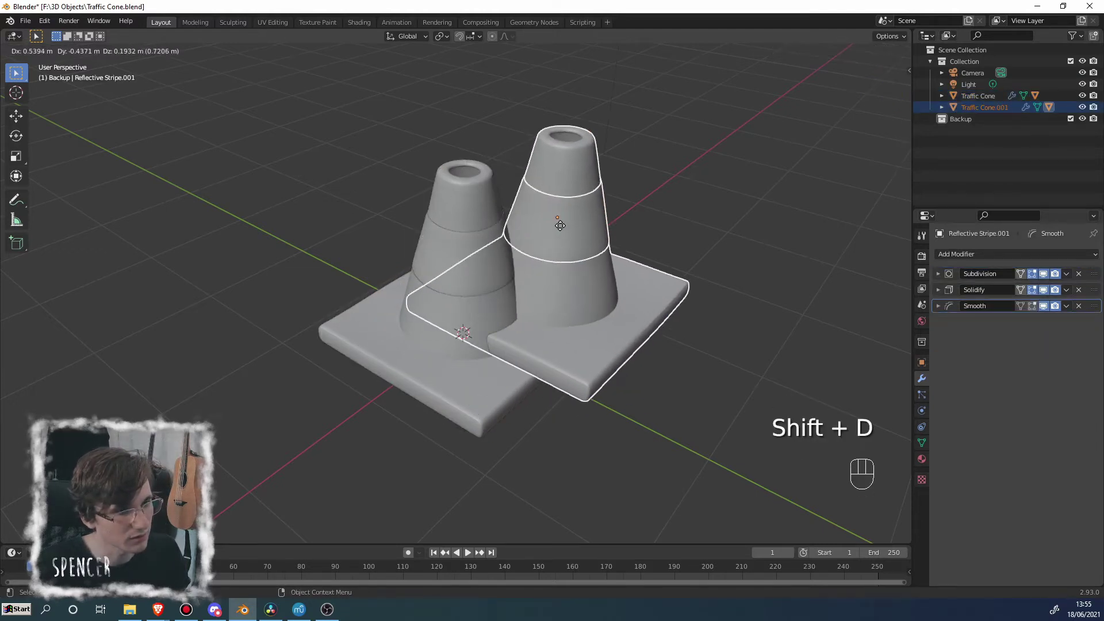
pyautogui.rightClick(560, 225)
pyautogui.moveTo(991, 107); pyautogui.dragTo(972, 117)
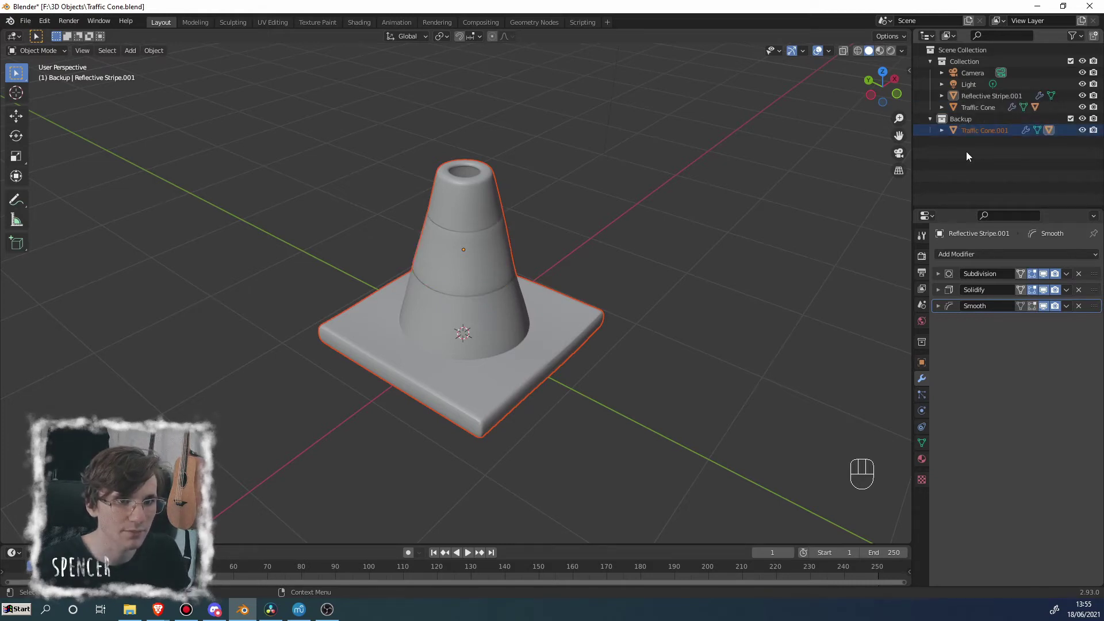
pyautogui.click(985, 96)
pyautogui.moveTo(984, 96); pyautogui.dragTo(996, 129)
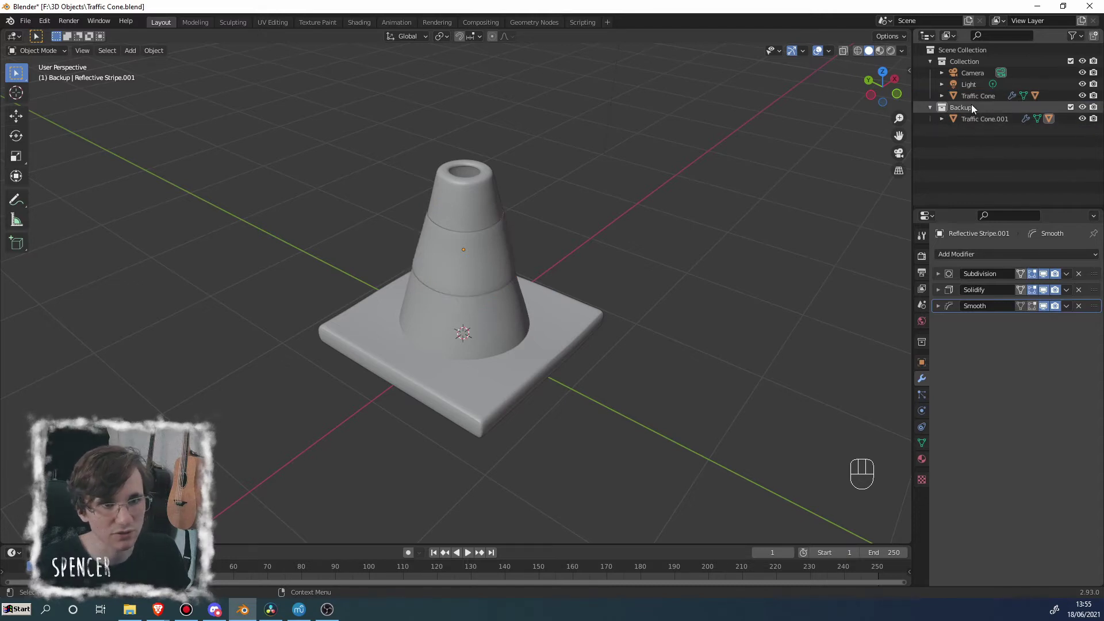
# Step: Save the file and exclude the Backup collection from the view layer, keeping the main Collection enabled
pyautogui.hotkey('ctrl', 's')
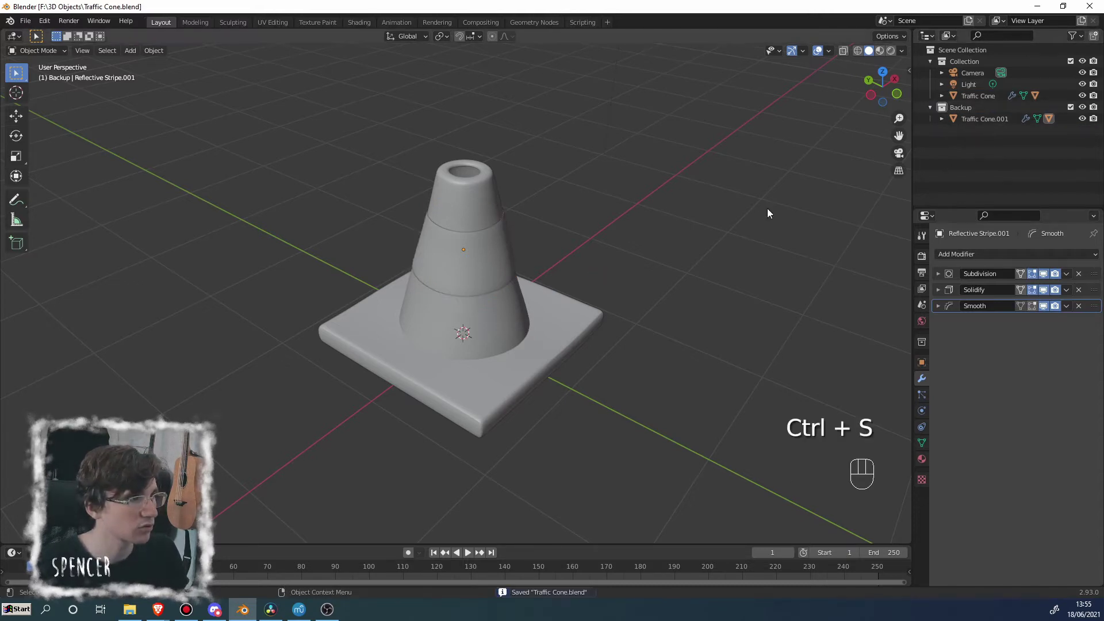
pyautogui.click(1071, 107)
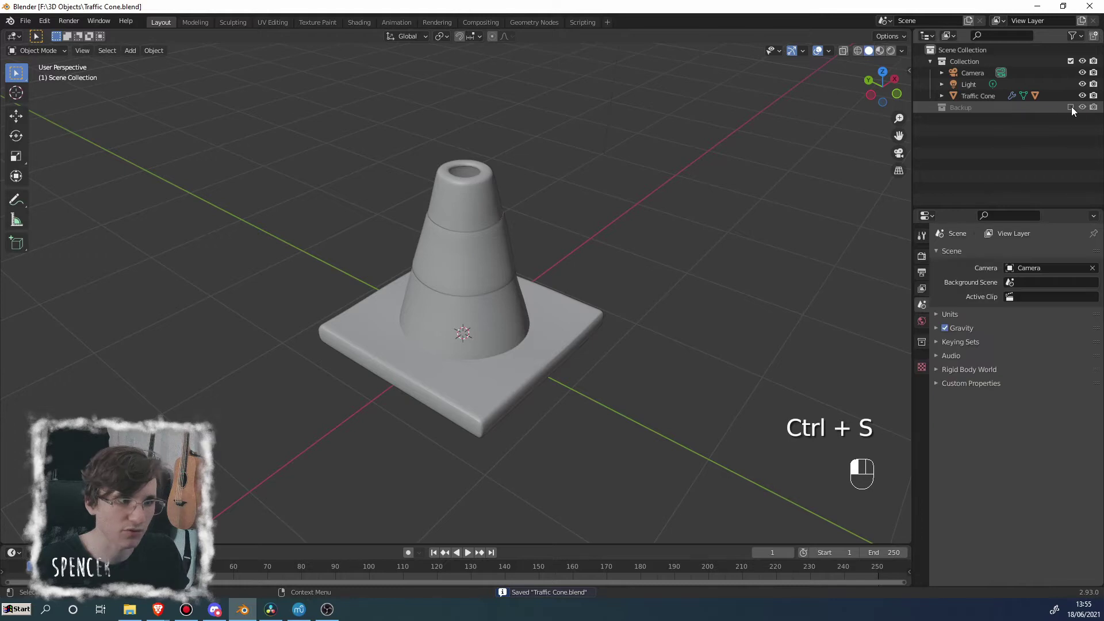
pyautogui.click(1070, 60)
pyautogui.click(1070, 61)
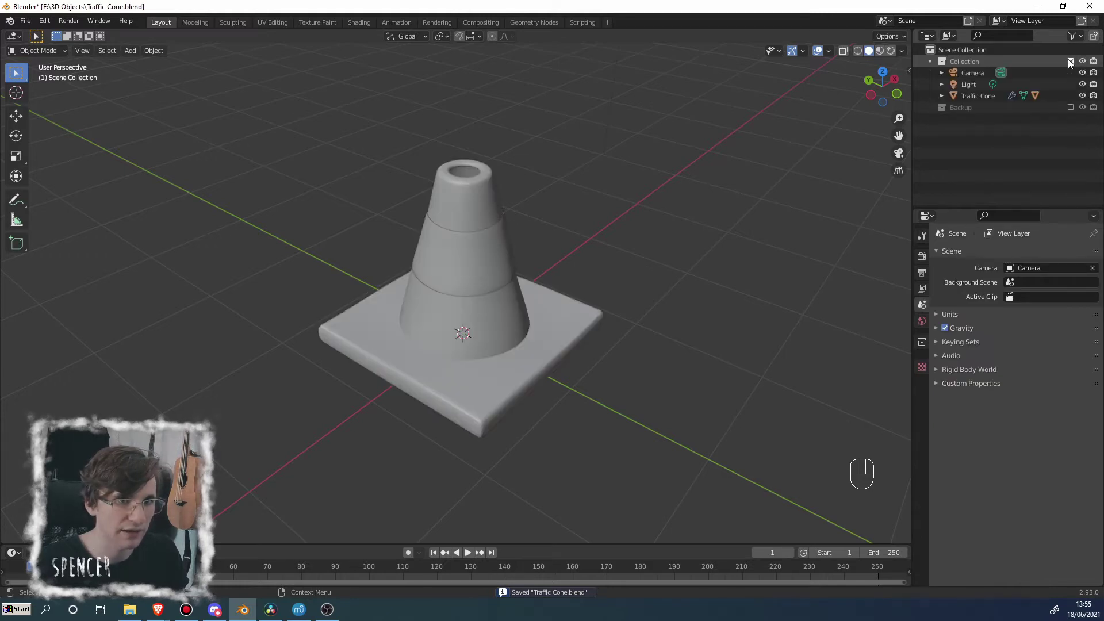
# Step: Select the original Traffic Cone, save the file, and apply the cone's Subdivision modifier
pyautogui.scroll(-2, 647, 274)
pyautogui.moveTo(629, 250); pyautogui.dragTo(550, 244, button='middle')
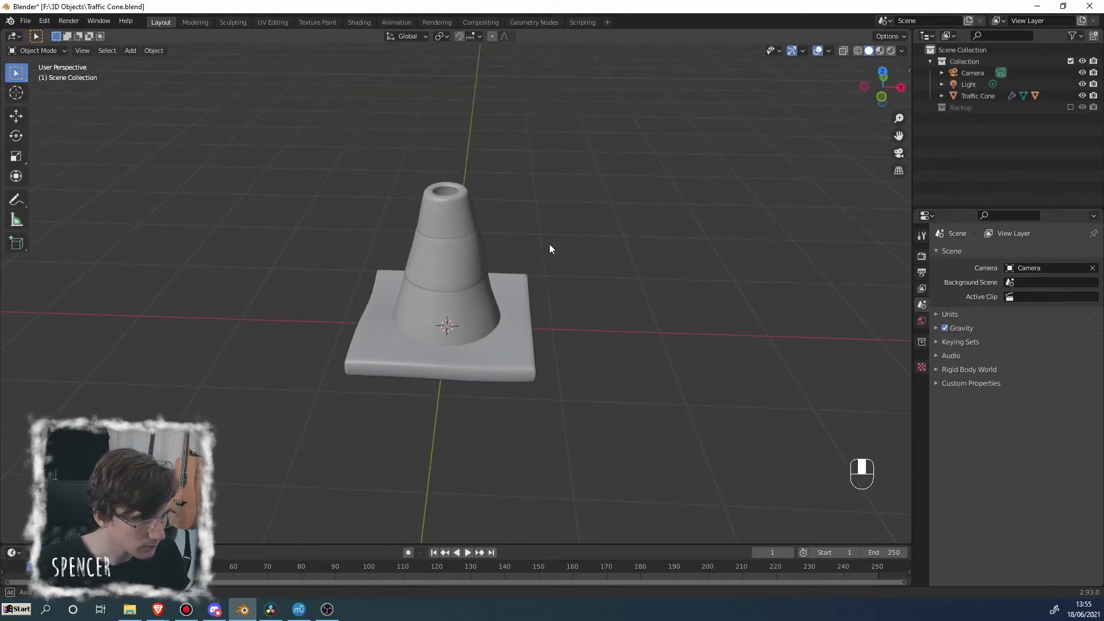
pyautogui.click(475, 295)
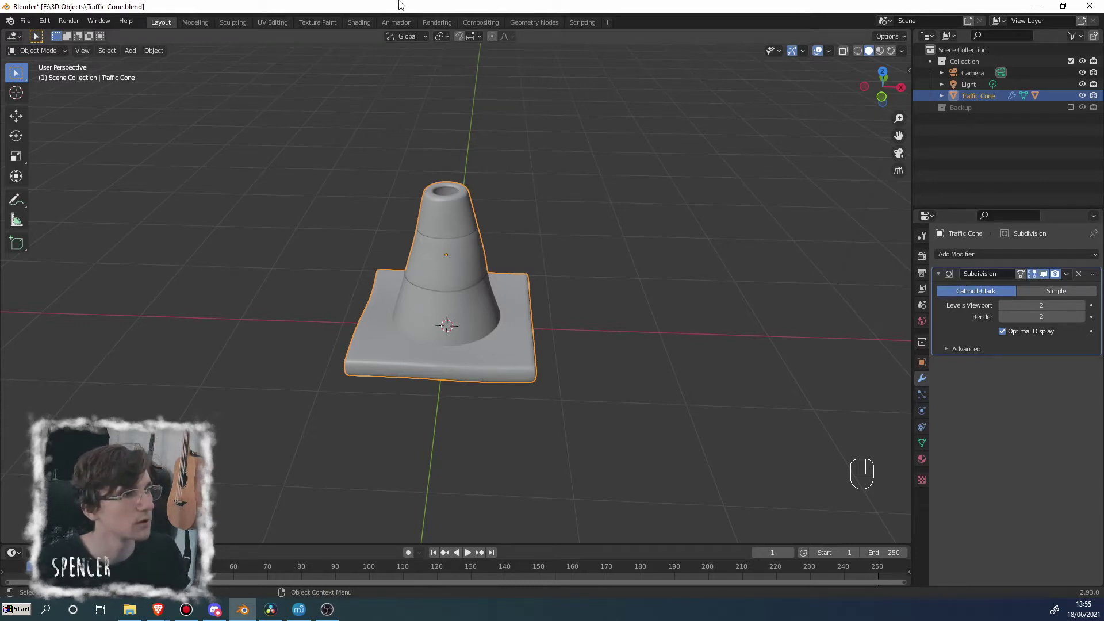
pyautogui.hotkey('ctrl', 's')
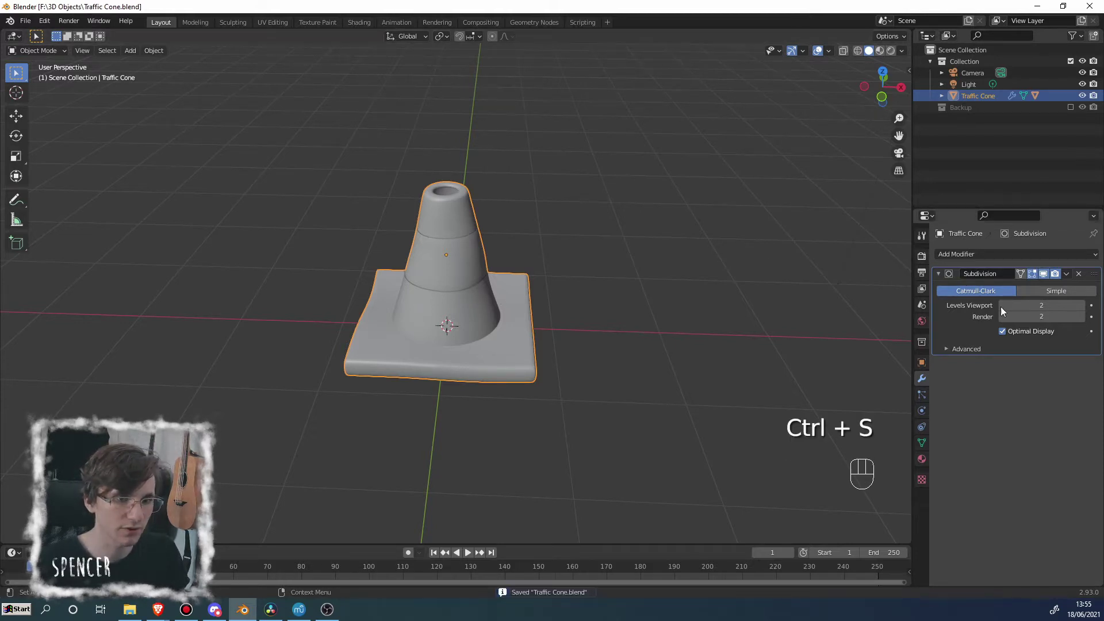
pyautogui.click(1067, 274)
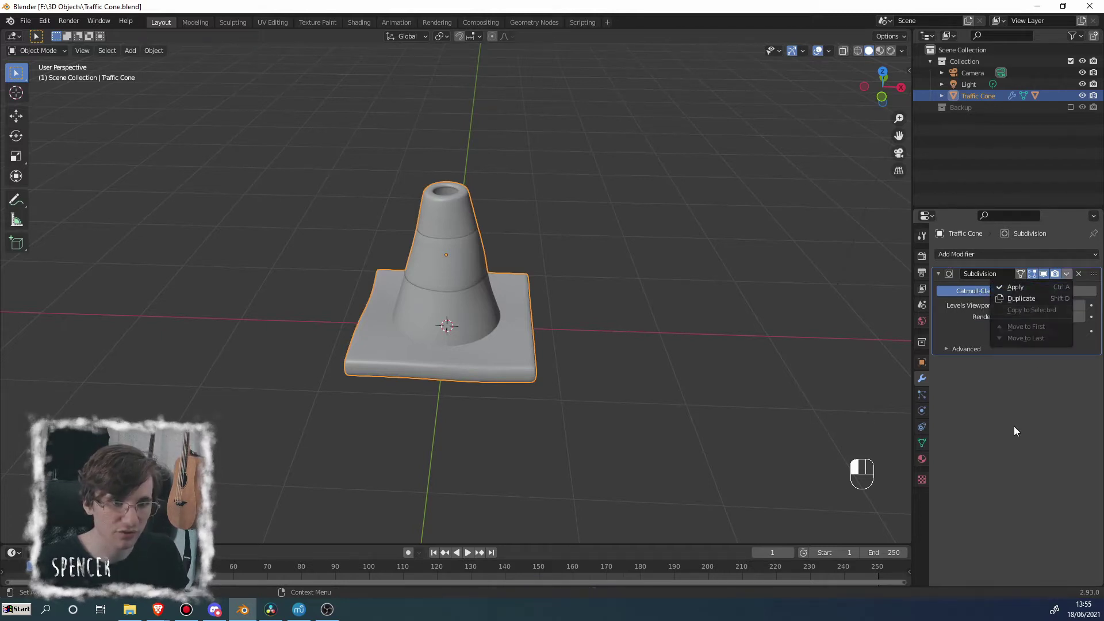
pyautogui.hotkey('ctrl', 'a')
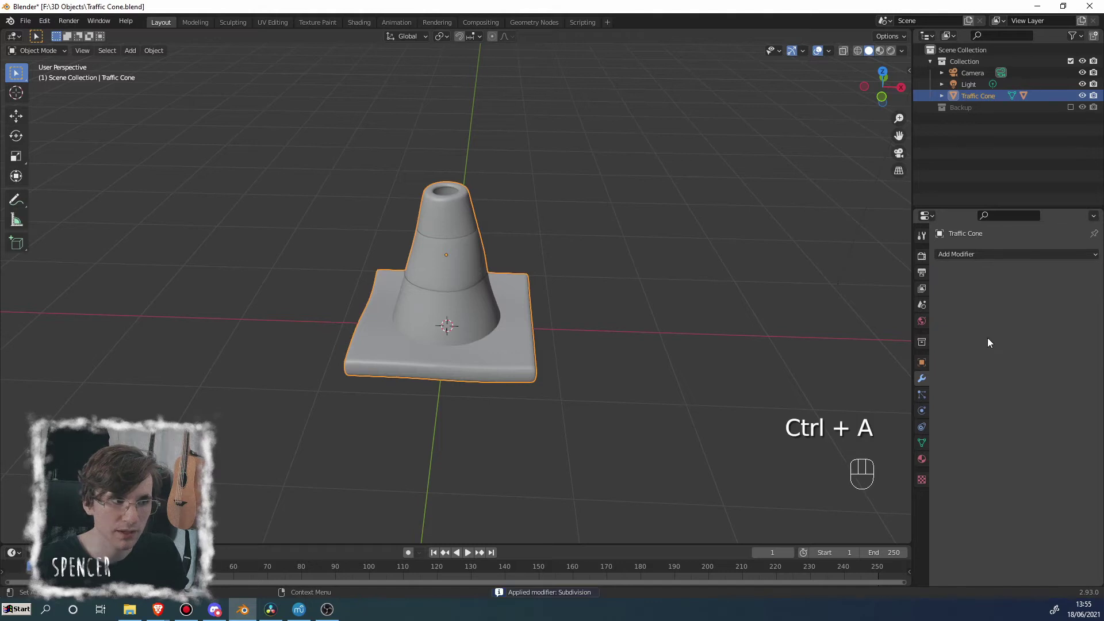
# Step: Select the Reflective Stripe and frame it for a close view of its upper rim
pyautogui.click(463, 250)
pyautogui.scroll(1, 604, 245)
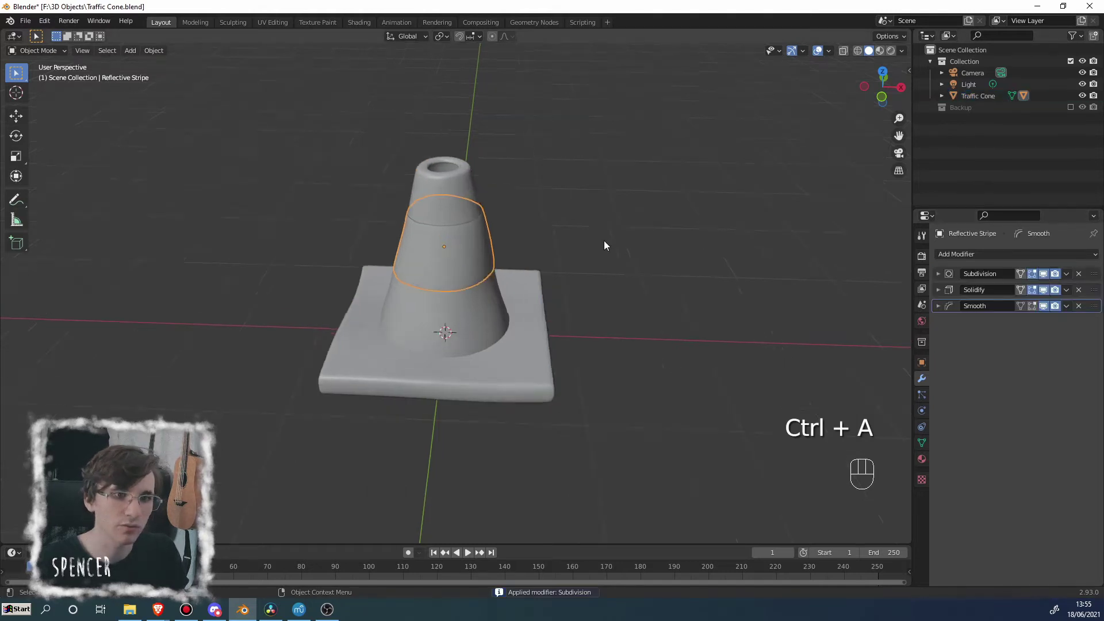
pyautogui.scroll(4, 598, 239)
pyautogui.press('KP_Decimal')
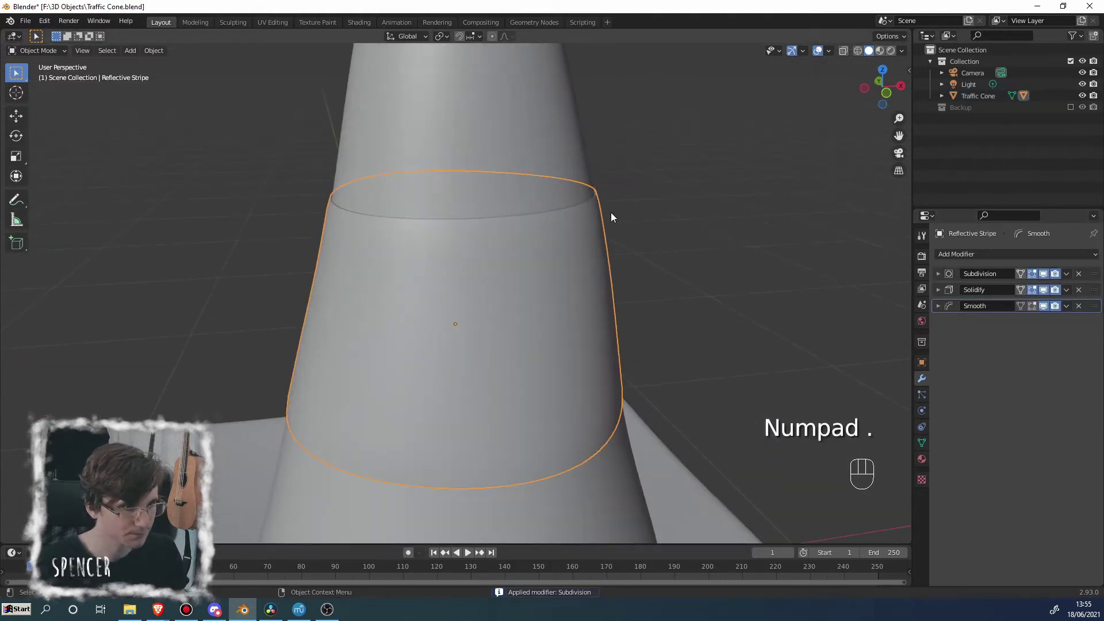
pyautogui.moveTo(594, 244); pyautogui.dragTo(608, 265, button='middle')
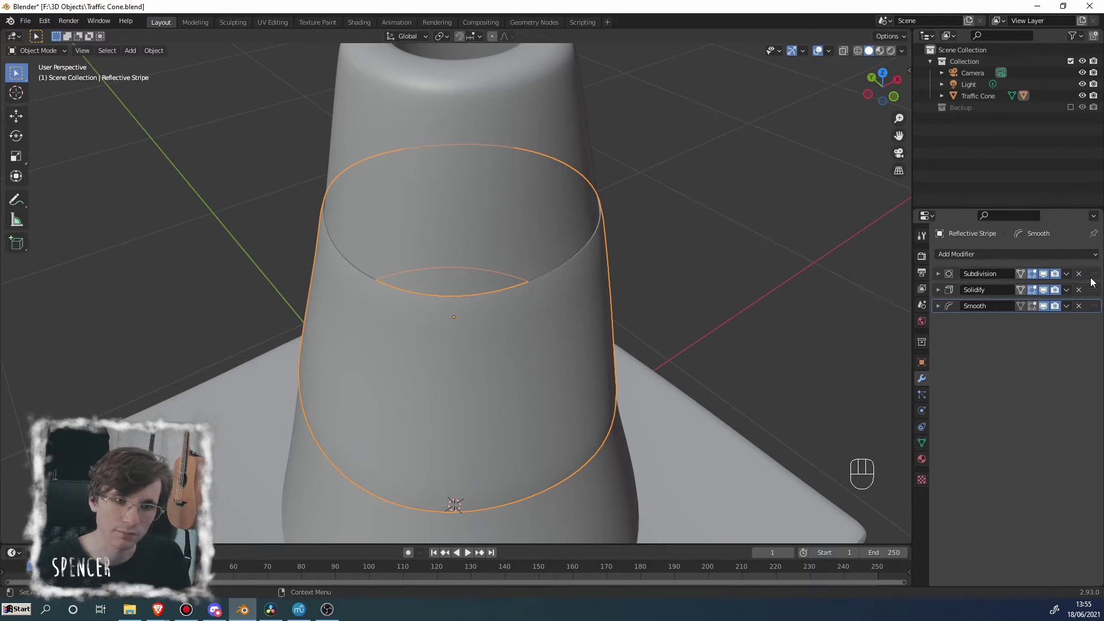
# Step: Try placing the stripe's Smooth modifier above Solidify, inspect the rim, and restore the original modifier order
pyautogui.moveTo(1094, 306); pyautogui.dragTo(1095, 290)
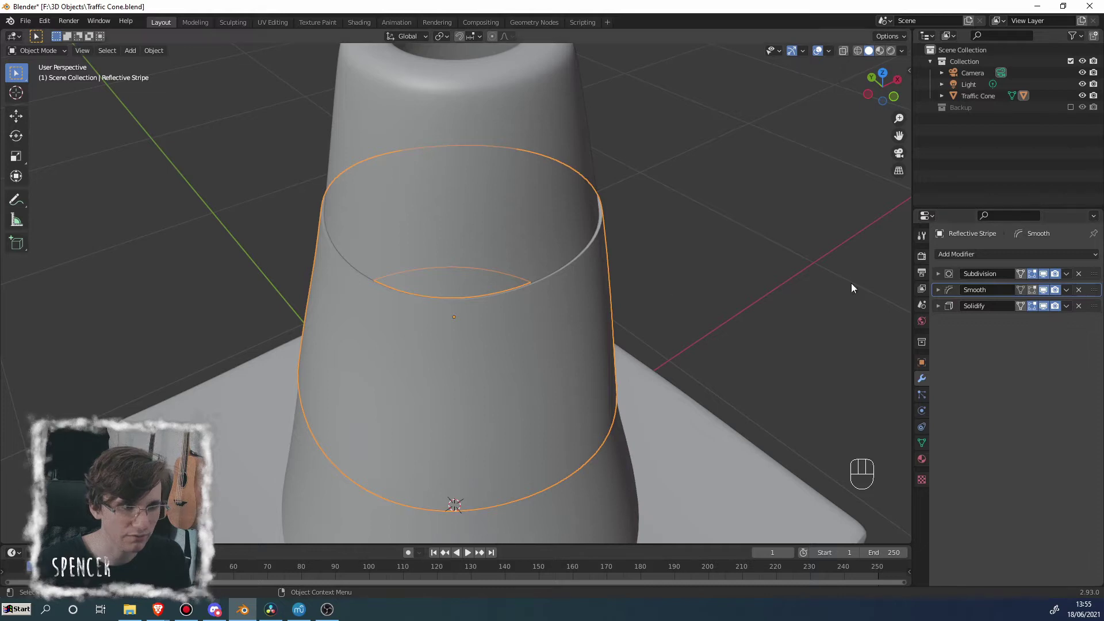
pyautogui.moveTo(526, 262); pyautogui.dragTo(617, 261, button='middle')
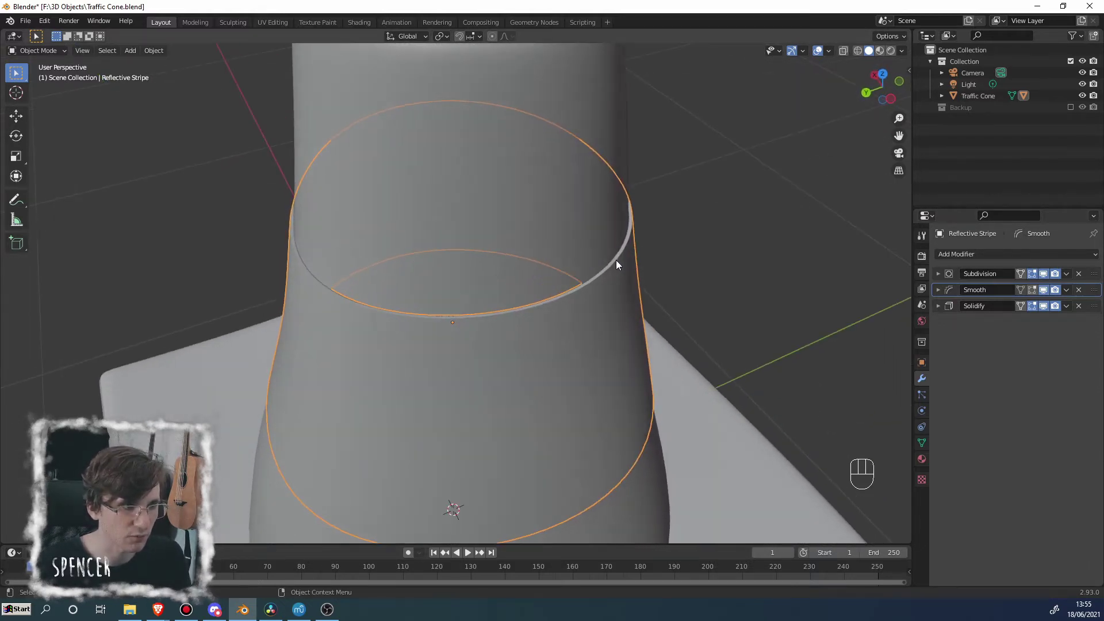
pyautogui.moveTo(1094, 290); pyautogui.dragTo(1094, 308)
# Step: Apply the Reflective Stripe's Subdivision, Solidify and Smooth modifiers in that order
pyautogui.click(1097, 275)
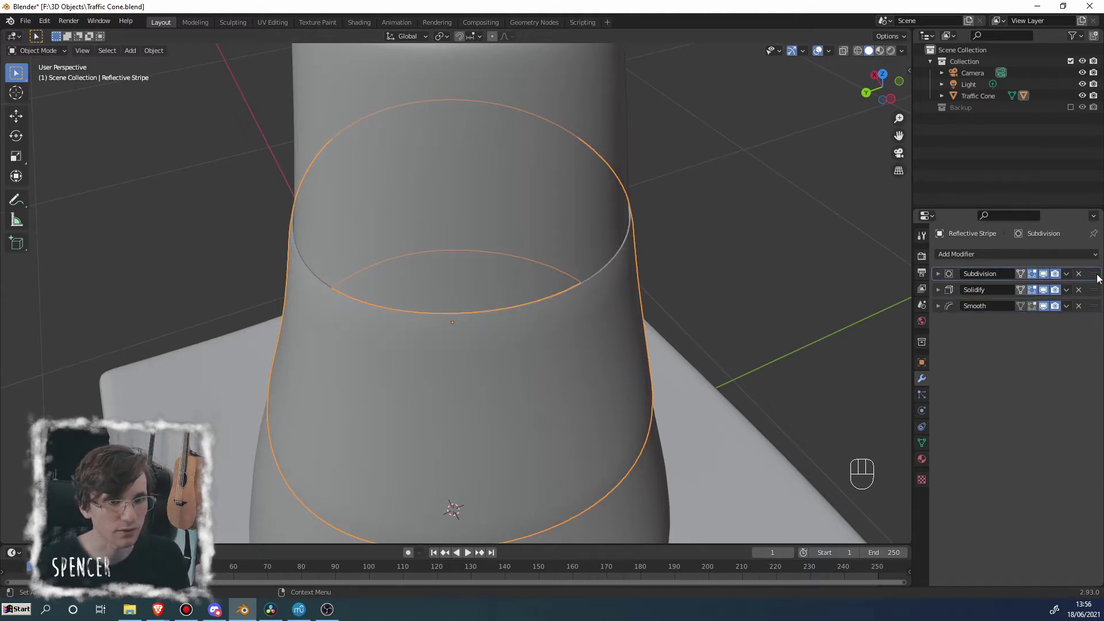
pyautogui.hotkey('ctrl', 'a')
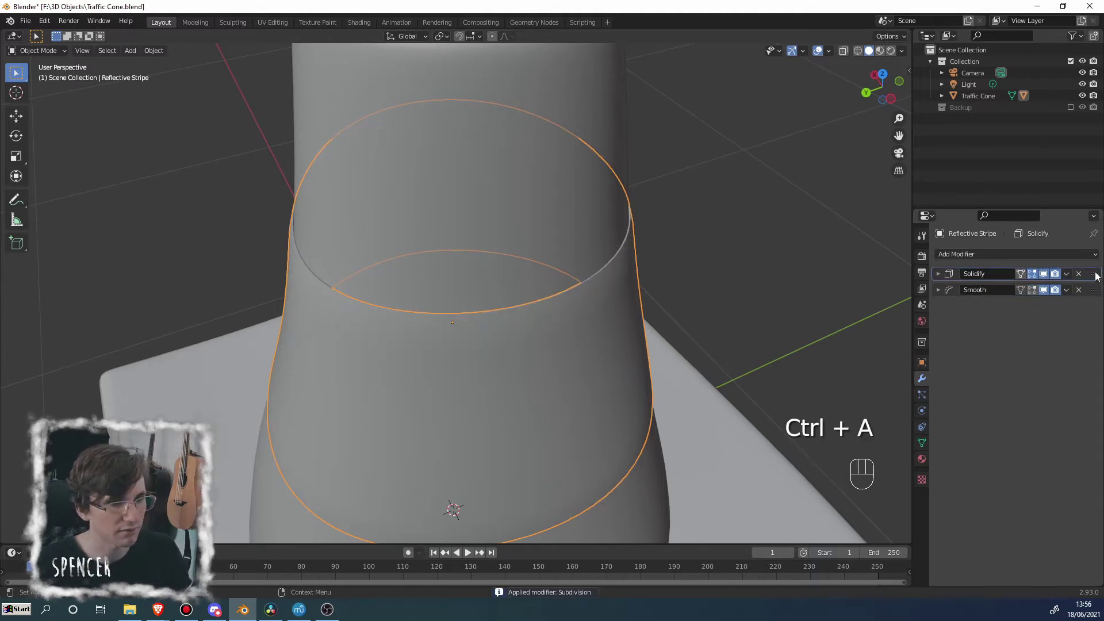
pyautogui.hotkey('ctrl', 'a')
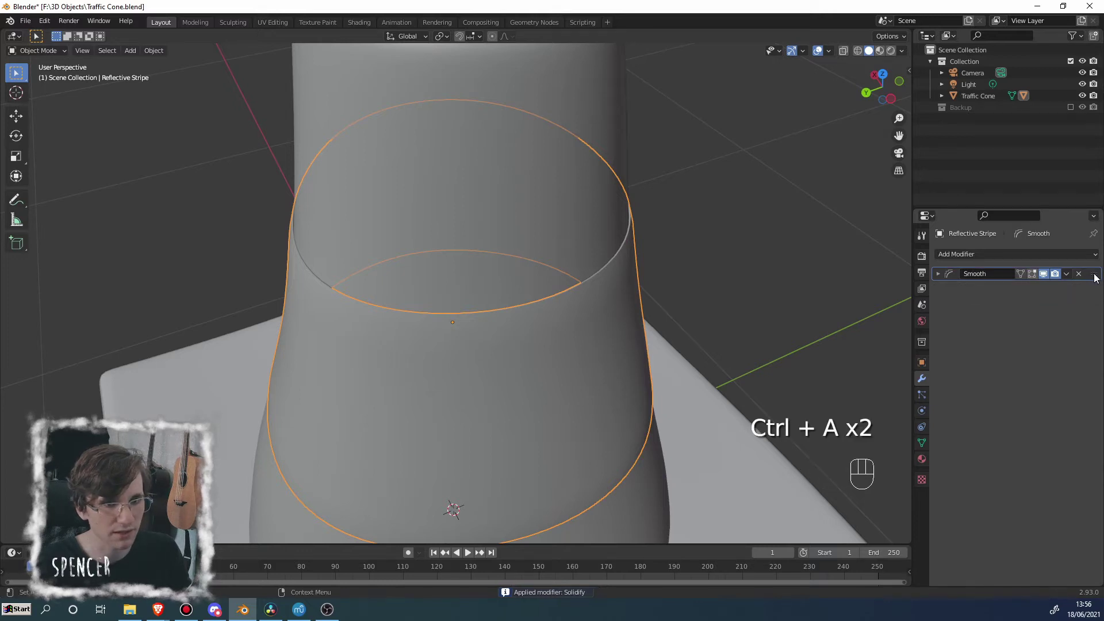
pyautogui.hotkey('ctrl', 'a')
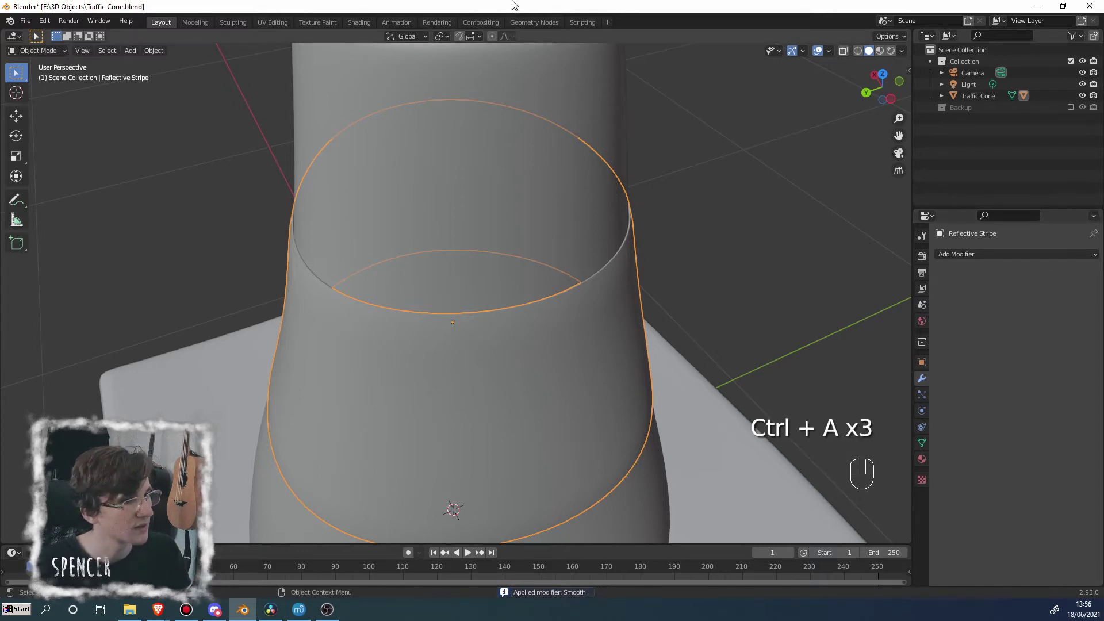
# Step: Examine the Reflective Stripe's applied mesh in Edit Mode using vertex selection, and return to Object Mode
pyautogui.scroll(-5, 502, 206)
pyautogui.moveTo(502, 206); pyautogui.dragTo(573, 170, button='middle')
pyautogui.press('Tab')
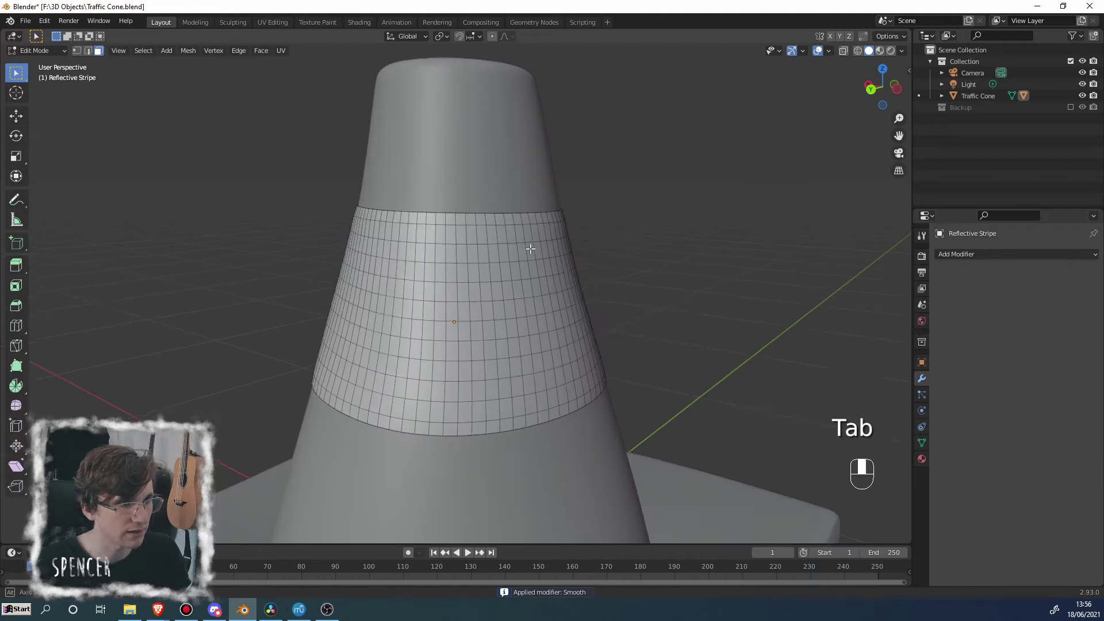
pyautogui.moveTo(533, 251); pyautogui.dragTo(419, 264, button='middle')
pyautogui.click(77, 51)
pyautogui.moveTo(281, 244); pyautogui.dragTo(517, 344, button='middle')
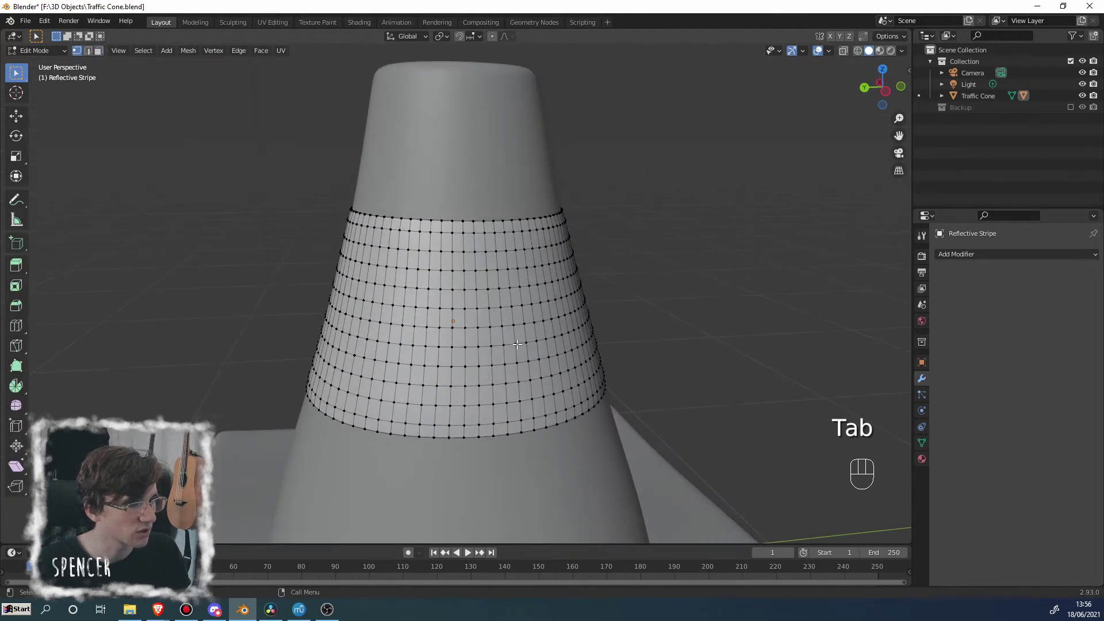
pyautogui.press('Tab')
# Step: Select the Traffic Cone and examine its applied mesh in Edit Mode
pyautogui.click(445, 146)
pyautogui.press('Tab')
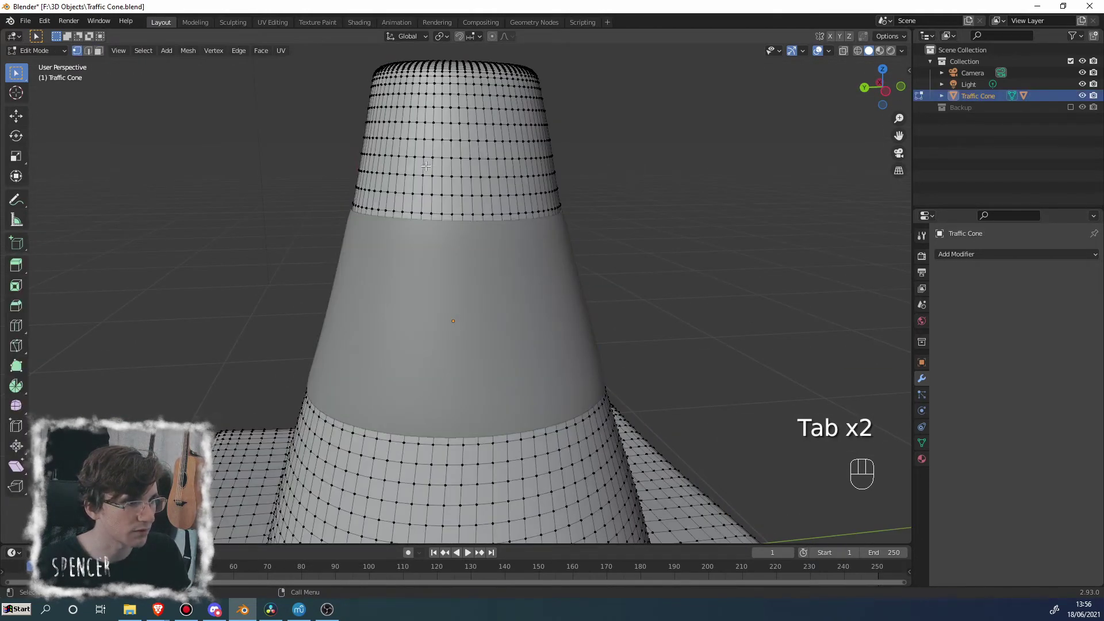
pyautogui.scroll(-4, 426, 166)
pyautogui.moveTo(425, 167); pyautogui.dragTo(461, 212, button='middle')
# Step: Return the Traffic Cone to Object Mode and save the file
pyautogui.hotkey('ctrl', 's')
pyautogui.press('Tab')
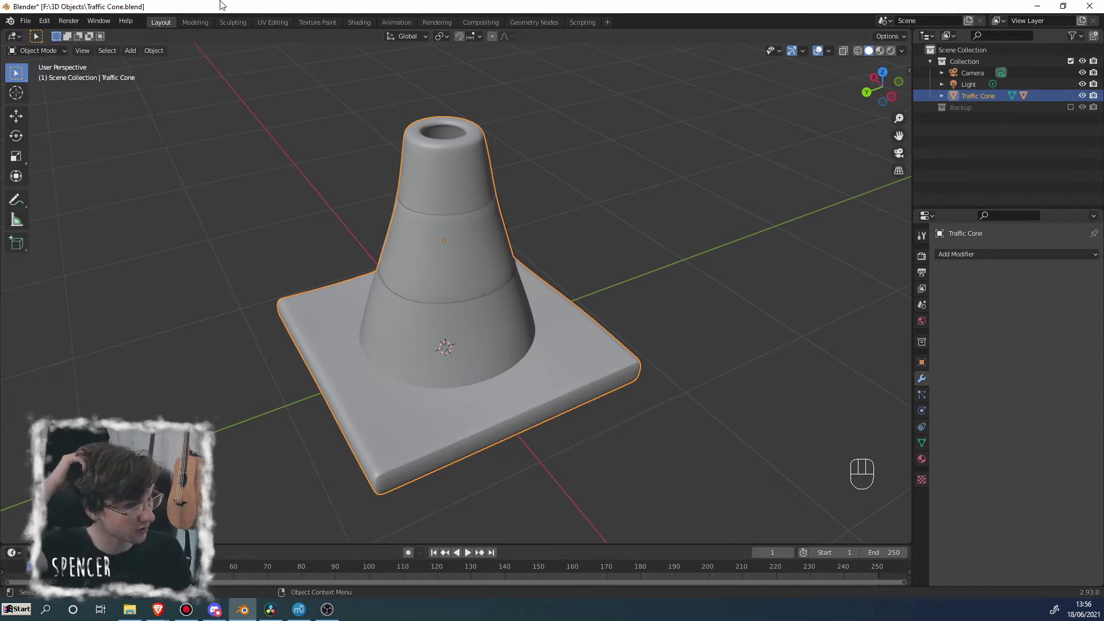
pyautogui.hotkey('ctrl', 's')
# Step: Try switching the Traffic Cone to Edit Mode and Sculpt Mode, and return it to Object Mode
pyautogui.moveTo(342, 229); pyautogui.dragTo(353, 260, button='middle')
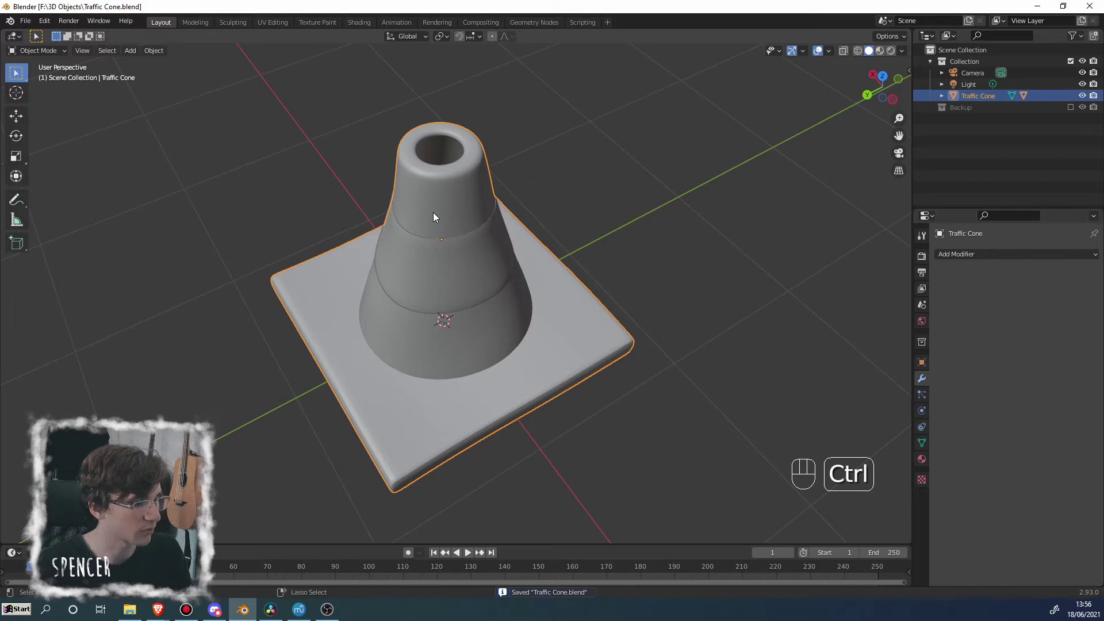
pyautogui.hotkey('ctrl', 'Tab')
pyautogui.hotkey('ctrl', 'Tab')
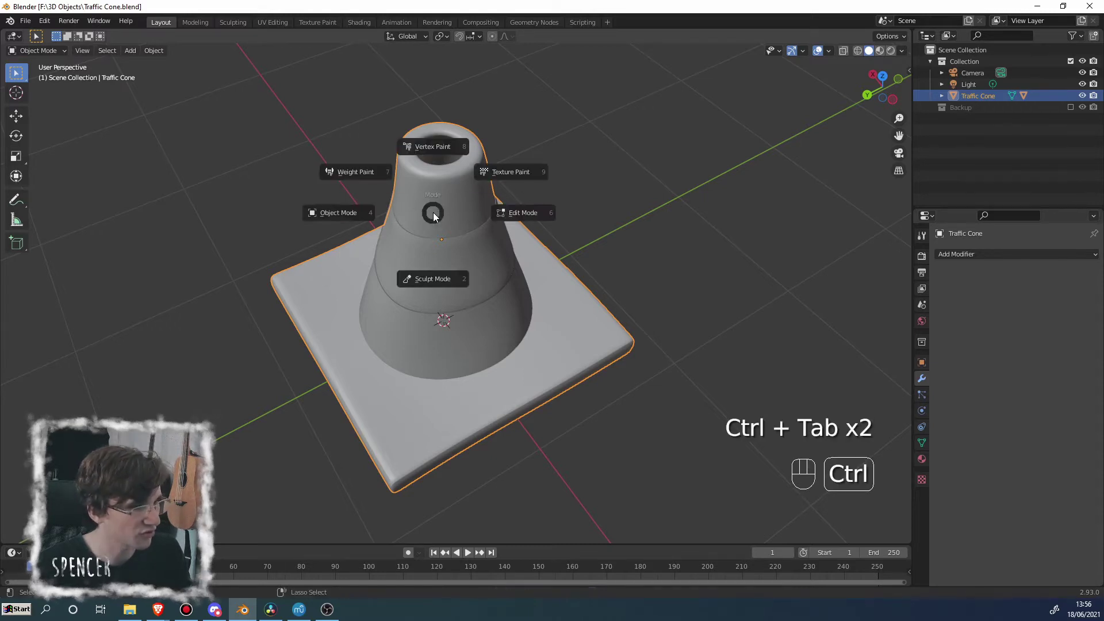
pyautogui.hotkey('ctrl', 'Tab')
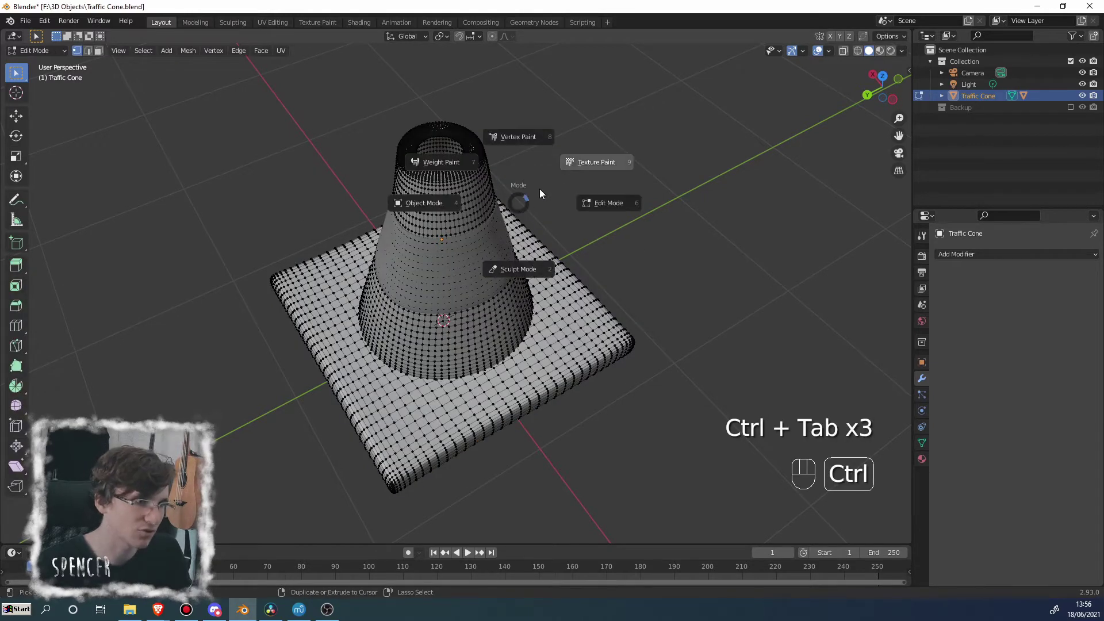
pyautogui.moveTo(402, 282)
pyautogui.mouseDown(button='middle')
pyautogui.moveTo(382, 247)
pyautogui.moveTo(370, 266)
pyautogui.mouseUp(button='middle')
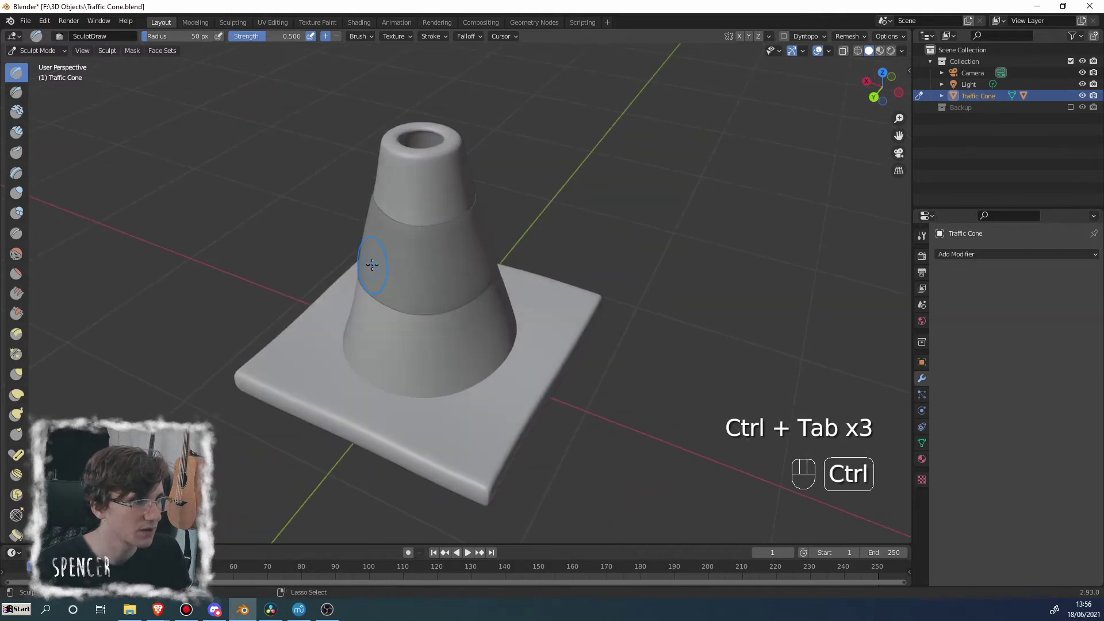
pyautogui.hotkey('ctrl', 'Tab')
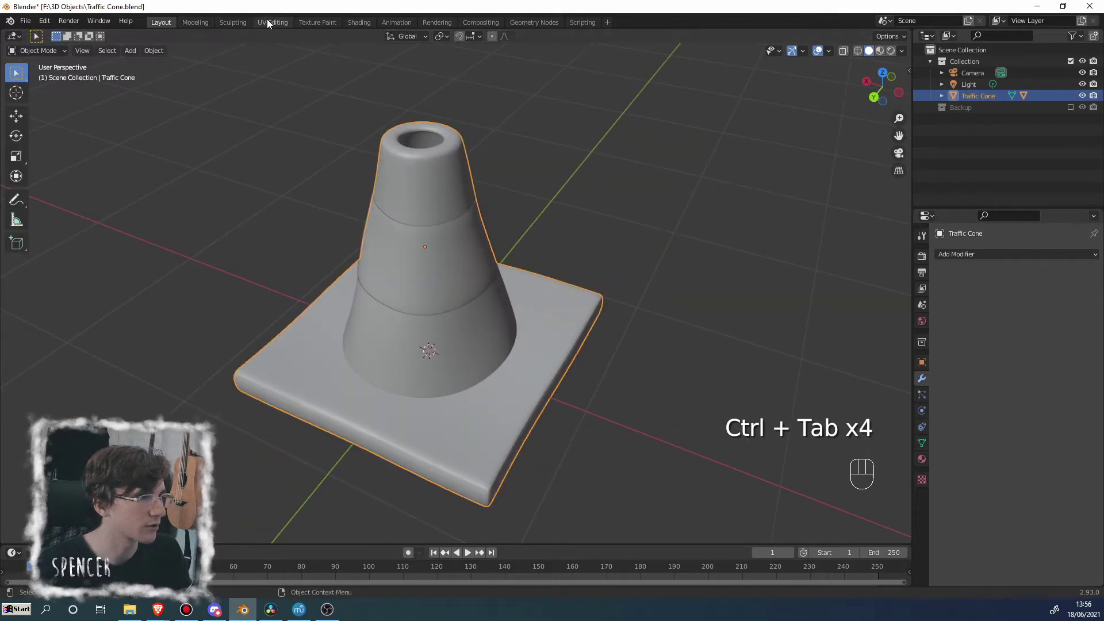
# Step: Open the Sculpting workspace for the Traffic Cone and try resizing the Draw brush
pyautogui.click(238, 23)
pyautogui.scroll(3, 458, 323)
pyautogui.moveTo(460, 288)
pyautogui.mouseDown(button='middle')
pyautogui.moveTo(458, 322)
pyautogui.moveTo(442, 316)
pyautogui.moveTo(493, 370)
pyautogui.moveTo(449, 369)
pyautogui.moveTo(514, 378)
pyautogui.mouseUp(button='middle')
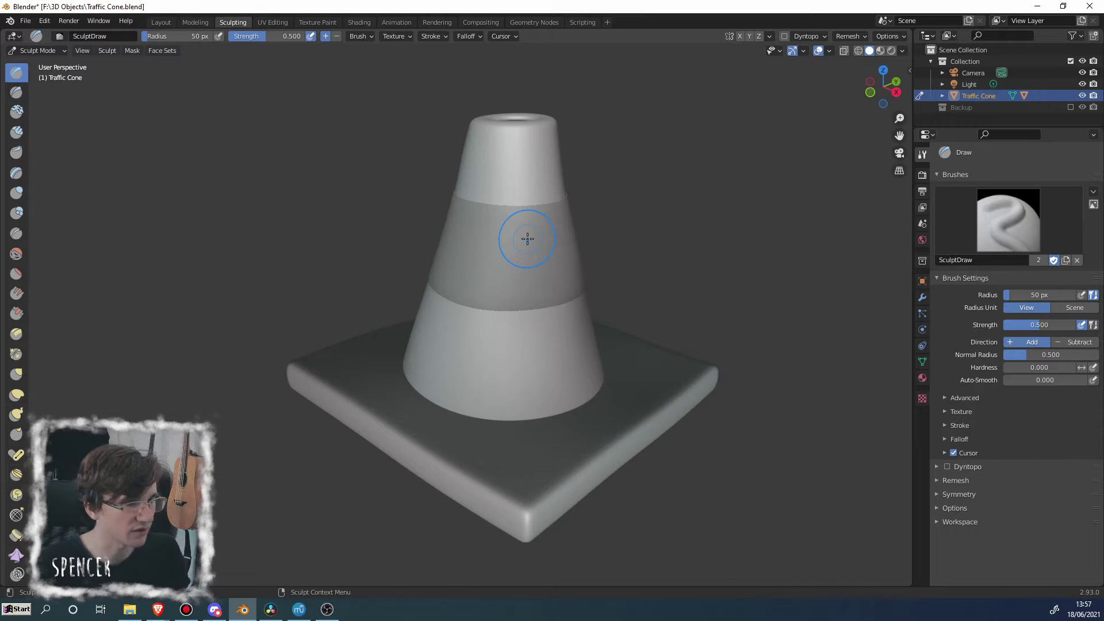
pyautogui.press('f')
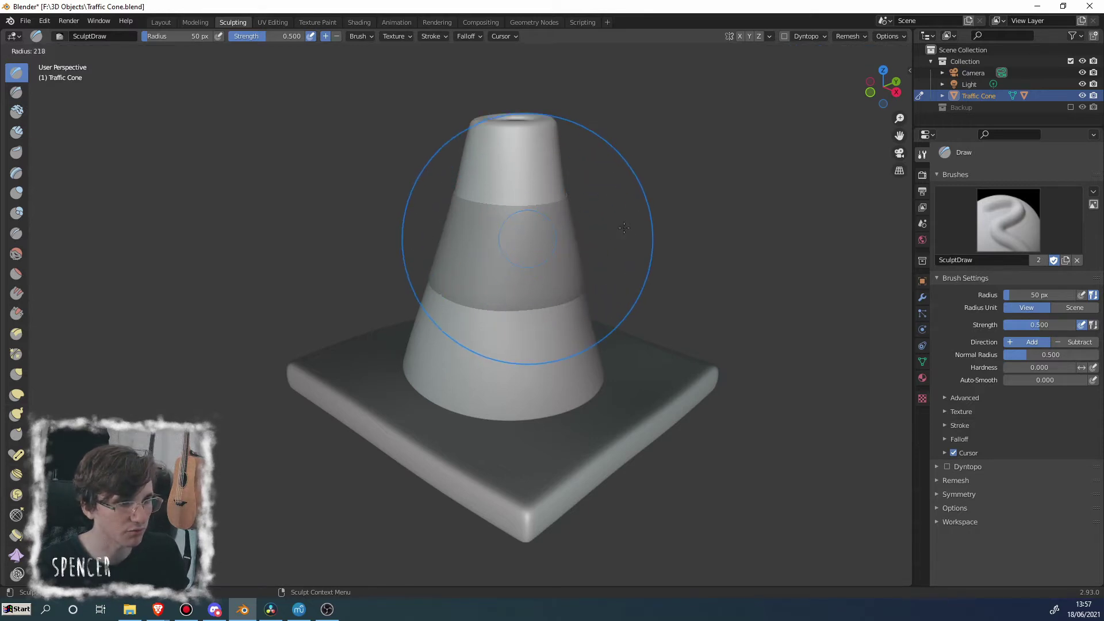
pyautogui.press('Escape')
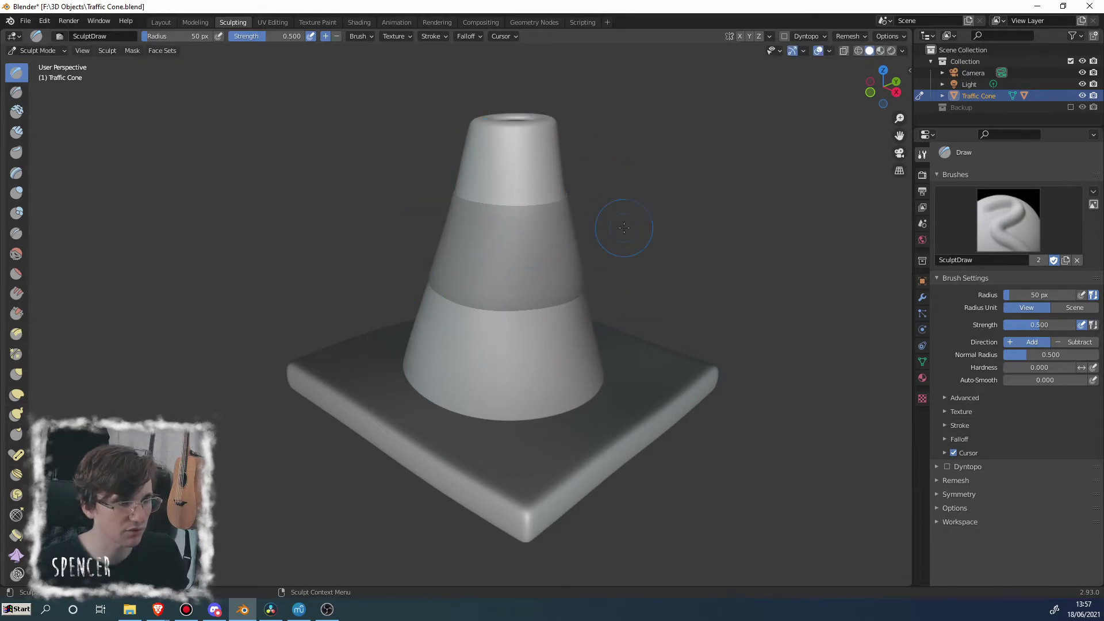
# Step: Enable the Screencast Keys overlay for the sculpting viewport
pyautogui.click(910, 71)
pyautogui.click(907, 161)
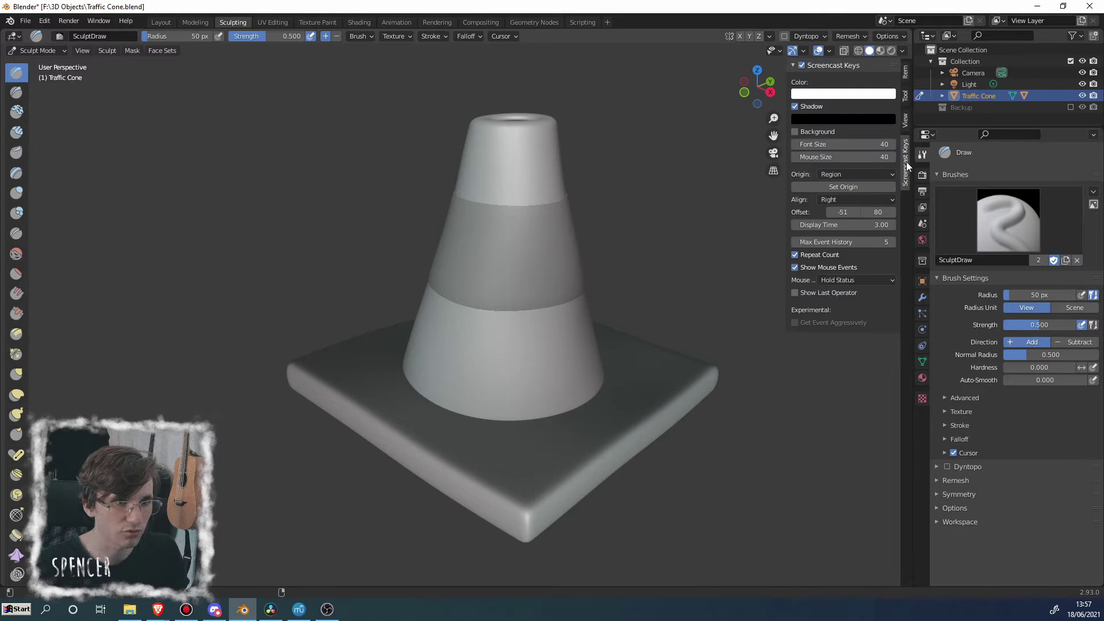
pyautogui.click(803, 65)
pyautogui.press('n')
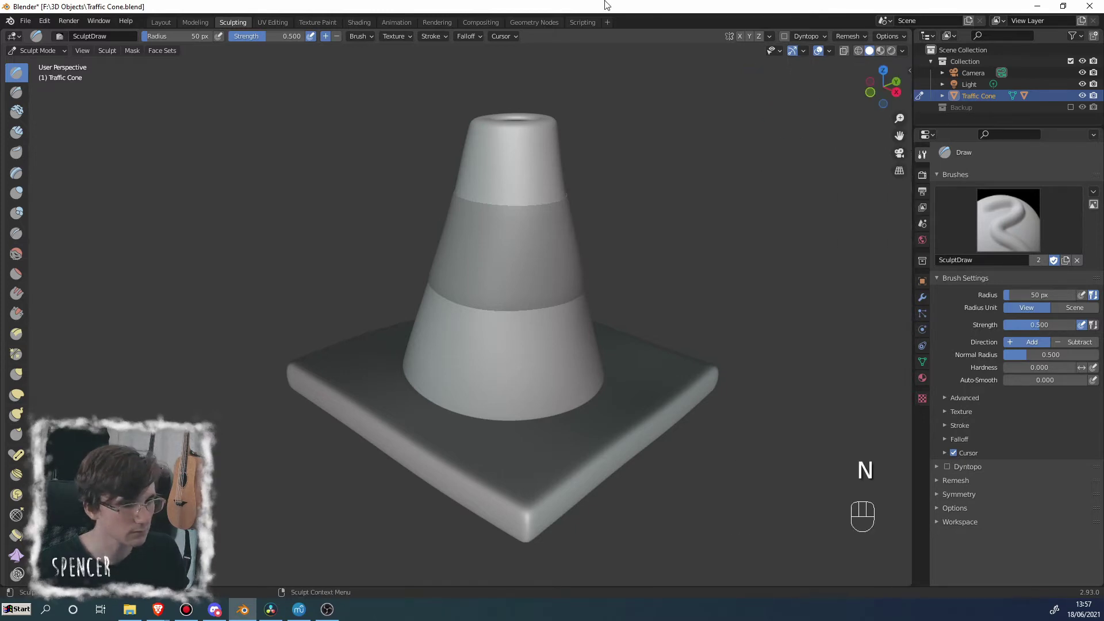
# Step: Resize the Draw brush to 331 px, and reduce its radius to 55 px
pyautogui.press('f')
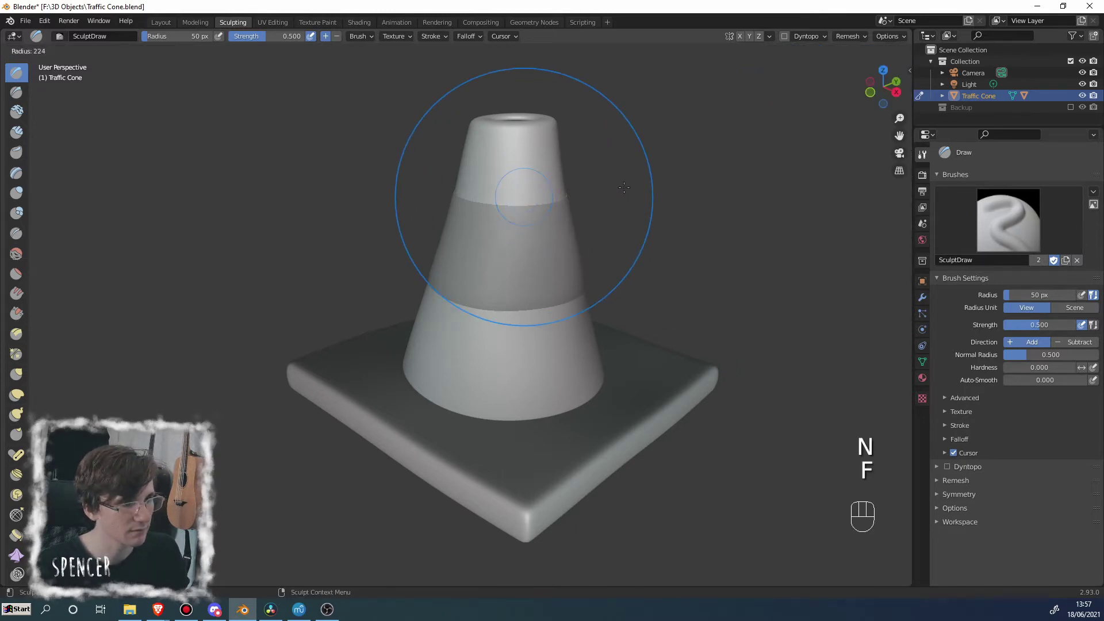
pyautogui.click(686, 192)
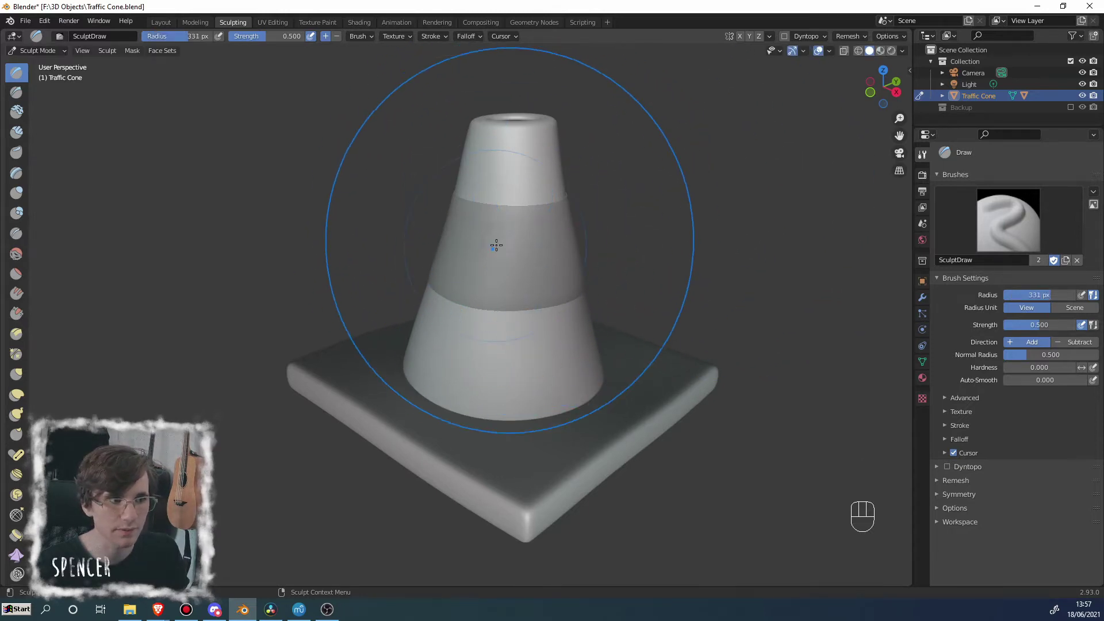
pyautogui.press('f')
pyautogui.click(535, 230)
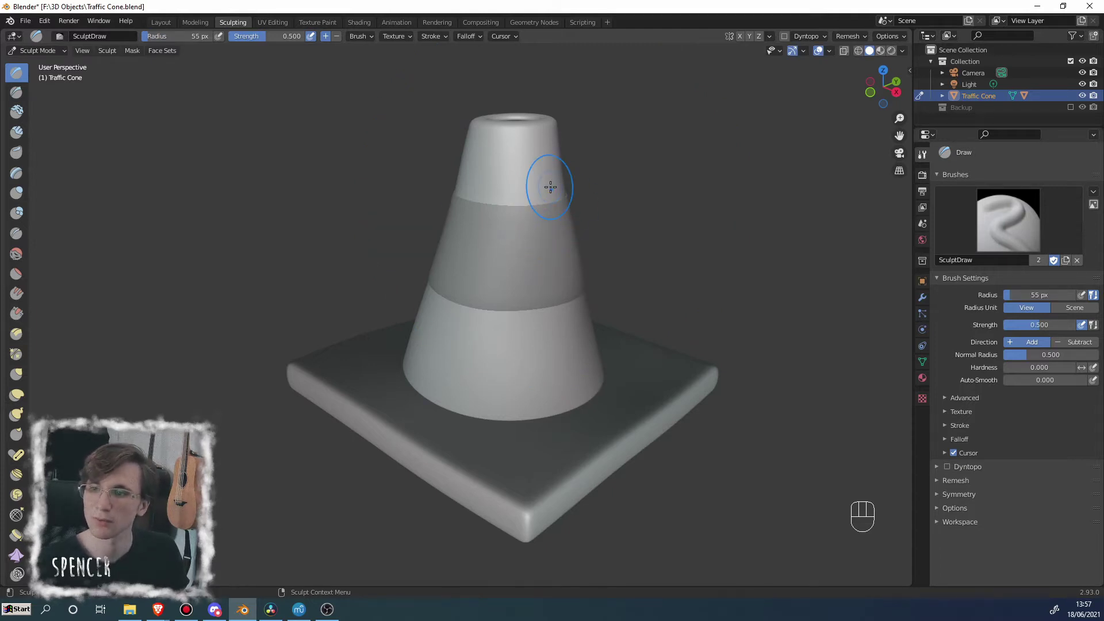
# Step: Try raising a bulge on the cone's upper section with the Draw brush, undoing each attempt
pyautogui.moveTo(550, 187)
pyautogui.mouseDown(button='middle')
pyautogui.moveTo(505, 193)
pyautogui.moveTo(541, 166)
pyautogui.mouseUp(button='middle')
pyautogui.moveTo(562, 144)
pyautogui.mouseDown()
pyautogui.moveTo(545, 145)
pyautogui.moveTo(553, 150)
pyautogui.mouseUp()
pyautogui.moveTo(552, 151)
pyautogui.mouseDown(button='middle')
pyautogui.moveTo(600, 192)
pyautogui.moveTo(500, 111)
pyautogui.mouseUp(button='middle')
pyautogui.hotkey('ctrl', 'z')
pyautogui.moveTo(489, 126); pyautogui.dragTo(503, 173)
pyautogui.moveTo(503, 172); pyautogui.dragTo(507, 168, button='middle')
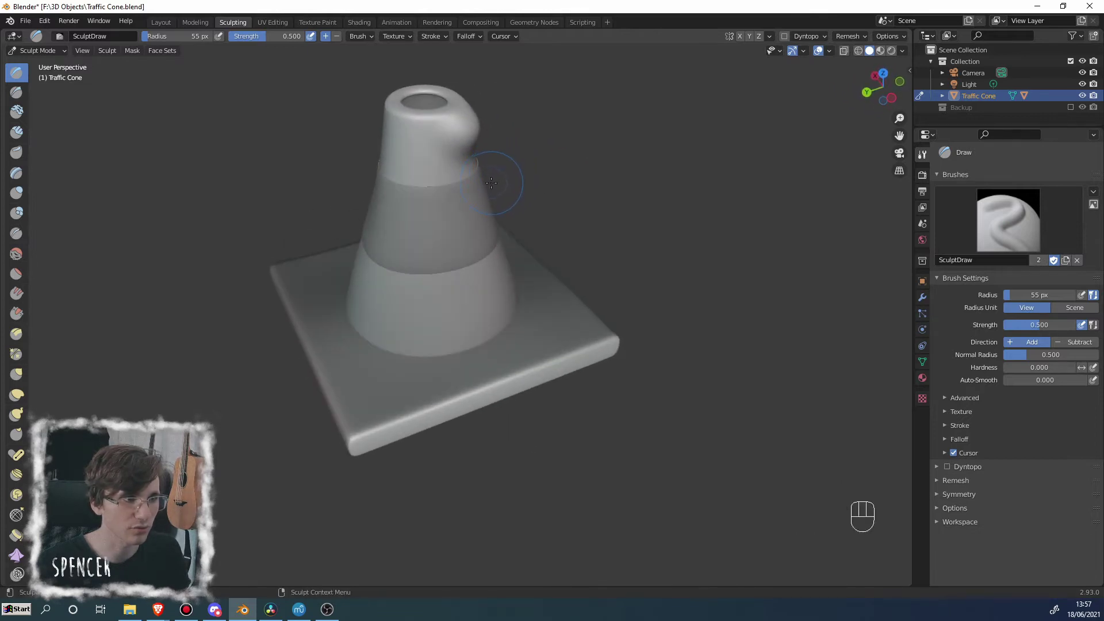
pyautogui.hotkey('ctrl', 'z')
# Step: Try carving a dent into the cone's upper section with the inverted Draw brush, and undo it
pyautogui.moveTo(451, 123)
pyautogui.keyDown('ctrl'); pyautogui.mouseDown()
pyautogui.moveTo(439, 143)
pyautogui.moveTo(454, 148)
pyautogui.mouseUp(); pyautogui.keyUp('ctrl')
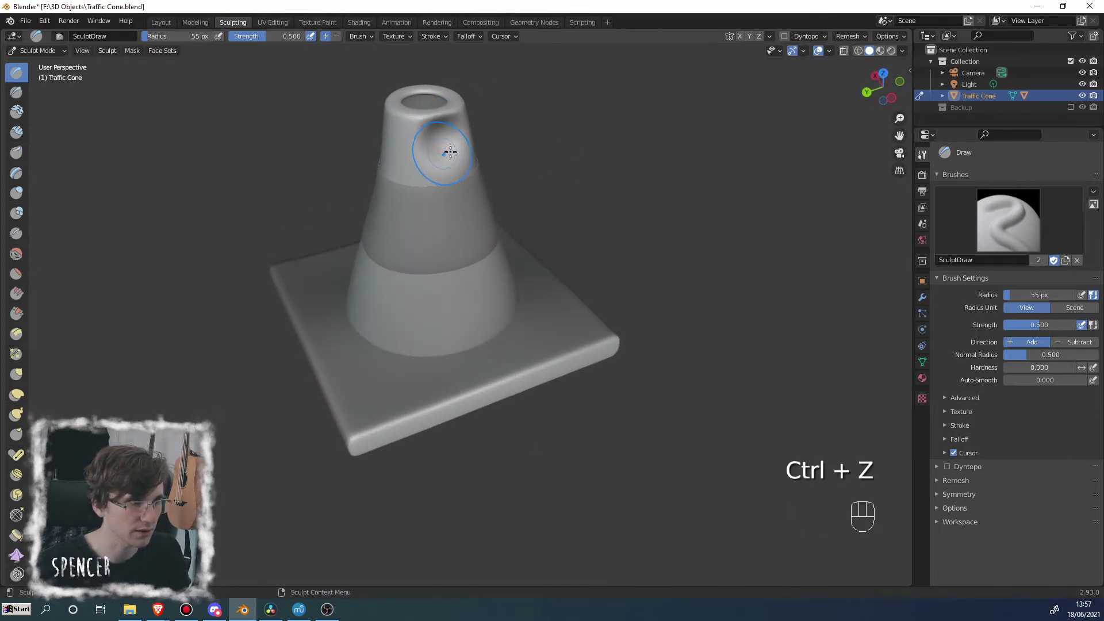
pyautogui.moveTo(452, 146); pyautogui.dragTo(563, 244, button='middle')
pyautogui.hotkey('ctrl', 'z')
pyautogui.scroll(2, 387, 286)
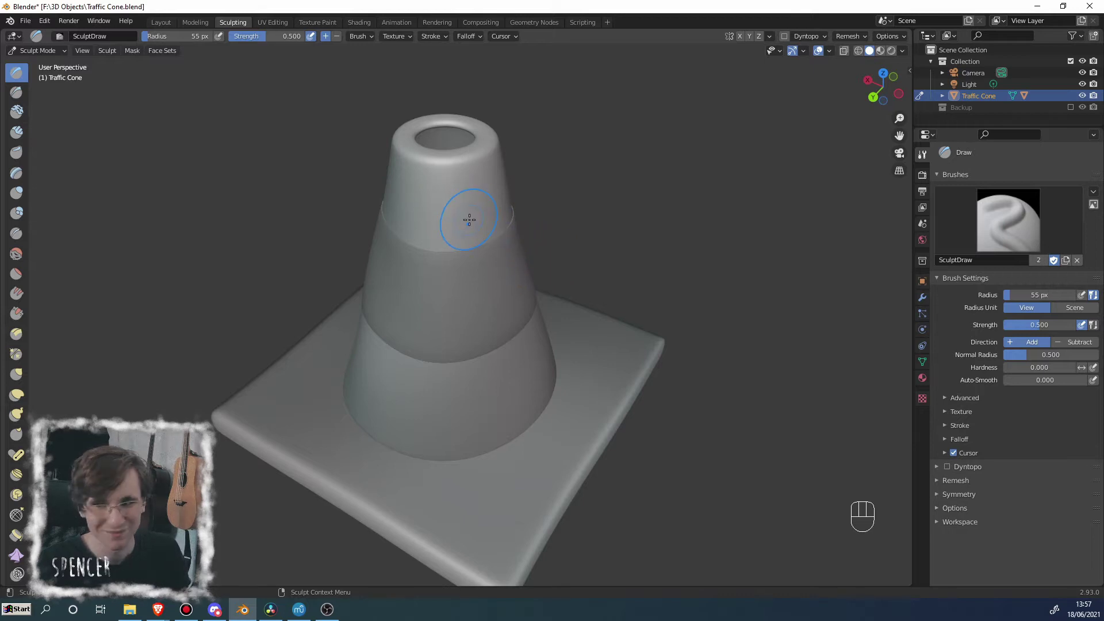
# Step: Try sculpting a bulge just below the cone's rim, inspect its mesh in Edit Mode, and undo it
pyautogui.moveTo(456, 215); pyautogui.dragTo(396, 178, button='middle')
pyautogui.moveTo(396, 178)
pyautogui.mouseDown()
pyautogui.moveTo(440, 180)
pyautogui.moveTo(420, 168)
pyautogui.mouseUp()
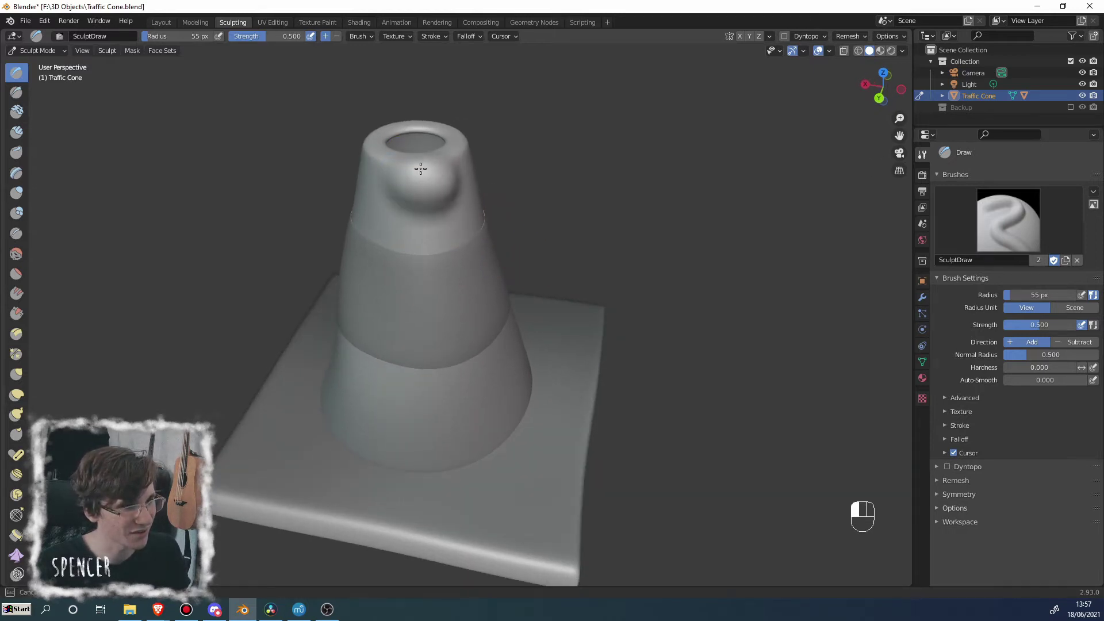
pyautogui.moveTo(426, 187)
pyautogui.mouseDown(button='middle')
pyautogui.moveTo(468, 210)
pyautogui.moveTo(432, 208)
pyautogui.moveTo(418, 136)
pyautogui.mouseUp(button='middle')
pyautogui.press('Tab')
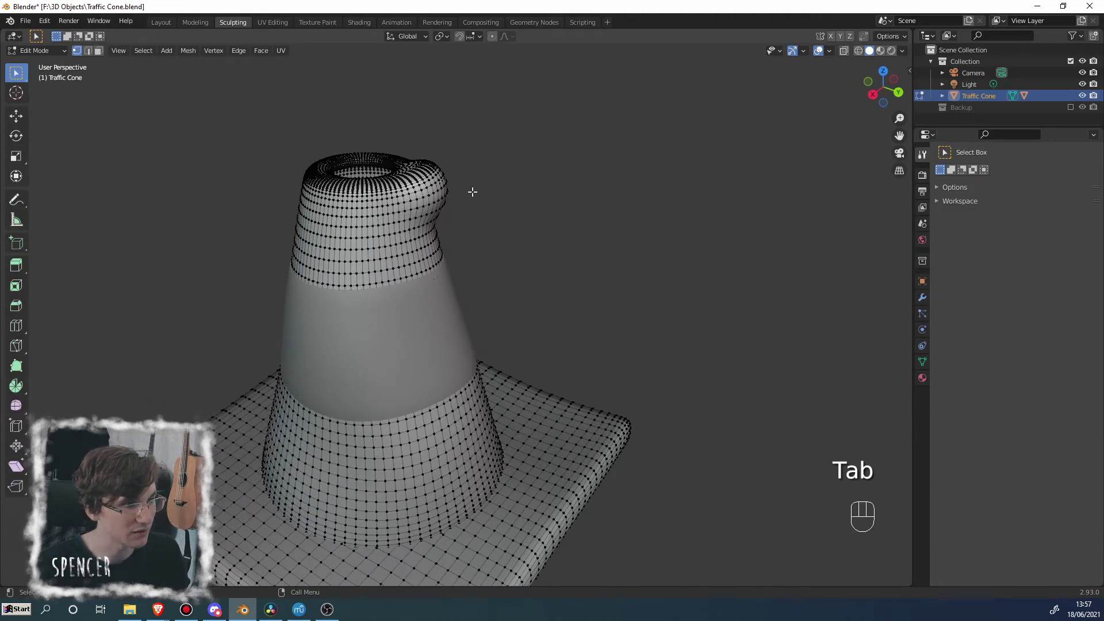
pyautogui.hotkey('ctrl', 'z')
pyautogui.hotkey('ctrl', 'z')
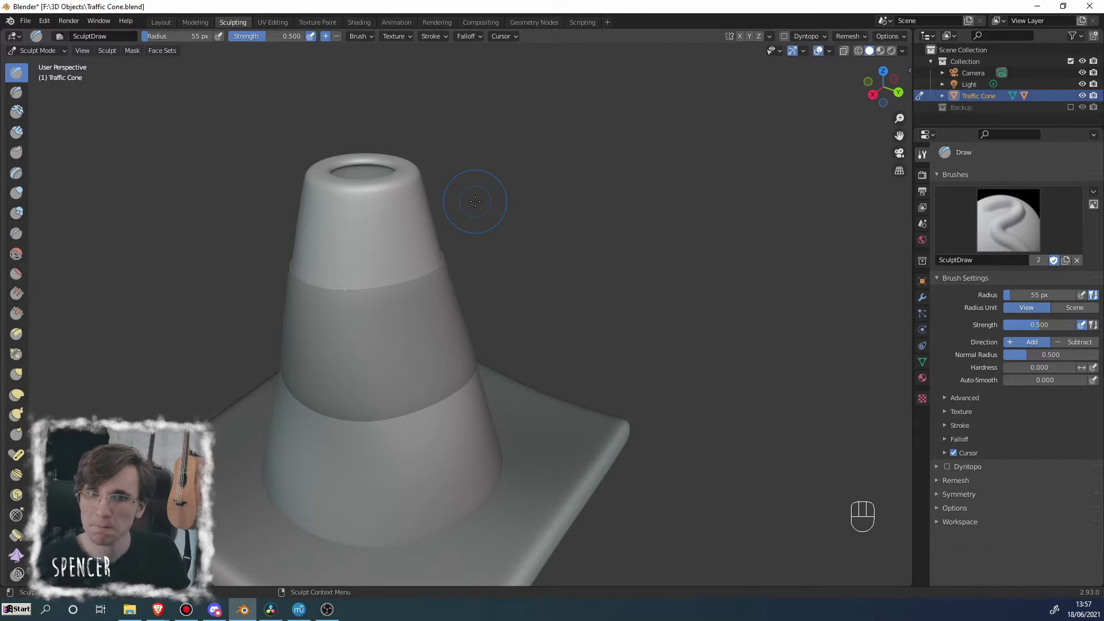
# Step: Examine the Traffic Cone's surface from the sides, from above and from underneath the base
pyautogui.scroll(-2, 475, 201)
pyautogui.moveTo(471, 200); pyautogui.dragTo(395, 209, button='middle')
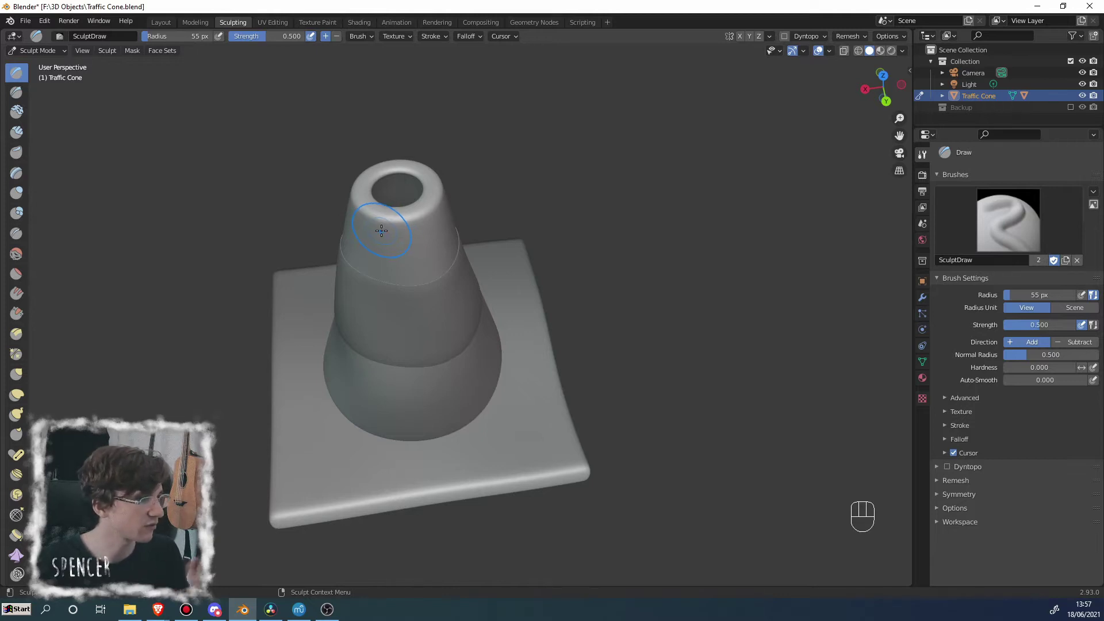
pyautogui.moveTo(378, 234); pyautogui.dragTo(453, 203, button='middle')
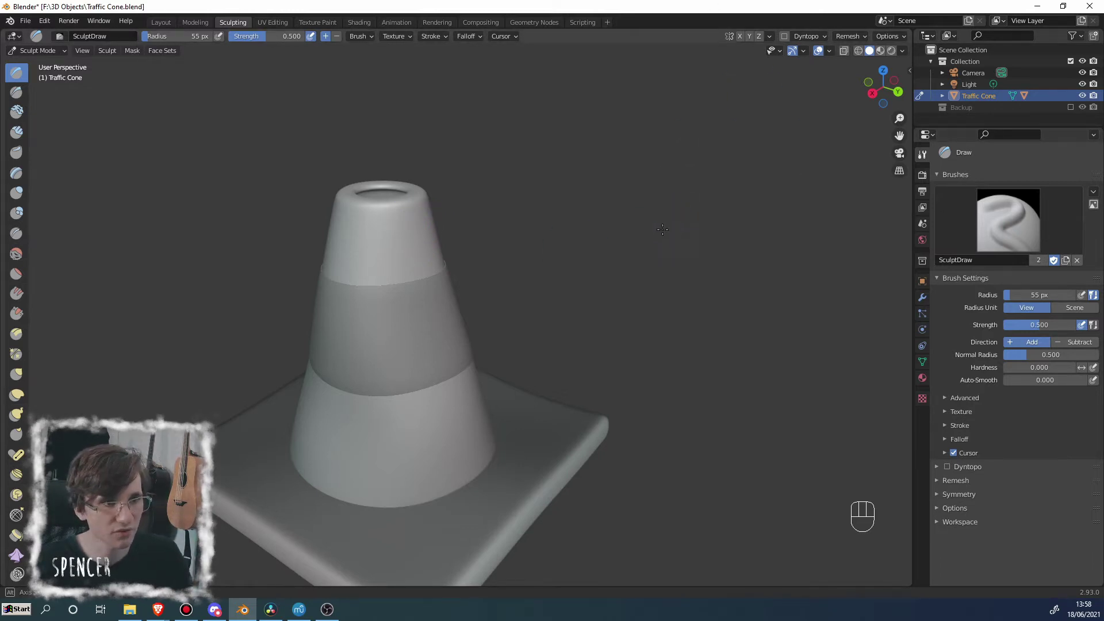
pyautogui.moveTo(598, 276); pyautogui.dragTo(616, 253, button='middle')
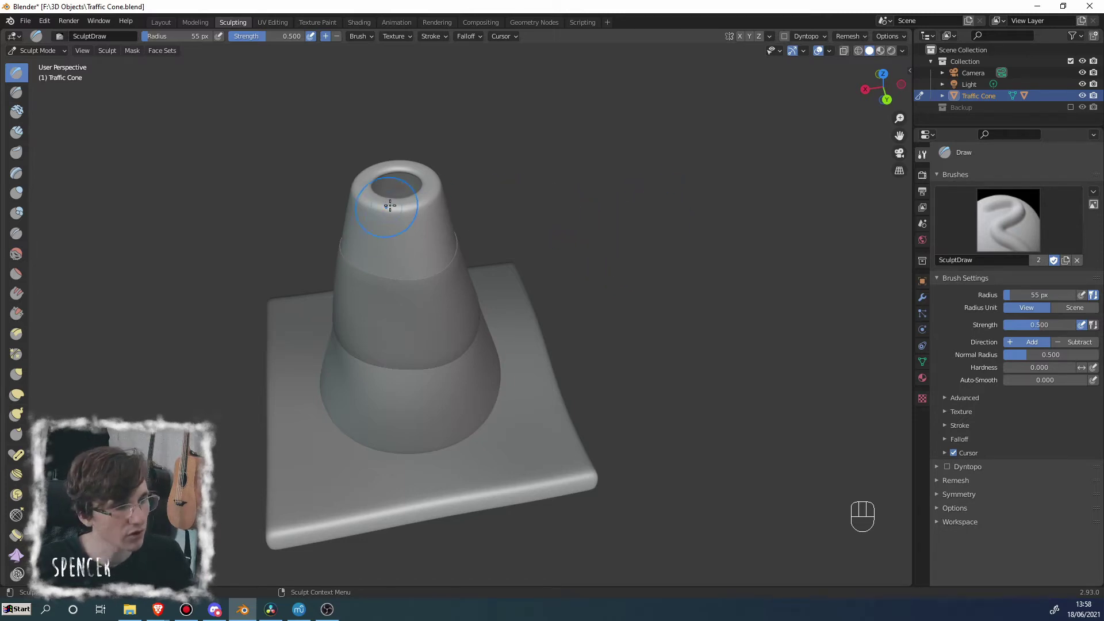
pyautogui.moveTo(394, 205); pyautogui.dragTo(455, 170, button='middle')
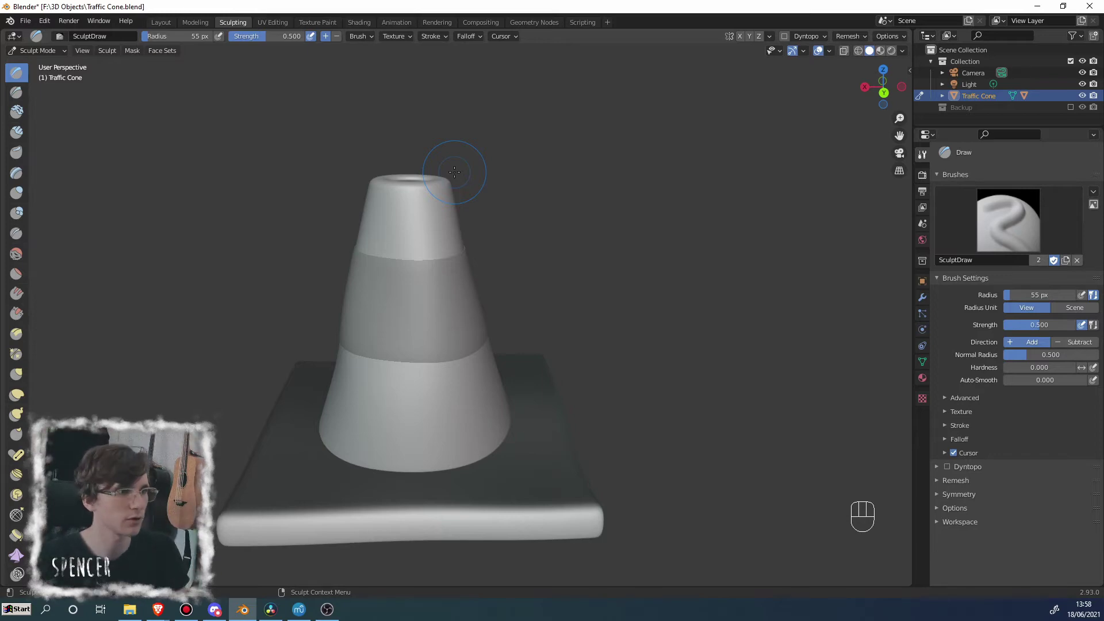
pyautogui.scroll(3, 454, 171)
pyautogui.moveTo(454, 171)
pyautogui.mouseDown(button='middle')
pyautogui.moveTo(556, 241)
pyautogui.moveTo(519, 217)
pyautogui.moveTo(513, 128)
pyautogui.moveTo(493, 135)
pyautogui.moveTo(491, 114)
pyautogui.moveTo(443, 106)
pyautogui.moveTo(354, 113)
pyautogui.moveTo(320, 220)
pyautogui.moveTo(399, 232)
pyautogui.moveTo(576, 190)
pyautogui.moveTo(580, 217)
pyautogui.moveTo(614, 217)
pyautogui.mouseUp(button='middle')
pyautogui.press('KP_Decimal')
pyautogui.scroll(-5, 320, 222)
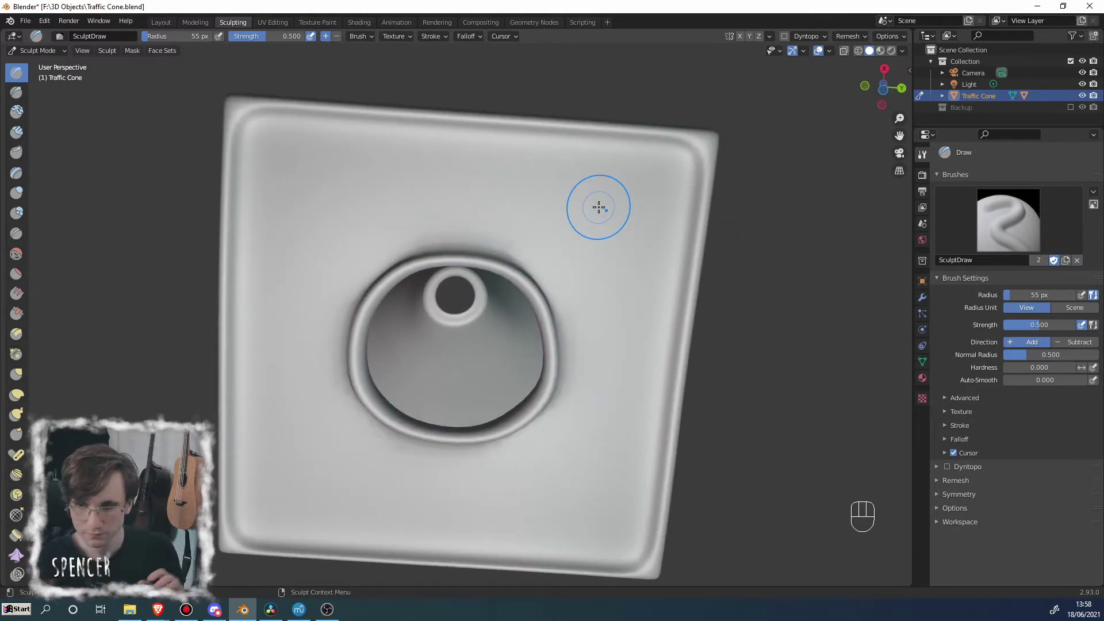
pyautogui.moveTo(525, 190); pyautogui.dragTo(547, 363, button='middle')
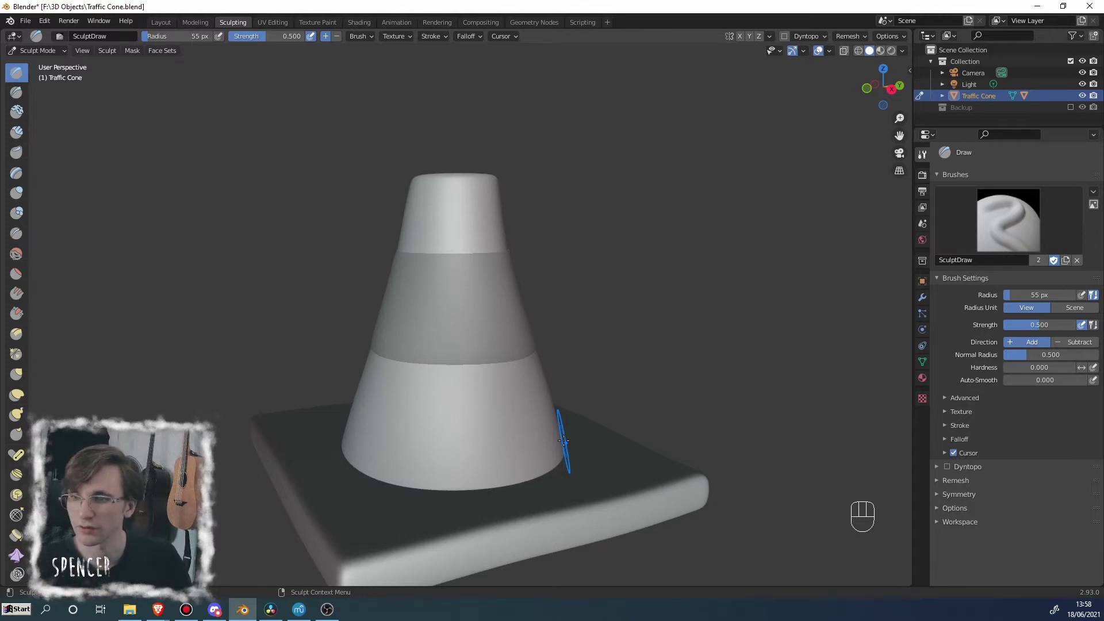
pyautogui.moveTo(671, 279); pyautogui.dragTo(538, 222, button='middle')
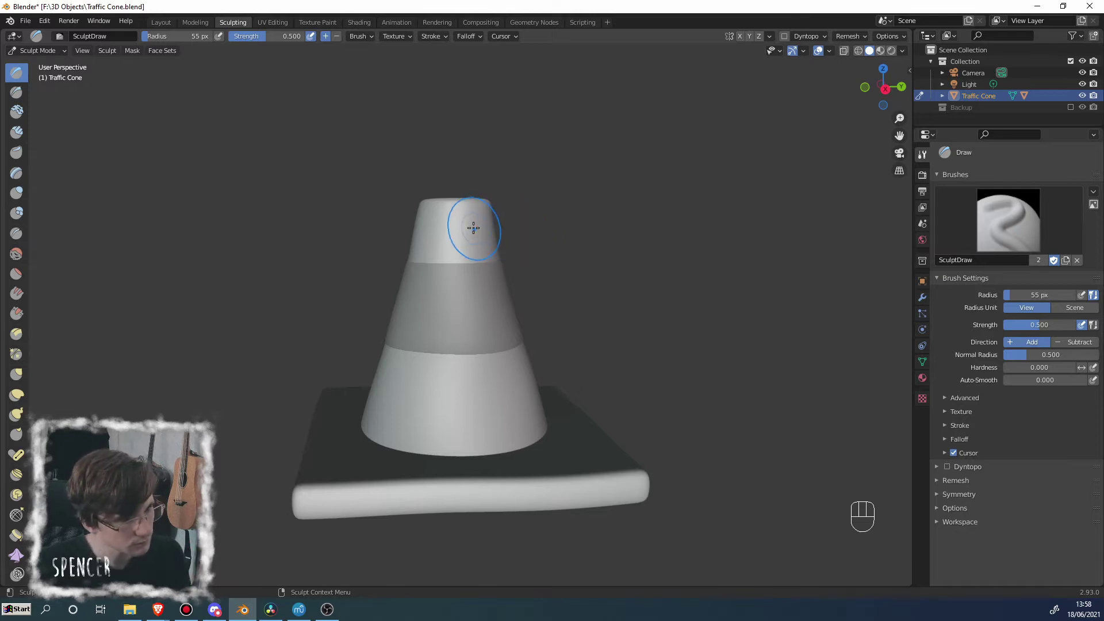
pyautogui.moveTo(468, 222); pyautogui.dragTo(543, 239, button='middle')
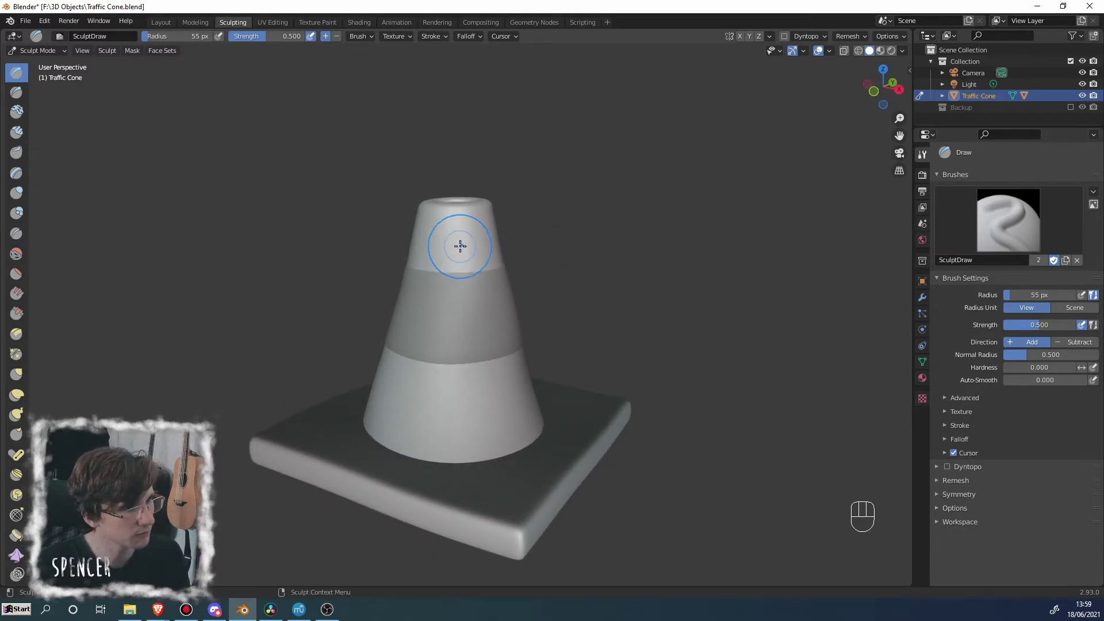
pyautogui.moveTo(464, 236); pyautogui.dragTo(74, 176, button='middle')
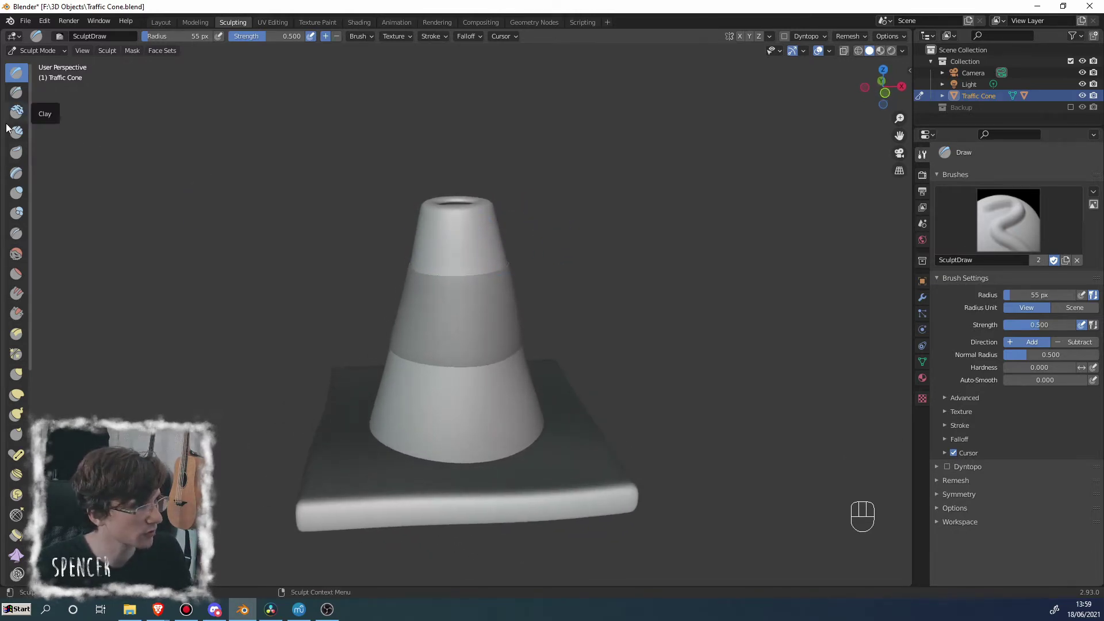
# Step: Bend the edges and corners of the cone's square base slightly with the Elastic Deform brush
pyautogui.click(17, 395)
pyautogui.moveTo(293, 461)
pyautogui.mouseDown(button='middle')
pyautogui.moveTo(559, 461)
pyautogui.moveTo(640, 423)
pyautogui.mouseUp(button='middle')
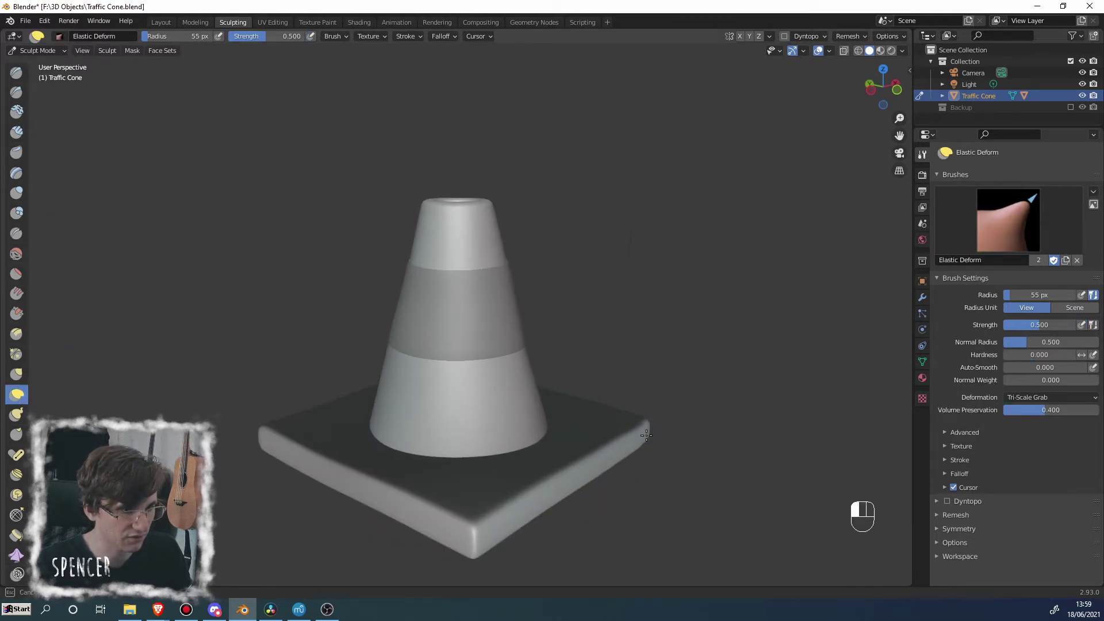
pyautogui.moveTo(579, 454); pyautogui.dragTo(527, 409, button='middle')
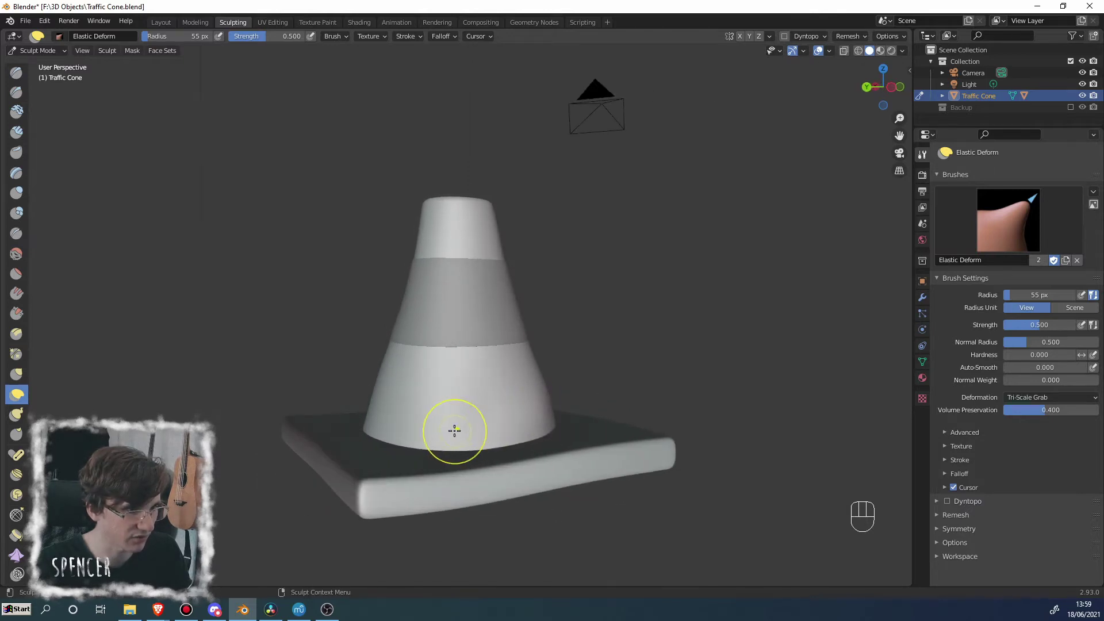
pyautogui.moveTo(454, 432); pyautogui.dragTo(569, 443, button='middle')
pyautogui.moveTo(486, 414); pyautogui.dragTo(508, 436, button='middle')
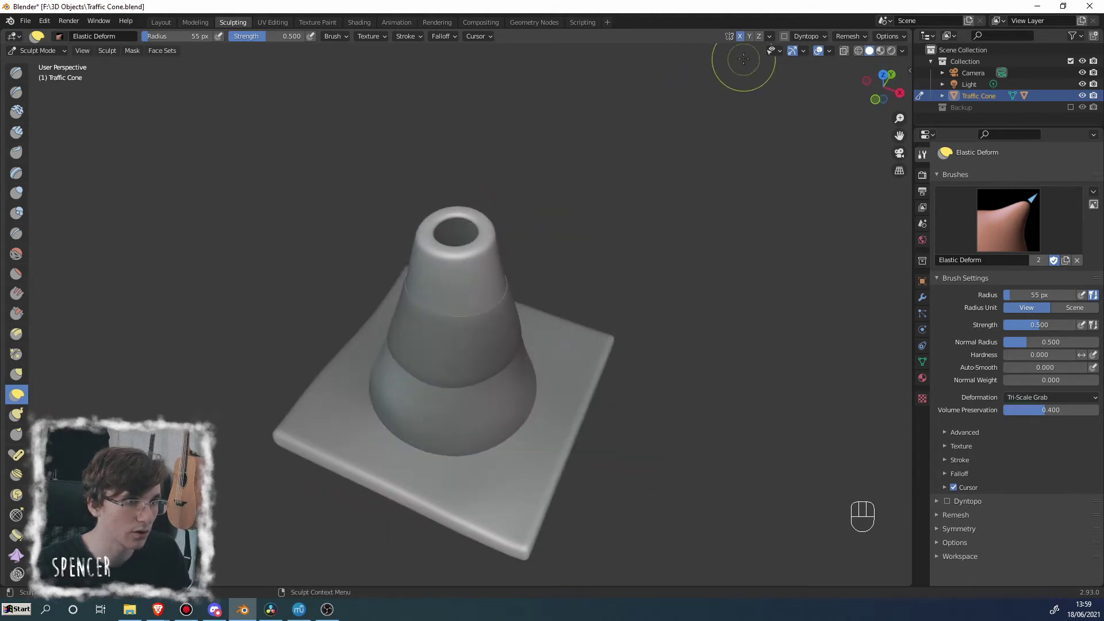
# Step: Enable sculpt symmetry on X, Y and Z, and try an Elastic Deform stroke on the upper cone, undoing it
pyautogui.click(749, 35)
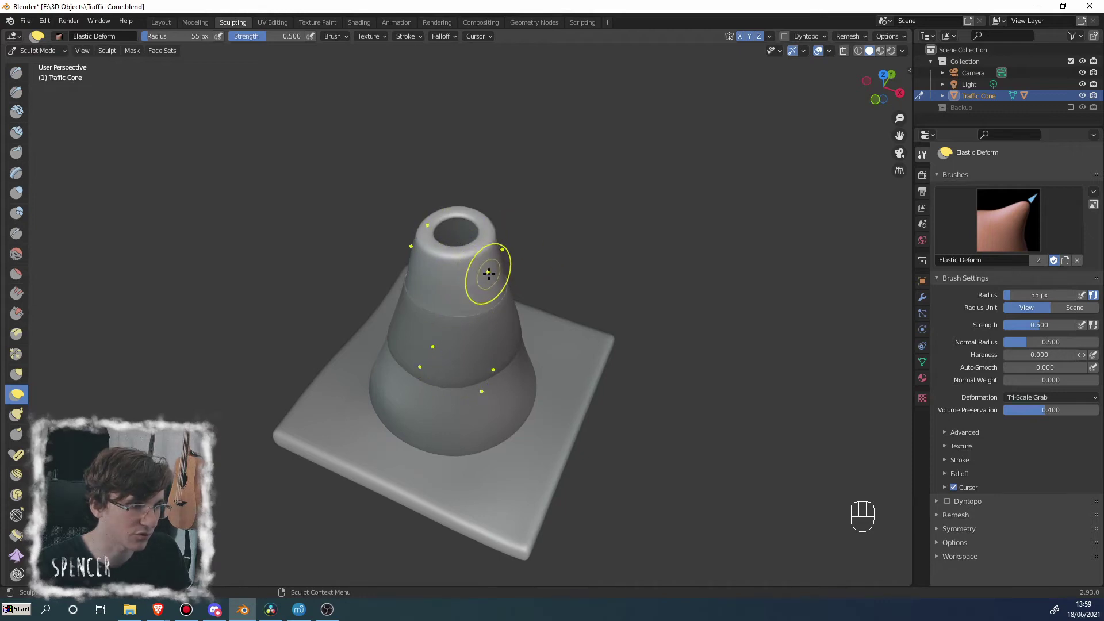
pyautogui.moveTo(486, 282)
pyautogui.mouseDown()
pyautogui.moveTo(451, 271)
pyautogui.moveTo(510, 265)
pyautogui.mouseUp()
pyautogui.hotkey('ctrl', 'z')
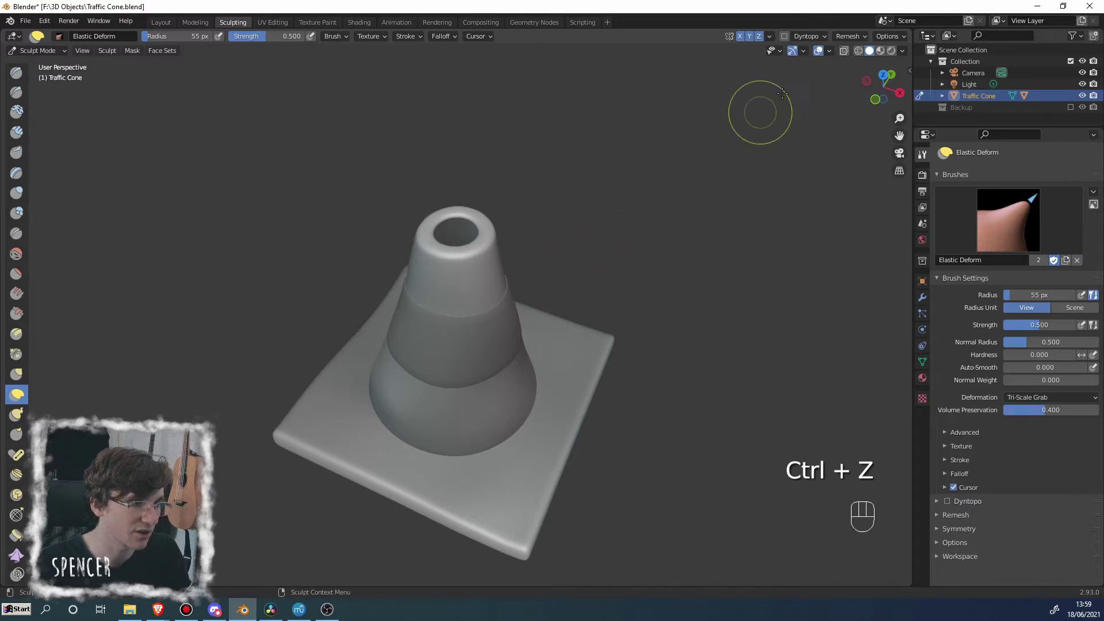
# Step: Limit symmetry to X and Y and subtly warp the cone's top rim with Elastic Deform, undoing an unwanted stroke
pyautogui.moveTo(456, 266); pyautogui.dragTo(469, 281)
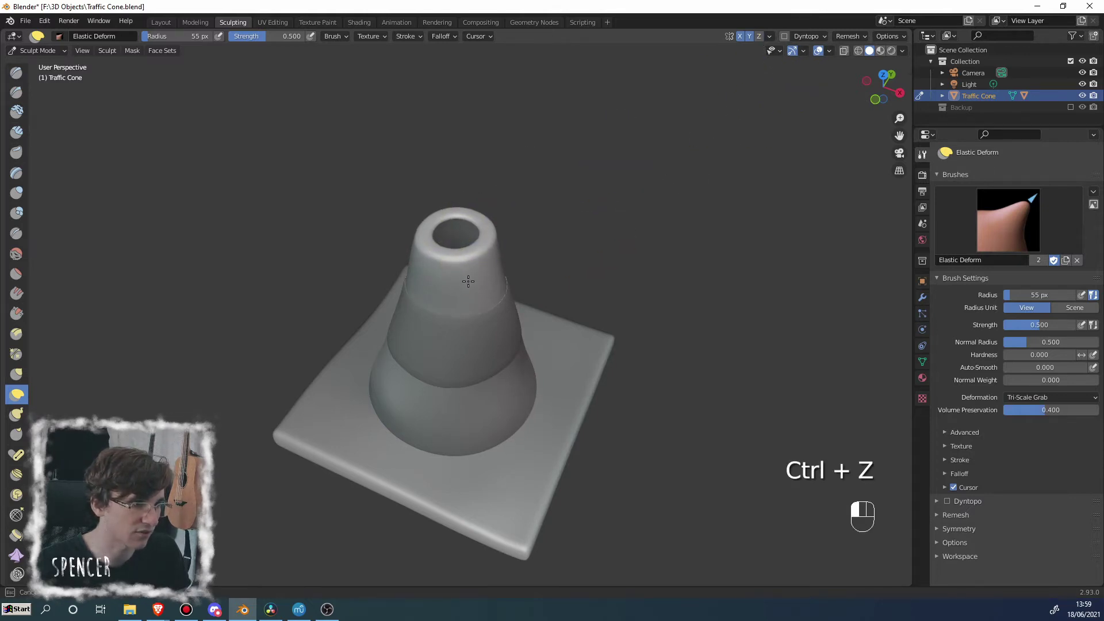
pyautogui.moveTo(474, 271); pyautogui.dragTo(505, 218, button='middle')
pyautogui.moveTo(480, 219); pyautogui.dragTo(487, 212)
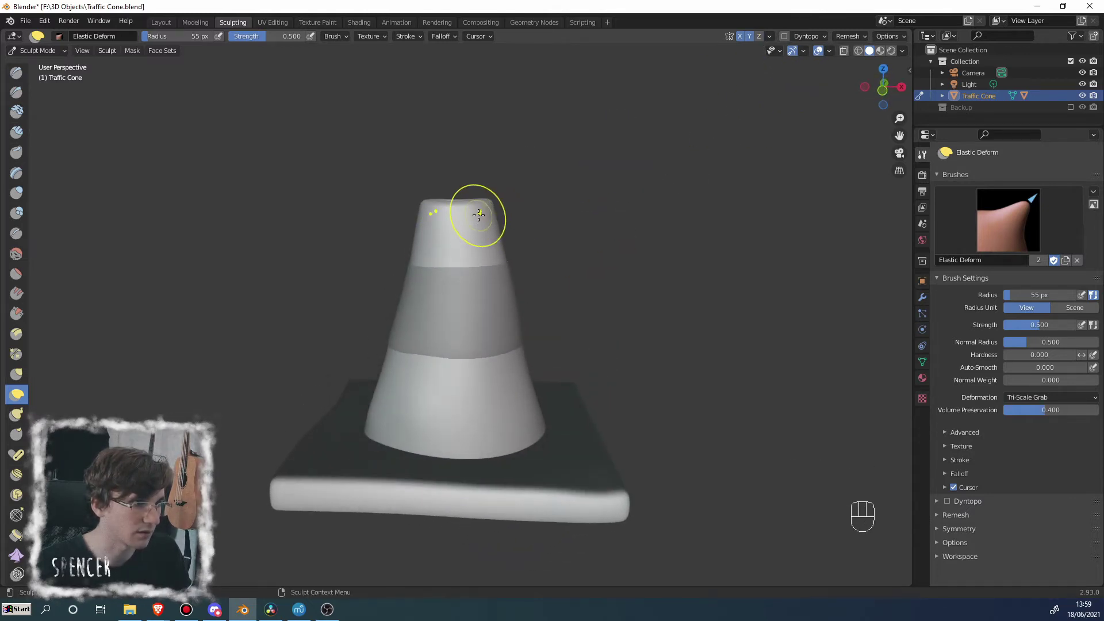
pyautogui.hotkey('ctrl', 'z')
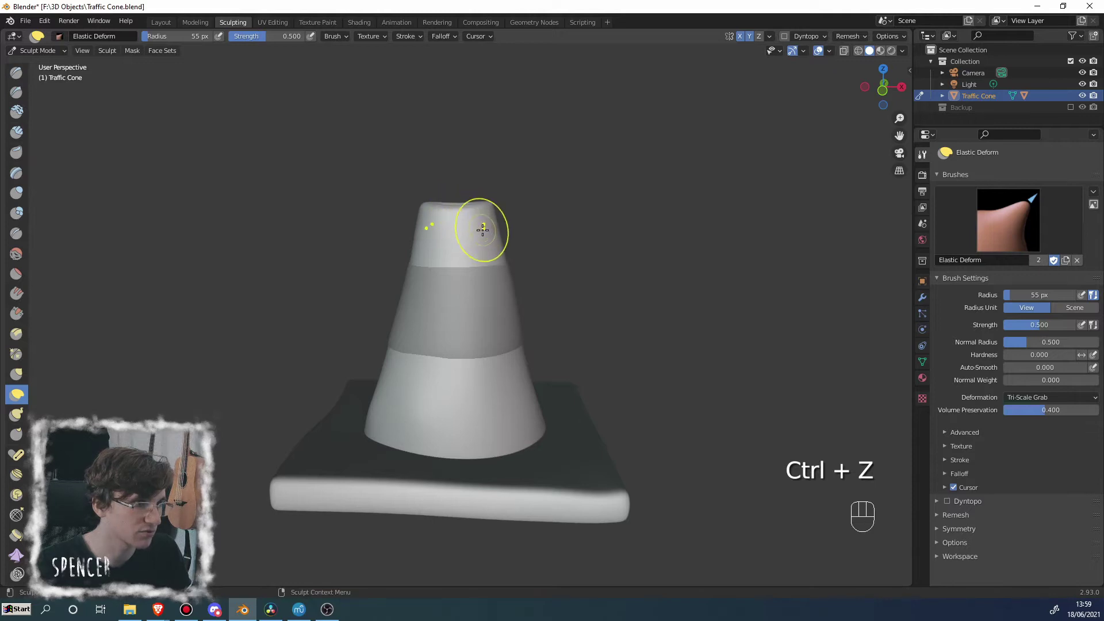
# Step: Deform the cone's lower section near the base with mirrored Elastic Deform strokes, undoing an unwanted one
pyautogui.moveTo(482, 230); pyautogui.dragTo(541, 368, button='middle')
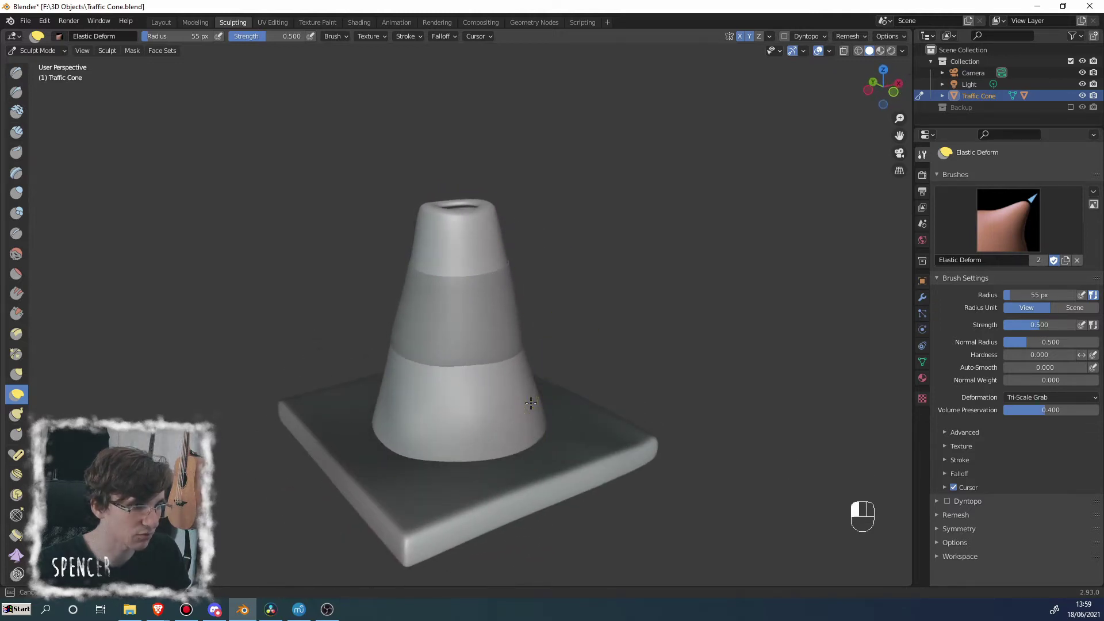
pyautogui.moveTo(531, 403); pyautogui.dragTo(544, 401)
pyautogui.moveTo(548, 401); pyautogui.dragTo(579, 372, button='middle')
pyautogui.hotkey('ctrl', 'z')
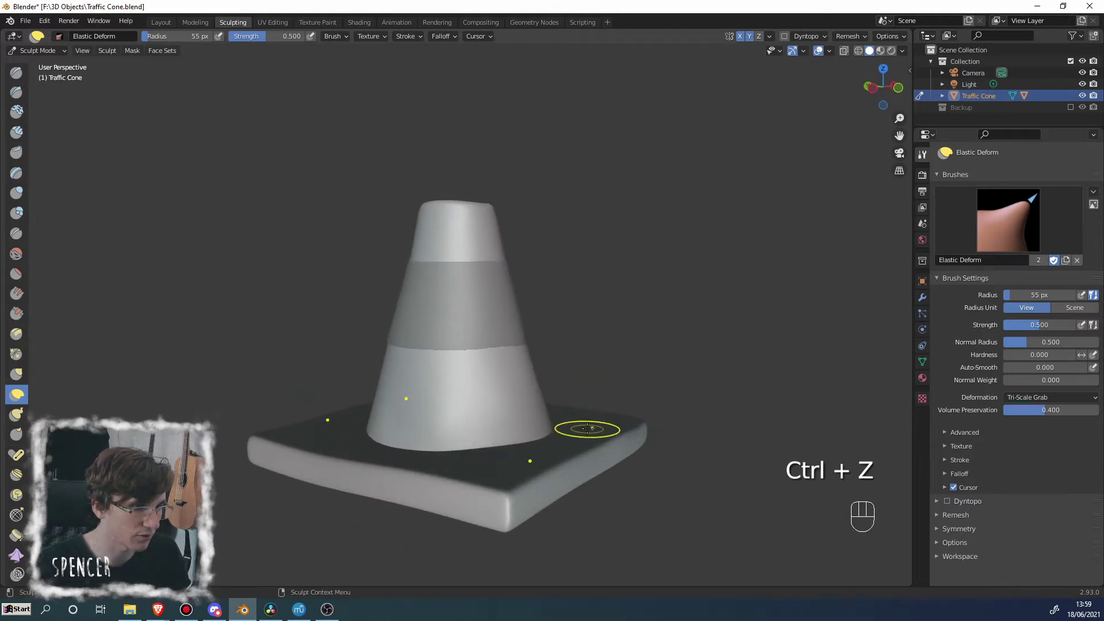
pyautogui.moveTo(588, 429); pyautogui.dragTo(512, 395, button='middle')
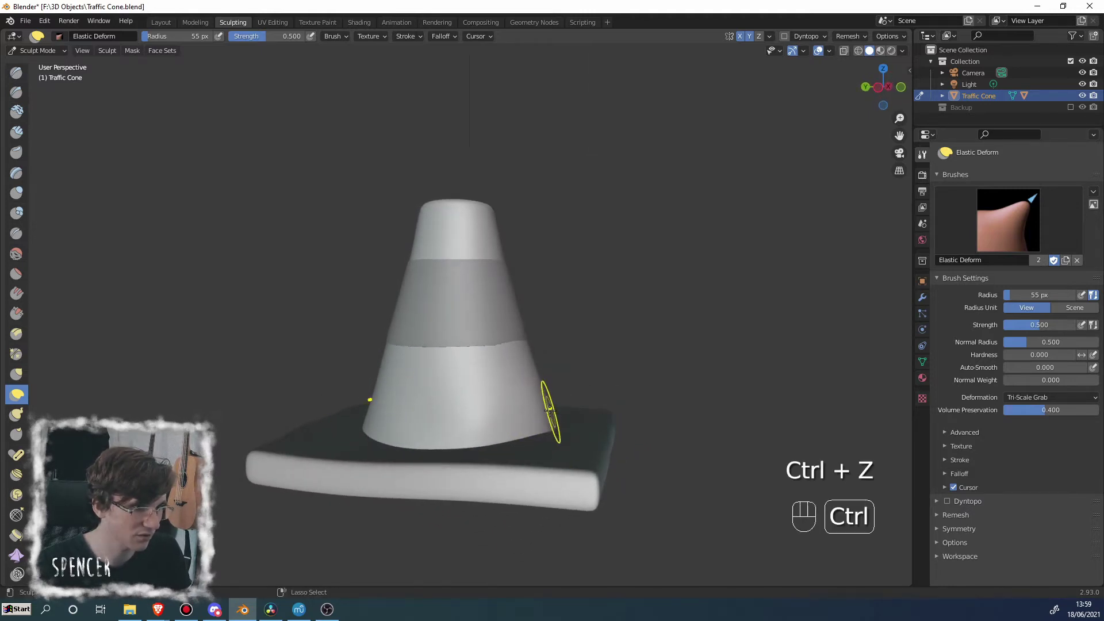
pyautogui.moveTo(550, 410); pyautogui.dragTo(522, 403)
pyautogui.moveTo(526, 403); pyautogui.dragTo(119, 234, button='middle')
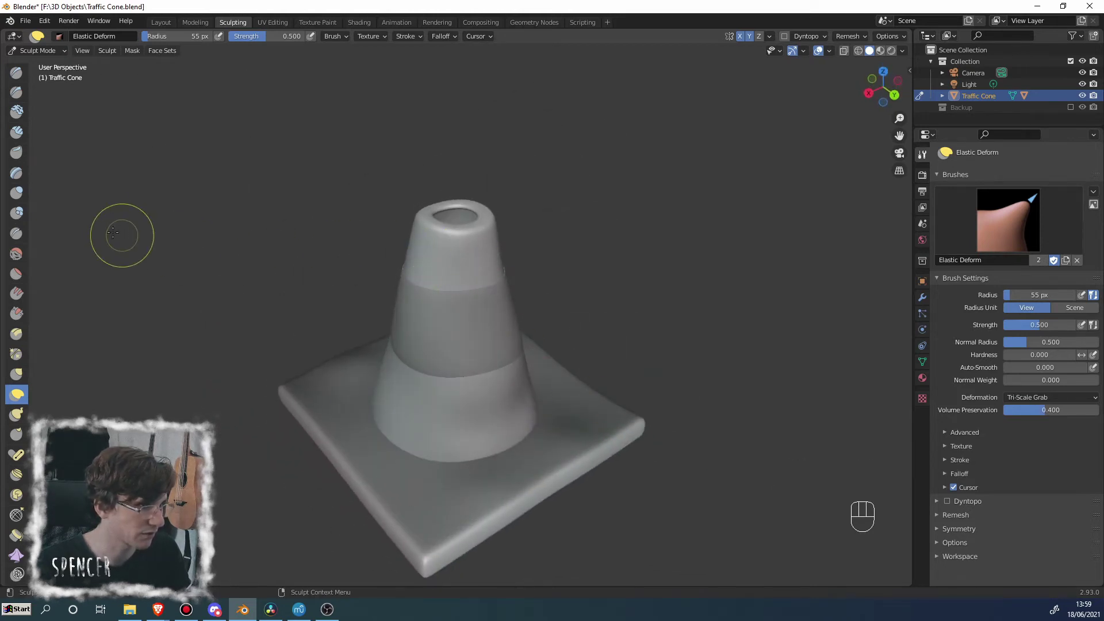
# Step: Switch to the Draw brush, try a stroke on the upper cone and undo it
pyautogui.click(16, 72)
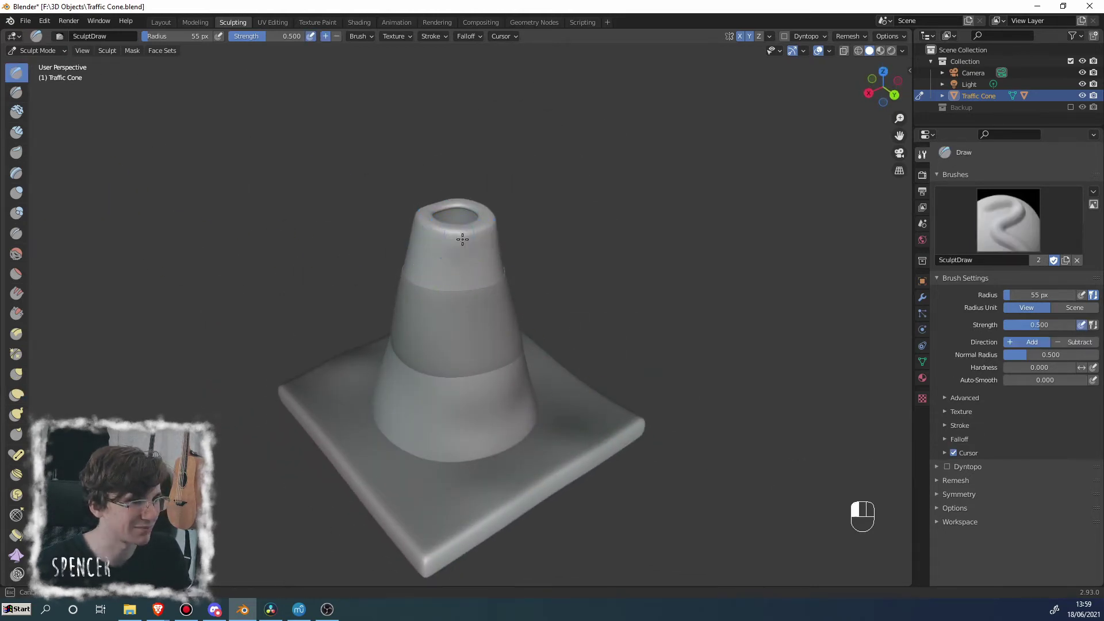
pyautogui.moveTo(444, 251); pyautogui.dragTo(512, 256, button='middle')
pyautogui.hotkey('ctrl', 'z')
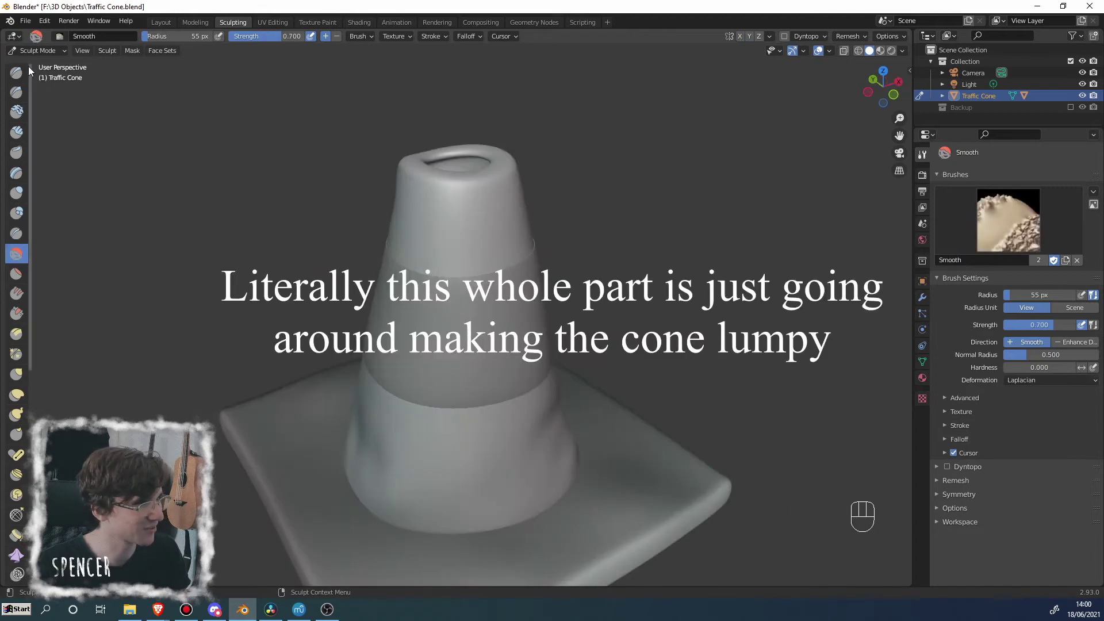
# Step: Sculpt soft lumps into the square base with the Draw brush, lowering its strength to 0.337 and undoing an unwanted stroke
pyautogui.scroll(-4, 494, 266)
pyautogui.moveTo(494, 266); pyautogui.dragTo(482, 382, button='middle')
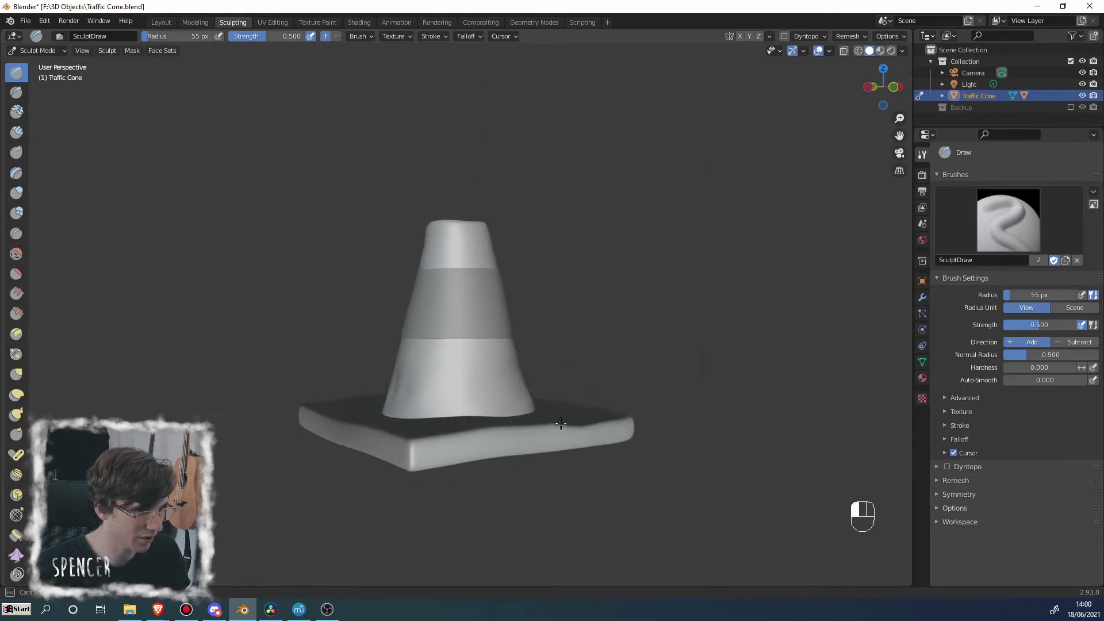
pyautogui.moveTo(604, 418); pyautogui.dragTo(535, 436, button='middle')
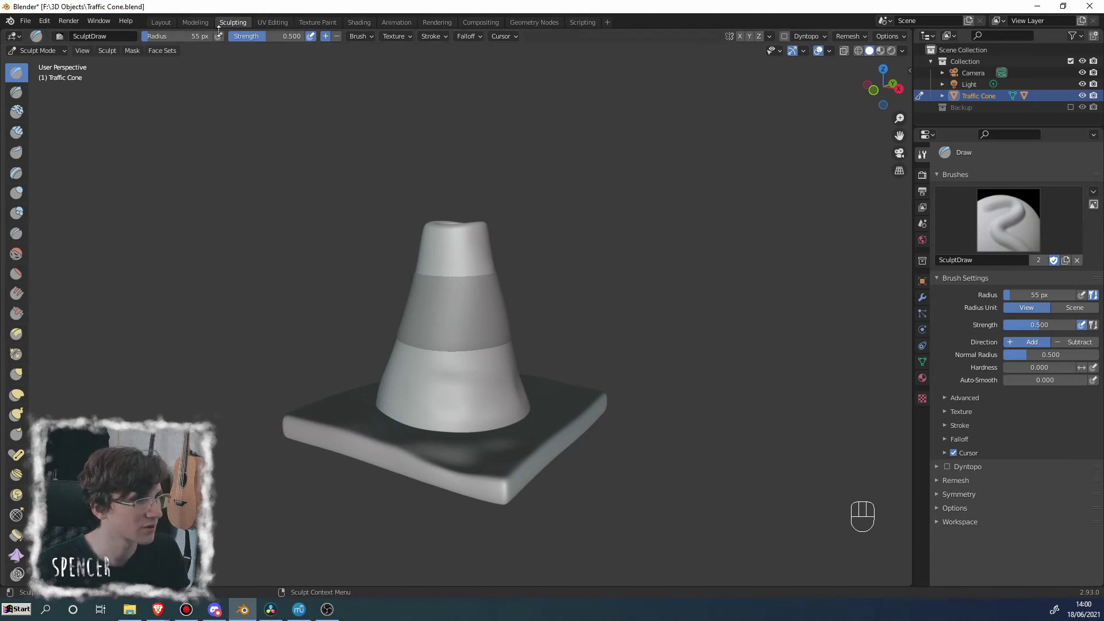
pyautogui.moveTo(469, 381)
pyautogui.mouseDown(button='middle')
pyautogui.moveTo(520, 443)
pyautogui.moveTo(447, 407)
pyautogui.moveTo(376, 437)
pyautogui.mouseUp(button='middle')
pyautogui.moveTo(348, 436); pyautogui.dragTo(412, 449)
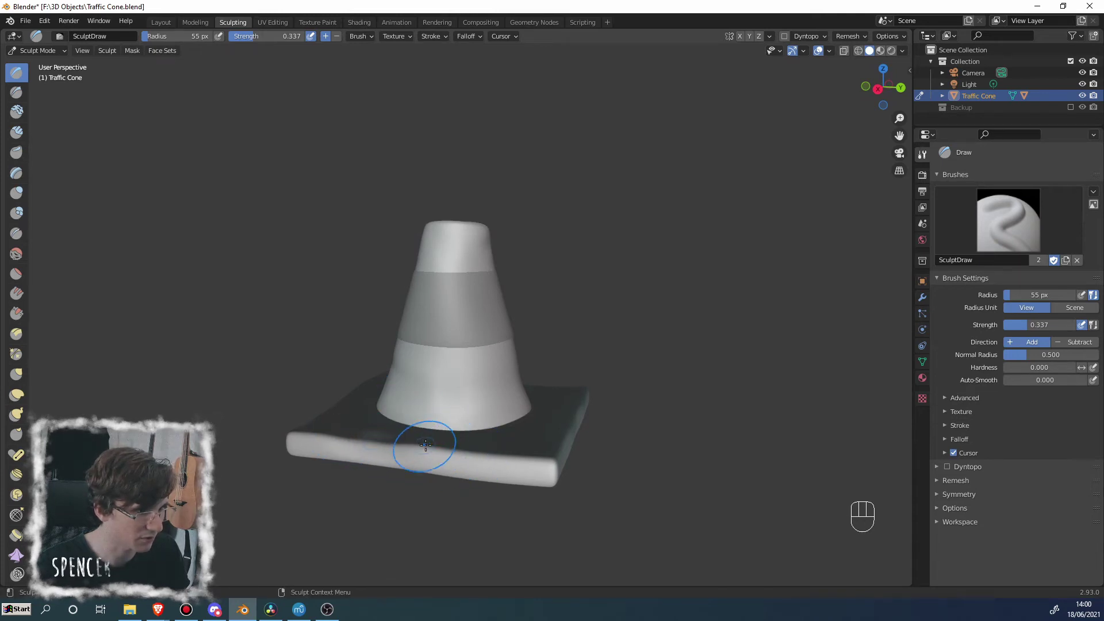
pyautogui.hotkey('ctrl', 'z')
pyautogui.moveTo(426, 445); pyautogui.dragTo(461, 481, button='middle')
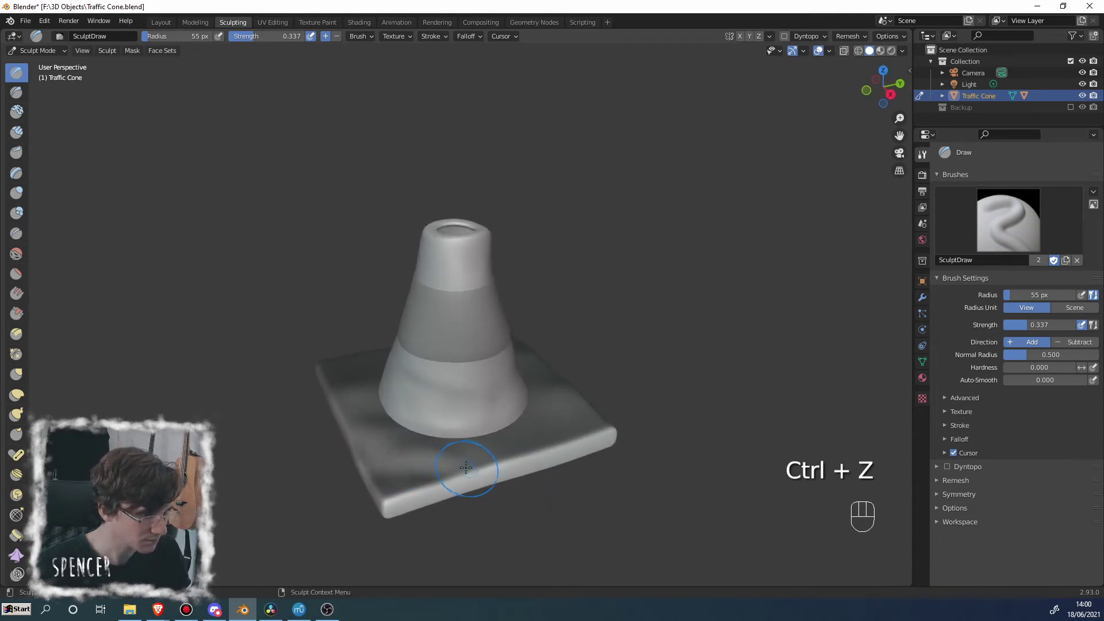
pyautogui.moveTo(461, 436); pyautogui.dragTo(550, 399, button='middle')
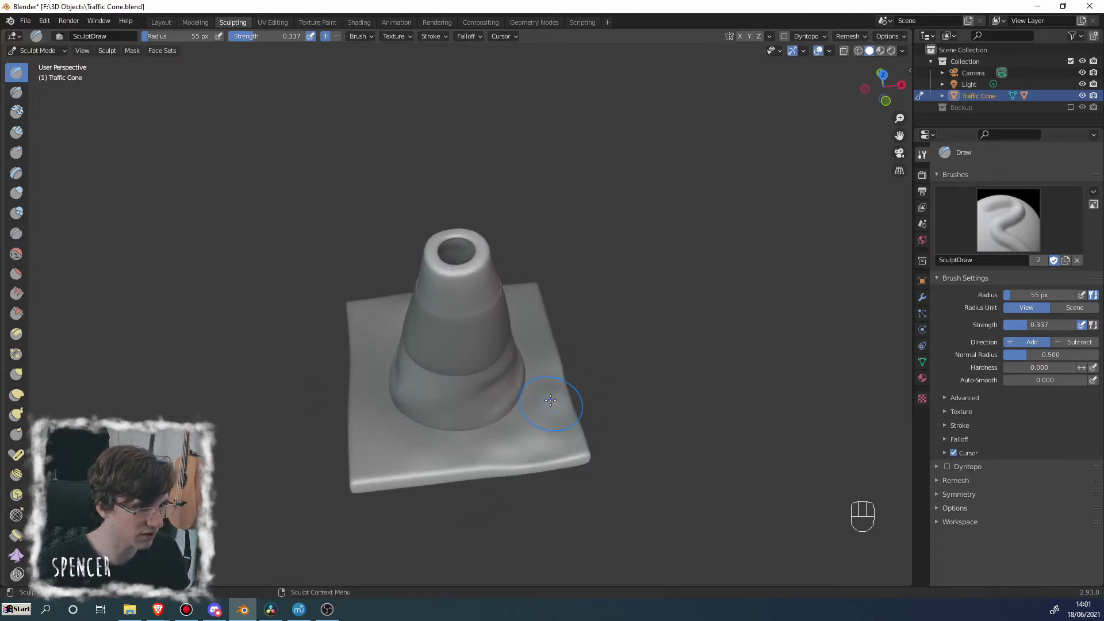
pyautogui.moveTo(543, 431); pyautogui.dragTo(362, 434)
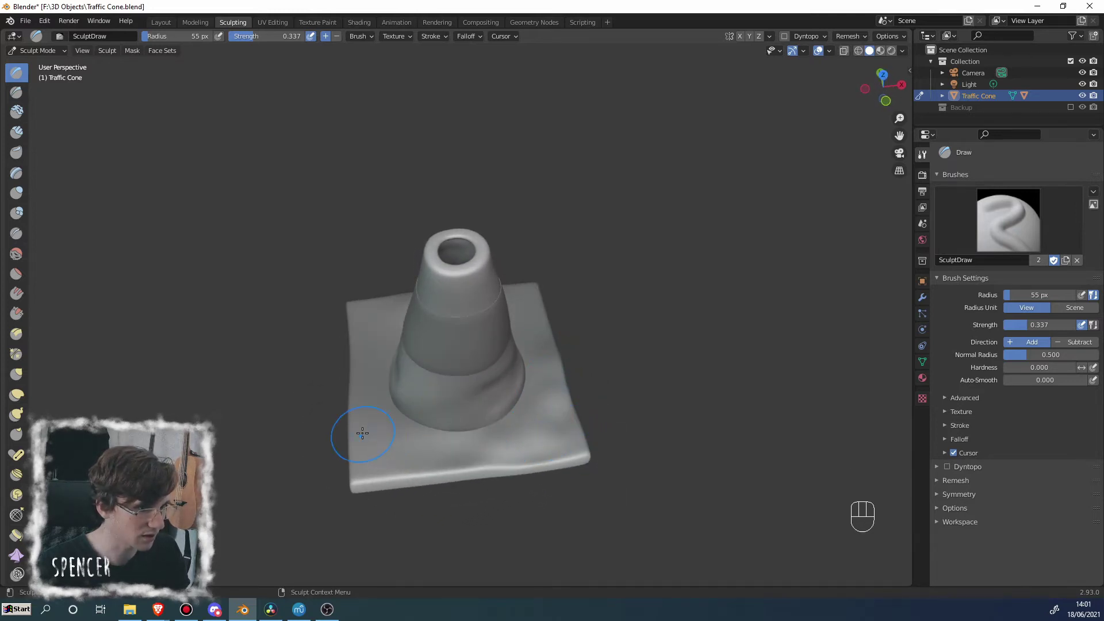
# Step: Sculpt a diagonal groove into the base's underside with the inverted Draw brush, running from one corner to the central opening
pyautogui.moveTo(504, 448); pyautogui.dragTo(464, 240, button='middle')
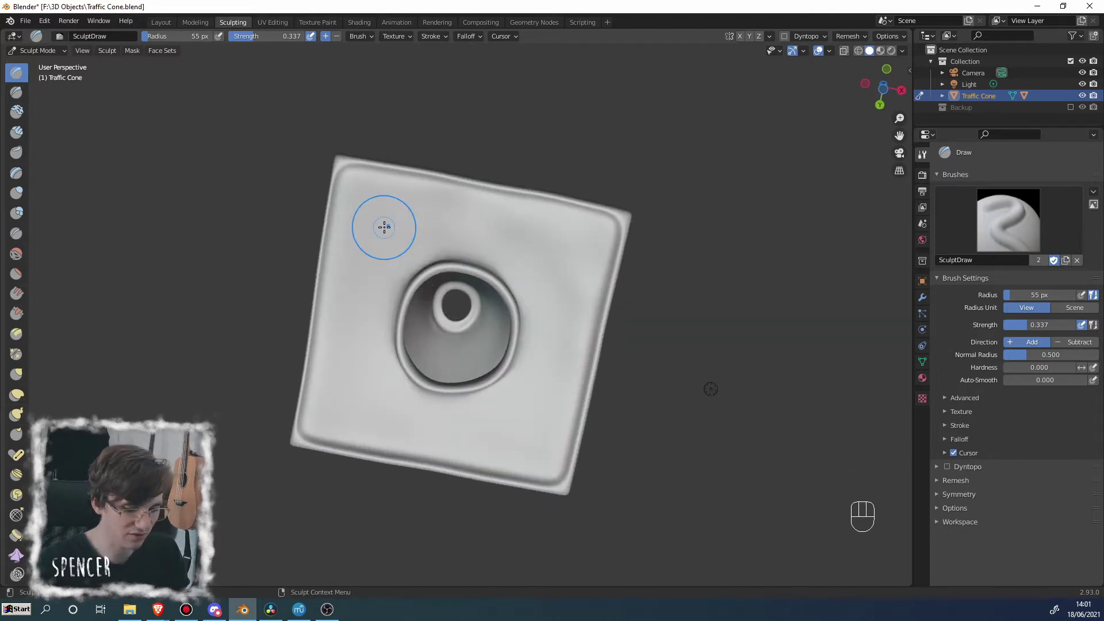
pyautogui.press('KP_7')
pyautogui.press('KP_9')
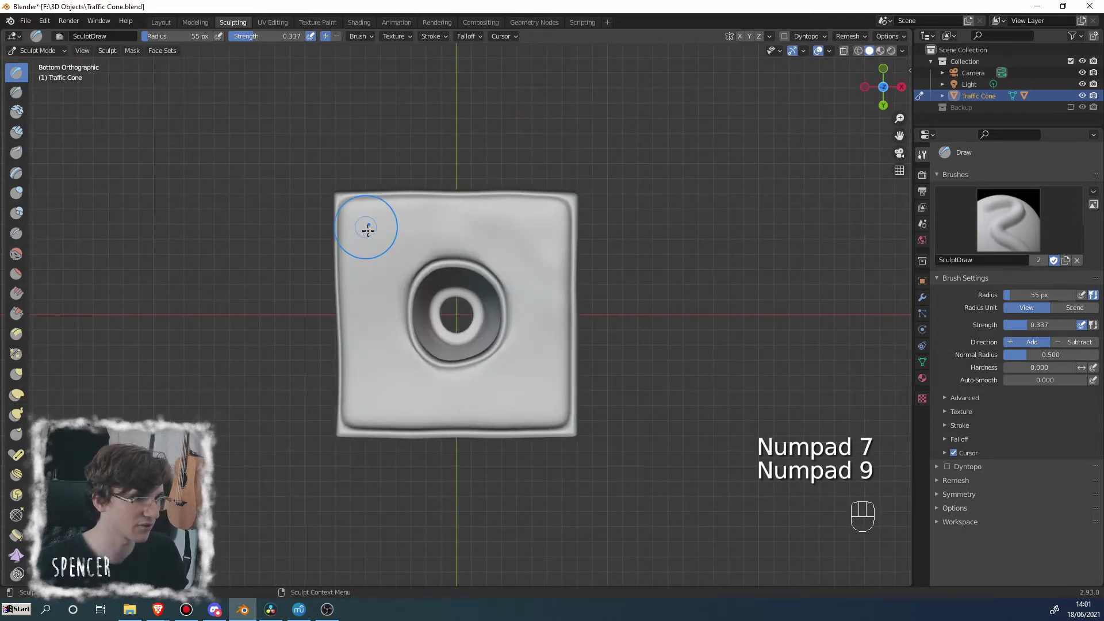
pyautogui.scroll(3, 365, 230)
pyautogui.moveTo(283, 141)
pyautogui.keyDown('ctrl'); pyautogui.mouseDown()
pyautogui.moveTo(376, 215)
pyautogui.moveTo(284, 148)
pyautogui.mouseUp(); pyautogui.keyUp('ctrl')
pyautogui.moveTo(374, 215)
pyautogui.keyDown('ctrl'); pyautogui.mouseDown()
pyautogui.moveTo(286, 143)
pyautogui.moveTo(345, 213)
pyautogui.mouseUp(); pyautogui.keyUp('ctrl')
pyautogui.moveTo(394, 248); pyautogui.dragTo(282, 294, button='middle')
# Step: Sculpt a second diagonal groove with the inverted Draw brush from the central opening to the adjacent corner of the underside
pyautogui.press('KP_7')
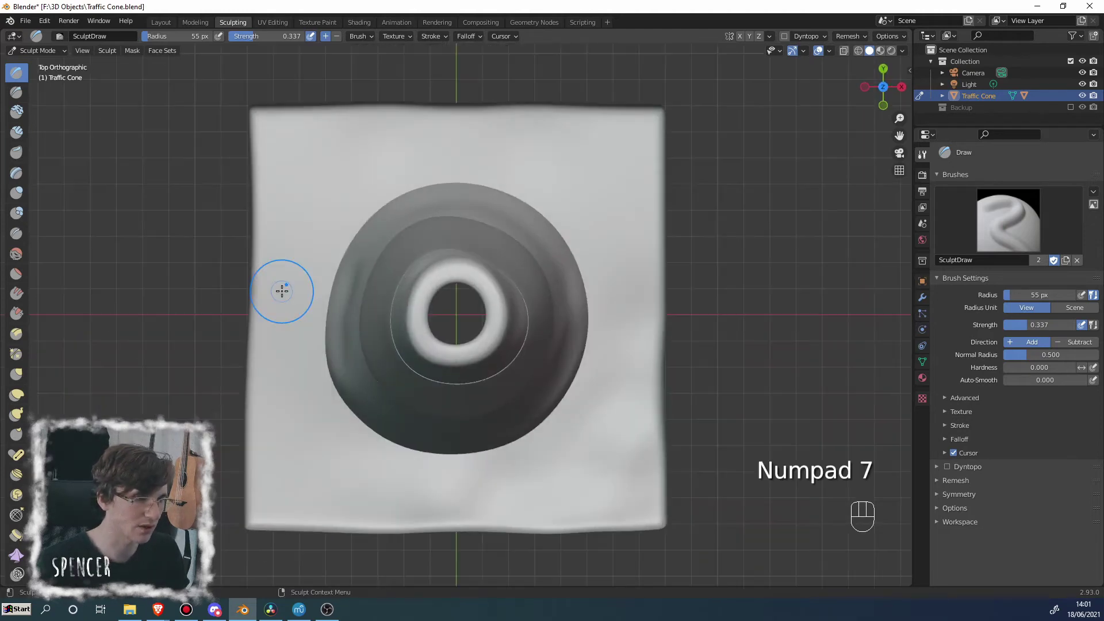
pyautogui.press('KP_9')
pyautogui.moveTo(281, 291)
pyautogui.keyDown('ctrl'); pyautogui.mouseDown()
pyautogui.moveTo(305, 148)
pyautogui.moveTo(547, 207)
pyautogui.moveTo(629, 148)
pyautogui.moveTo(564, 195)
pyautogui.moveTo(574, 189)
pyautogui.mouseUp(); pyautogui.keyUp('ctrl')
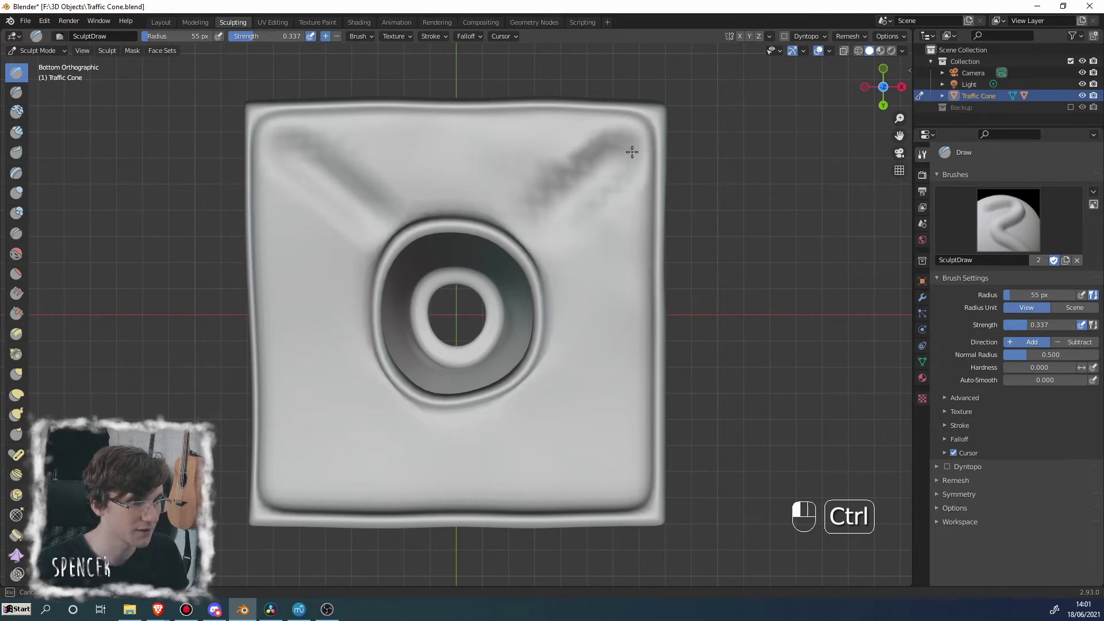
pyautogui.keyDown('ctrl'); pyautogui.moveTo(635, 136); pyautogui.dragTo(612, 157); pyautogui.keyUp('ctrl')
pyautogui.keyDown('ctrl'); pyautogui.moveTo(530, 215); pyautogui.dragTo(539, 217); pyautogui.keyUp('ctrl')
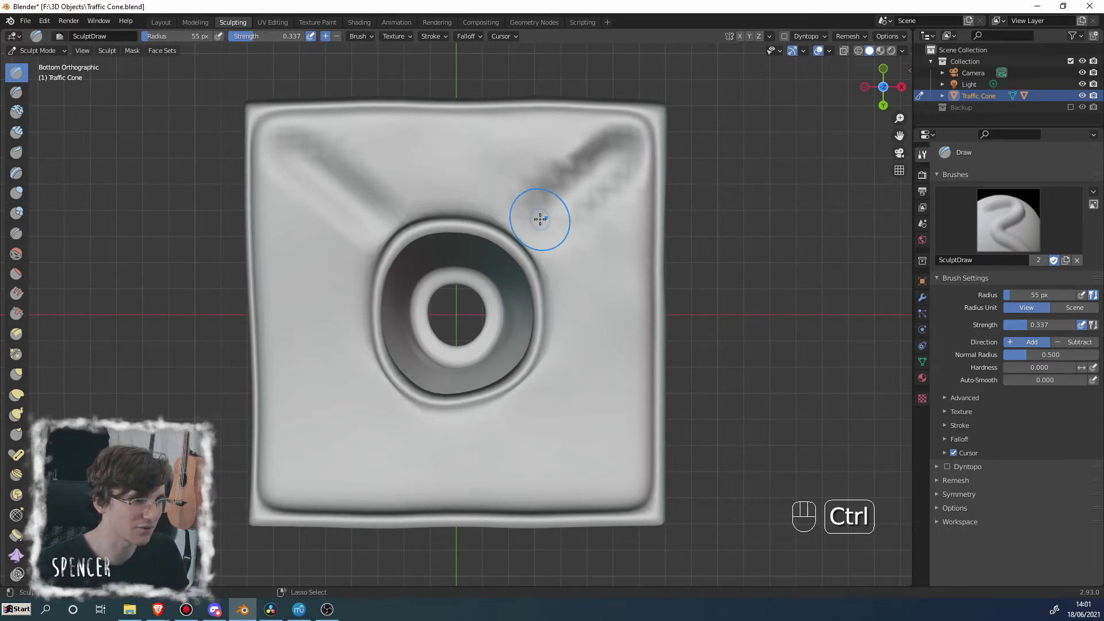
pyautogui.moveTo(540, 217)
pyautogui.mouseDown(button='middle')
pyautogui.moveTo(547, 276)
pyautogui.moveTo(557, 267)
pyautogui.moveTo(506, 296)
pyautogui.mouseUp(button='middle')
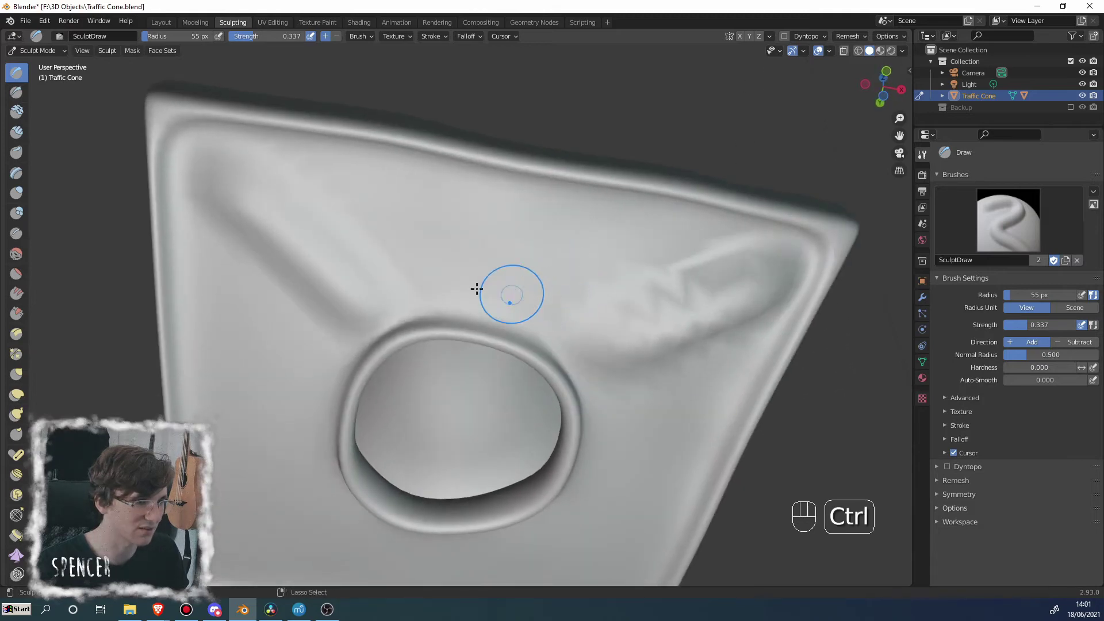
# Step: Try a raised Draw stroke beside the first diagonal groove on the underside and undo it
pyautogui.press('KP_7')
pyautogui.press('KP_9')
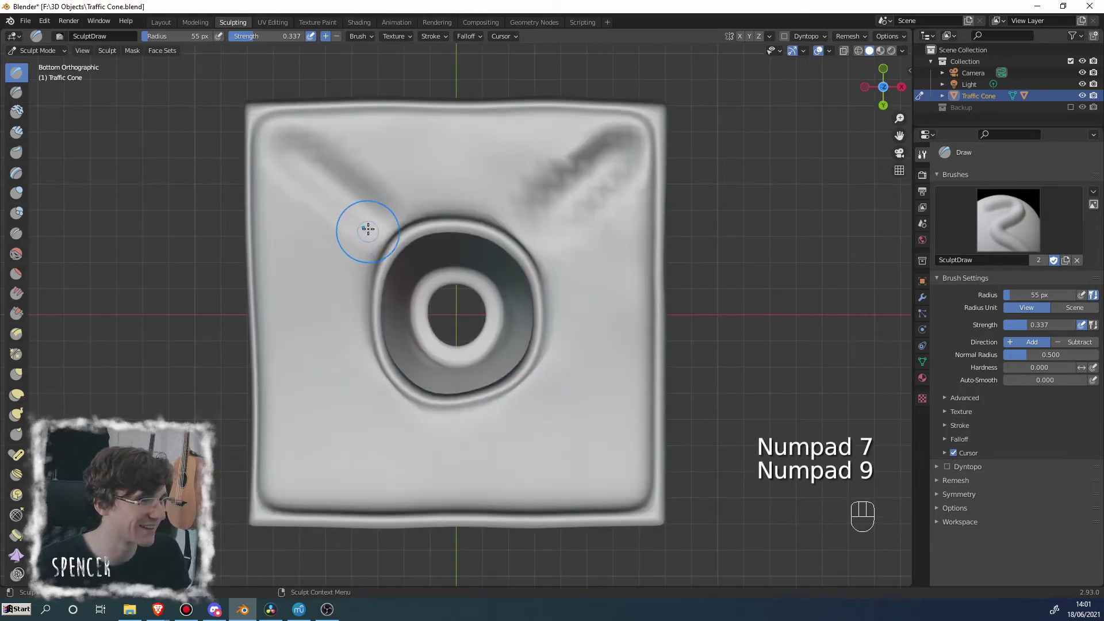
pyautogui.moveTo(340, 196)
pyautogui.mouseDown()
pyautogui.moveTo(305, 159)
pyautogui.moveTo(370, 247)
pyautogui.mouseUp()
pyautogui.moveTo(369, 247); pyautogui.dragTo(344, 332, button='middle')
pyautogui.hotkey('ctrl', 'z')
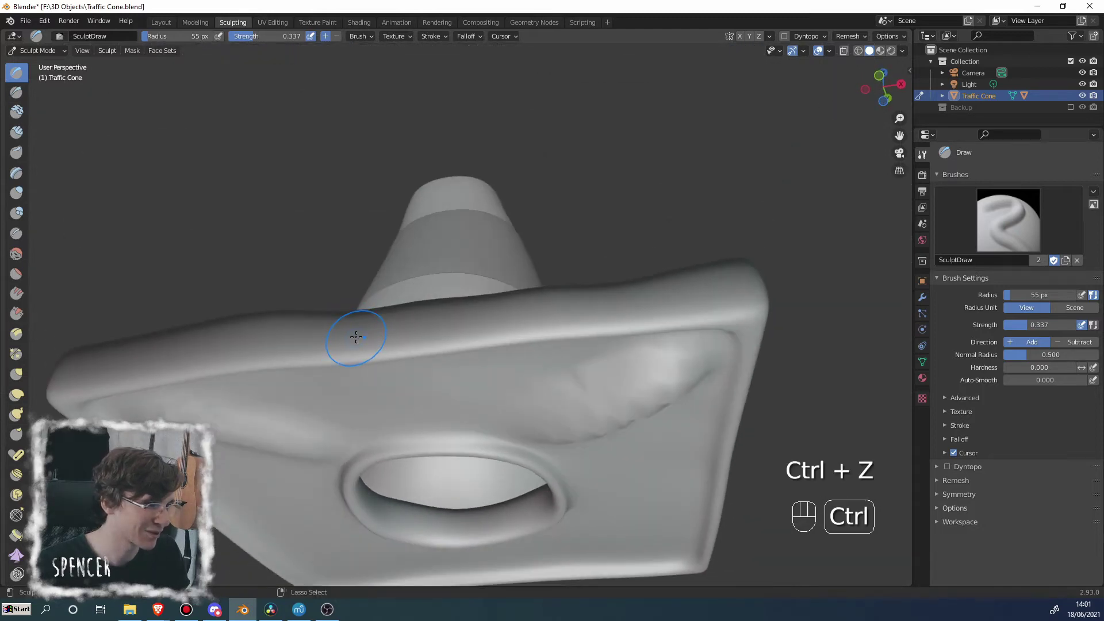
# Step: Sculpt straight inverted Draw grooves on the underside from the central opening towards the middle of each base edge
pyautogui.press('KP_7')
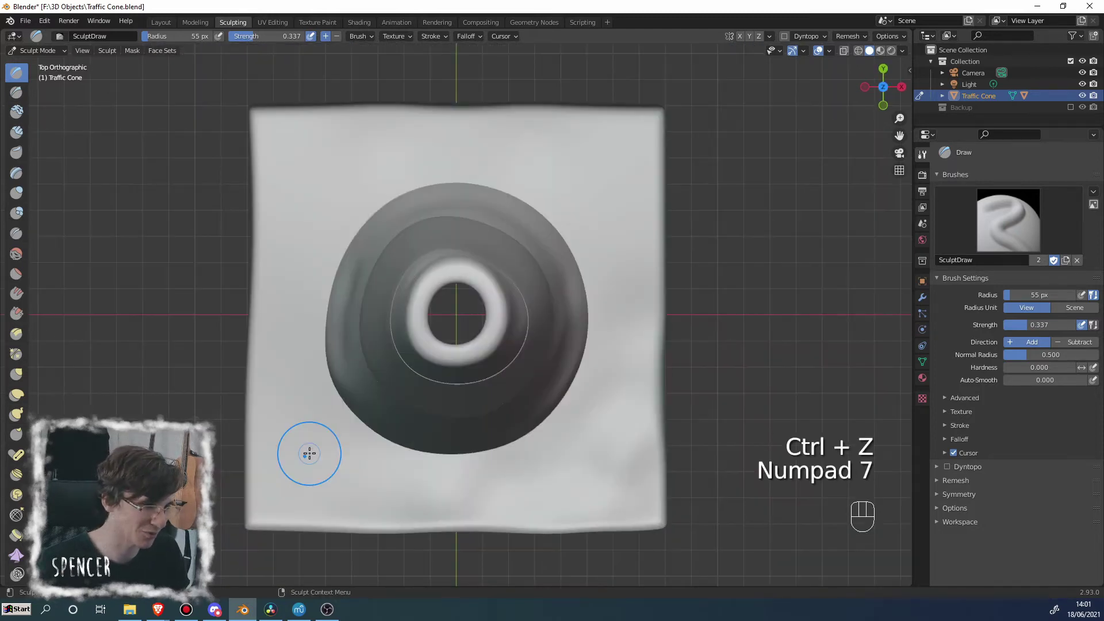
pyautogui.press('KP_9')
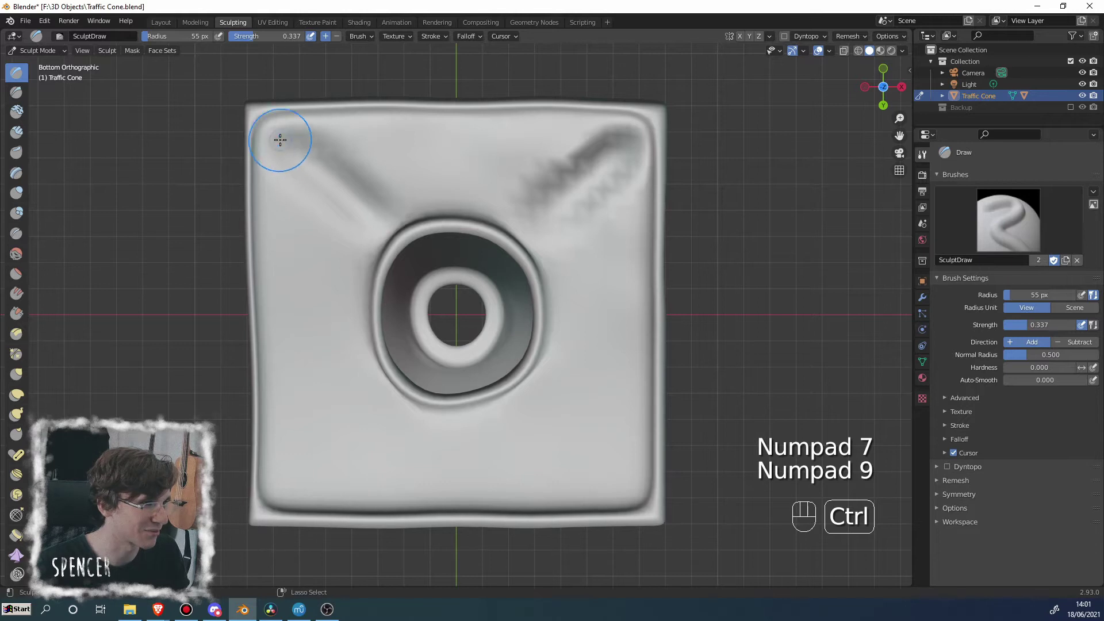
pyautogui.keyDown('ctrl'); pyautogui.moveTo(451, 178); pyautogui.dragTo(456, 139); pyautogui.keyUp('ctrl')
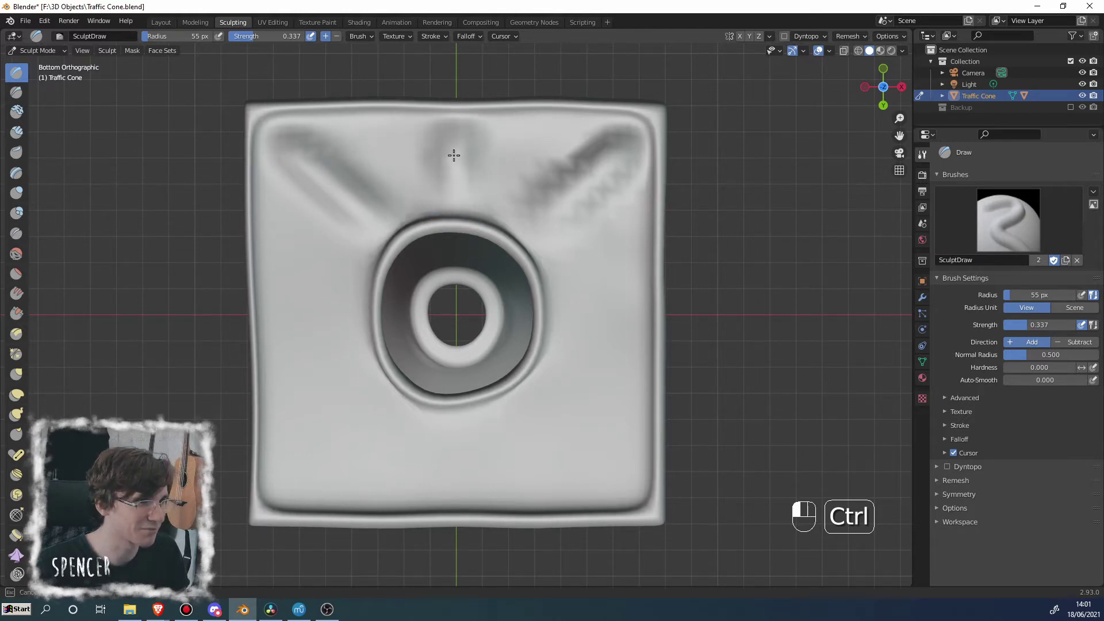
pyautogui.keyDown('ctrl'); pyautogui.moveTo(544, 305); pyautogui.dragTo(621, 312); pyautogui.keyUp('ctrl')
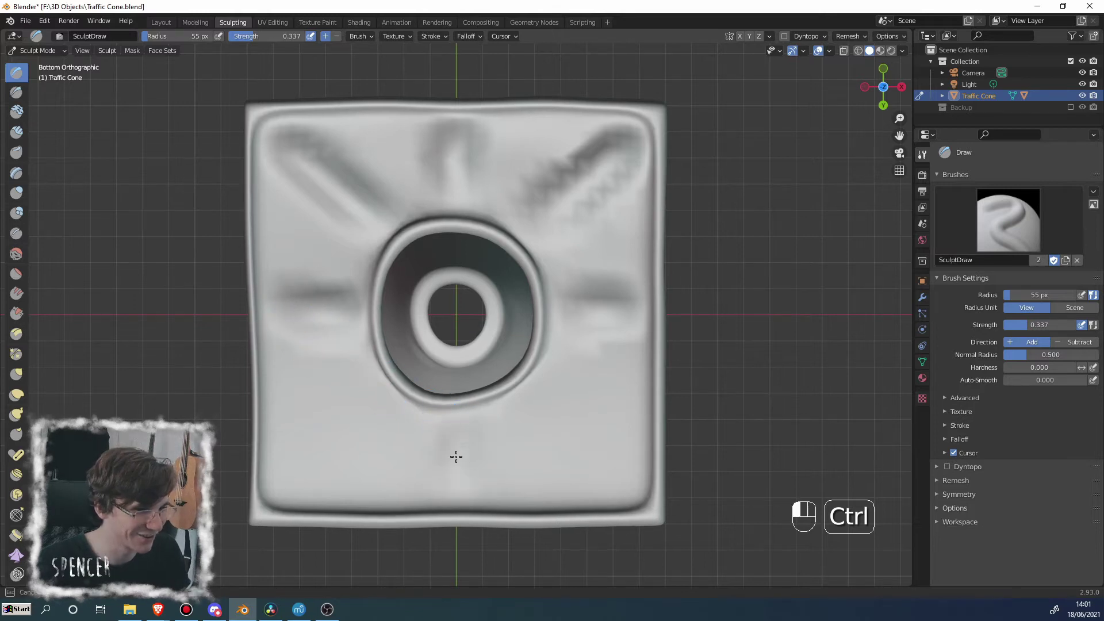
pyautogui.keyDown('ctrl'); pyautogui.moveTo(456, 456); pyautogui.dragTo(452, 489); pyautogui.keyUp('ctrl')
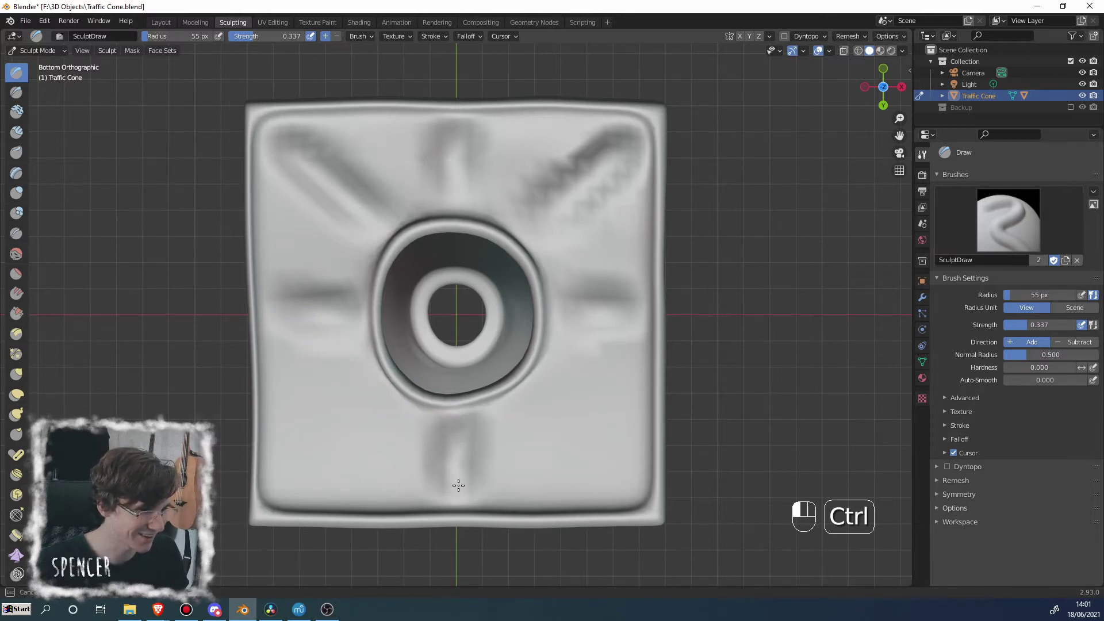
# Step: Sculpt the two remaining diagonal grooves on the underside with the inverted Draw brush, between the opening and the other corners
pyautogui.keyDown('ctrl'); pyautogui.moveTo(610, 490); pyautogui.dragTo(537, 414); pyautogui.keyUp('ctrl')
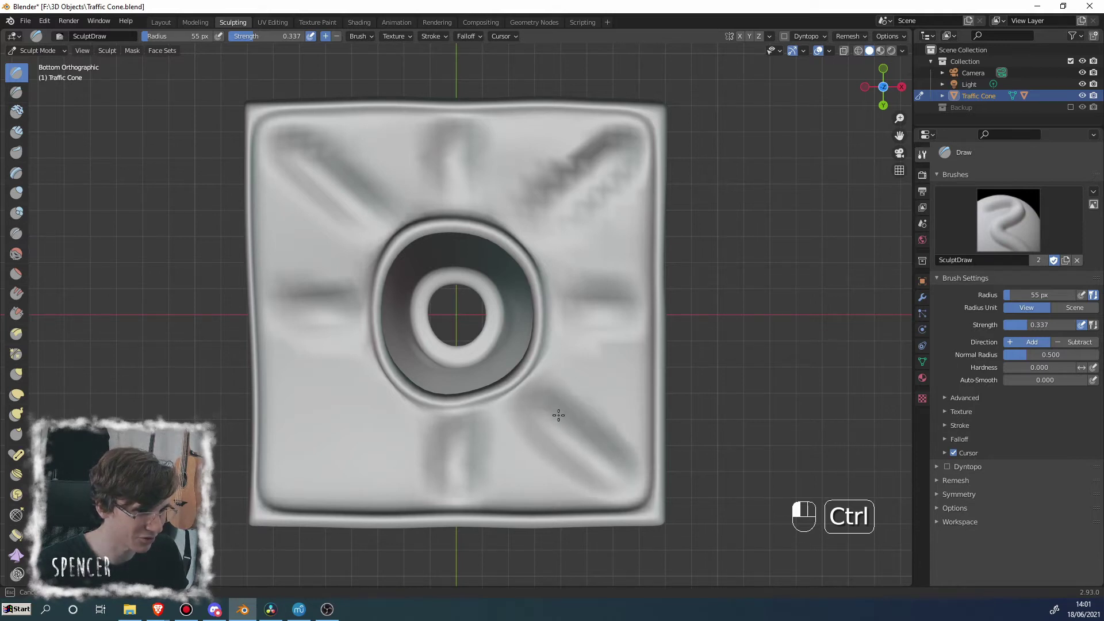
pyautogui.keyDown('ctrl'); pyautogui.moveTo(367, 395); pyautogui.dragTo(306, 462); pyautogui.keyUp('ctrl')
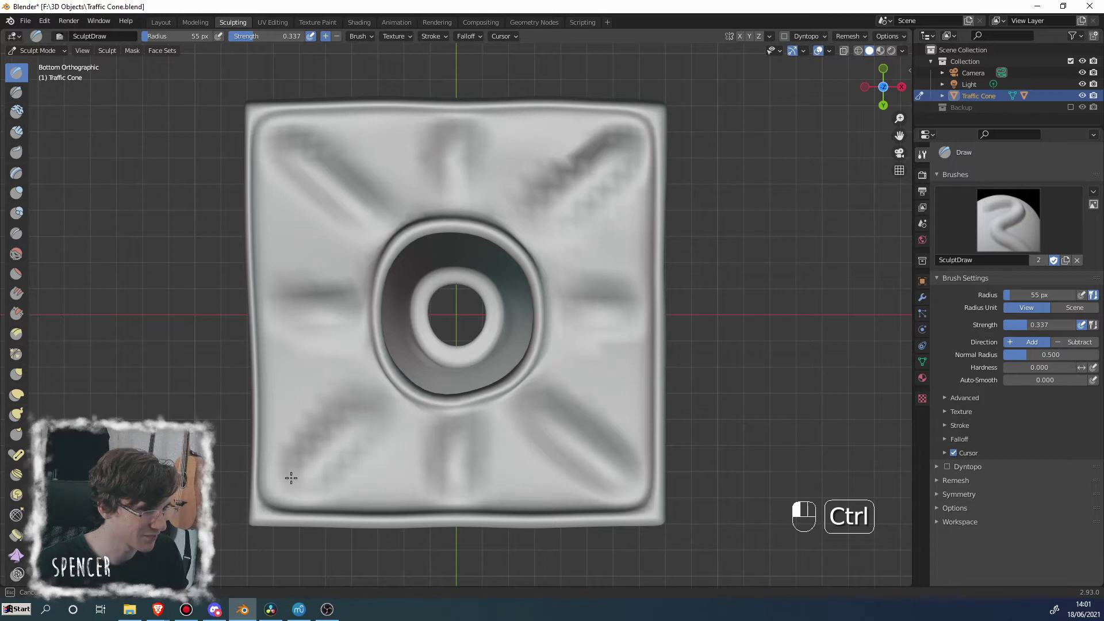
# Step: Check the bottom of the base in front and back views and switch to the Flatten brush
pyautogui.moveTo(291, 478); pyautogui.dragTo(444, 515, button='middle')
pyautogui.press('KP_1')
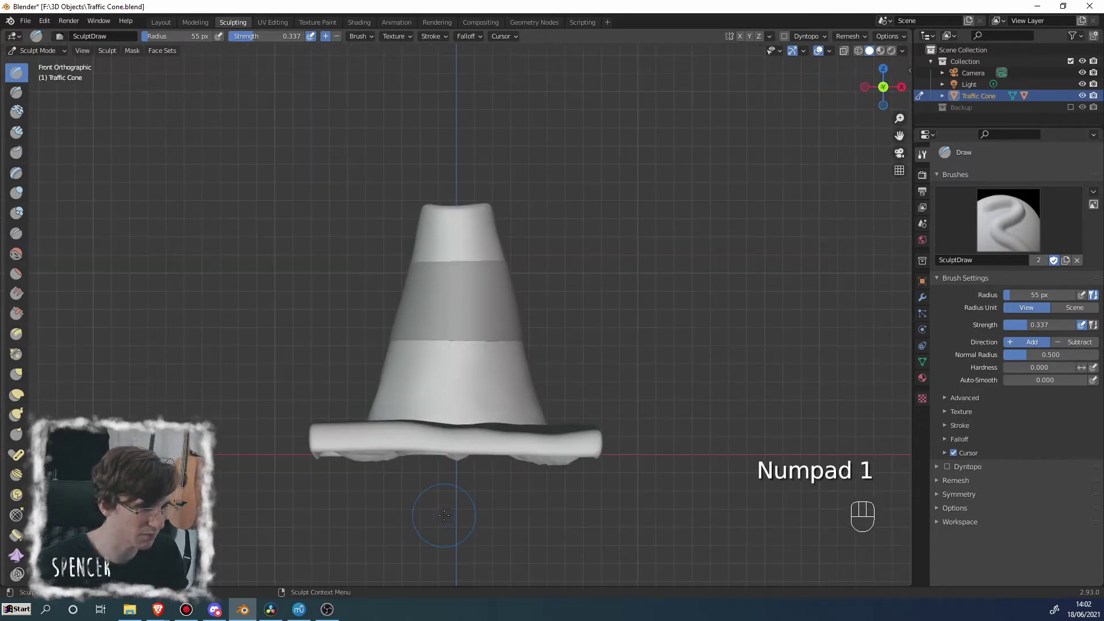
pyautogui.press('KP_9')
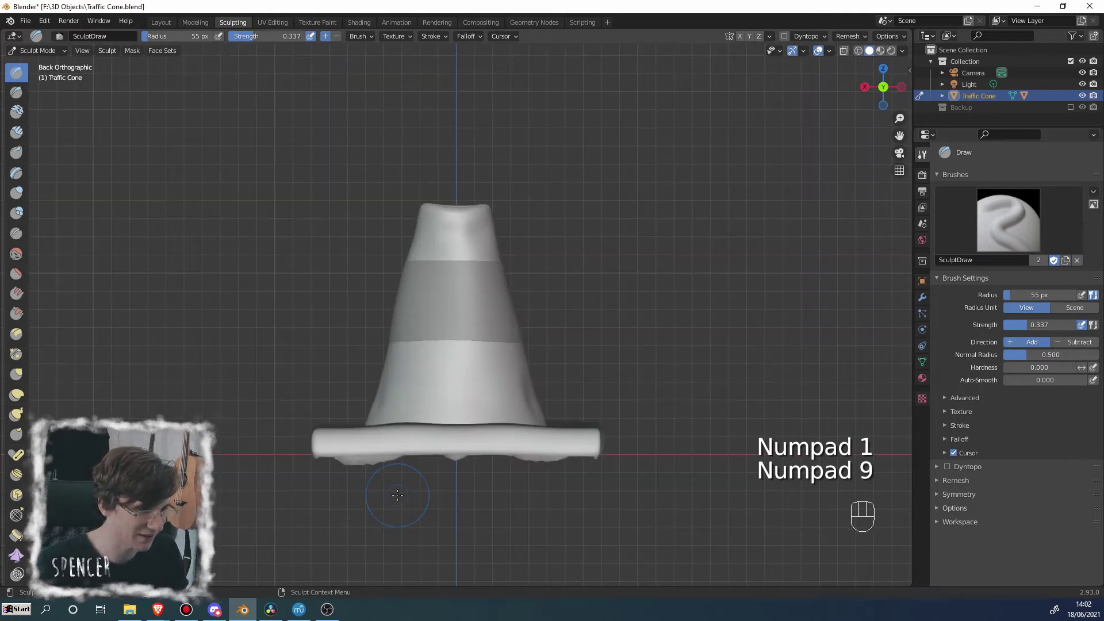
pyautogui.click(16, 275)
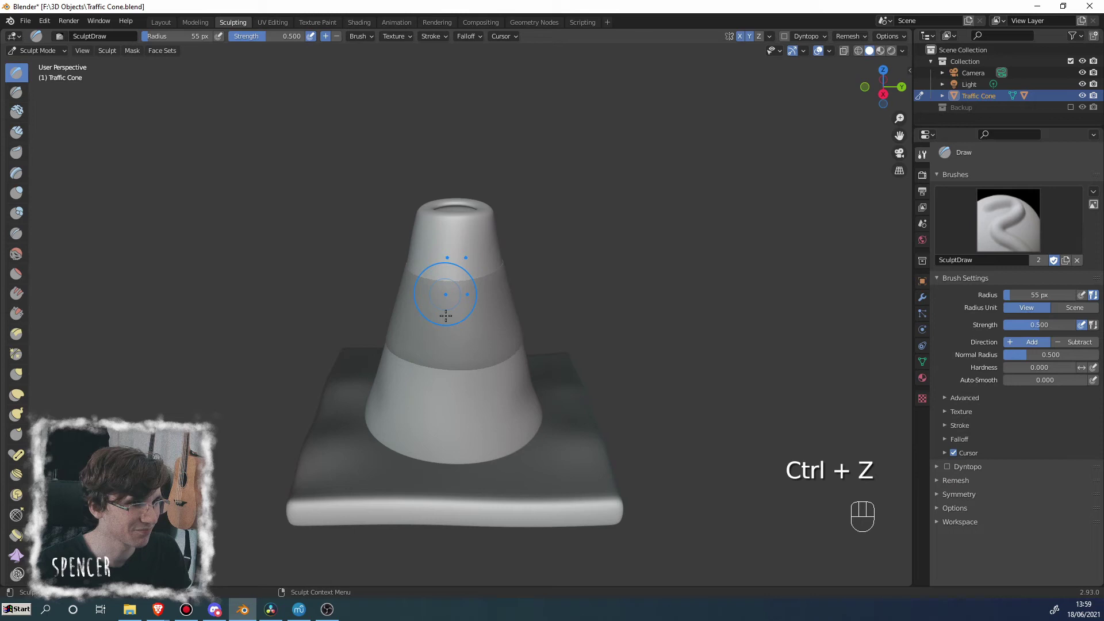
# Step: Push a dent into the side of the cone's lower band with the Draw brush, undoing unwanted strokes
pyautogui.hotkey('ctrl', 'z')
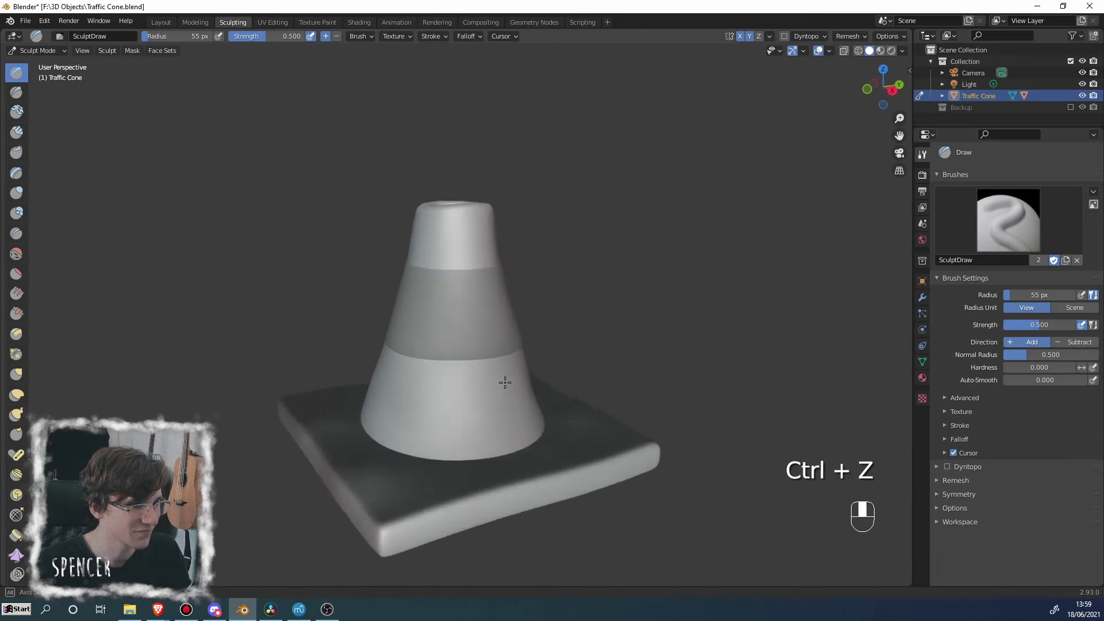
pyautogui.moveTo(451, 436); pyautogui.dragTo(414, 419, button='middle')
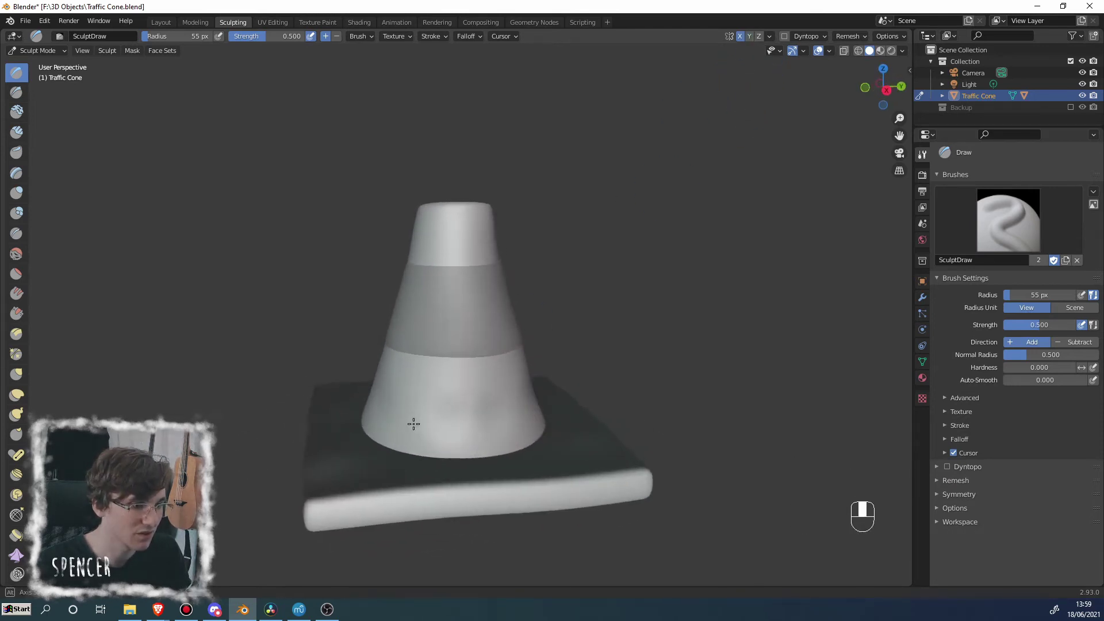
pyautogui.hotkey('ctrl', 'z')
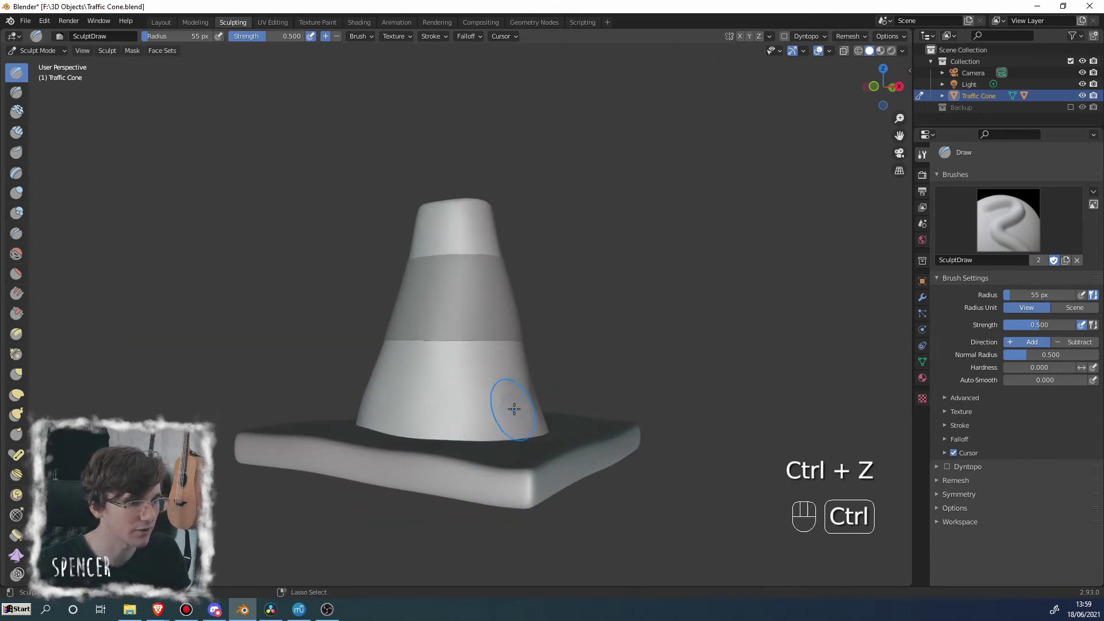
pyautogui.moveTo(507, 395)
pyautogui.keyDown('ctrl'); pyautogui.mouseDown()
pyautogui.moveTo(432, 395)
pyautogui.moveTo(510, 399)
pyautogui.mouseUp(); pyautogui.keyUp('ctrl')
pyautogui.hotkey('ctrl', 'z')
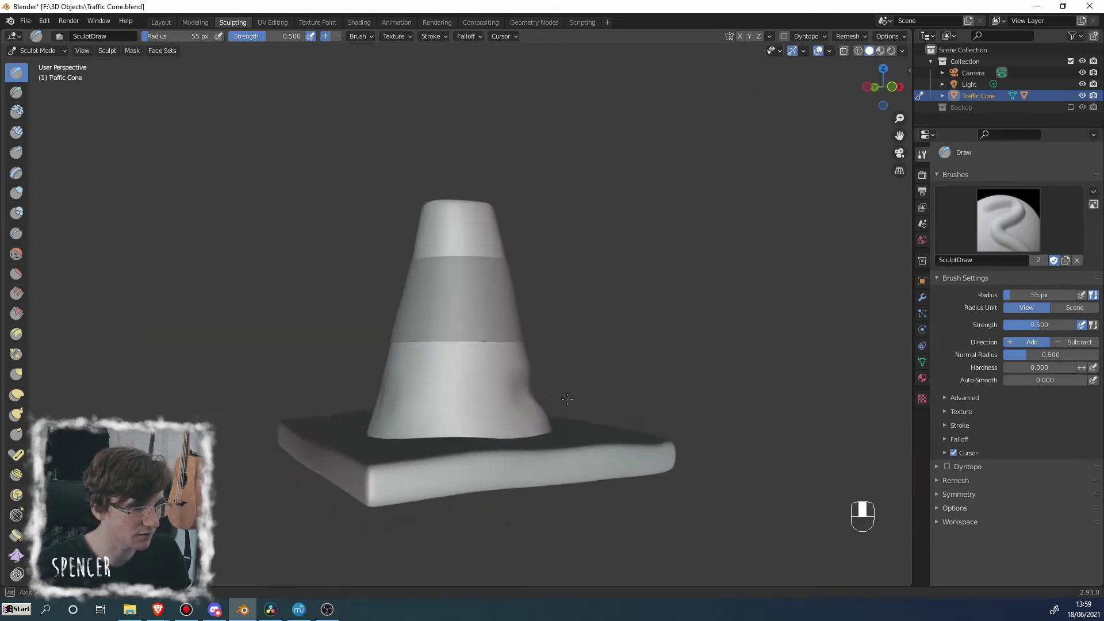
# Step: Sculpt more bulges and dents around the cone's lower band with the Draw brush and soften them with the Smooth brush
pyautogui.scroll(4, 530, 394)
pyautogui.moveTo(482, 388)
pyautogui.mouseDown(button='middle')
pyautogui.moveTo(551, 440)
pyautogui.moveTo(468, 426)
pyautogui.mouseUp(button='middle')
pyautogui.moveTo(468, 427); pyautogui.dragTo(368, 415)
pyautogui.moveTo(368, 415)
pyautogui.mouseDown(button='middle')
pyautogui.moveTo(456, 434)
pyautogui.moveTo(443, 424)
pyautogui.moveTo(509, 410)
pyautogui.mouseUp(button='middle')
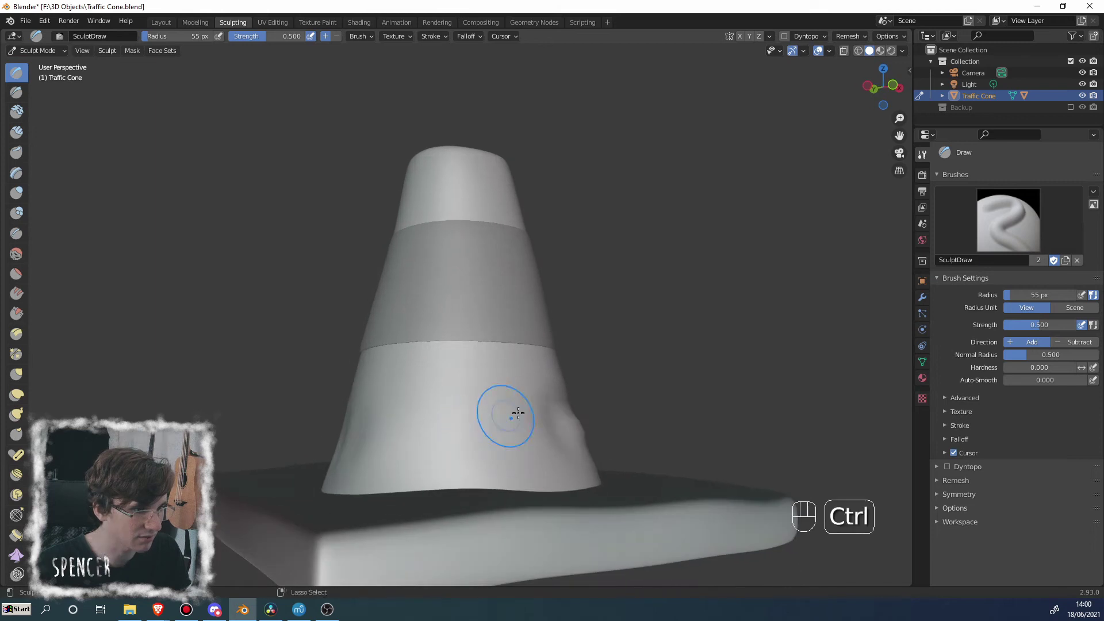
pyautogui.keyDown('ctrl'); pyautogui.moveTo(509, 409); pyautogui.dragTo(569, 420); pyautogui.keyUp('ctrl')
pyautogui.moveTo(580, 424)
pyautogui.mouseDown(button='middle')
pyautogui.moveTo(538, 435)
pyautogui.moveTo(552, 449)
pyautogui.mouseUp(button='middle')
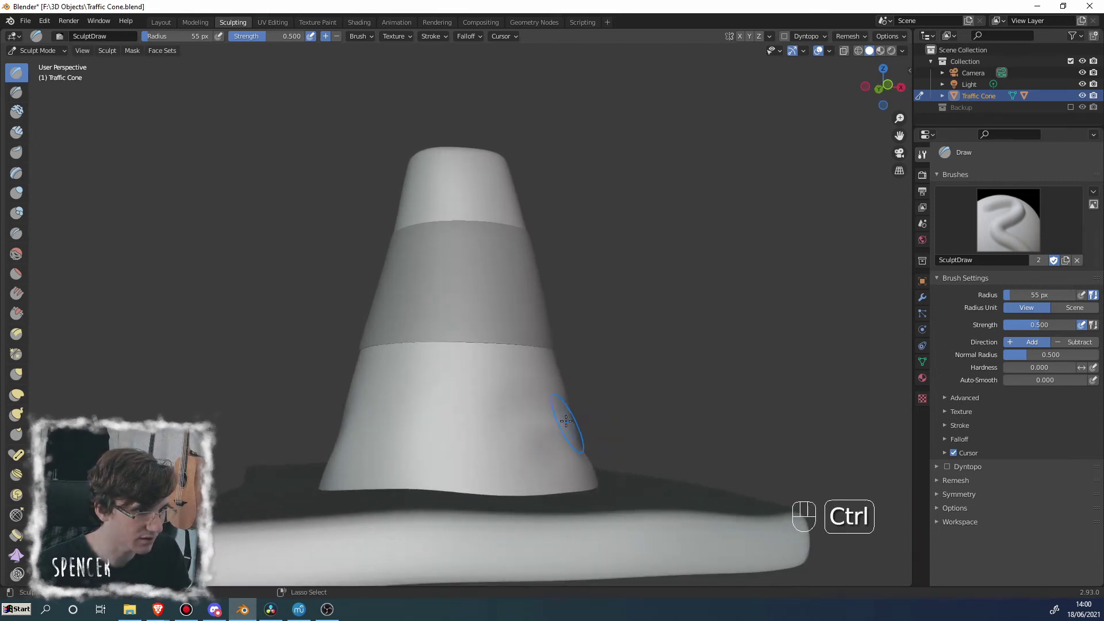
pyautogui.click(15, 253)
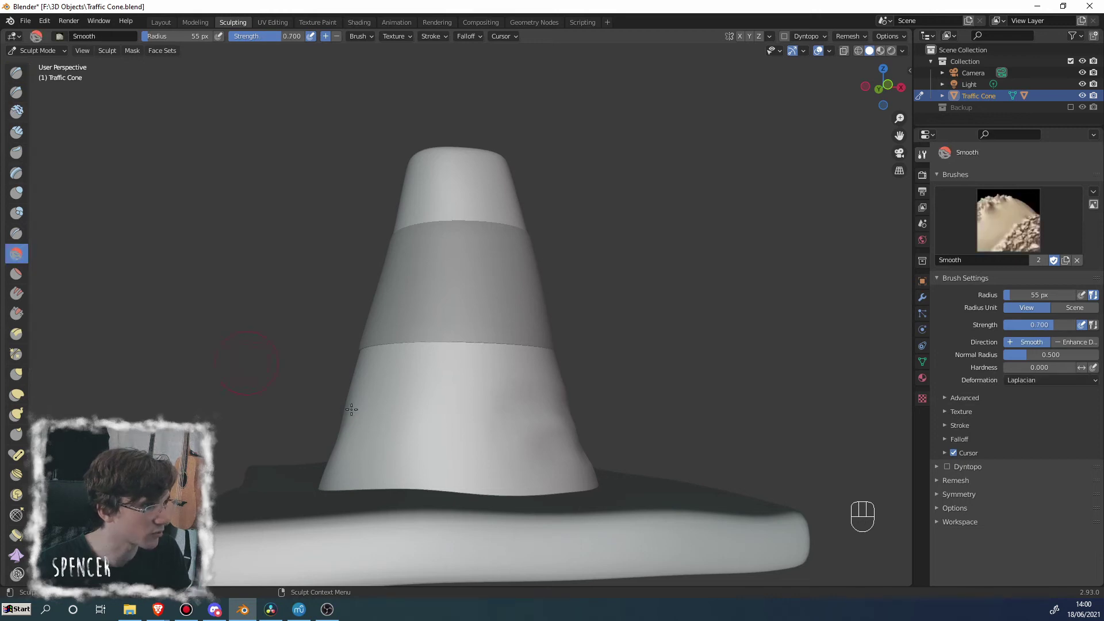
pyautogui.moveTo(564, 429)
pyautogui.mouseDown(button='middle')
pyautogui.moveTo(422, 421)
pyautogui.moveTo(491, 420)
pyautogui.moveTo(451, 419)
pyautogui.moveTo(421, 431)
pyautogui.moveTo(488, 446)
pyautogui.moveTo(527, 195)
pyautogui.mouseUp(button='middle')
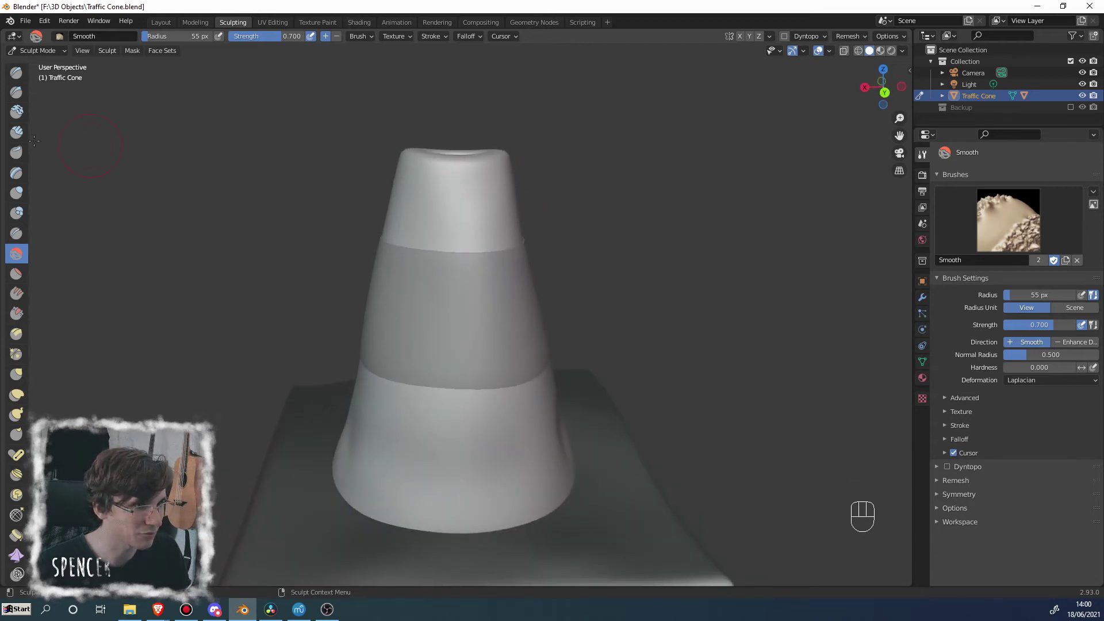
# Step: Press shallow dents into the cone's top band with inverted Draw brush strokes from several sides
pyautogui.click(17, 73)
pyautogui.keyDown('ctrl'); pyautogui.moveTo(506, 199); pyautogui.dragTo(465, 196); pyautogui.keyUp('ctrl')
pyautogui.moveTo(432, 229); pyautogui.dragTo(474, 230, button='middle')
pyautogui.keyDown('ctrl'); pyautogui.moveTo(500, 207); pyautogui.dragTo(459, 193); pyautogui.keyUp('ctrl')
pyautogui.moveTo(413, 206); pyautogui.dragTo(493, 217, button='middle')
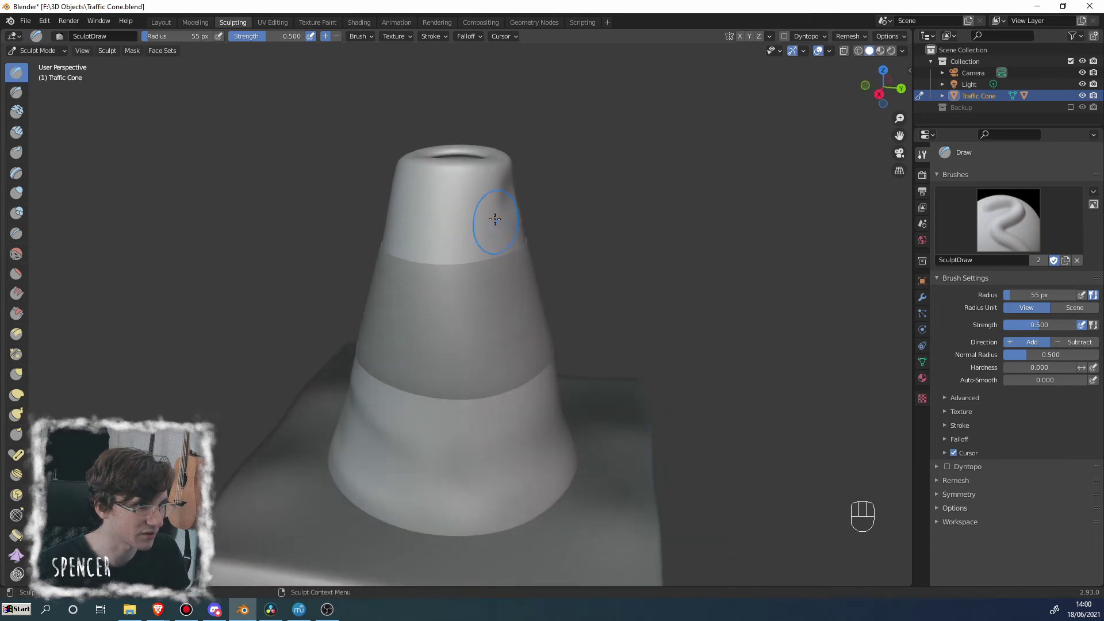
# Step: Pull the rim and upper side of the cone's top band out of round with the Elastic Deform brush from two sides
pyautogui.click(16, 396)
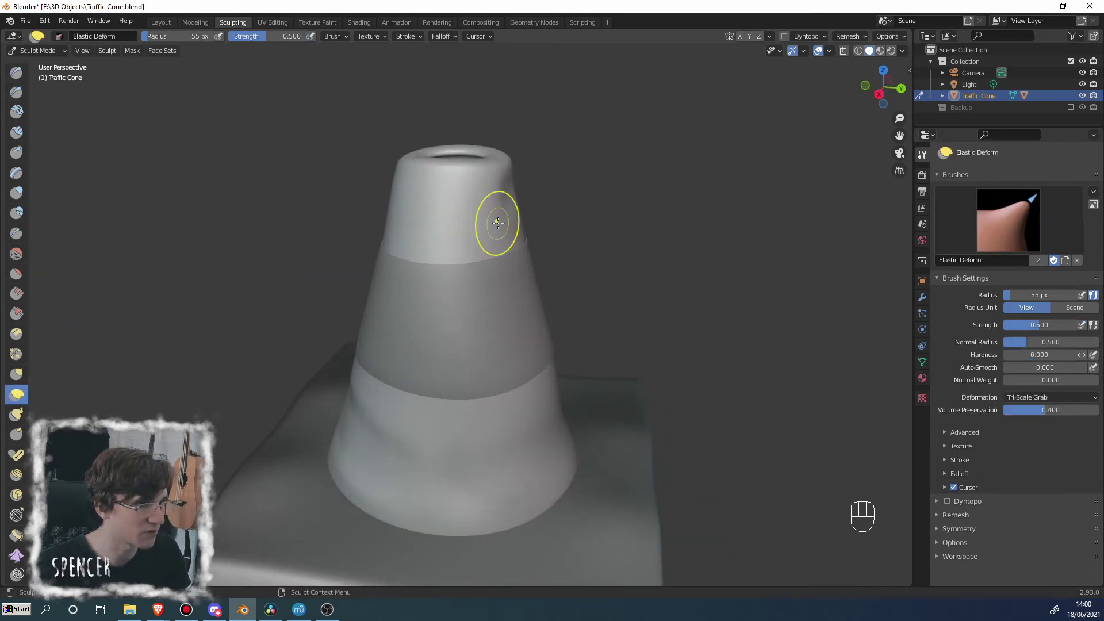
pyautogui.moveTo(506, 193); pyautogui.dragTo(529, 191)
pyautogui.moveTo(530, 192); pyautogui.dragTo(426, 196, button='middle')
pyautogui.moveTo(440, 216); pyautogui.dragTo(406, 246)
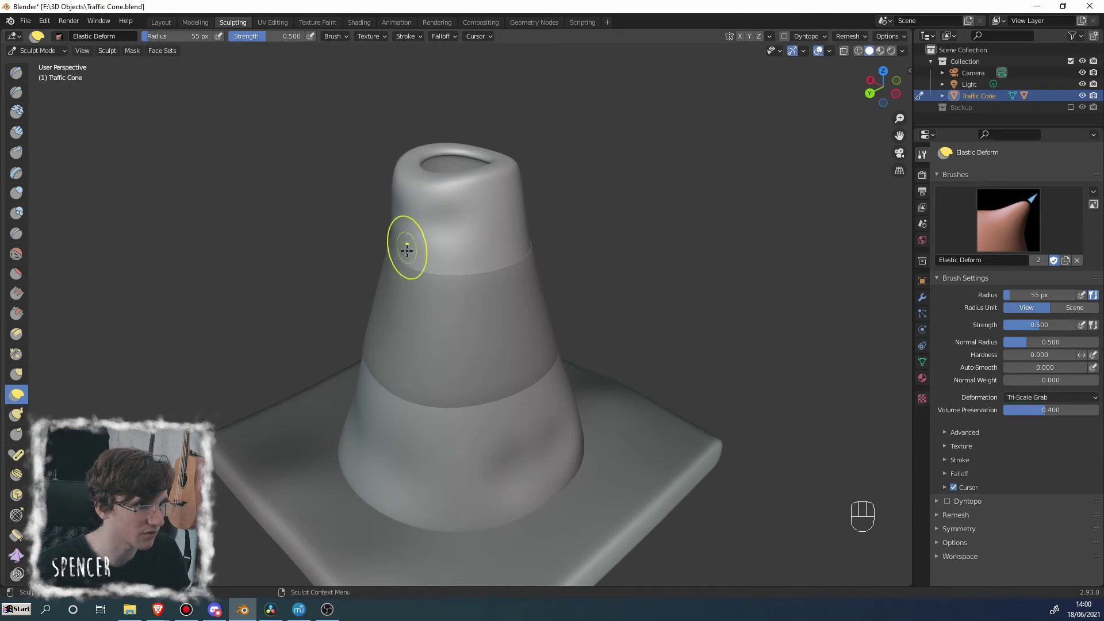
pyautogui.moveTo(407, 246); pyautogui.dragTo(557, 245, button='middle')
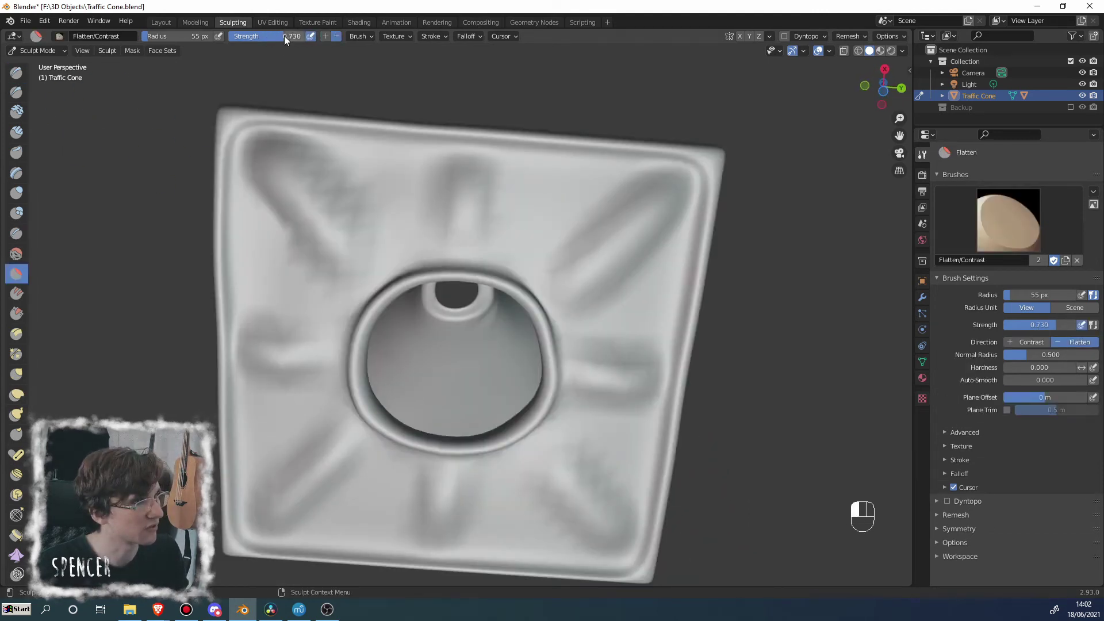
# Step: Rework two opposite diagonal grooves on the base's underside with the Draw brush in the bottom orthographic view
pyautogui.press('b')
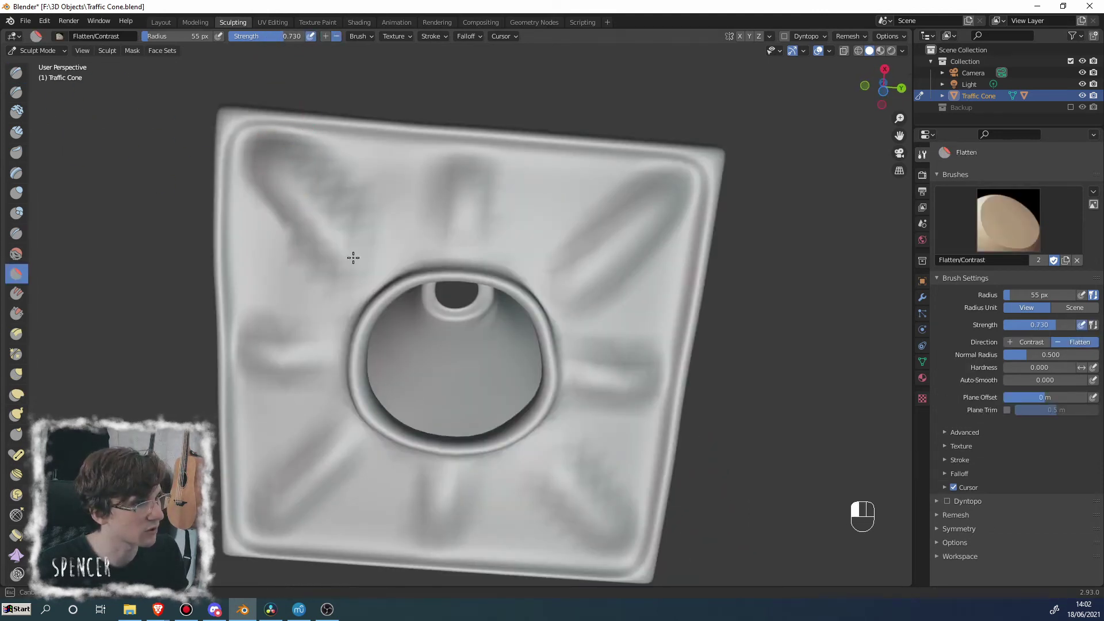
pyautogui.click(17, 72)
pyautogui.moveTo(144, 259)
pyautogui.mouseDown(button='middle')
pyautogui.moveTo(247, 425)
pyautogui.moveTo(327, 379)
pyautogui.mouseUp(button='middle')
pyautogui.press('KP_7')
pyautogui.press('KP_9')
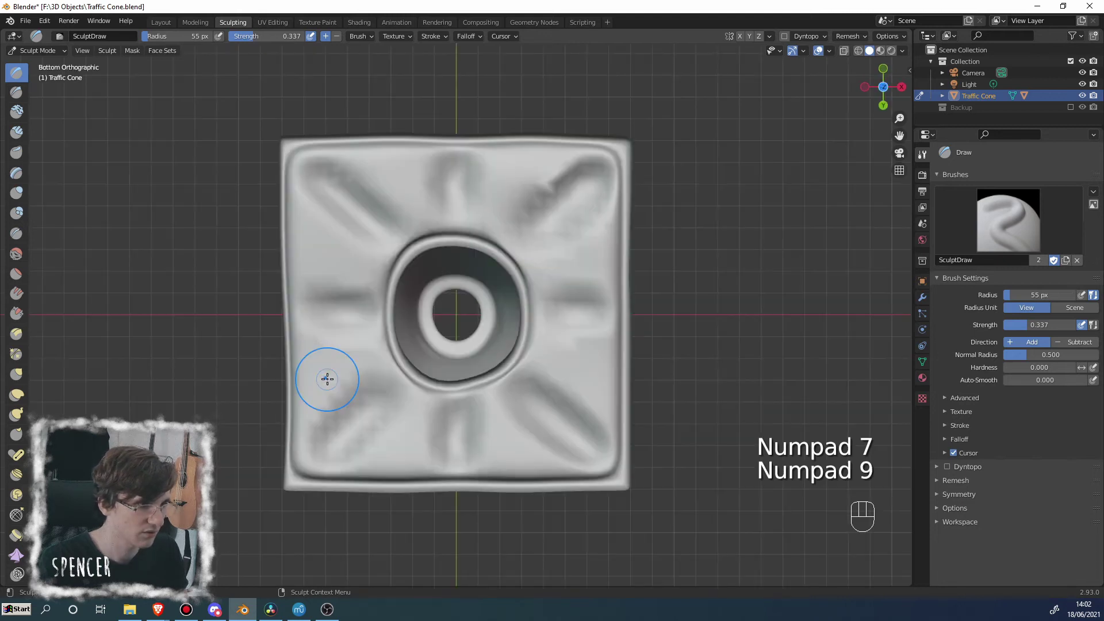
pyautogui.moveTo(584, 188); pyautogui.dragTo(558, 218)
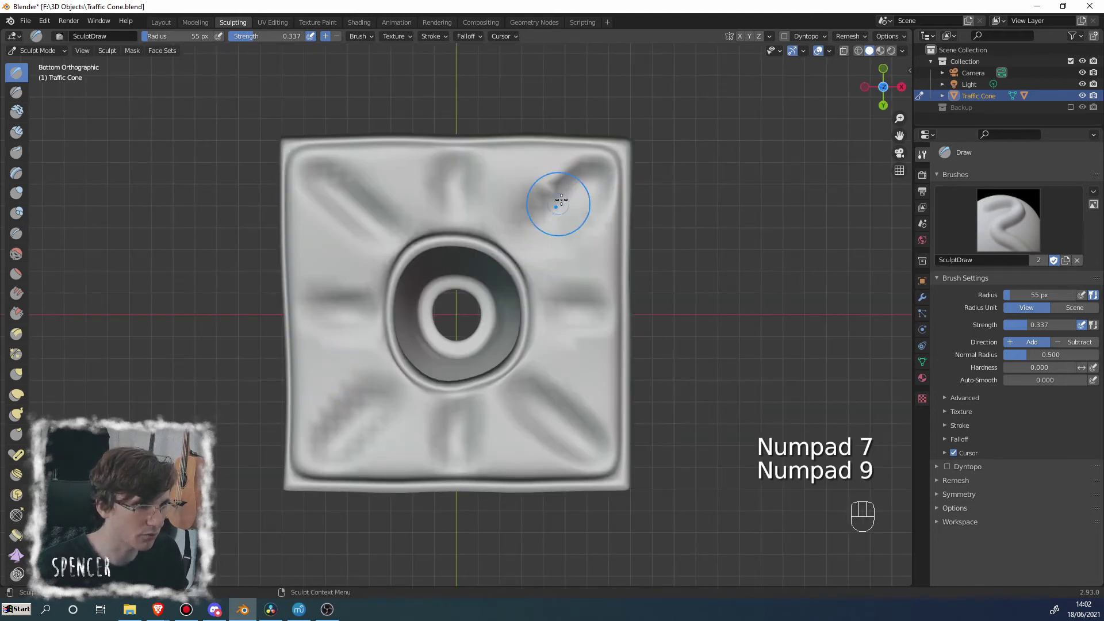
pyautogui.moveTo(584, 173); pyautogui.dragTo(566, 193)
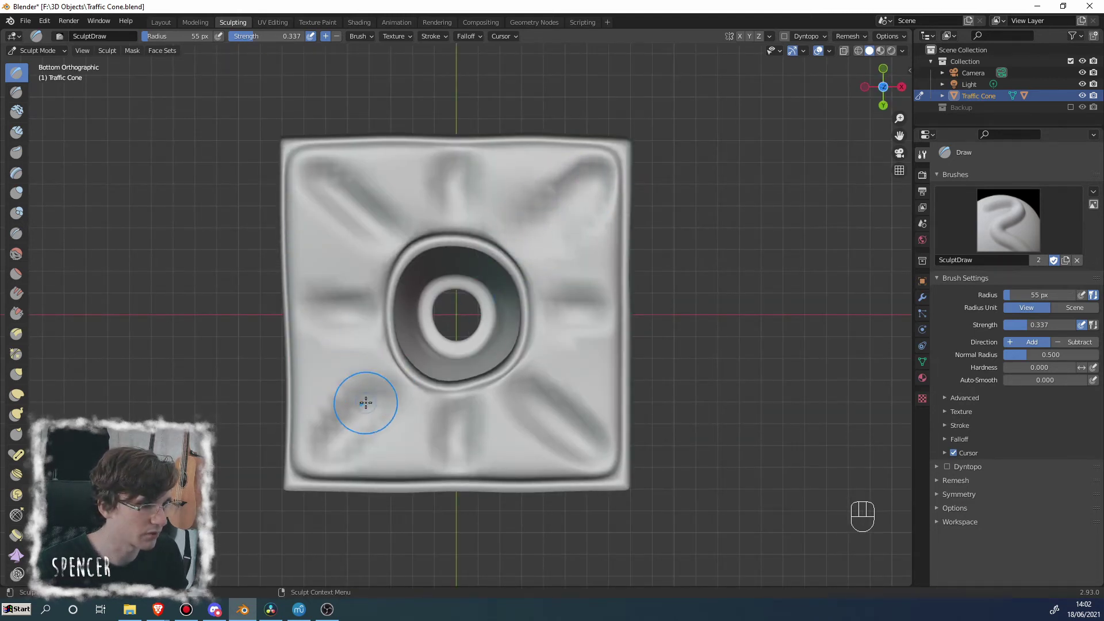
pyautogui.moveTo(366, 403); pyautogui.dragTo(420, 439)
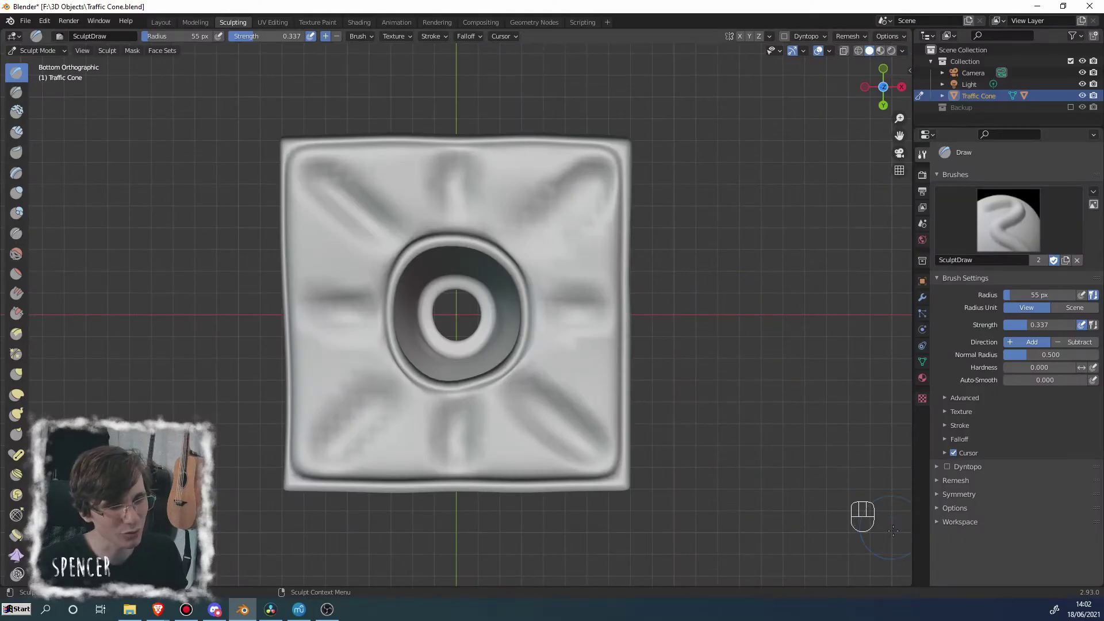
# Step: Split the 3D viewport into two side-by-side areas and turn the new one to a perspective view of the cone
pyautogui.moveTo(912, 583); pyautogui.dragTo(524, 556)
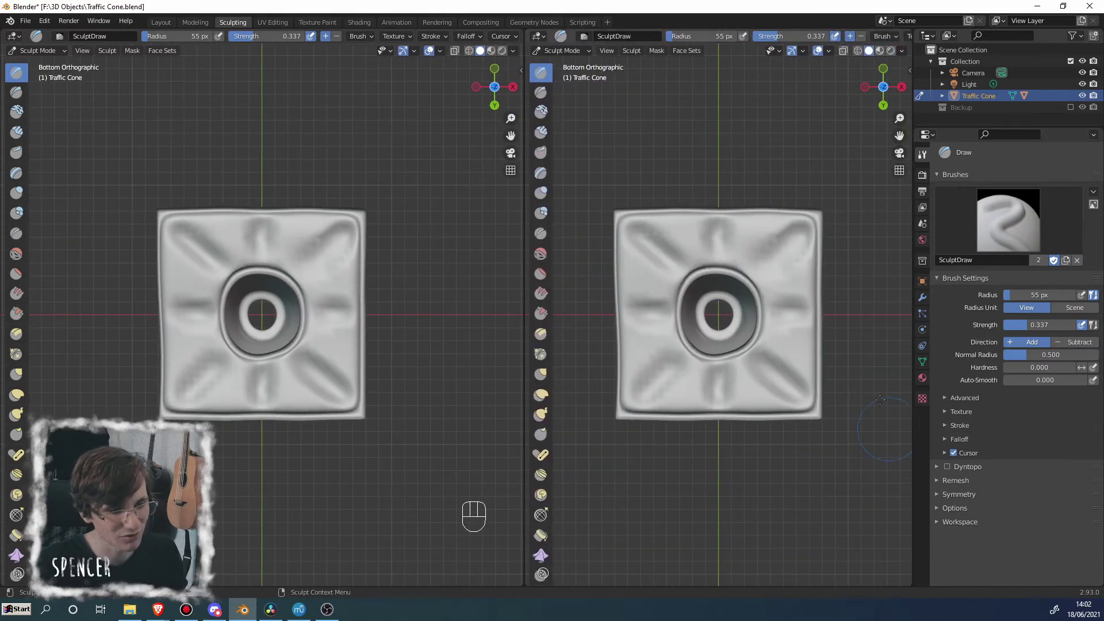
pyautogui.moveTo(720, 224); pyautogui.dragTo(703, 396, button='middle')
# Step: Try the Properties and Graph Editor types in the new area, then restore it to a 3D Viewport
pyautogui.click(539, 37)
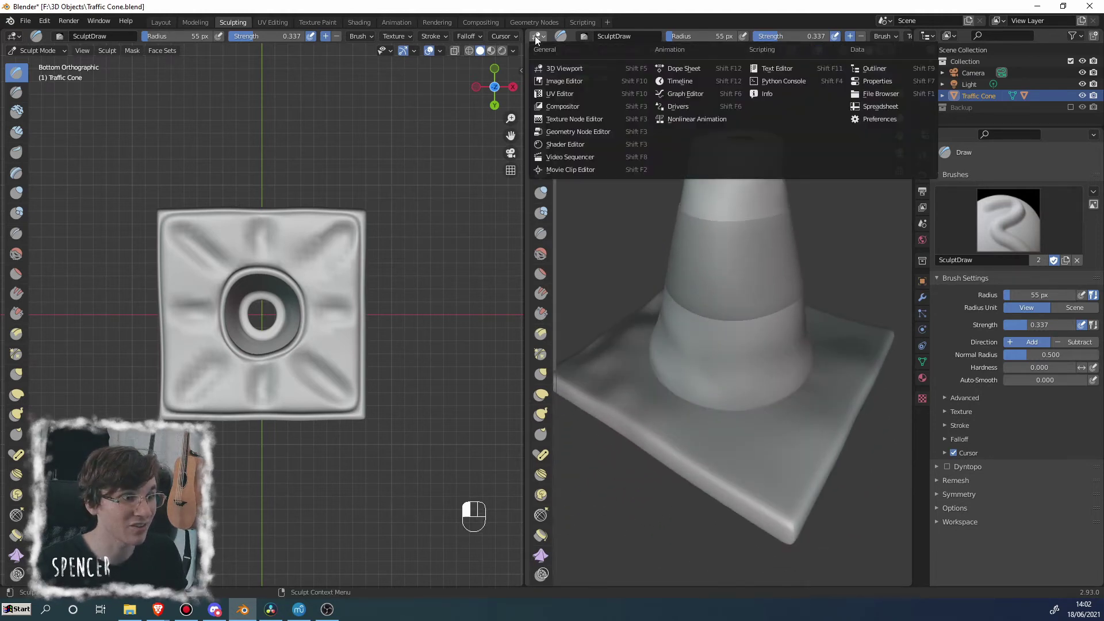
pyautogui.click(547, 37)
pyautogui.click(538, 37)
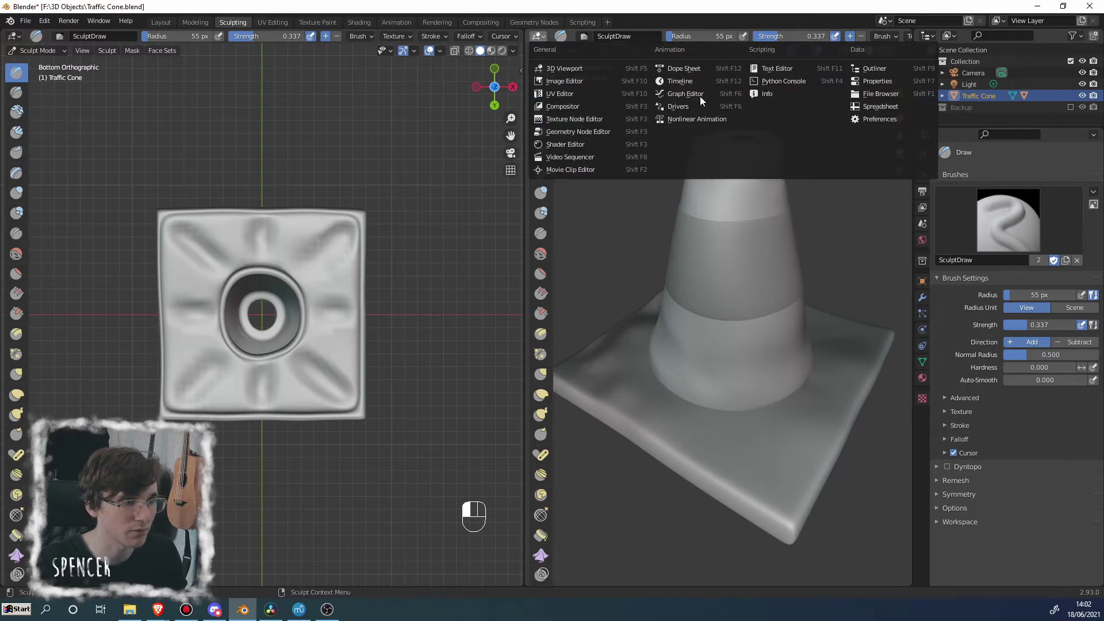
pyautogui.click(872, 80)
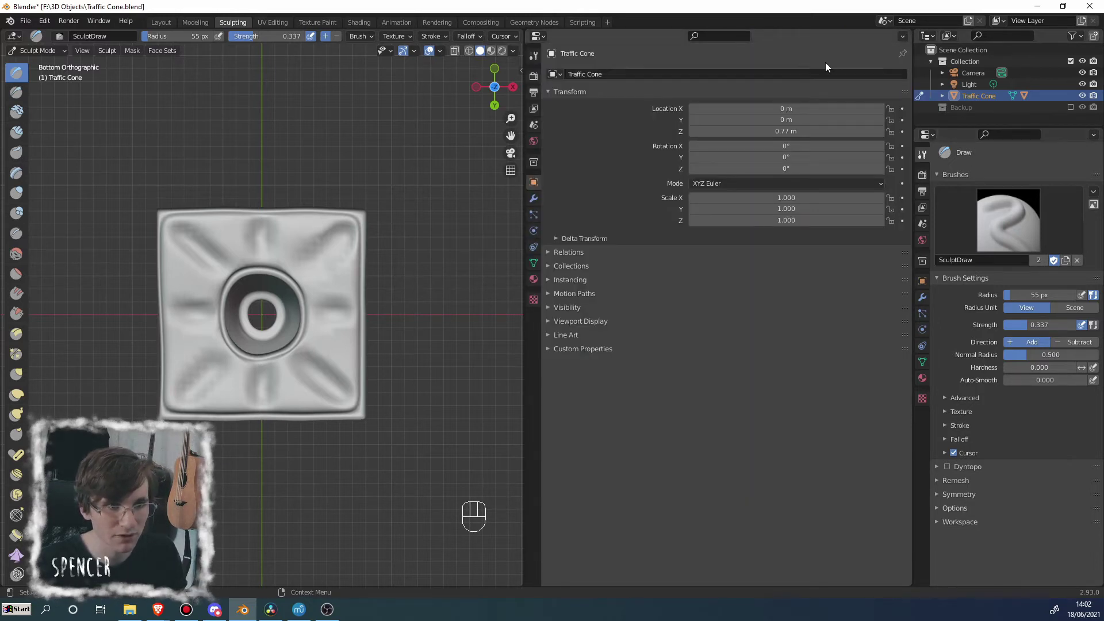
pyautogui.click(539, 36)
pyautogui.click(676, 107)
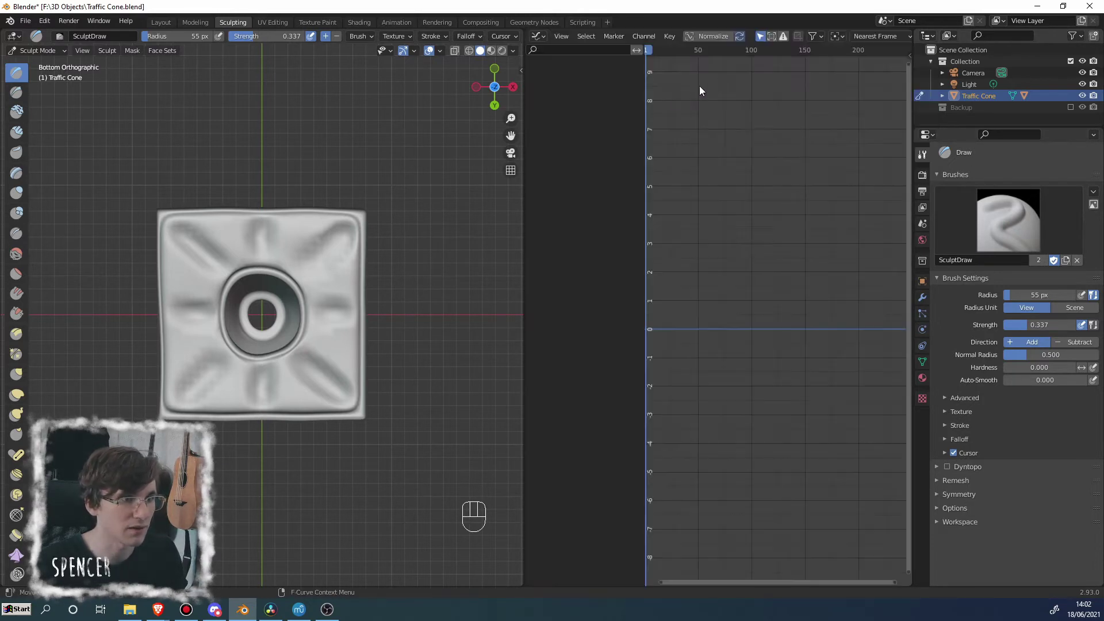
pyautogui.click(539, 36)
pyautogui.click(557, 68)
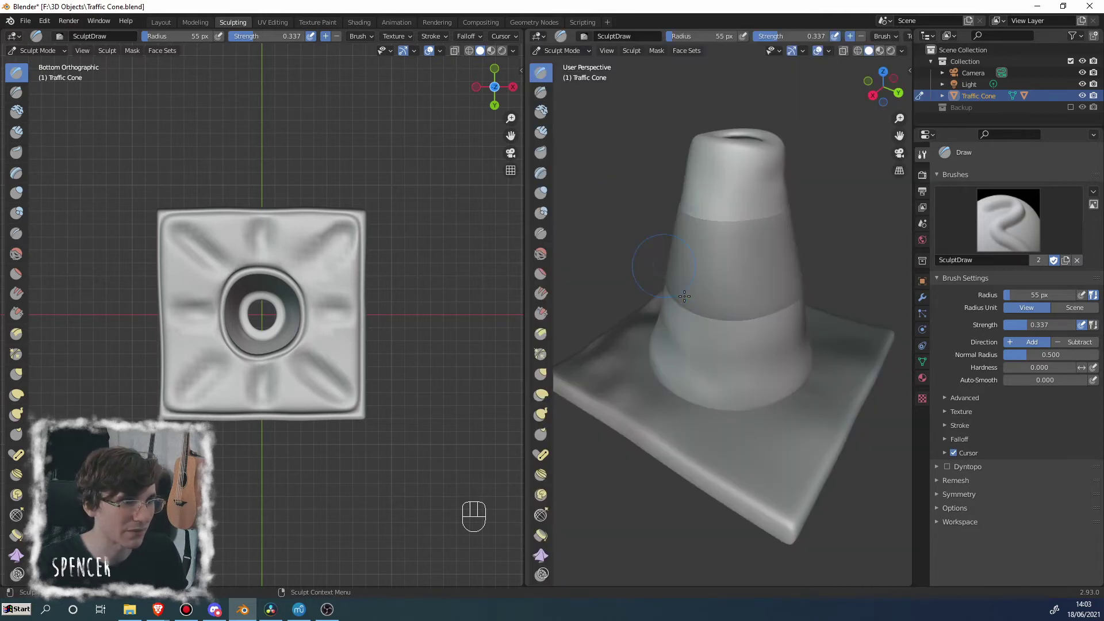
# Step: Set one viewport to the bottom orthographic view and the other to the Right orthographic view of the cone
pyautogui.moveTo(721, 376); pyautogui.dragTo(640, 382, button='middle')
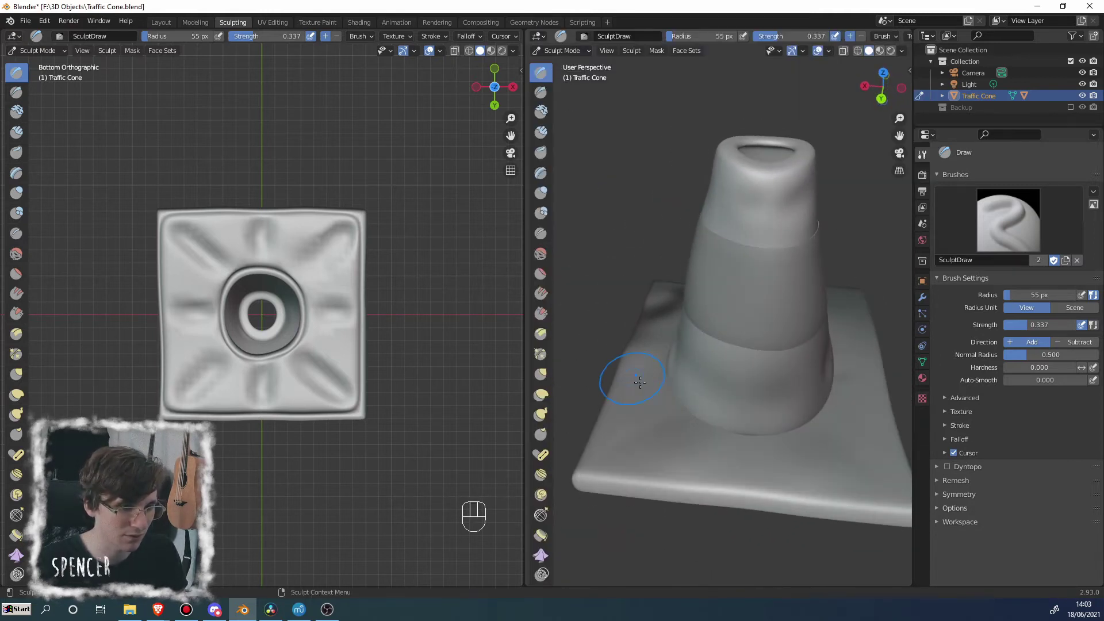
pyautogui.moveTo(340, 339); pyautogui.dragTo(332, 392, button='middle')
pyautogui.moveTo(330, 446); pyautogui.dragTo(354, 335, button='middle')
pyautogui.press('KP_7')
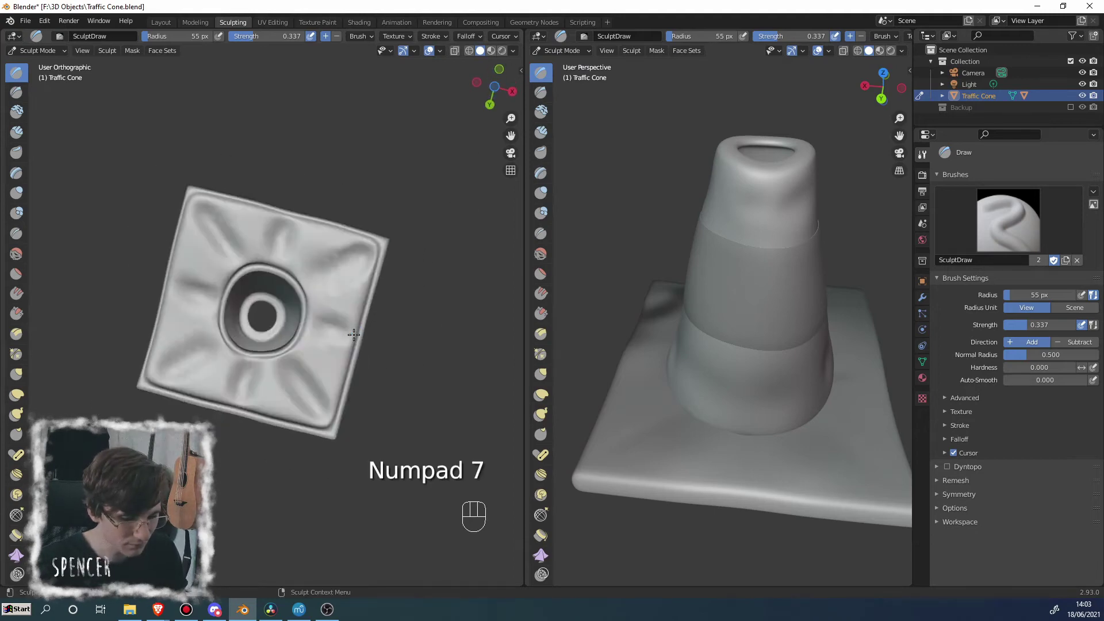
pyautogui.press('KP_9')
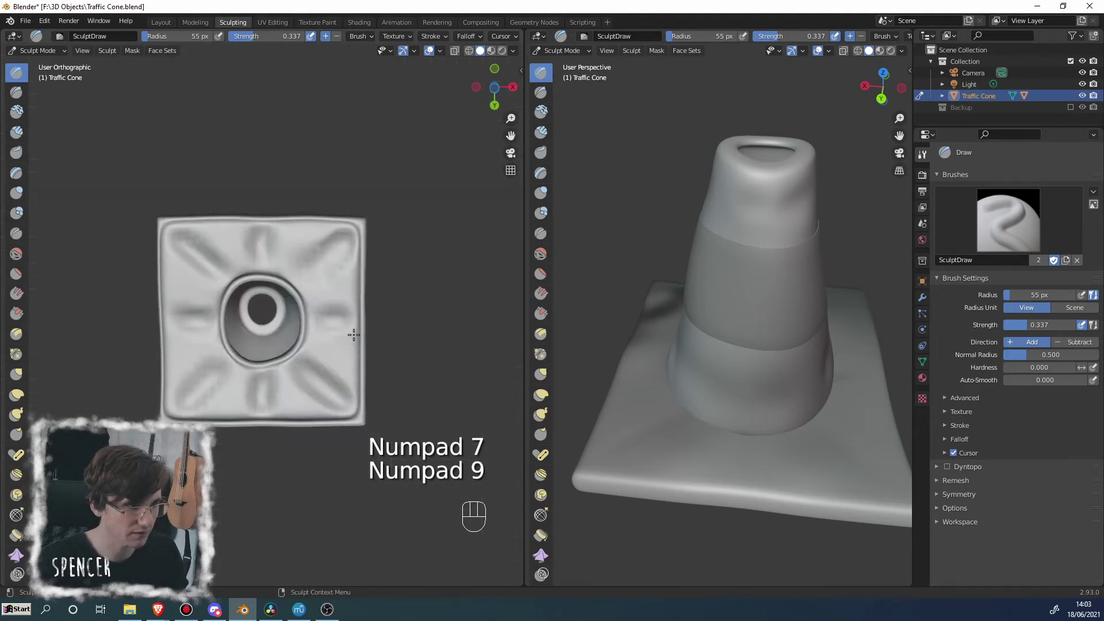
pyautogui.press('KP_3')
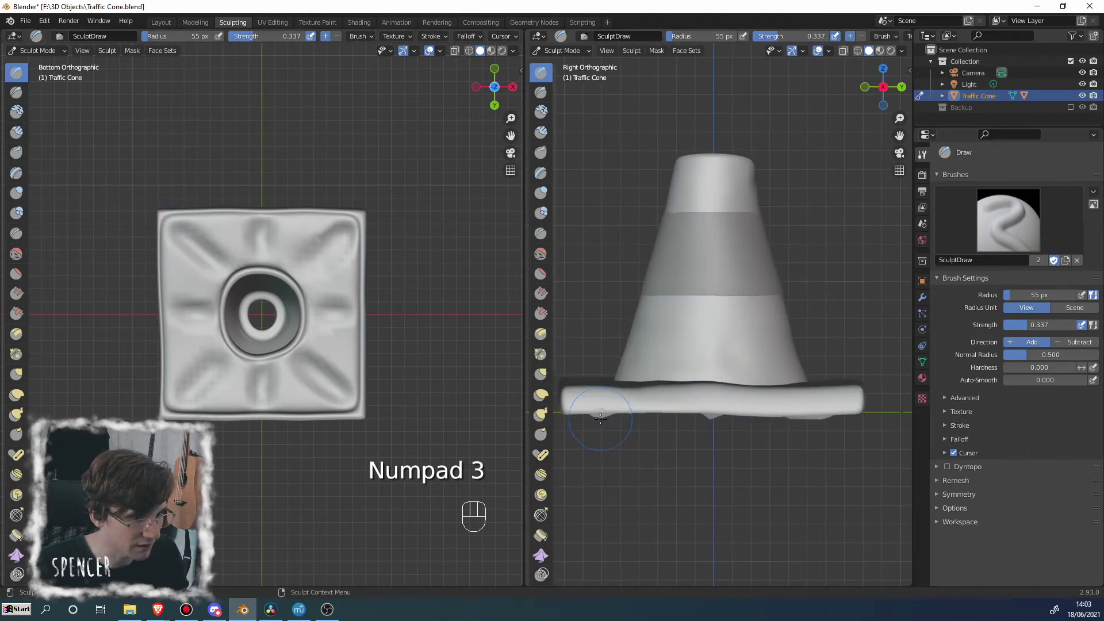
# Step: Try Draw brush strokes on the base's underside from the bottom and side views, and undo them
pyautogui.moveTo(599, 417); pyautogui.dragTo(600, 415)
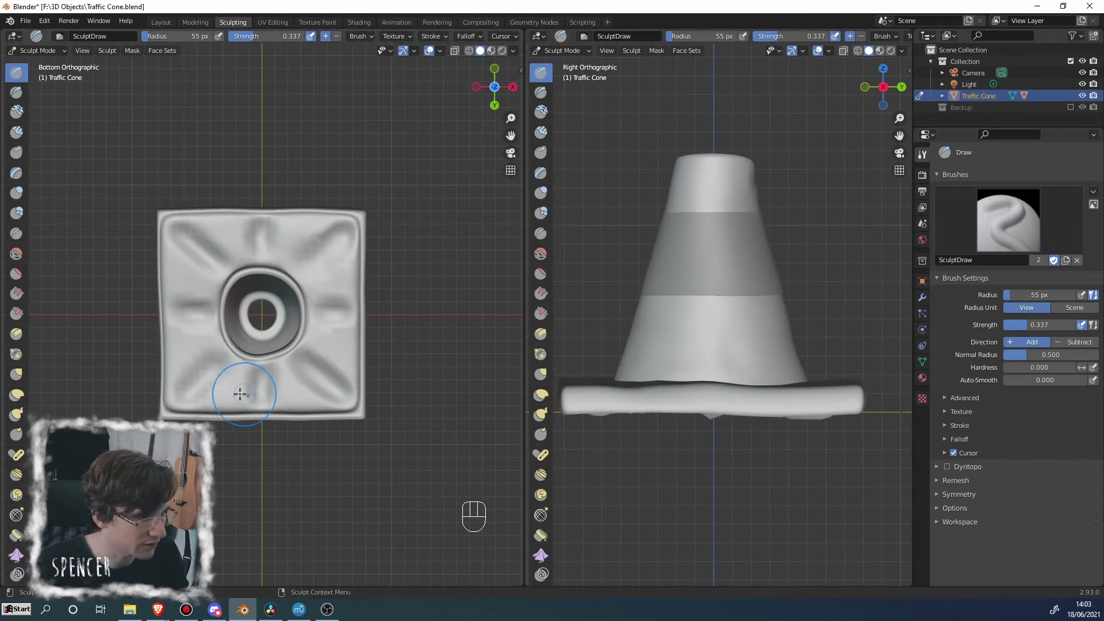
pyautogui.moveTo(212, 373)
pyautogui.mouseDown()
pyautogui.moveTo(205, 382)
pyautogui.moveTo(215, 379)
pyautogui.mouseUp()
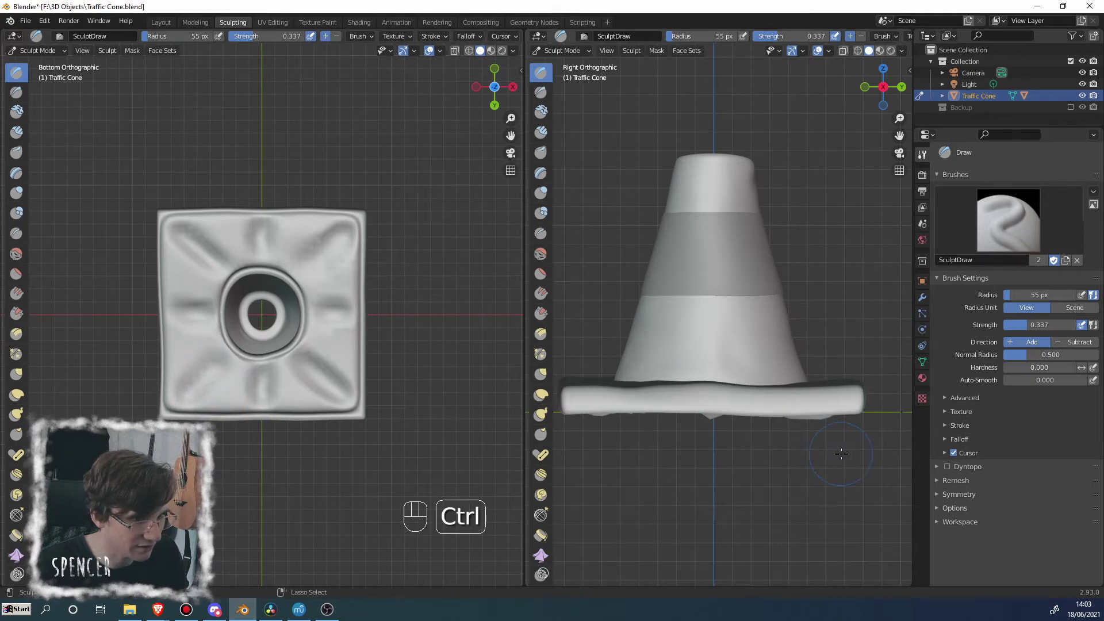
pyautogui.hotkey('ctrl', 'z')
pyautogui.moveTo(316, 369)
pyautogui.mouseDown()
pyautogui.moveTo(336, 386)
pyautogui.moveTo(333, 338)
pyautogui.mouseUp()
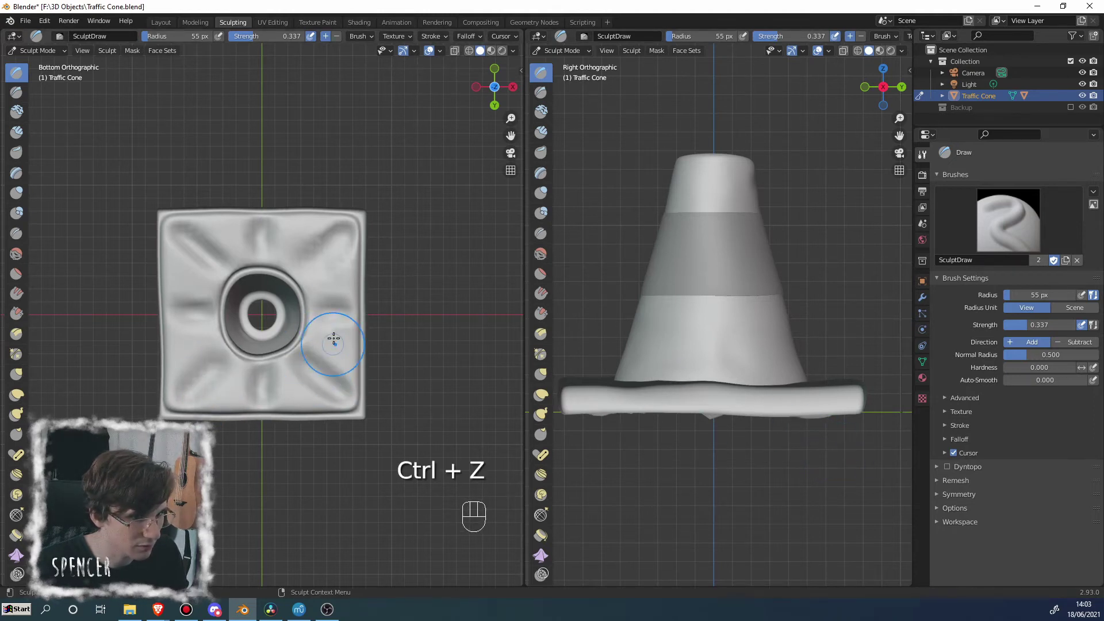
pyautogui.hotkey('ctrl', 'z')
pyautogui.hotkey('ctrl', 'z')
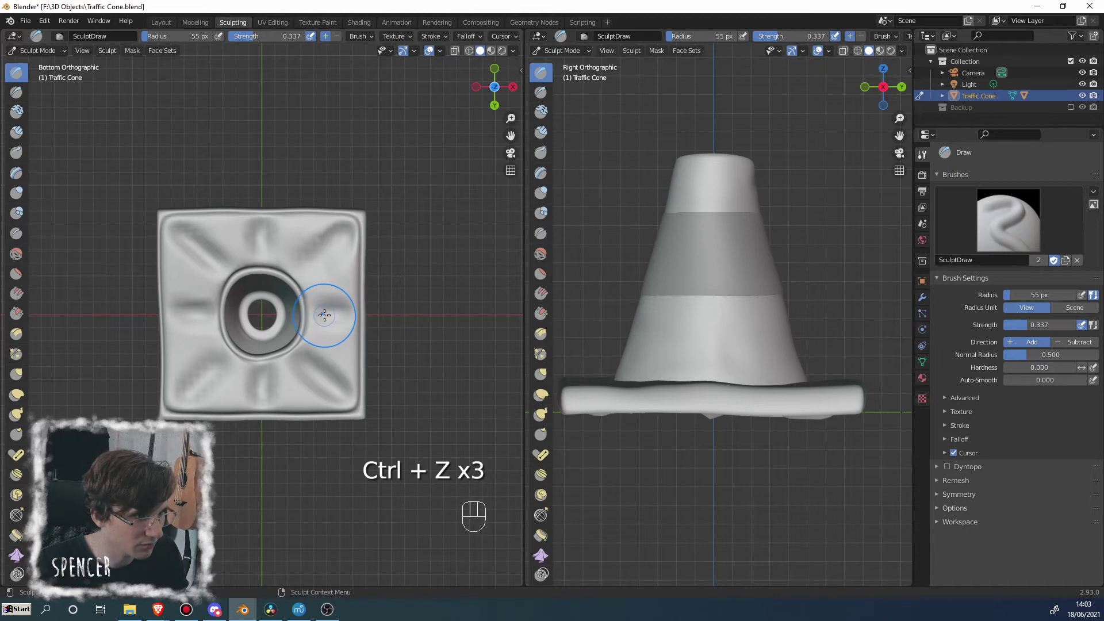
# Step: Sculpt subtle bulges into the cone's top band with the Draw brush in perspective, keeping the other viewport in front view
pyautogui.moveTo(335, 308)
pyautogui.mouseDown(button='middle')
pyautogui.moveTo(239, 439)
pyautogui.moveTo(251, 453)
pyautogui.moveTo(371, 450)
pyautogui.mouseUp(button='middle')
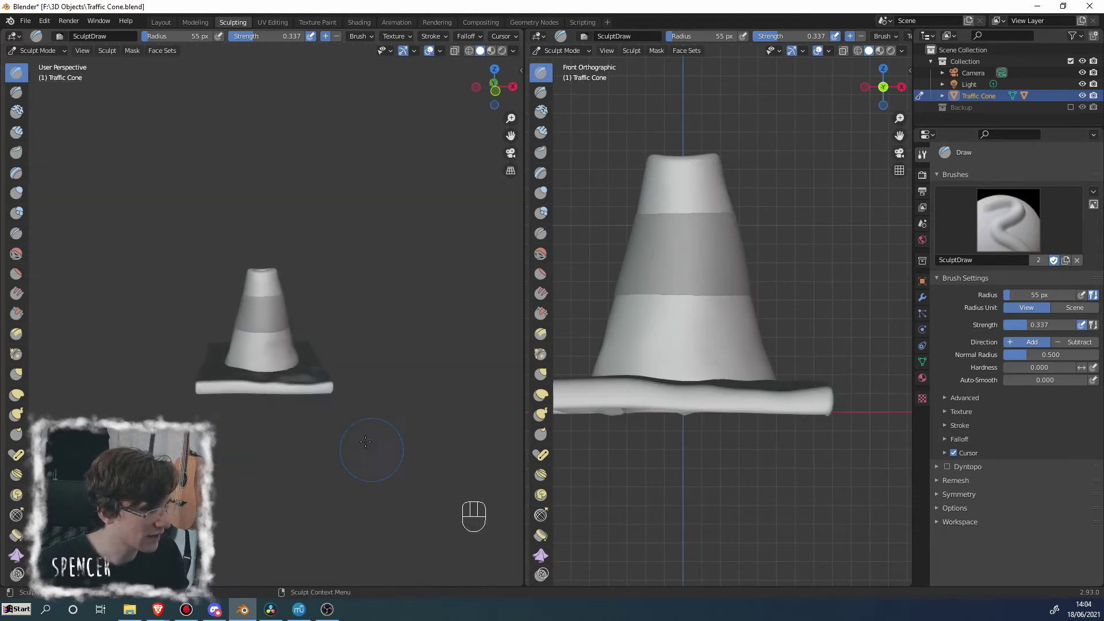
pyautogui.scroll(4, 363, 437)
pyautogui.moveTo(278, 235); pyautogui.dragTo(250, 259)
pyautogui.moveTo(253, 264)
pyautogui.mouseDown(button='middle')
pyautogui.moveTo(317, 272)
pyautogui.moveTo(270, 246)
pyautogui.mouseUp(button='middle')
pyautogui.moveTo(270, 246); pyautogui.dragTo(279, 244)
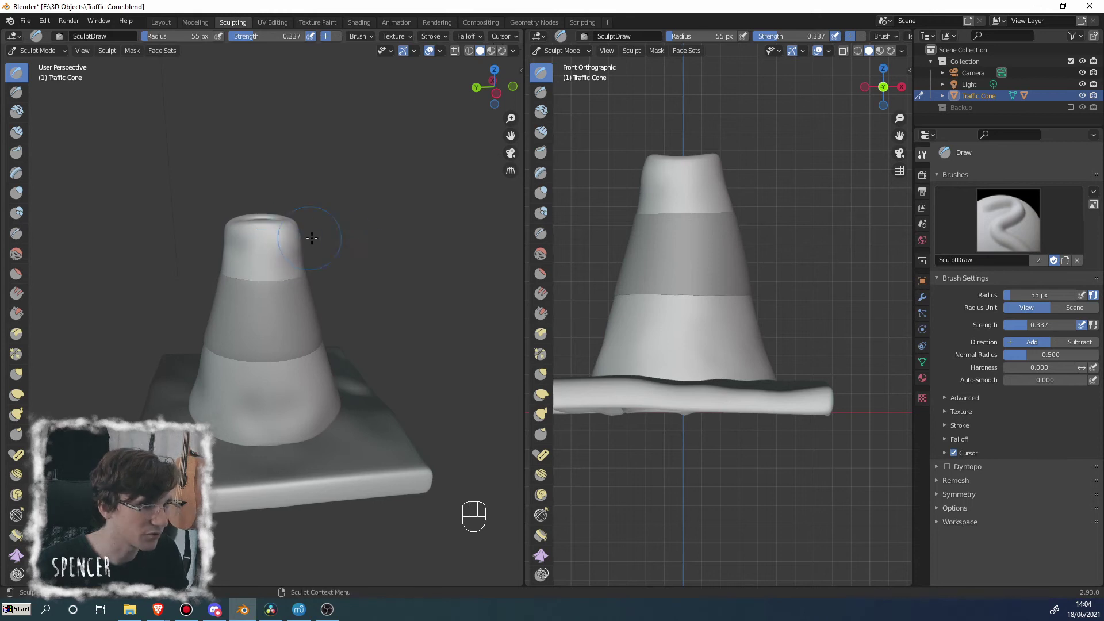
# Step: Examine the sculpted cone from several angles and toggle the Backup collection on and off for comparison
pyautogui.scroll(-1, 703, 321)
pyautogui.moveTo(702, 321)
pyautogui.mouseDown(button='middle')
pyautogui.moveTo(650, 368)
pyautogui.moveTo(723, 316)
pyautogui.mouseUp(button='middle')
pyautogui.scroll(-2, 644, 363)
pyautogui.click(1071, 107)
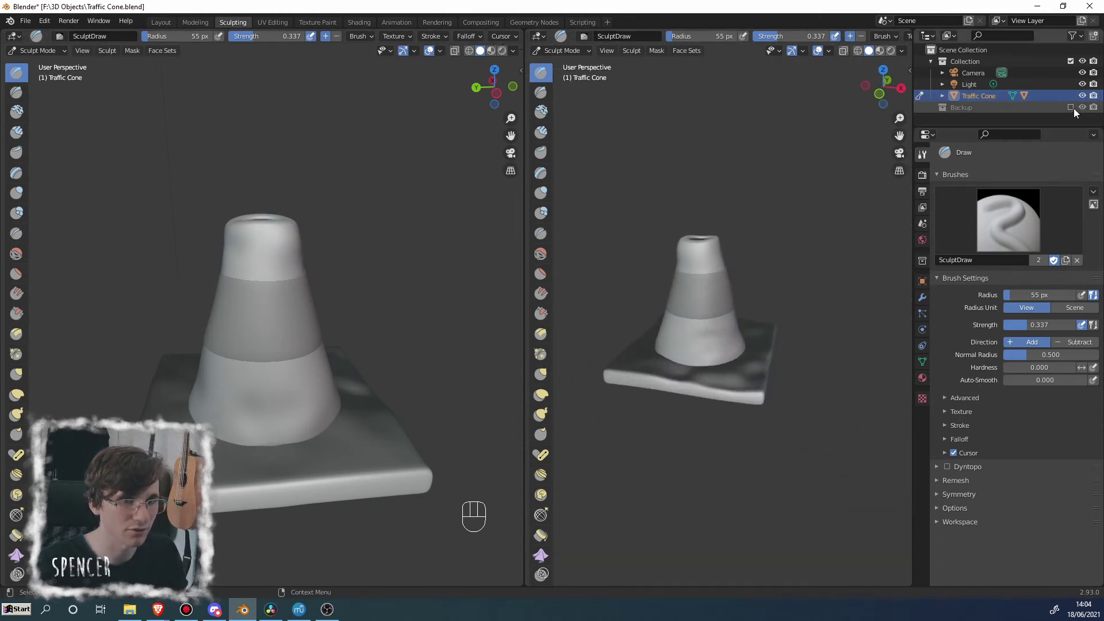
pyautogui.click(1072, 107)
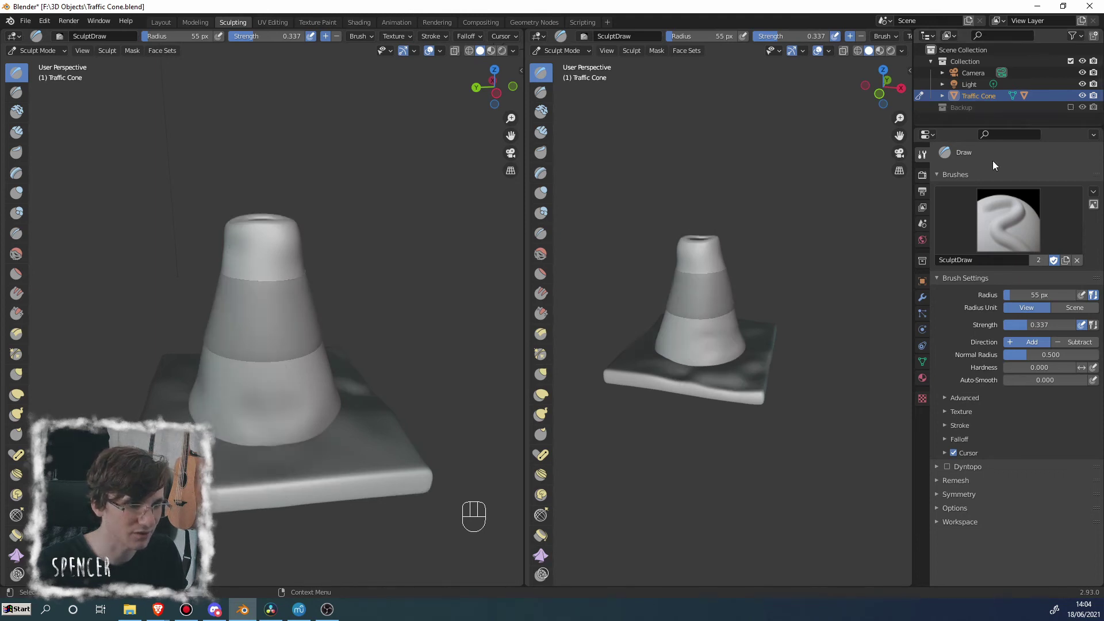
pyautogui.moveTo(747, 322); pyautogui.dragTo(752, 264, button='middle')
pyautogui.scroll(3, 774, 318)
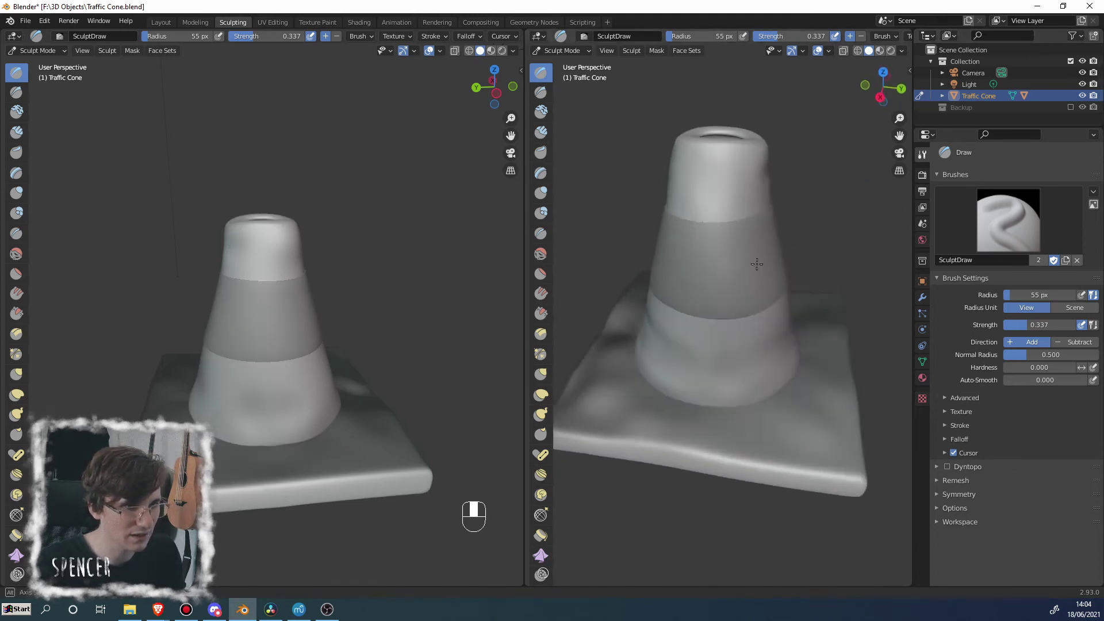
pyautogui.press('KP_Decimal')
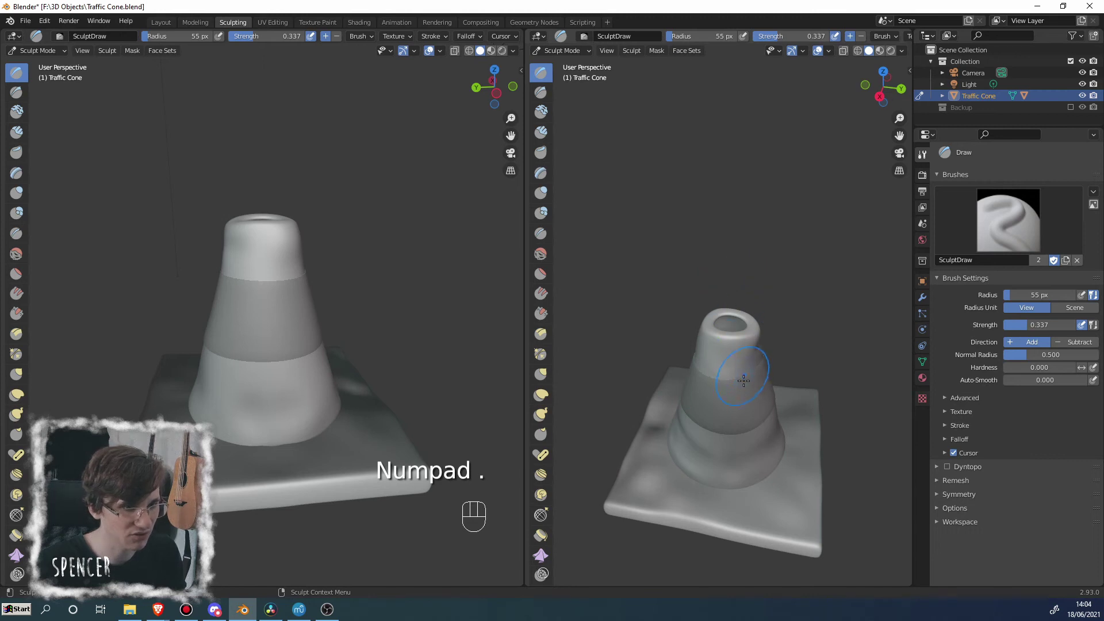
pyautogui.keyDown('shift'); pyautogui.moveTo(744, 380); pyautogui.dragTo(660, 238, button='middle'); pyautogui.keyUp('shift')
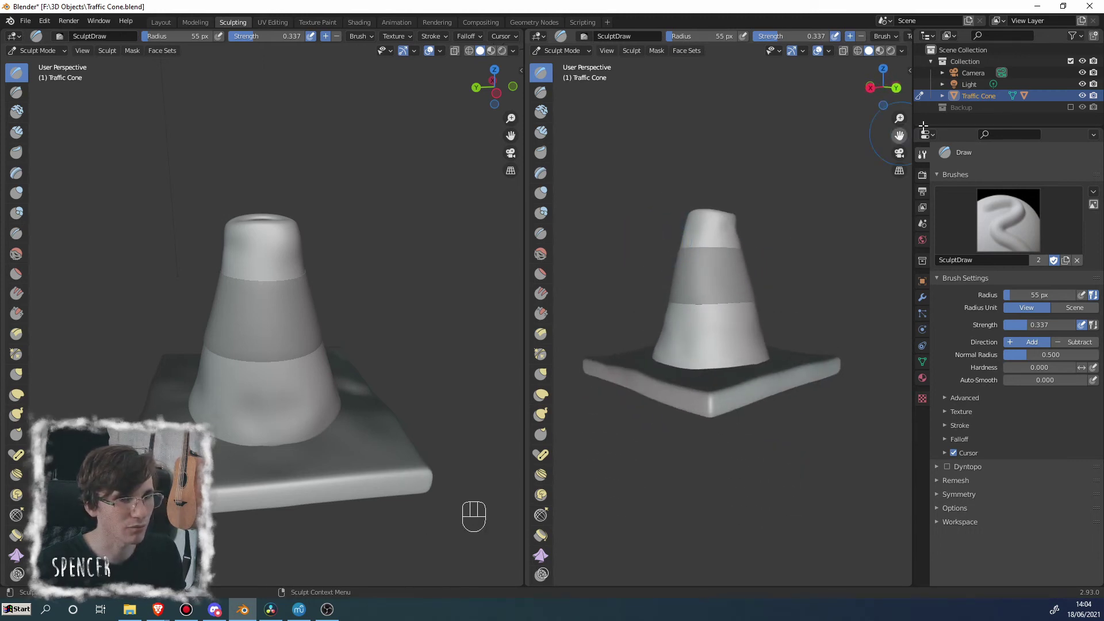
# Step: Enlarge the object list, expand the Traffic Cone hierarchy and make its Reflective Stripe the active sculpting object
pyautogui.click(943, 96)
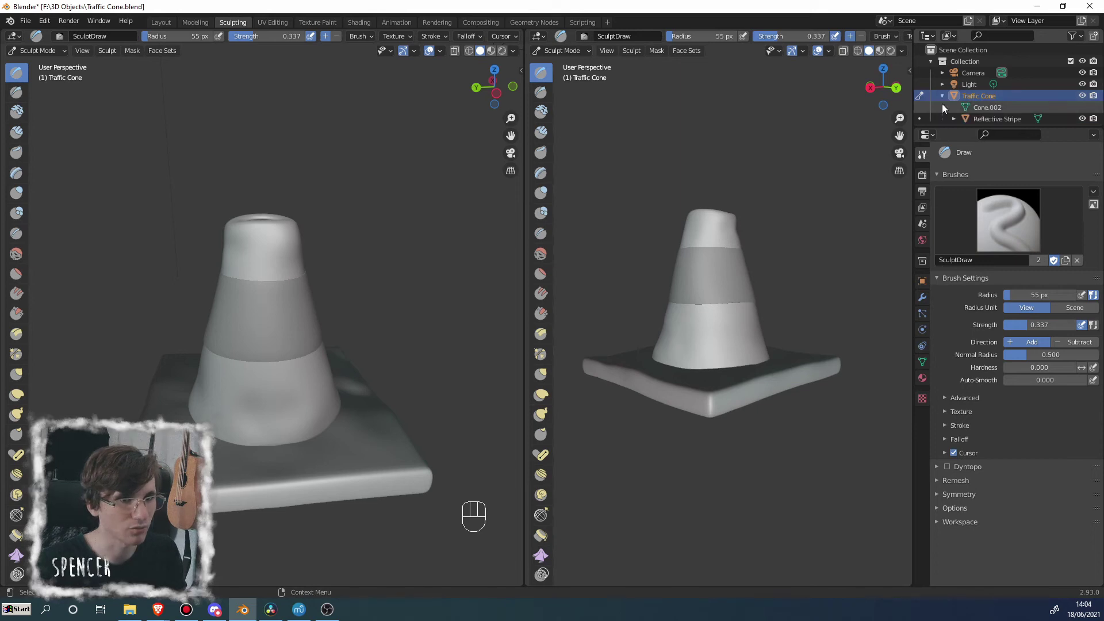
pyautogui.click(942, 95)
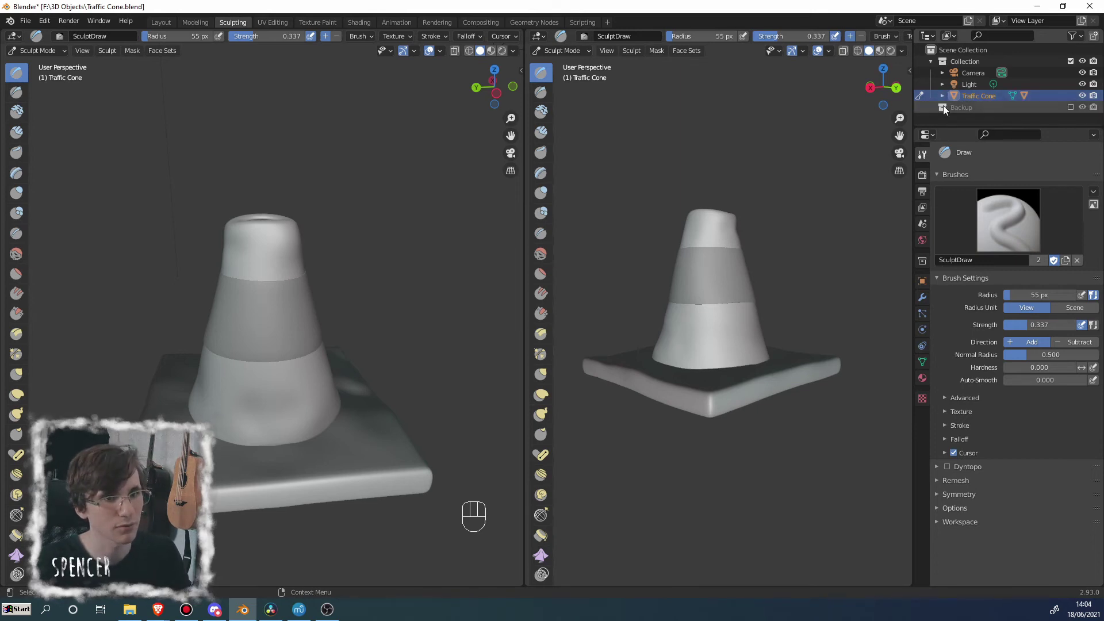
pyautogui.moveTo(944, 122); pyautogui.dragTo(944, 181)
pyautogui.click(942, 95)
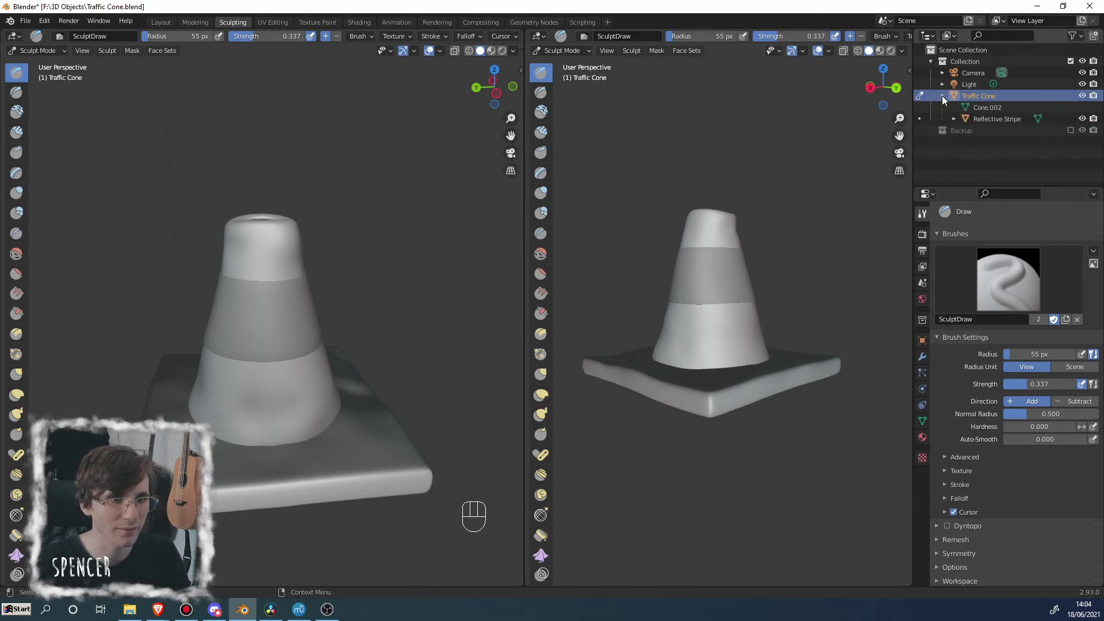
pyautogui.click(921, 119)
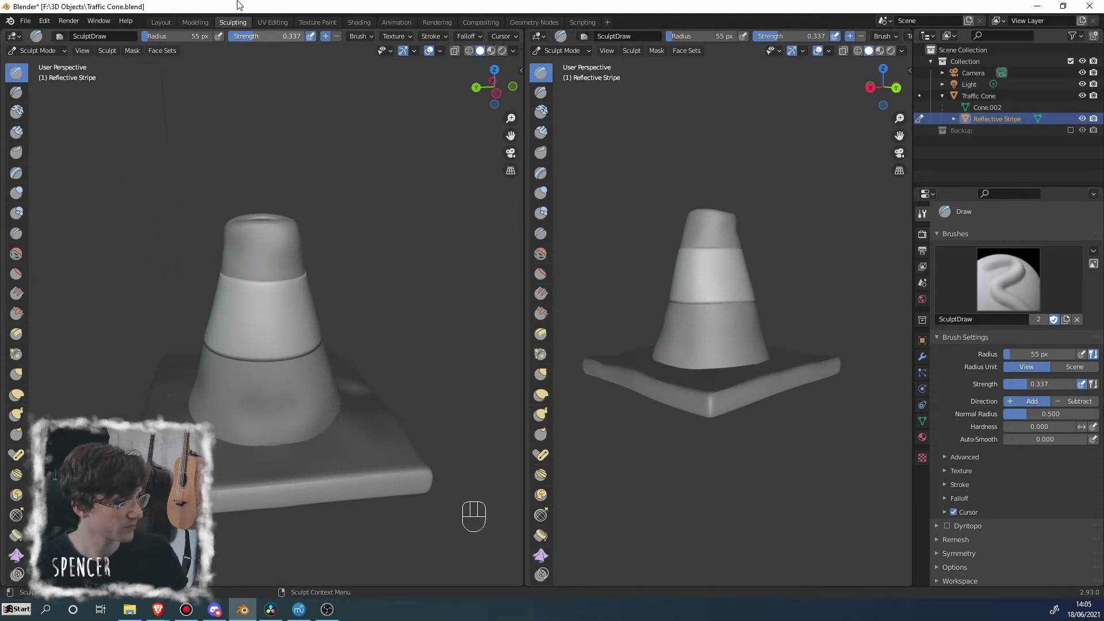
# Step: Save the file and choose the Cloth brush for sculpting the Reflective Stripe
pyautogui.hotkey('ctrl', 's')
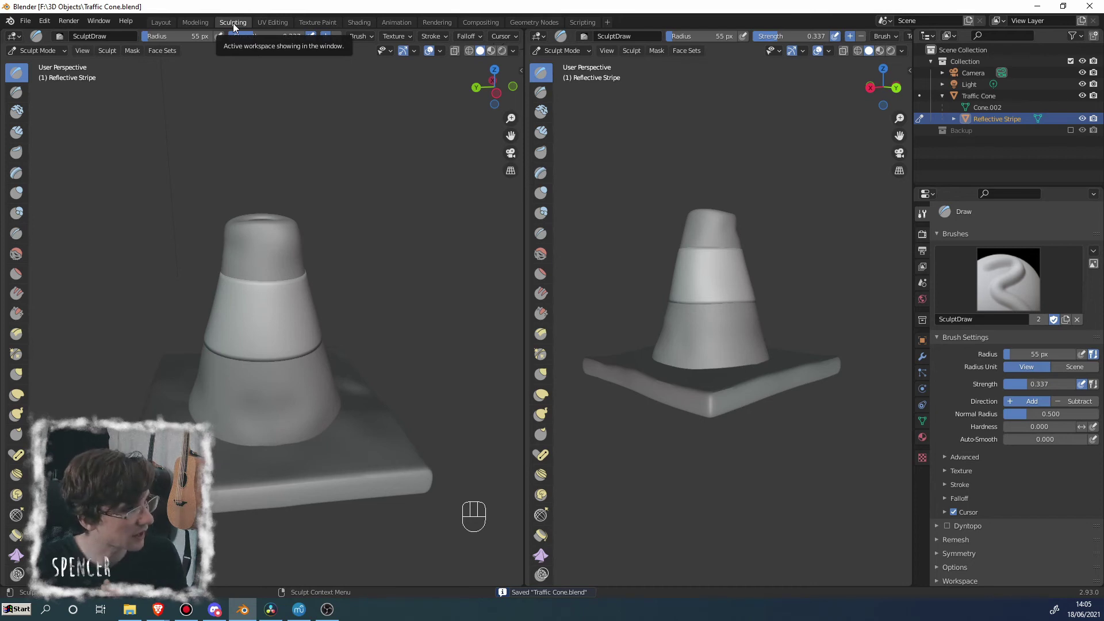
pyautogui.click(16, 556)
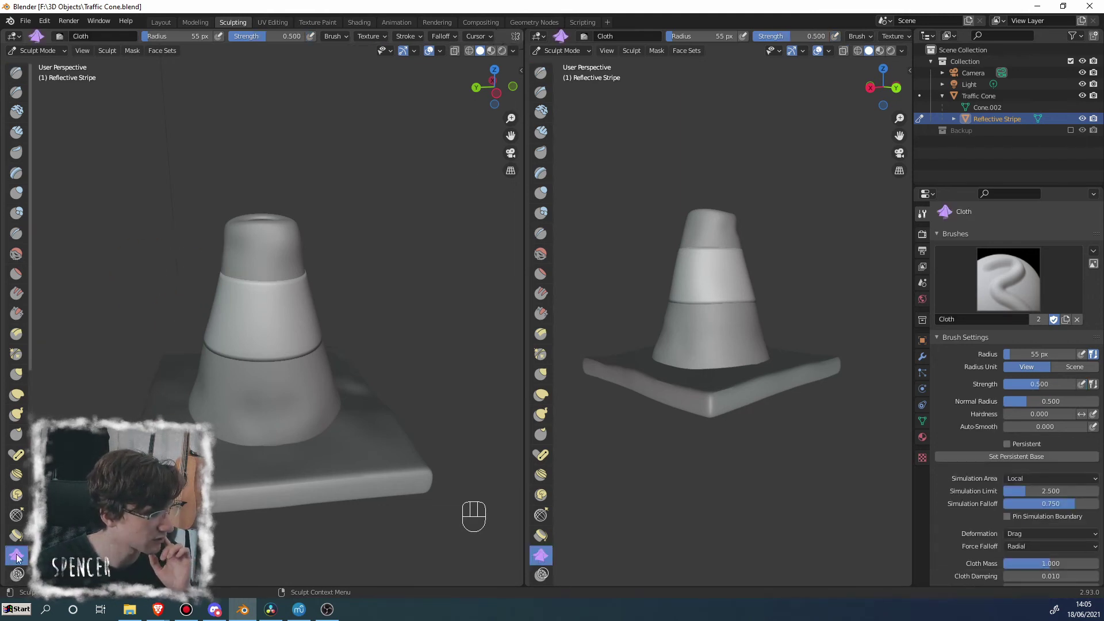
pyautogui.moveTo(254, 316)
pyautogui.mouseDown(button='middle')
pyautogui.moveTo(306, 303)
pyautogui.moveTo(286, 306)
pyautogui.mouseUp(button='middle')
pyautogui.moveTo(287, 306)
pyautogui.mouseDown()
pyautogui.moveTo(263, 326)
pyautogui.moveTo(234, 328)
pyautogui.moveTo(259, 323)
pyautogui.mouseUp()
pyautogui.moveTo(259, 322); pyautogui.dragTo(313, 289, button='middle')
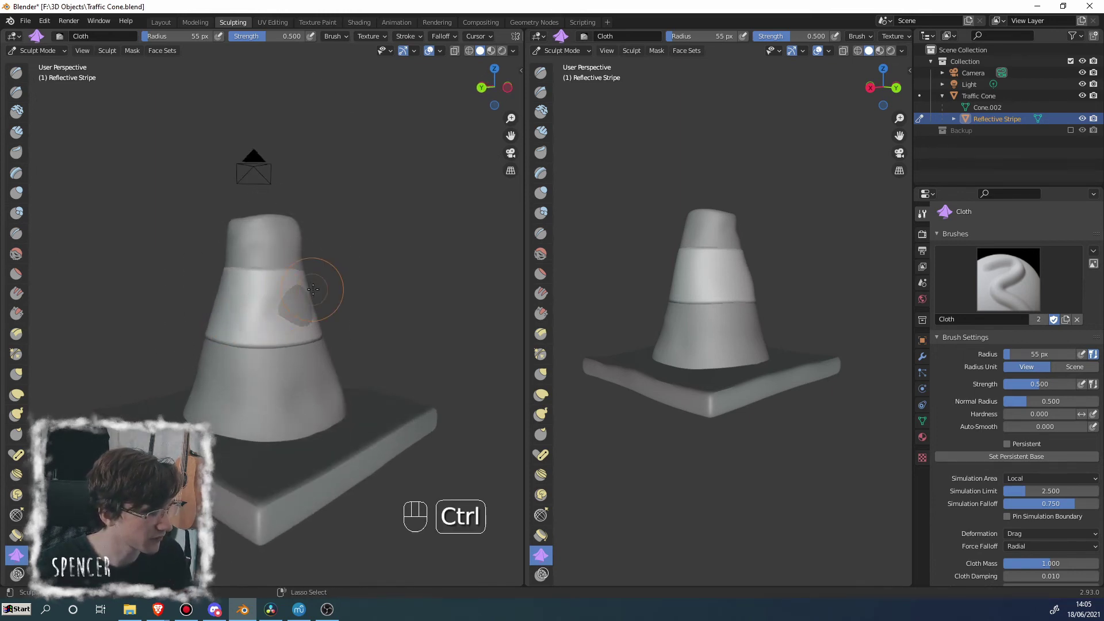
pyautogui.hotkey('ctrl', 'z')
# Step: Set the Cloth brush radius to 35 px and sculpt subtle folds into the Reflective Stripe, undoing any unwanted stroke
pyautogui.scroll(4, 288, 300)
pyautogui.press('f')
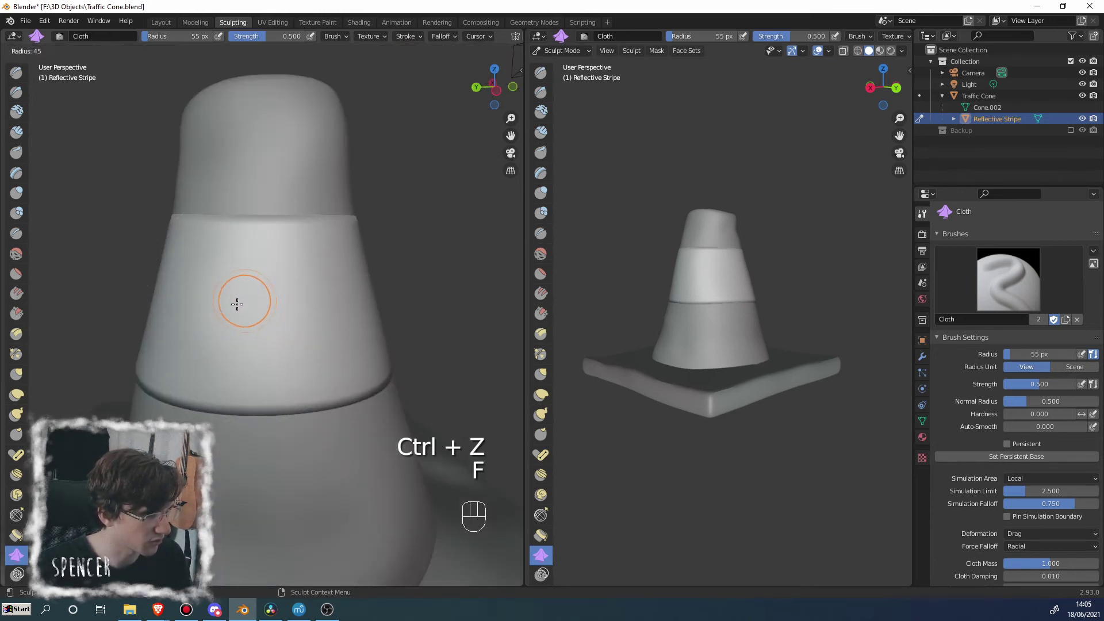
pyautogui.click(232, 306)
pyautogui.moveTo(232, 306); pyautogui.dragTo(259, 313)
pyautogui.moveTo(168, 333)
pyautogui.mouseDown(button='middle')
pyautogui.moveTo(239, 313)
pyautogui.moveTo(227, 323)
pyautogui.moveTo(289, 269)
pyautogui.mouseUp(button='middle')
pyautogui.hotkey('ctrl', 'z')
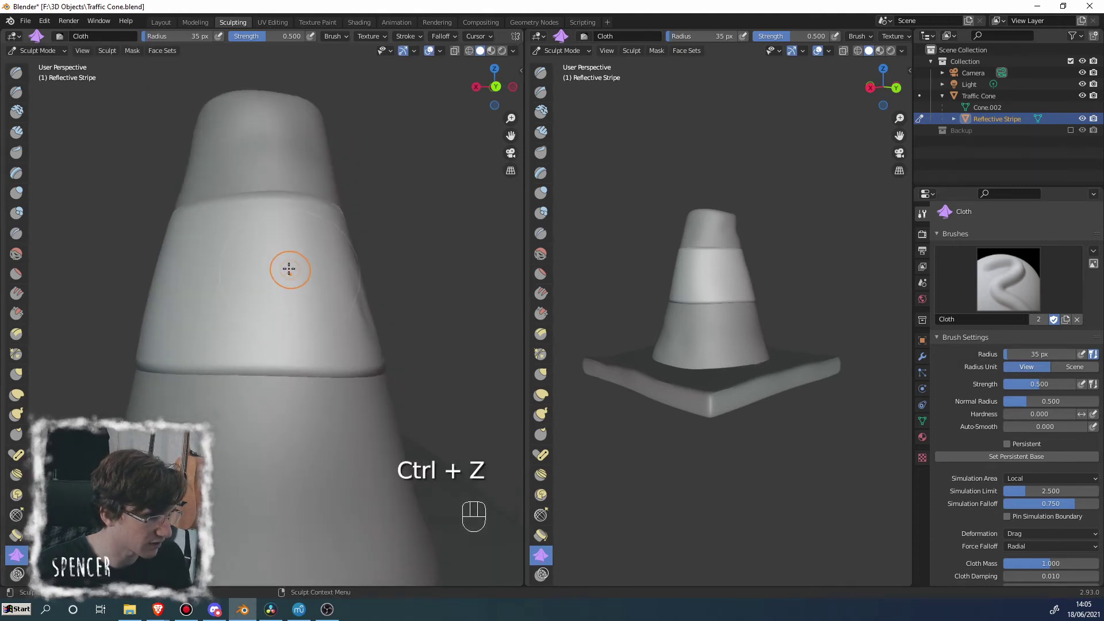
pyautogui.moveTo(184, 291); pyautogui.dragTo(265, 256, button='middle')
pyautogui.moveTo(264, 257); pyautogui.dragTo(210, 281)
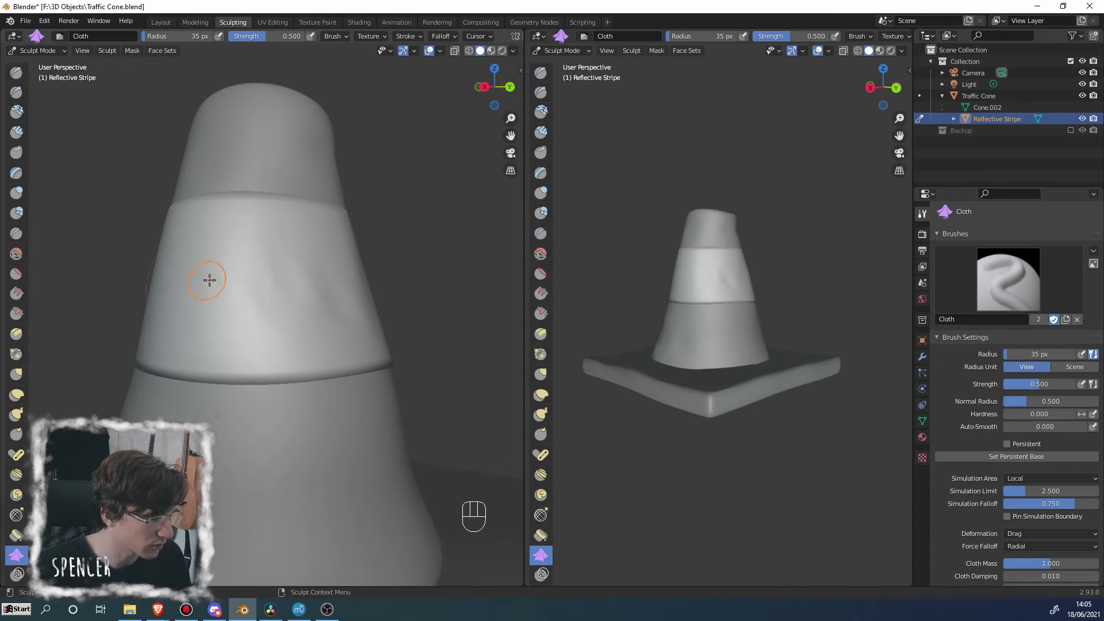
# Step: Sculpt more Cloth folds around the Reflective Stripe, undoing each stroke that lets the cone clip through
pyautogui.moveTo(163, 335); pyautogui.dragTo(295, 338, button='middle')
pyautogui.moveTo(301, 271)
pyautogui.mouseDown()
pyautogui.moveTo(247, 330)
pyautogui.moveTo(228, 327)
pyautogui.mouseUp()
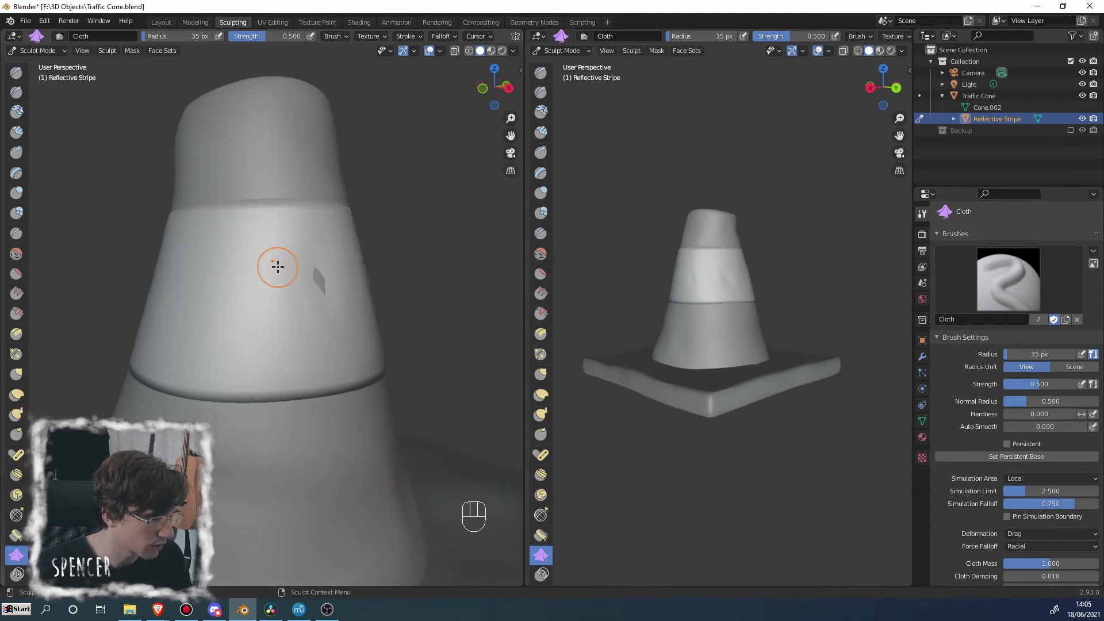
pyautogui.hotkey('ctrl', 'z')
pyautogui.moveTo(318, 297); pyautogui.dragTo(268, 285, button='middle')
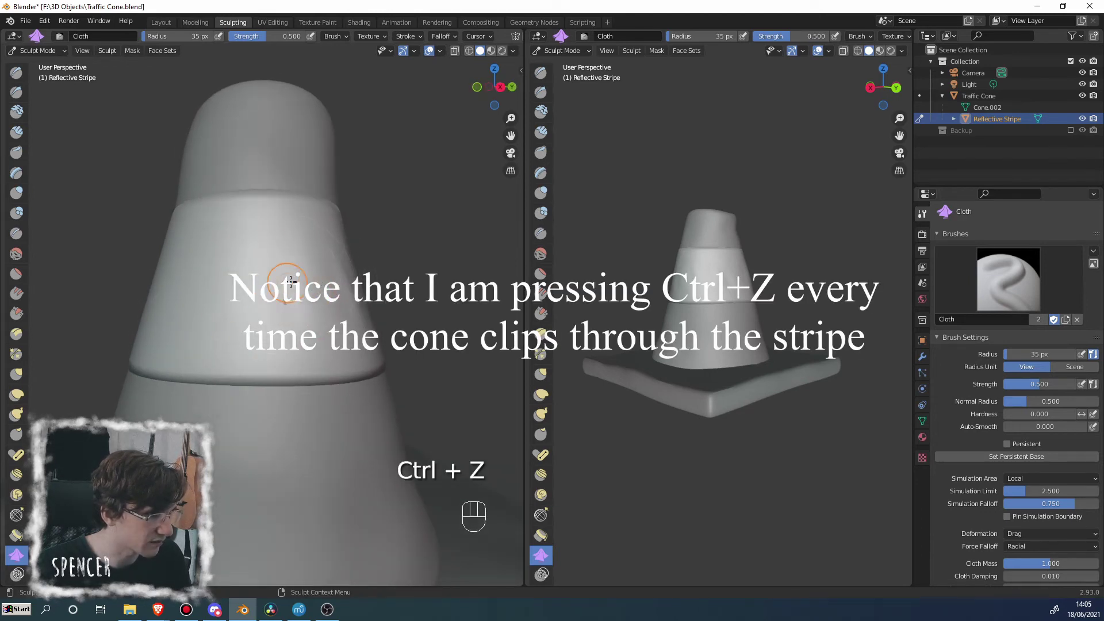
pyautogui.hotkey('ctrl', 'z')
pyautogui.moveTo(214, 315); pyautogui.dragTo(233, 269, button='middle')
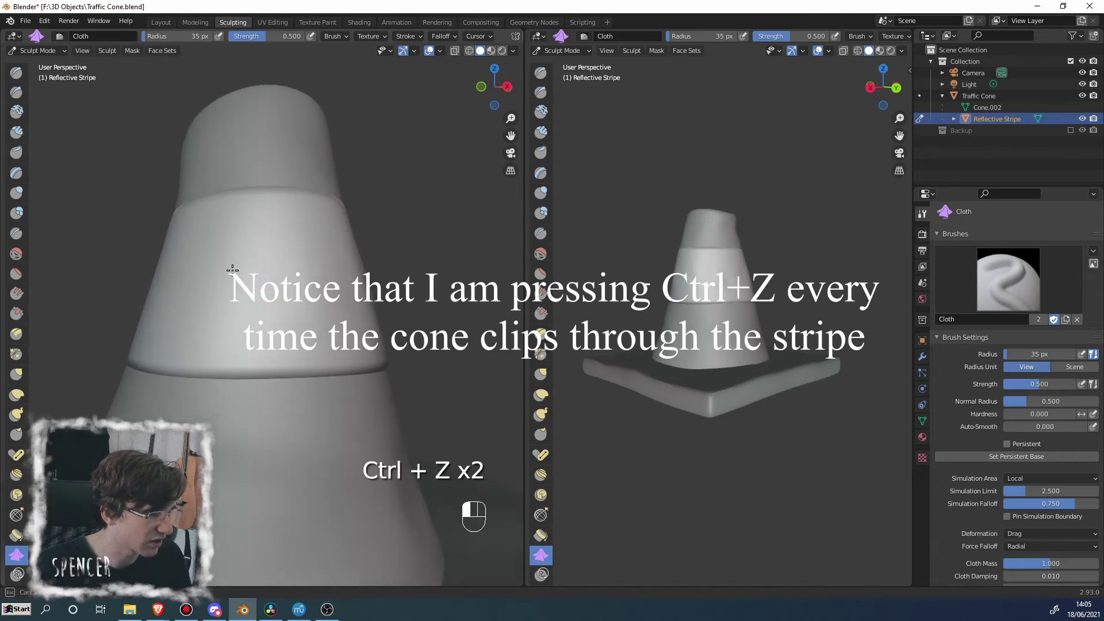
pyautogui.moveTo(192, 320); pyautogui.dragTo(283, 284, button='middle')
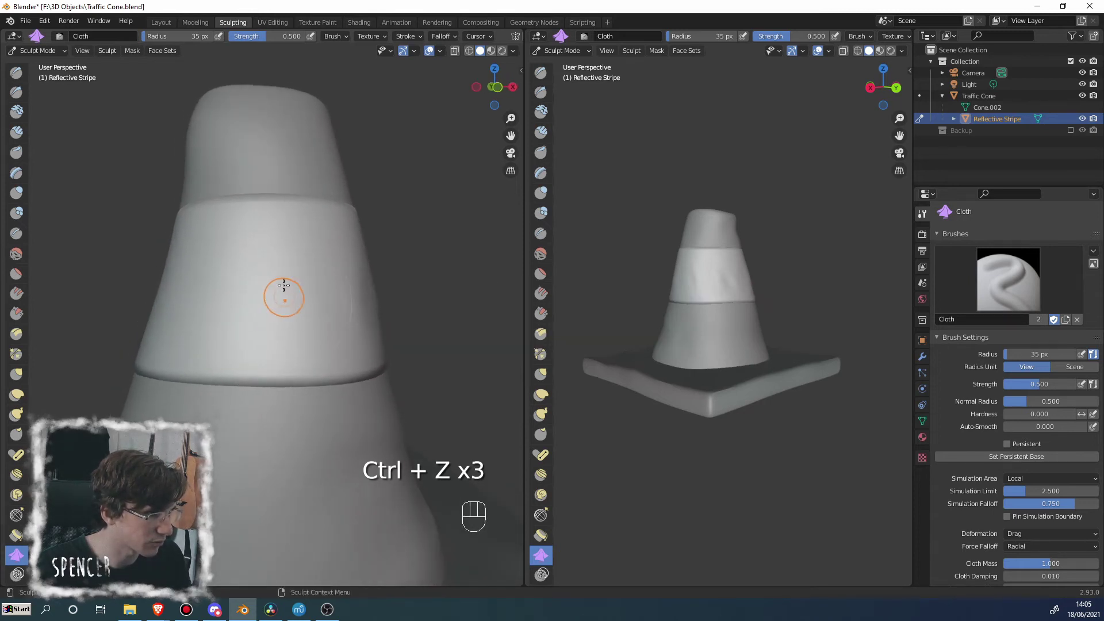
pyautogui.moveTo(262, 269); pyautogui.dragTo(190, 296)
pyautogui.hotkey('ctrl', 'z')
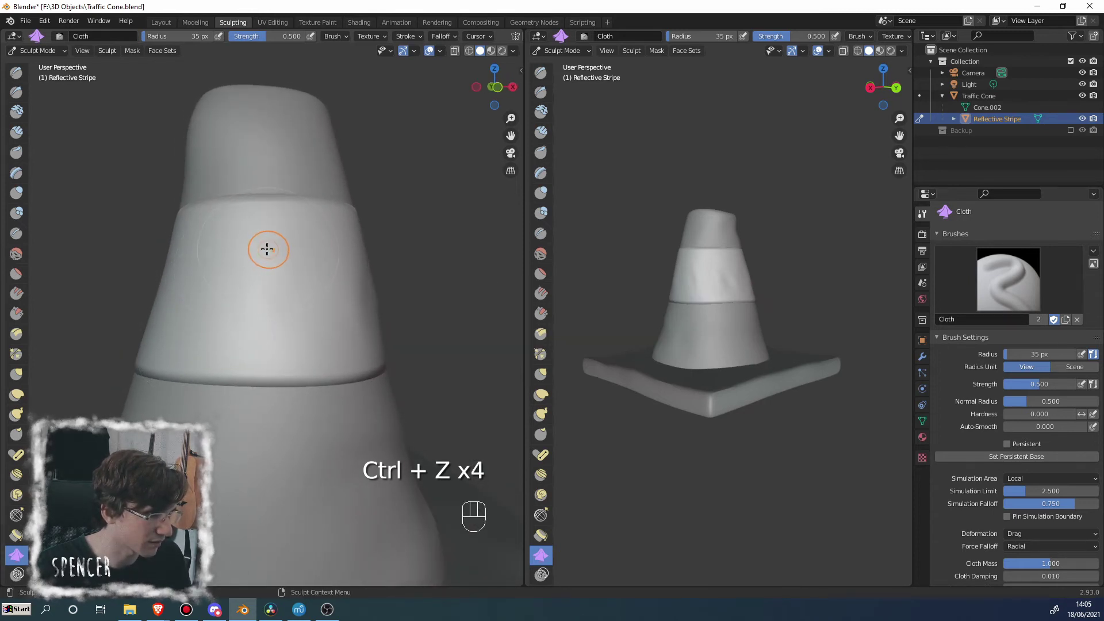
pyautogui.moveTo(204, 240); pyautogui.dragTo(300, 277, button='middle')
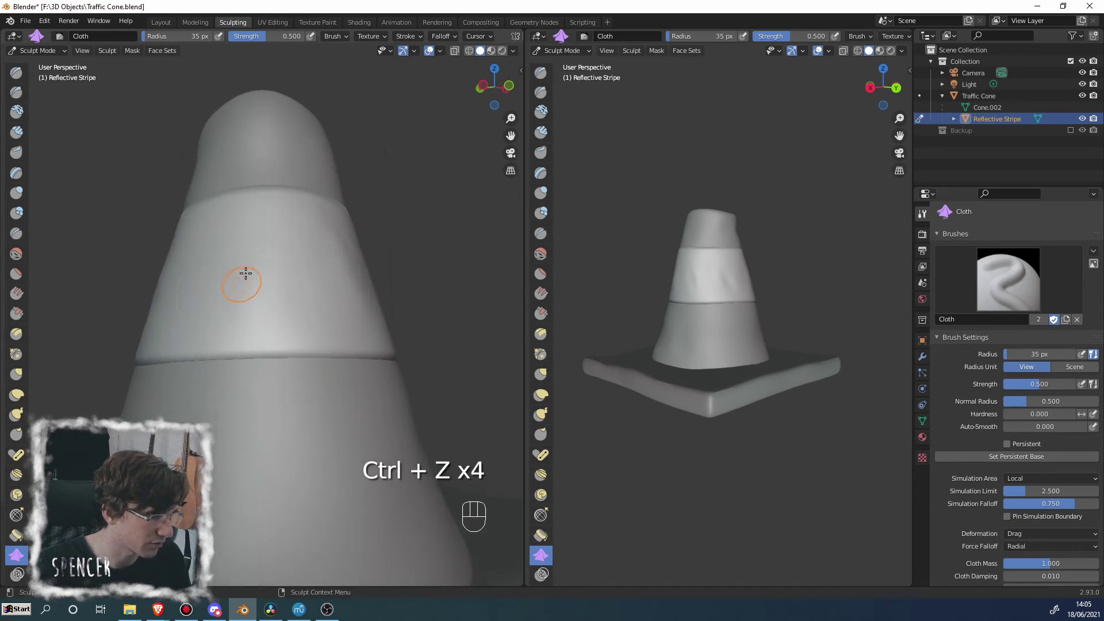
# Step: Continue the Cloth folds on another side of the stripe and undo the strokes that deform it too much
pyautogui.moveTo(197, 294); pyautogui.dragTo(269, 269, button='middle')
pyautogui.hotkey('ctrl', 'z')
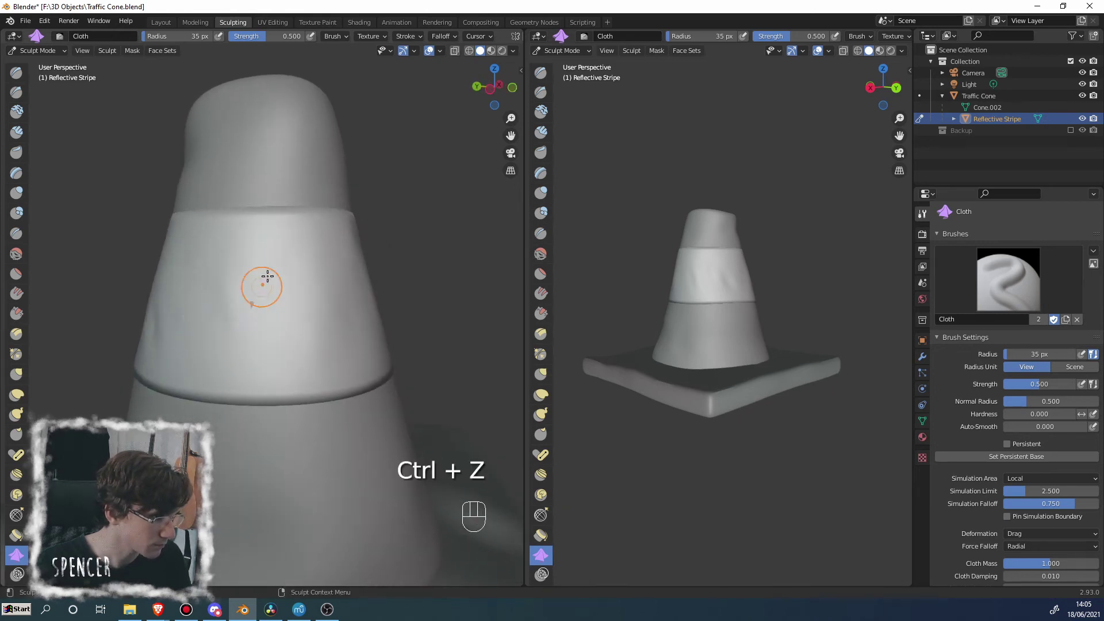
pyautogui.hotkey('ctrl', 'z')
pyautogui.moveTo(240, 254)
pyautogui.mouseDown()
pyautogui.moveTo(203, 233)
pyautogui.moveTo(198, 285)
pyautogui.mouseUp()
pyautogui.hotkey('ctrl', 'z')
pyautogui.hotkey('ctrl', 'z')
pyautogui.moveTo(226, 326); pyautogui.dragTo(309, 324, button='middle')
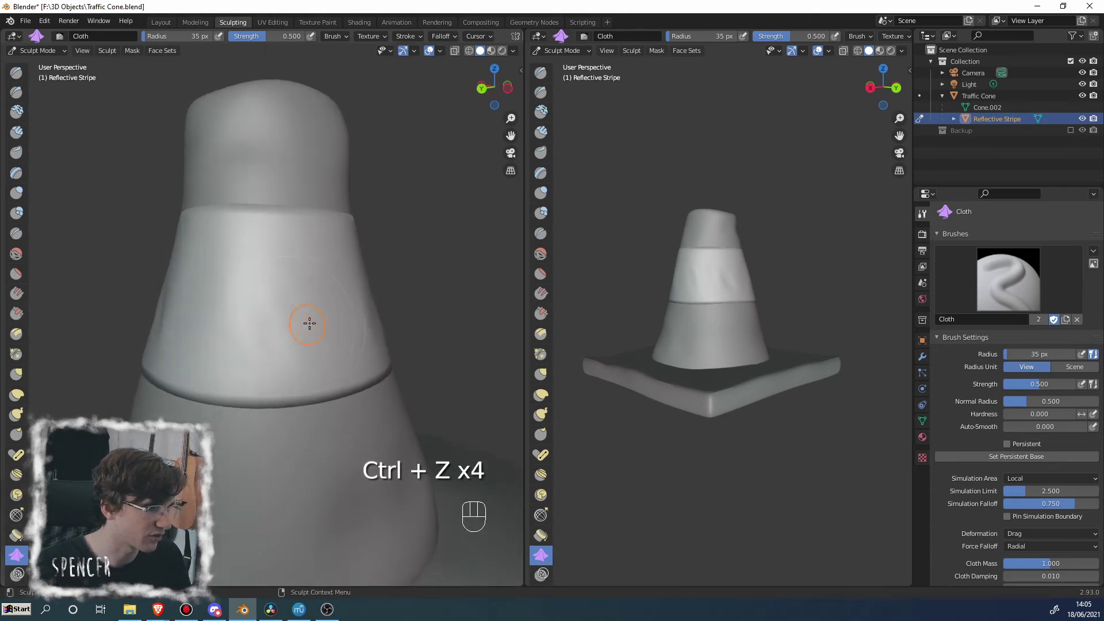
# Step: Try Cloth strokes near the Reflective Stripe's upper edge and undo them
pyautogui.moveTo(236, 222); pyautogui.dragTo(308, 276, button='middle')
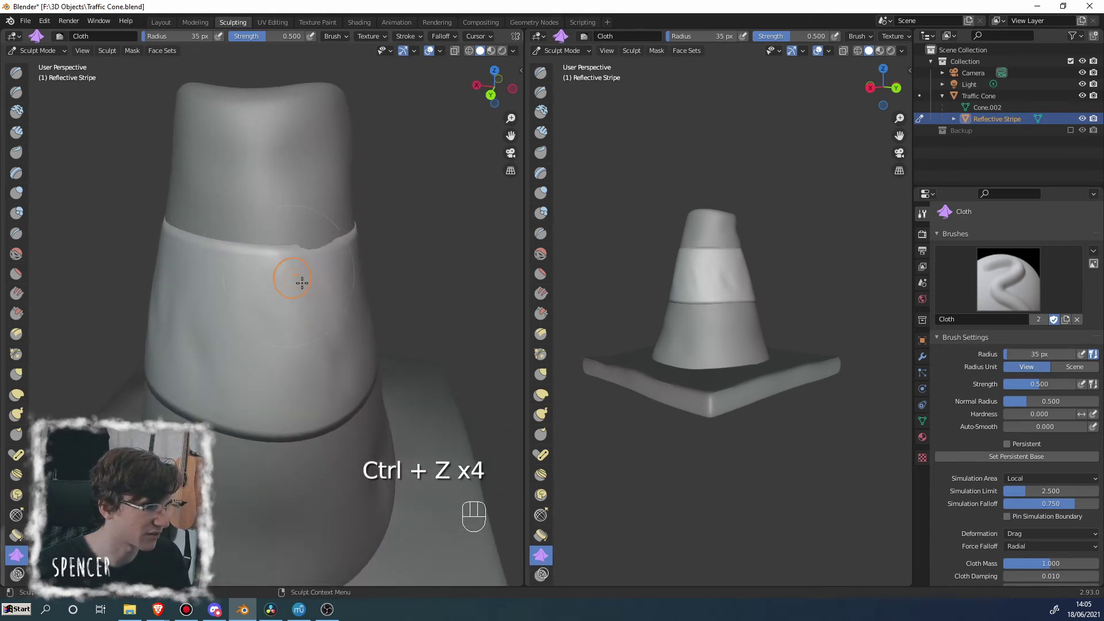
pyautogui.hotkey('ctrl', 'z')
pyautogui.hotkey('ctrl', 'z')
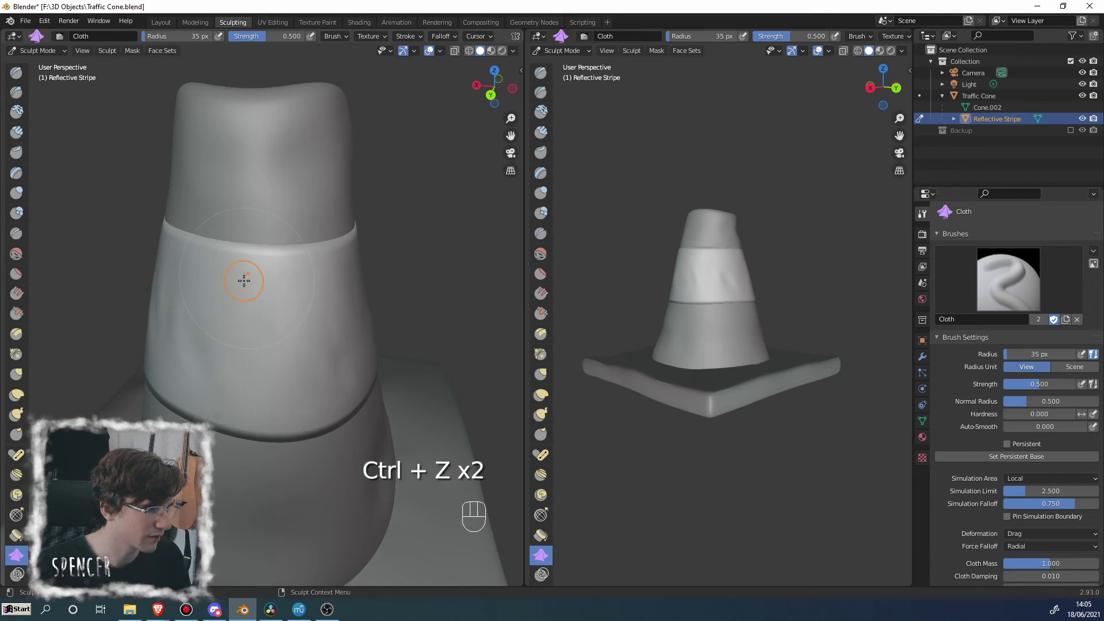
pyautogui.moveTo(260, 390); pyautogui.dragTo(234, 258, button='middle')
pyautogui.moveTo(234, 259); pyautogui.dragTo(246, 244)
pyautogui.hotkey('ctrl', 'z')
pyautogui.hotkey('ctrl', 'z')
# Step: Reduce the Cloth brush to a radius of 31 px and a strength of 0.285
pyautogui.press('f')
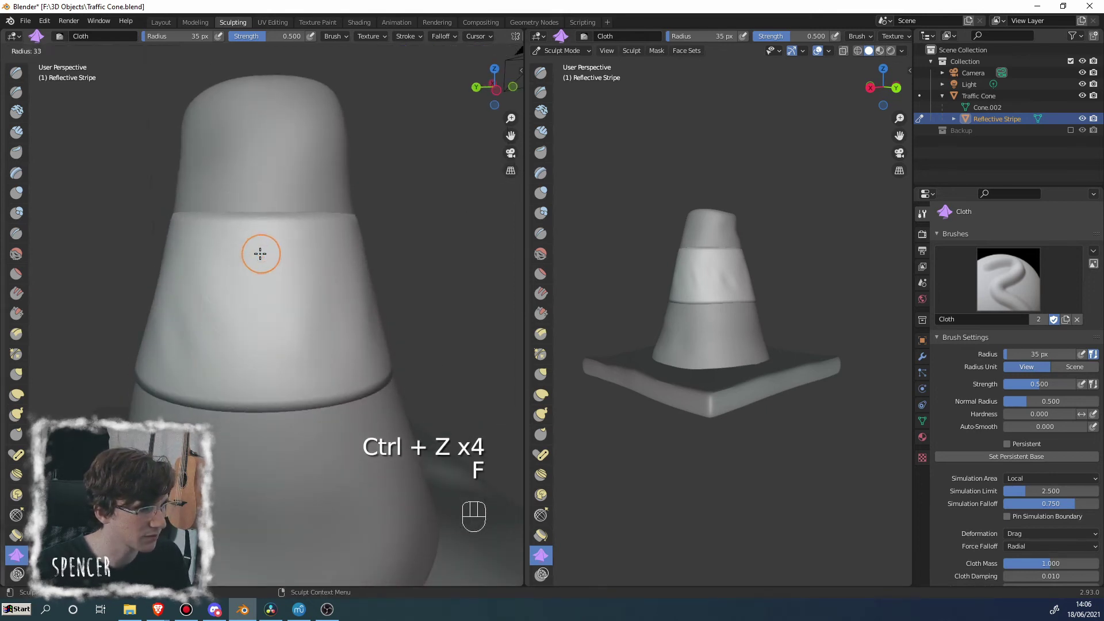
pyautogui.click(258, 254)
pyautogui.hotkey('shift', 'f')
pyautogui.click(241, 276)
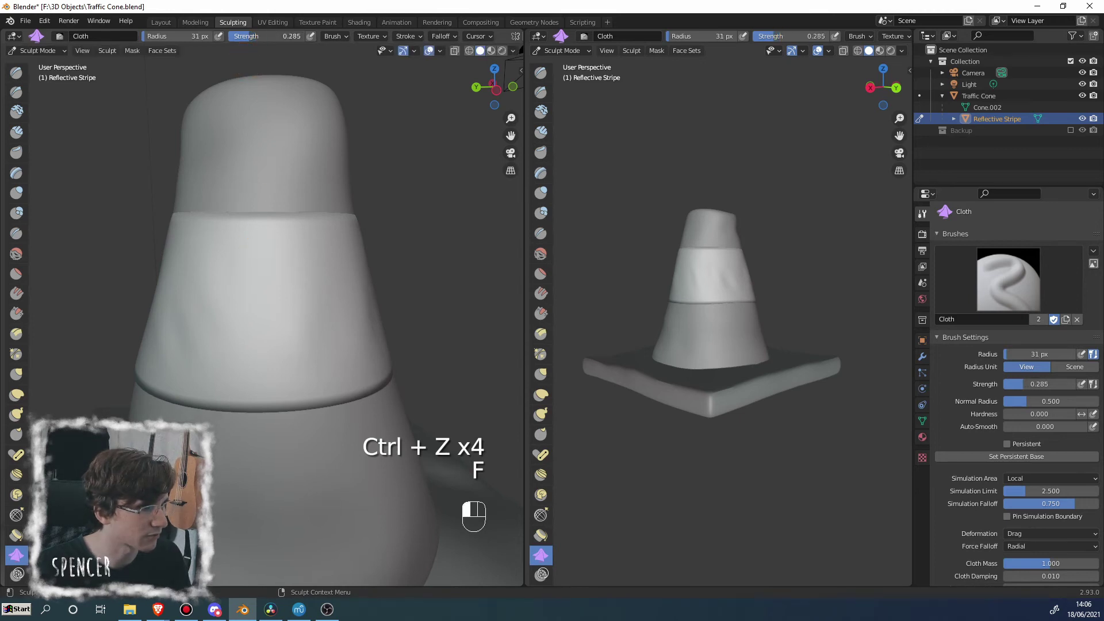
# Step: Sculpt gentler folds into the Reflective Stripe with the weakened Cloth brush, undoing strokes that expose the cone
pyautogui.moveTo(249, 365); pyautogui.dragTo(274, 316, button='middle')
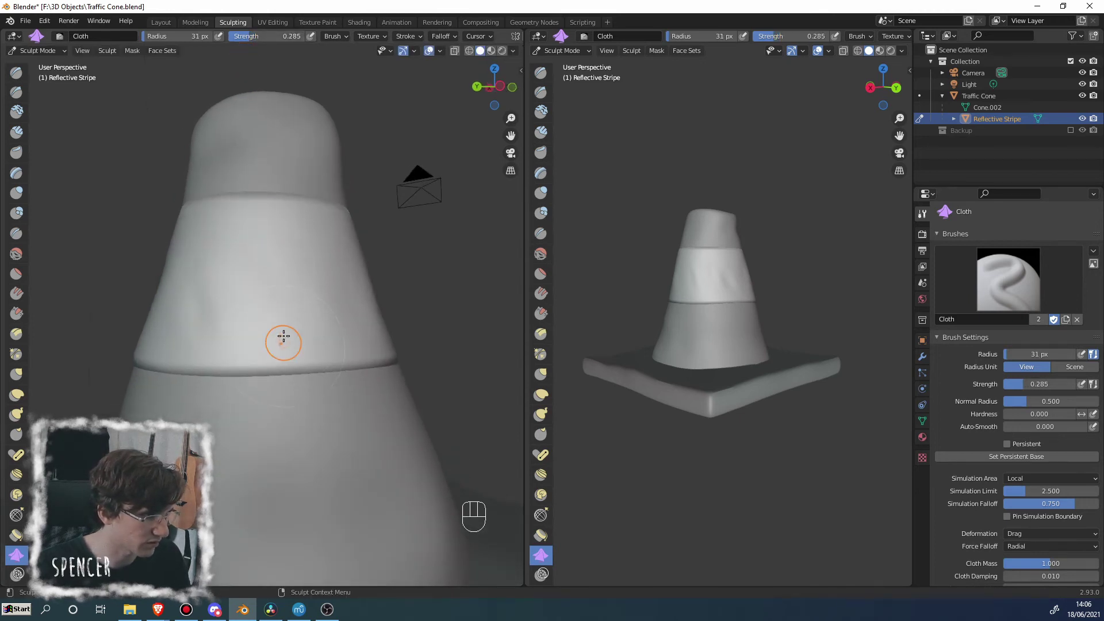
pyautogui.moveTo(253, 263); pyautogui.dragTo(232, 286, button='middle')
pyautogui.moveTo(261, 282)
pyautogui.mouseDown()
pyautogui.moveTo(249, 311)
pyautogui.moveTo(272, 330)
pyautogui.mouseUp()
pyautogui.hotkey('ctrl', 'z')
pyautogui.hotkey('ctrl', 'z')
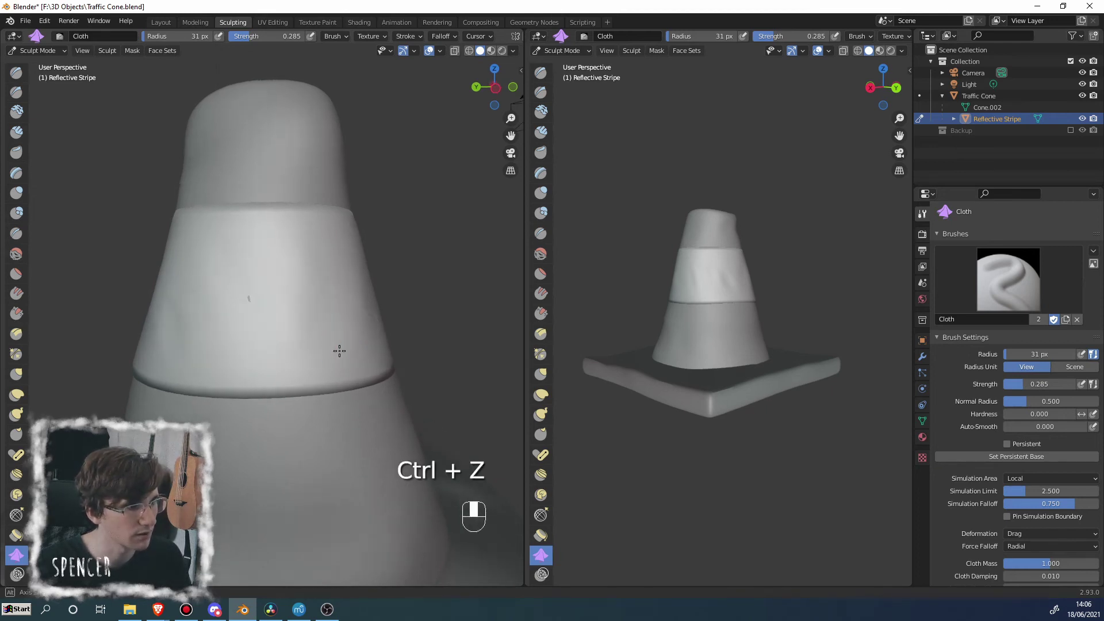
pyautogui.moveTo(328, 333); pyautogui.dragTo(222, 279, button='middle')
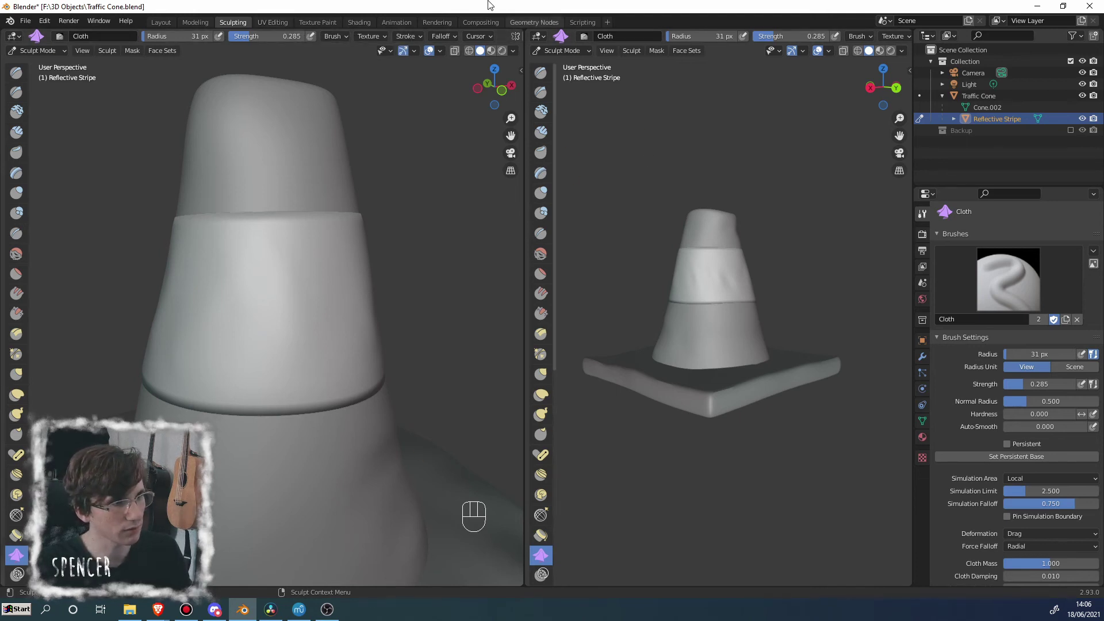
# Step: Save the file and look through the Cloth brush's simulation settings
pyautogui.hotkey('ctrl', 's')
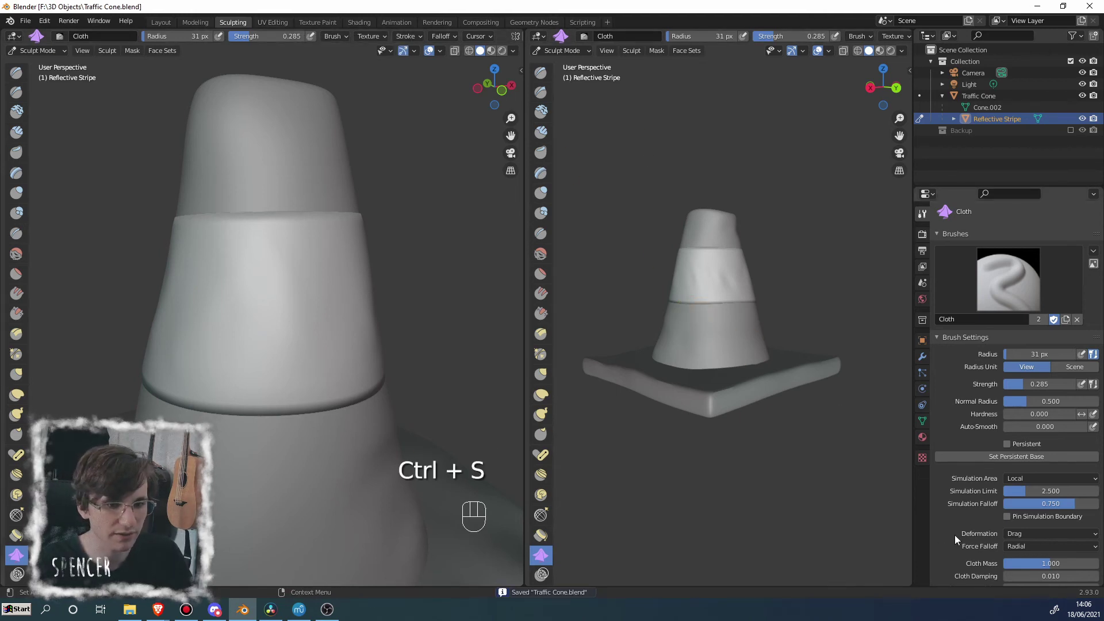
pyautogui.scroll(-4, 955, 535)
pyautogui.scroll(-3, 956, 535)
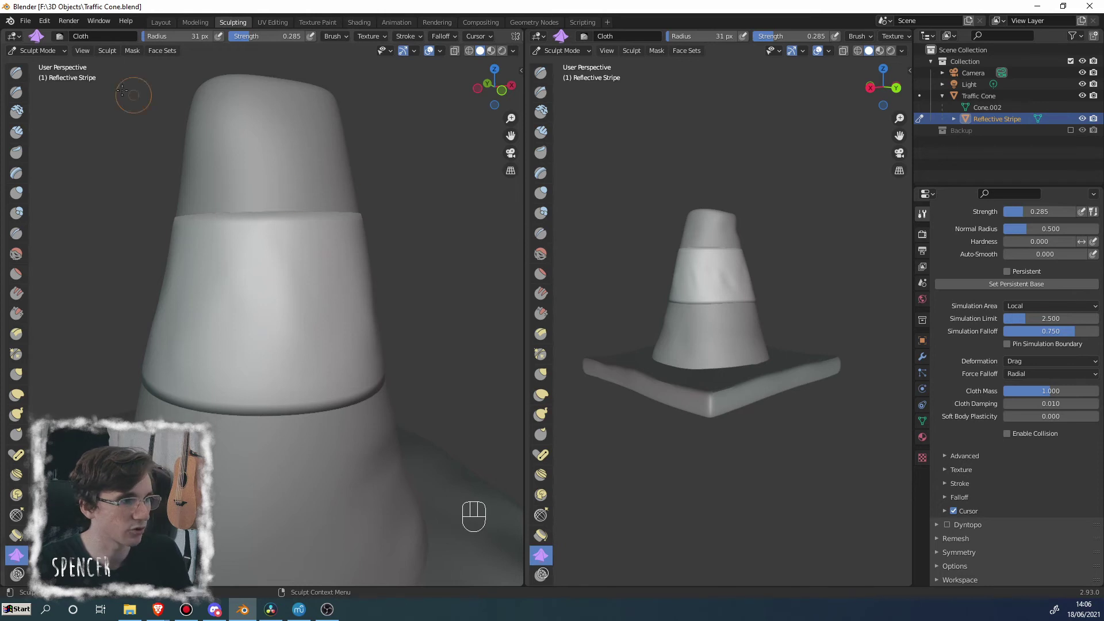
pyautogui.hotkey('ctrl', 's')
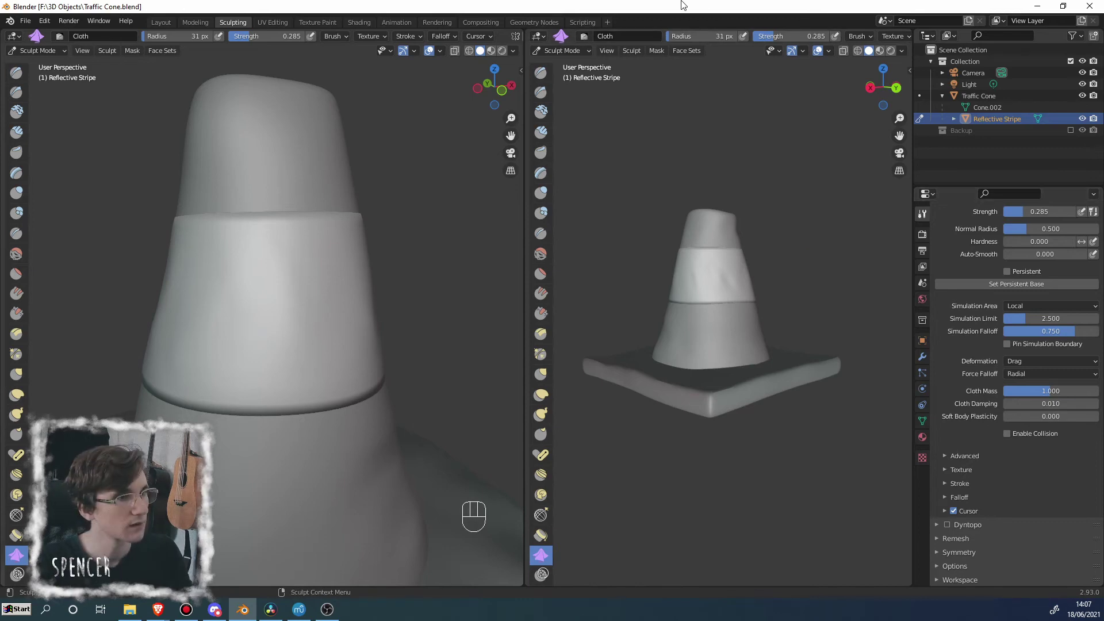
# Step: Make the Traffic Cone the active sculpting object instead of the Reflective Stripe
pyautogui.moveTo(306, 227)
pyautogui.mouseDown(button='middle')
pyautogui.moveTo(395, 260)
pyautogui.moveTo(456, 217)
pyautogui.moveTo(416, 202)
pyautogui.moveTo(315, 218)
pyautogui.moveTo(378, 160)
pyautogui.moveTo(385, 195)
pyautogui.moveTo(341, 197)
pyautogui.moveTo(364, 207)
pyautogui.moveTo(284, 230)
pyautogui.moveTo(349, 376)
pyautogui.mouseUp(button='middle')
pyautogui.press('Tab')
pyautogui.press('Tab')
pyautogui.press('Tab')
pyautogui.press('Tab')
pyautogui.hotkey('alt', 'q')
pyautogui.moveTo(291, 168); pyautogui.dragTo(362, 167, button='middle')
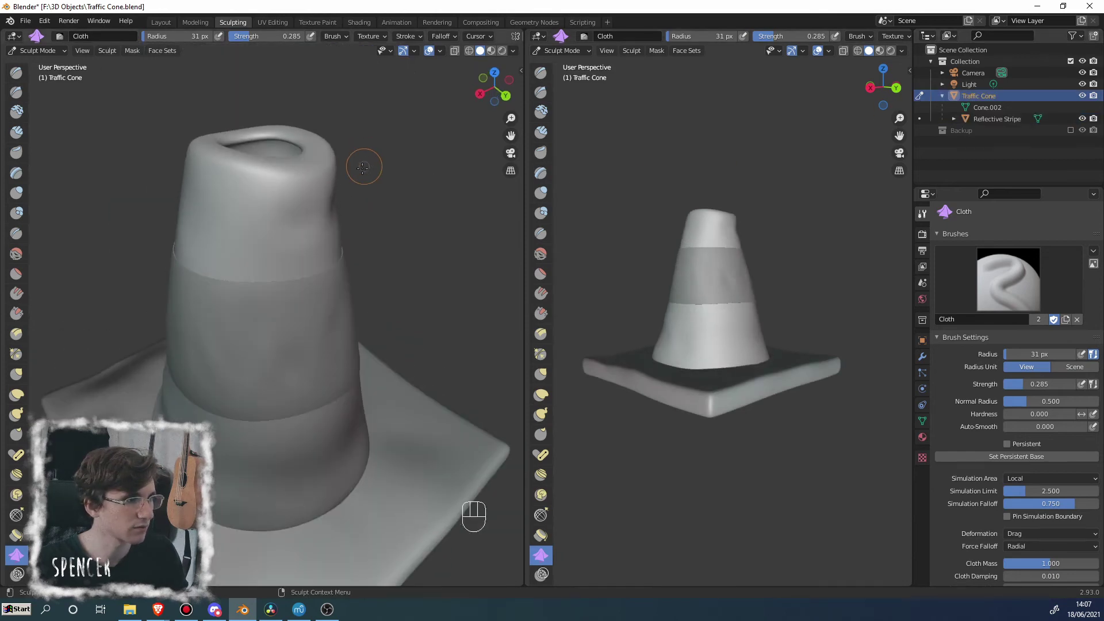
# Step: Return the Traffic Cone to Object Mode, check its mesh in Edit Mode, and switch to the Layout workspace
pyautogui.click(29, 52)
pyautogui.click(32, 68)
pyautogui.press('Tab')
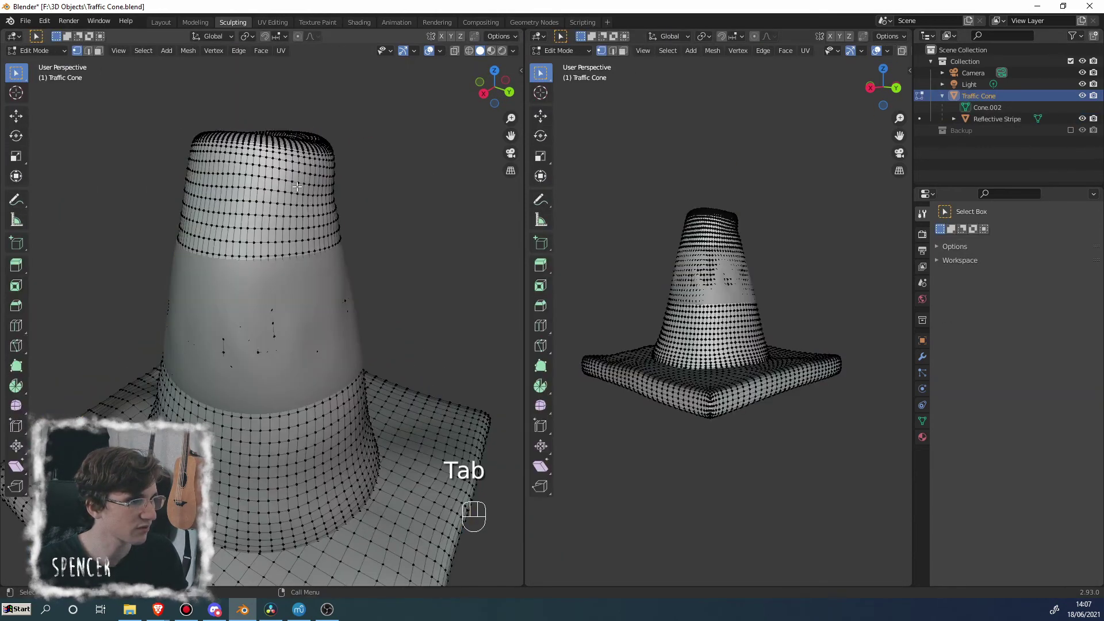
pyautogui.moveTo(273, 205); pyautogui.dragTo(261, 88, button='middle')
pyautogui.press('Tab')
pyautogui.click(161, 22)
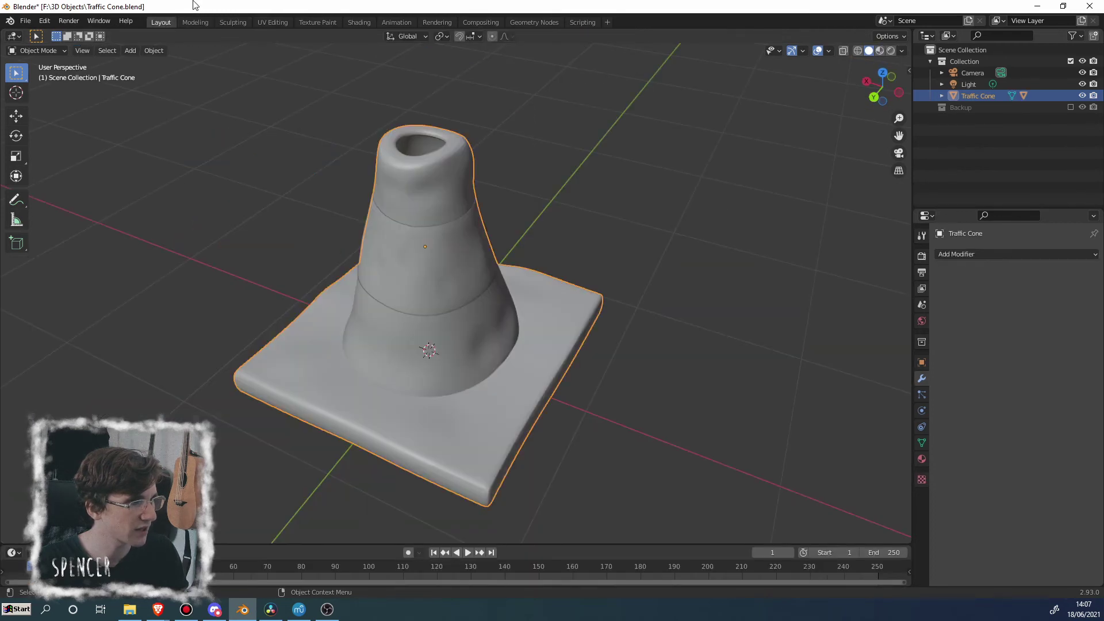
# Step: Save the file and deselect the Traffic Cone
pyautogui.scroll(-3, 450, 284)
pyautogui.scroll(1, 453, 260)
pyautogui.hotkey('ctrl', 's')
pyautogui.click(529, 263)
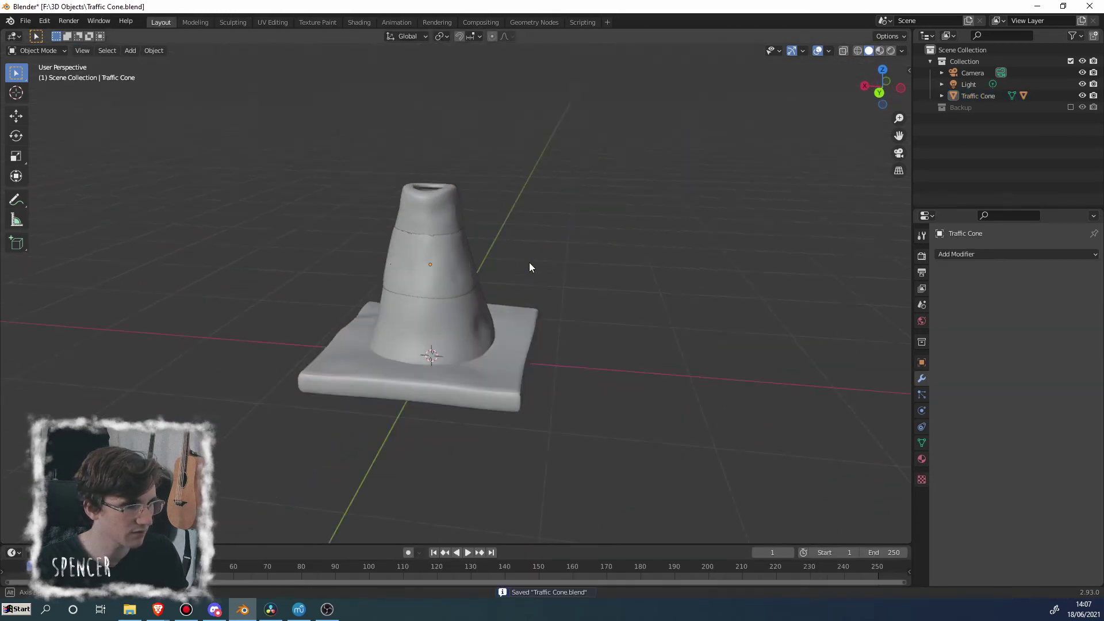
# Step: Select the Reflective Stripe and inspect it from several angles for spots where the cone pokes through
pyautogui.moveTo(529, 263); pyautogui.dragTo(546, 269, button='middle')
pyautogui.scroll(5, 423, 263)
pyautogui.moveTo(422, 262); pyautogui.dragTo(364, 245, button='middle')
pyautogui.click(406, 277)
pyautogui.scroll(4, 399, 264)
pyautogui.scroll(-6, 295, 239)
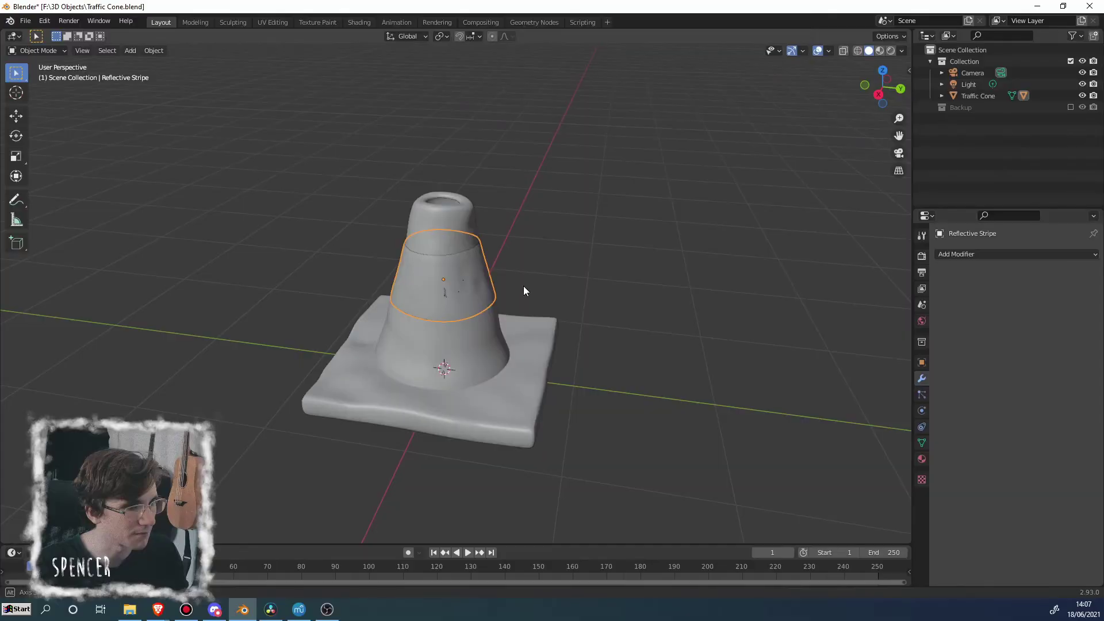
pyautogui.moveTo(523, 286); pyautogui.dragTo(476, 291, button='middle')
pyautogui.scroll(2, 505, 294)
pyautogui.scroll(-3, 481, 301)
pyautogui.moveTo(476, 288); pyautogui.dragTo(474, 290, button='middle')
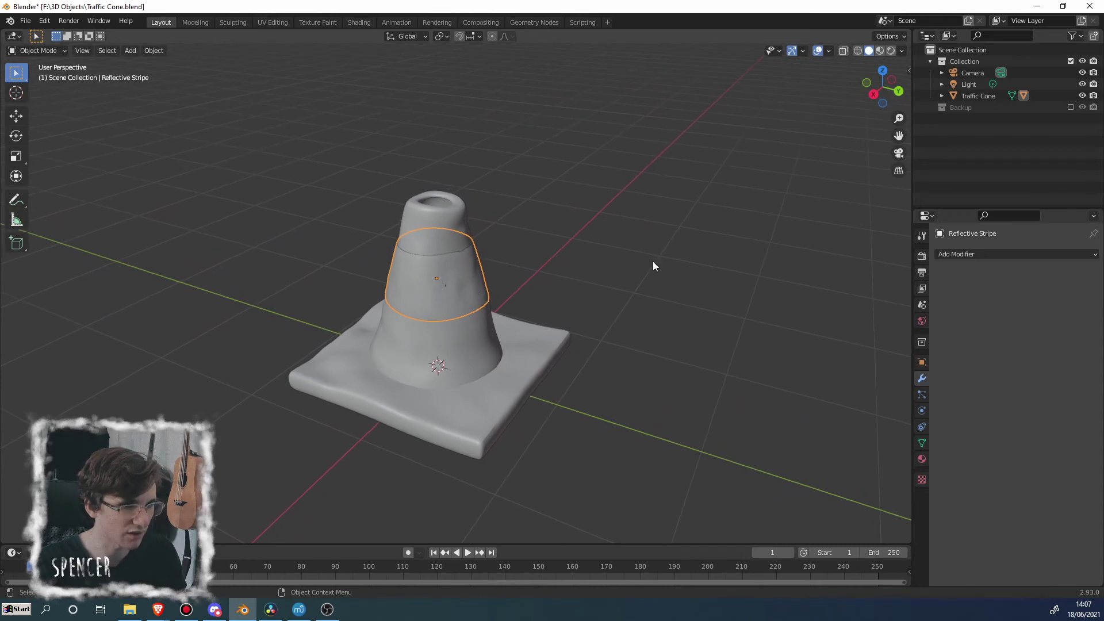
# Step: Add a Solidify modifier to the Reflective Stripe and check the stripe's surface
pyautogui.click(1017, 254)
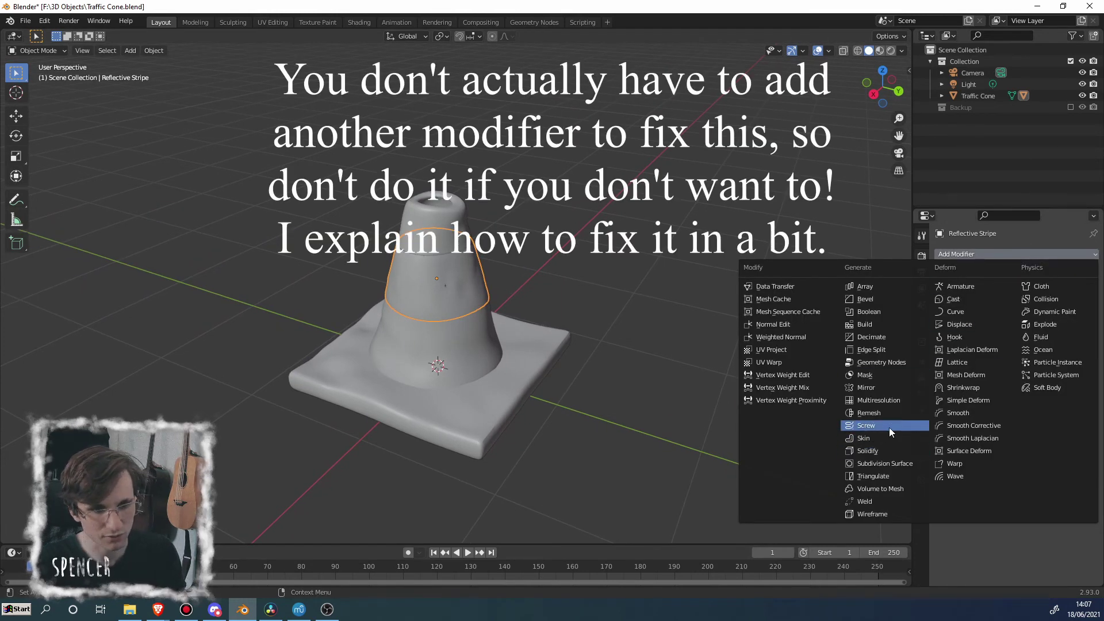
pyautogui.click(884, 449)
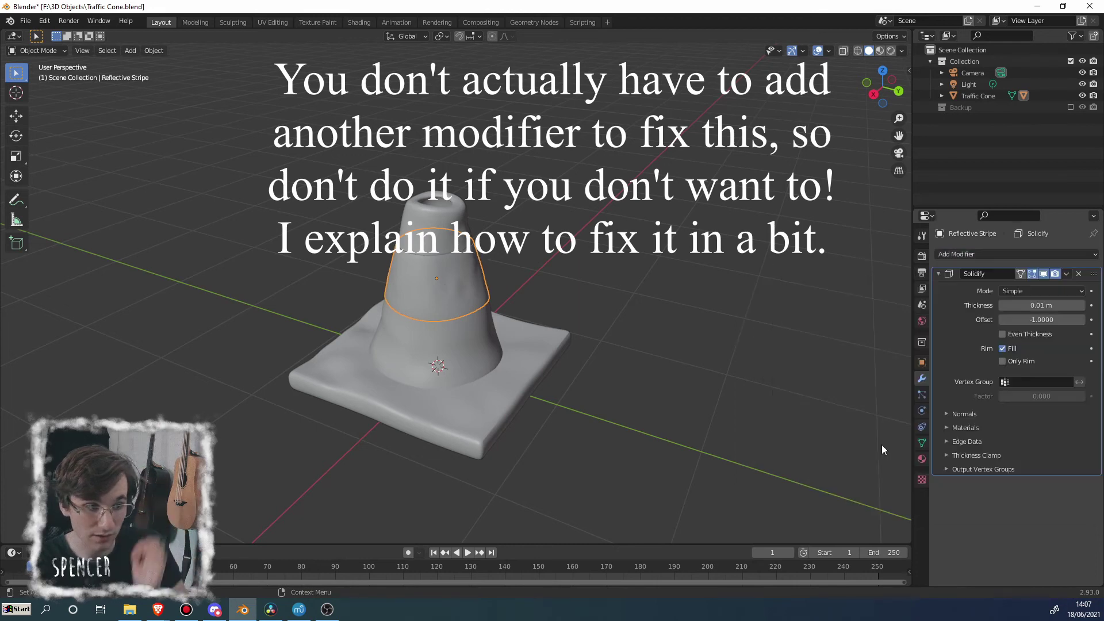
pyautogui.scroll(3, 451, 318)
pyautogui.moveTo(451, 319)
pyautogui.mouseDown(button='middle')
pyautogui.moveTo(424, 316)
pyautogui.moveTo(468, 309)
pyautogui.mouseUp(button='middle')
pyautogui.scroll(-3, 424, 317)
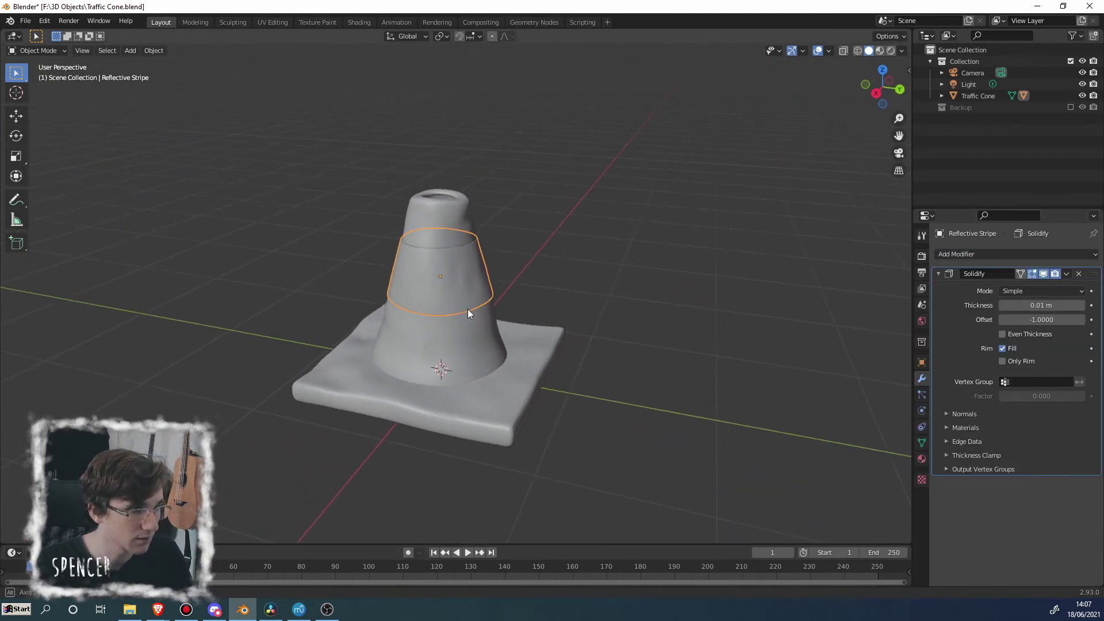
# Step: Try a different thickness for the stripe's Solidify modifier and return it to 0.01 m
pyautogui.click(1068, 274)
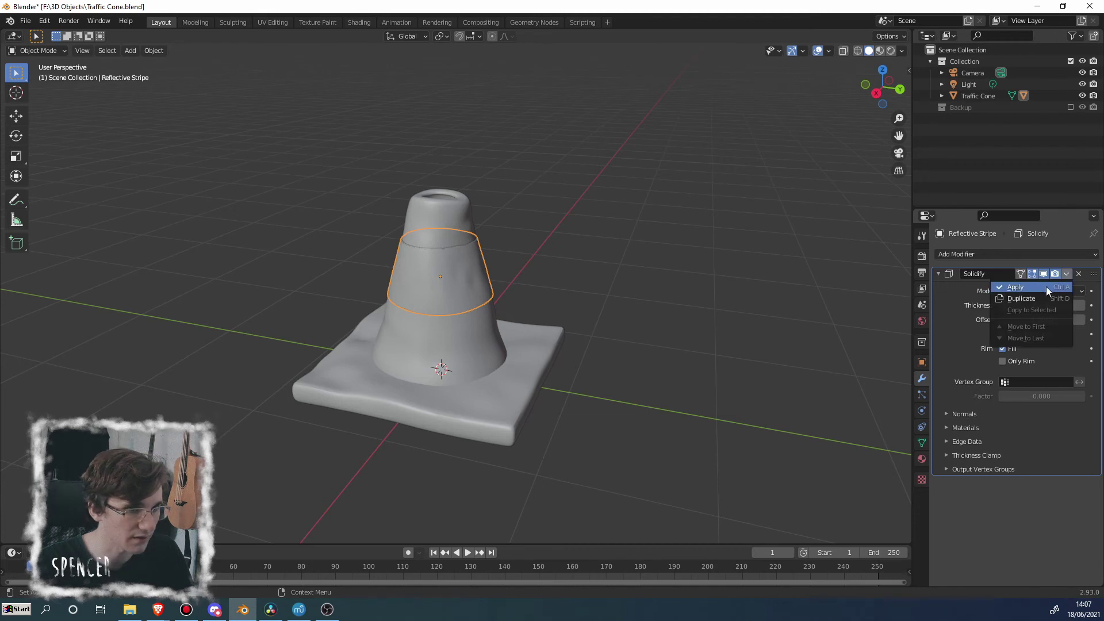
pyautogui.press('Escape')
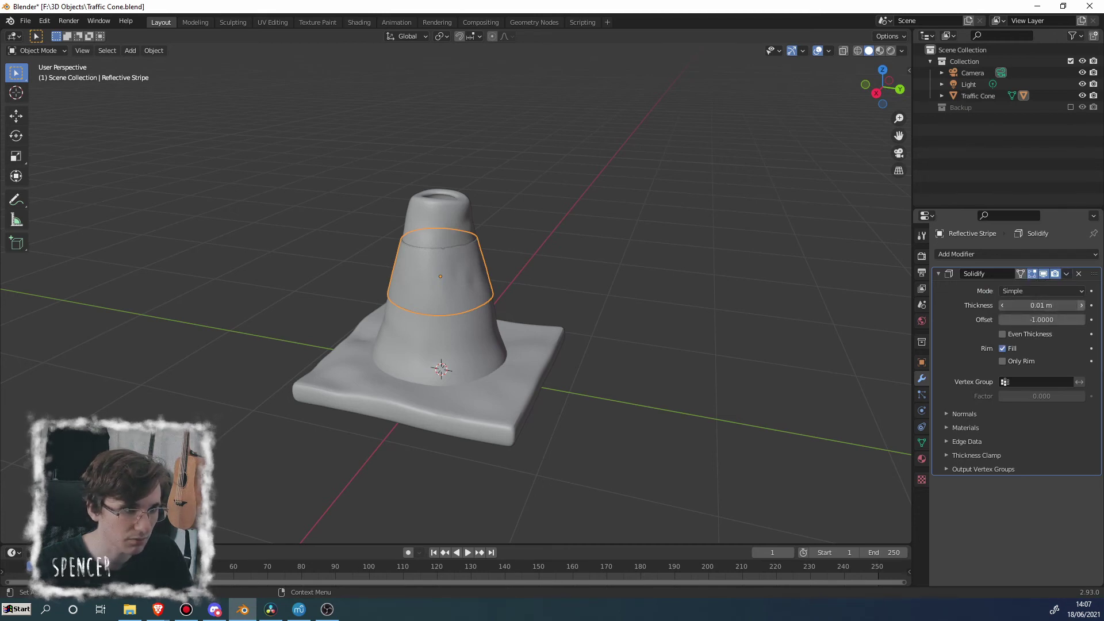
pyautogui.click(1081, 306)
pyautogui.click(1002, 306)
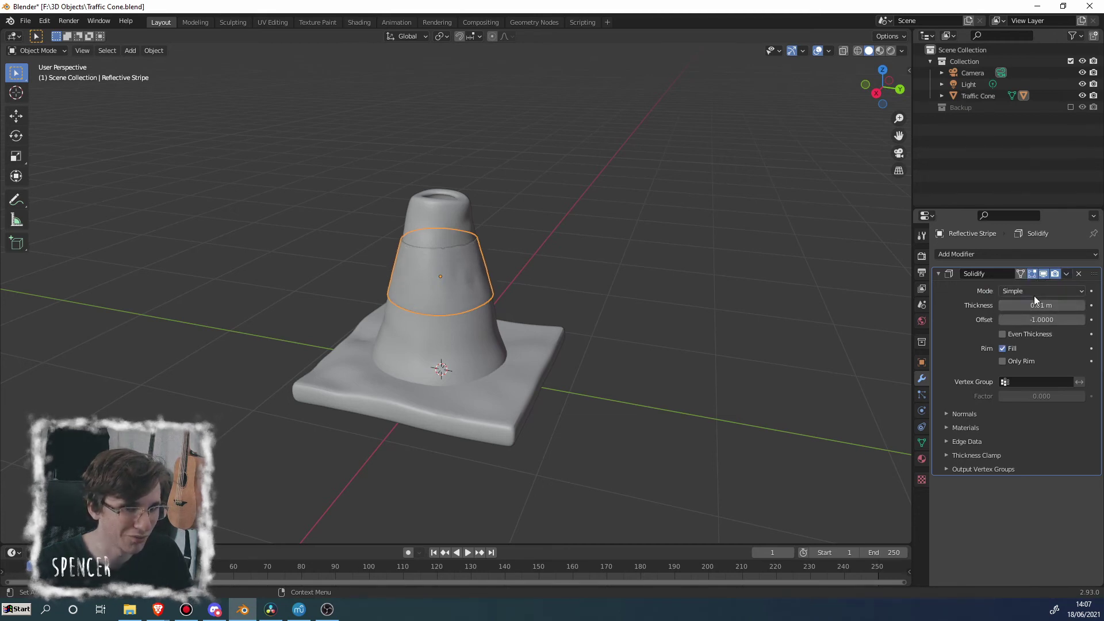
pyautogui.click(1055, 306)
pyautogui.press('Return')
pyautogui.scroll(4, 633, 288)
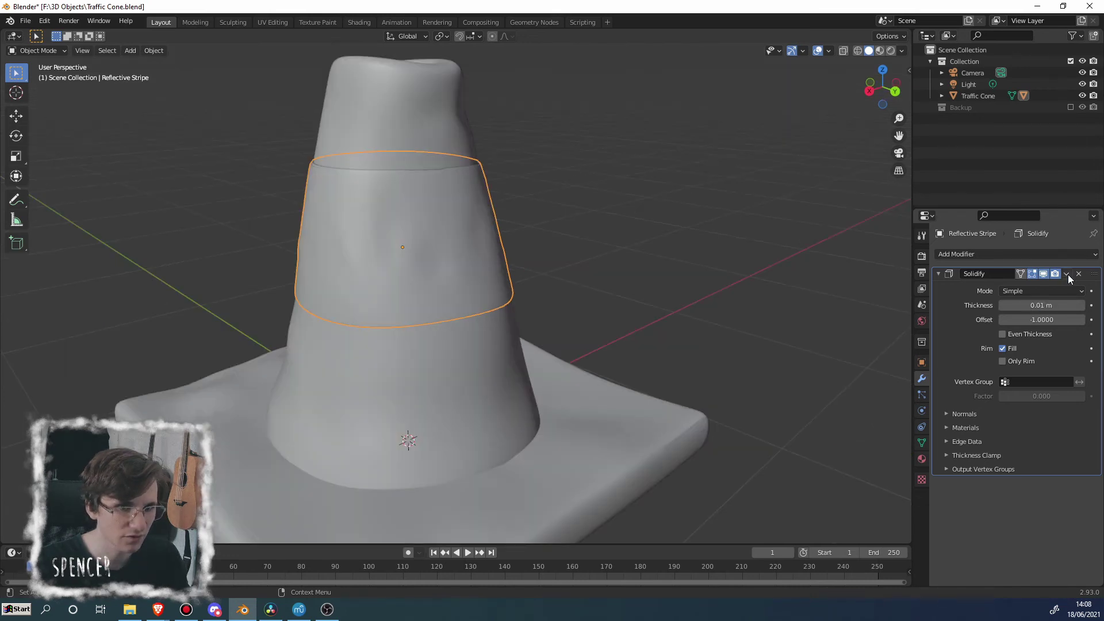
# Step: Apply the Solidify modifier on the Reflective Stripe and inspect the stripe's lower edge from several angles
pyautogui.click(1068, 274)
pyautogui.click(1016, 287)
pyautogui.scroll(-3, 481, 312)
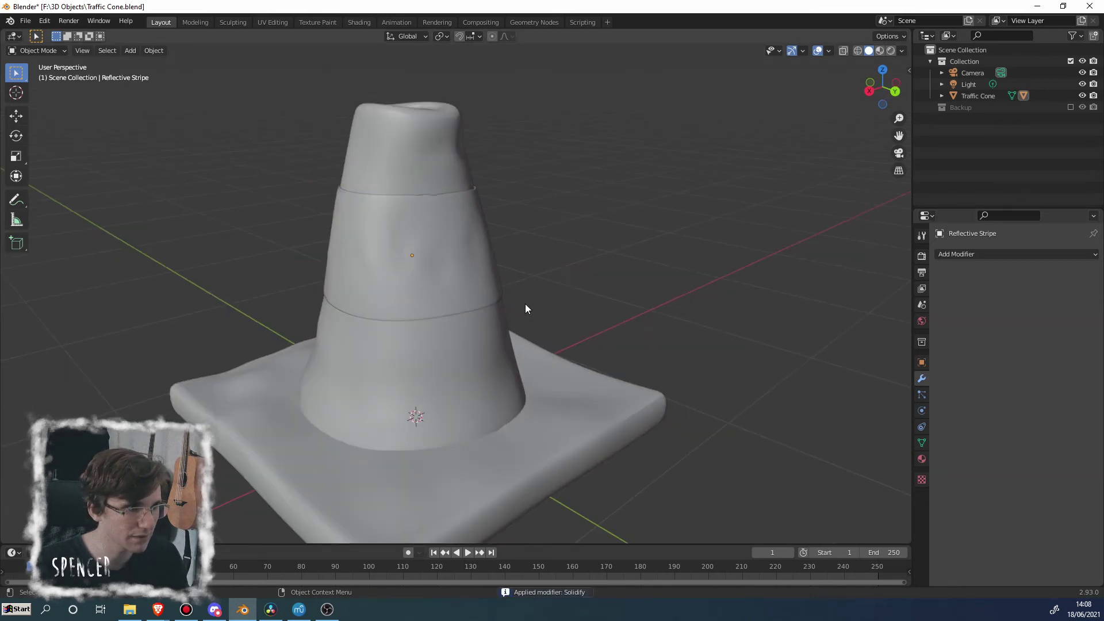
pyautogui.moveTo(526, 304); pyautogui.dragTo(534, 263, button='middle')
pyautogui.scroll(-2, 552, 282)
pyautogui.scroll(6, 416, 290)
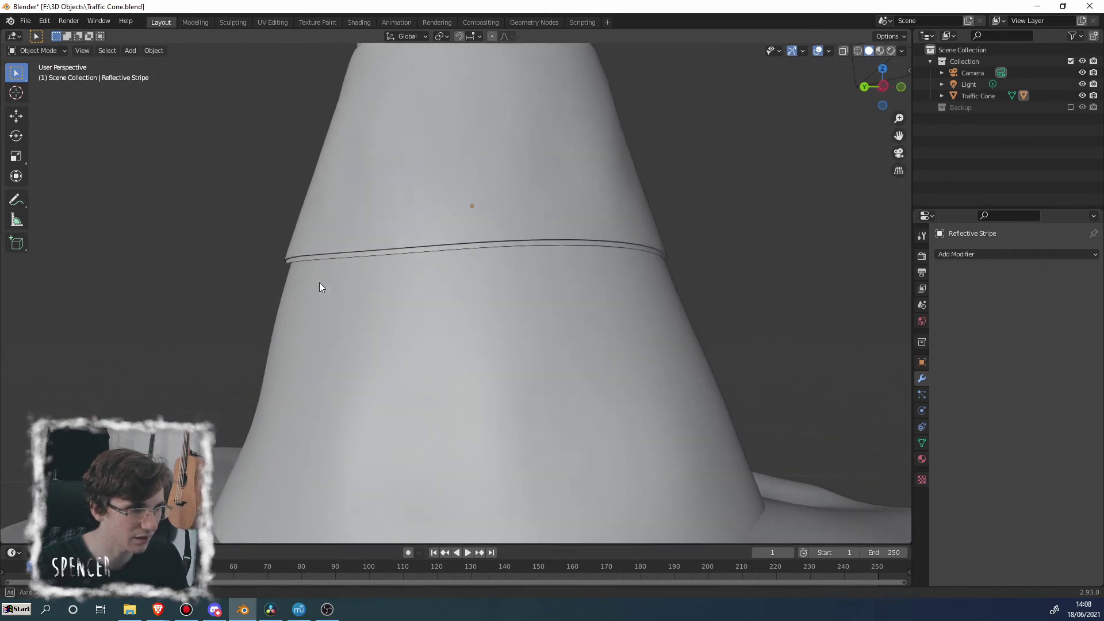
pyautogui.moveTo(319, 282); pyautogui.dragTo(539, 266, button='middle')
pyautogui.scroll(-5, 529, 270)
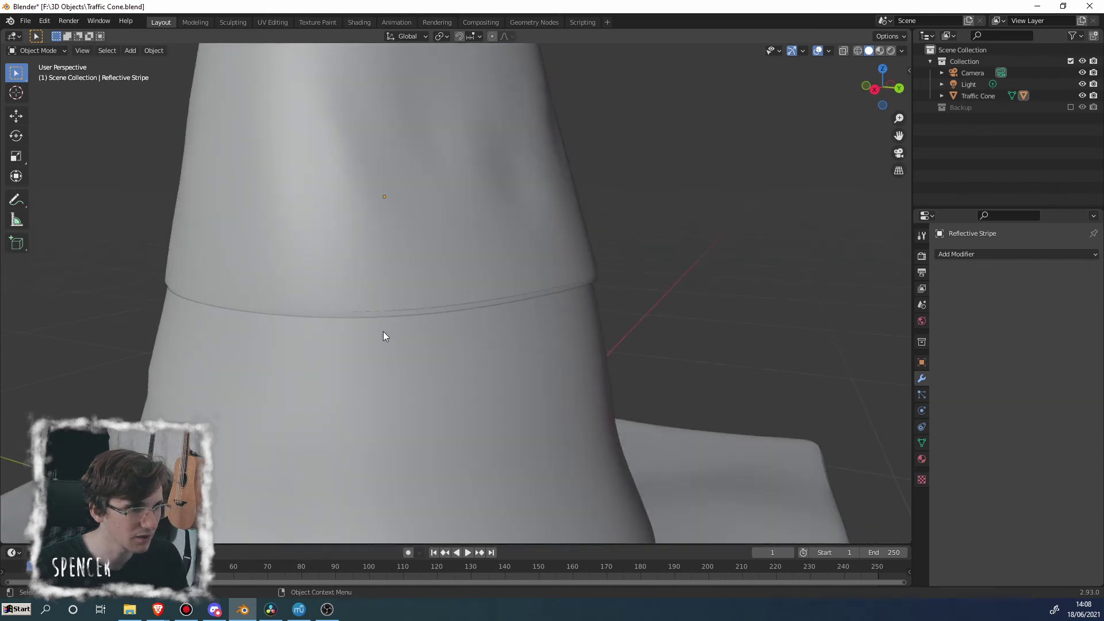
# Step: Open the Reflective Stripe's mesh for editing and turn on face snapping and proportional editing
pyautogui.click(546, 255)
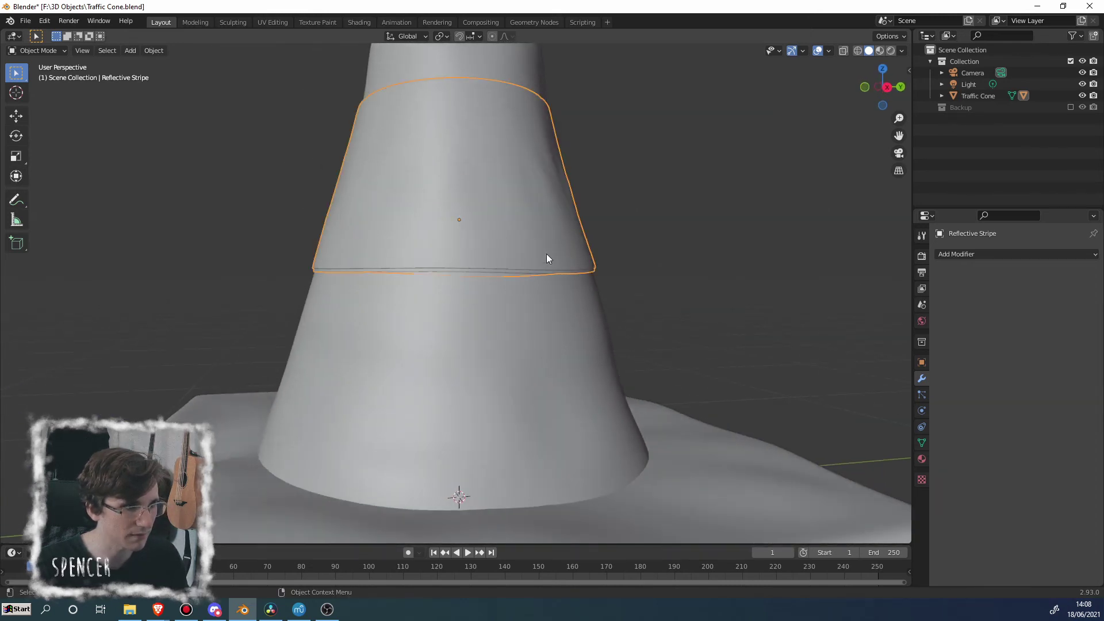
pyautogui.press('Tab')
pyautogui.scroll(2, 547, 255)
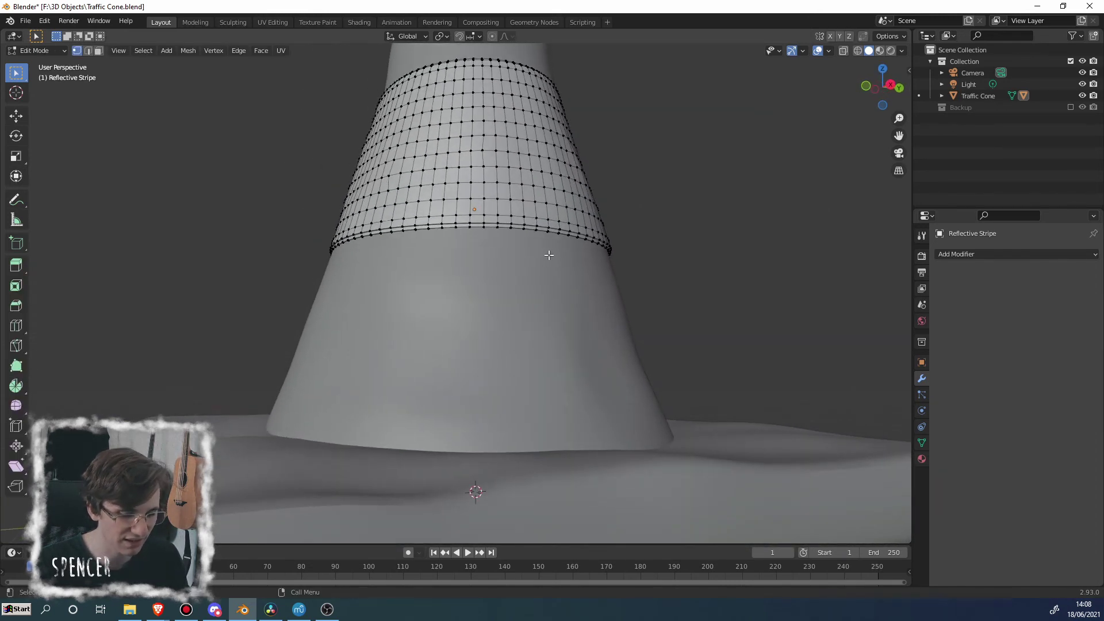
pyautogui.scroll(2, 546, 251)
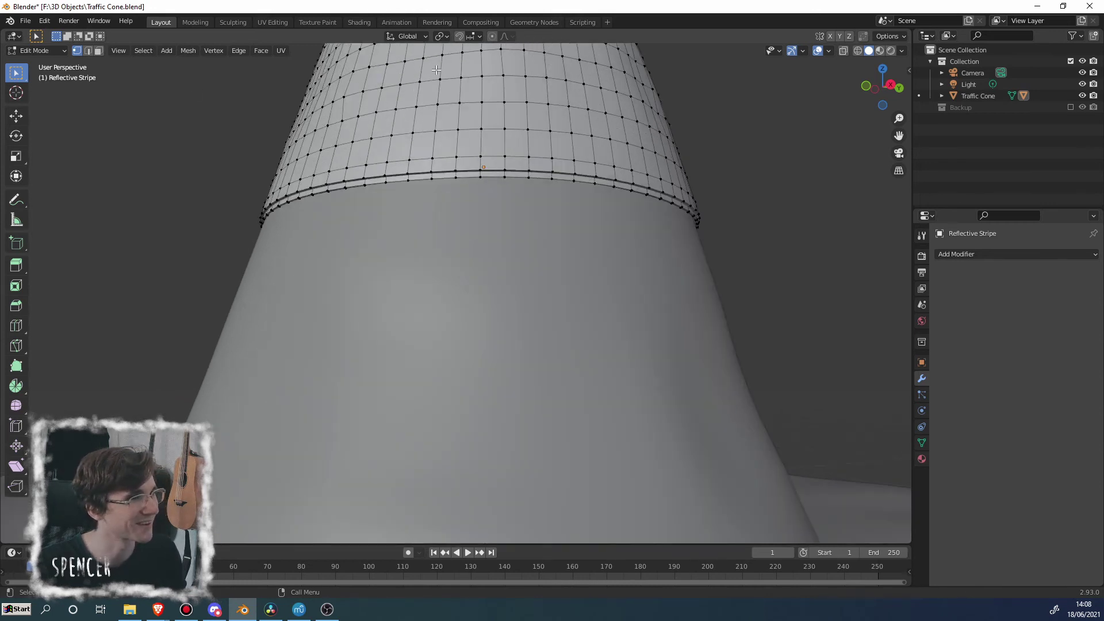
pyautogui.click(470, 36)
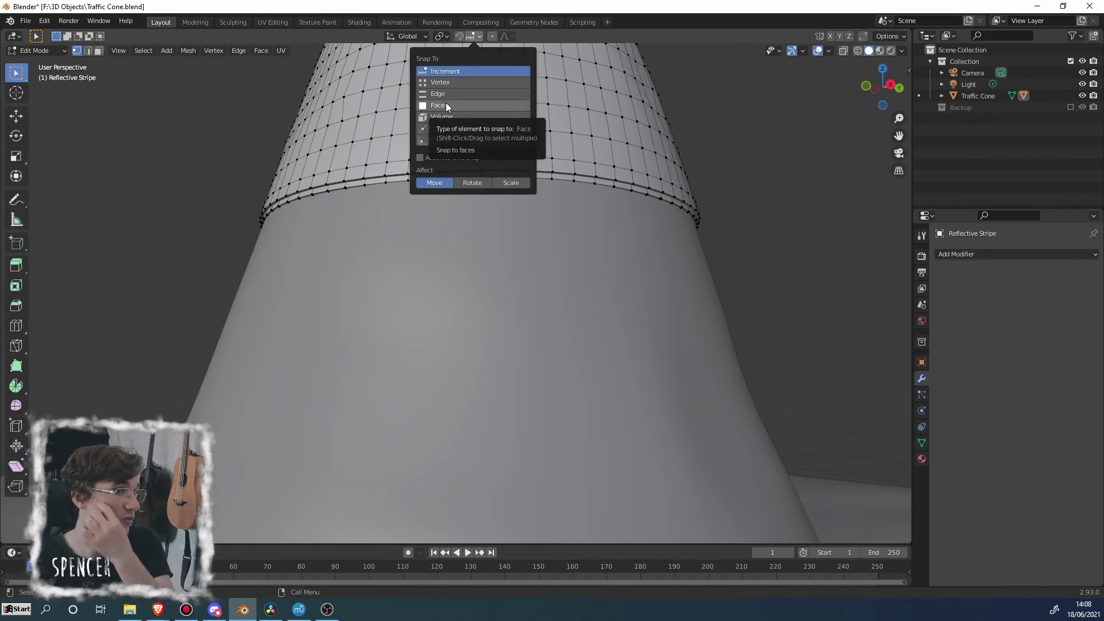
pyautogui.click(446, 105)
pyautogui.click(462, 35)
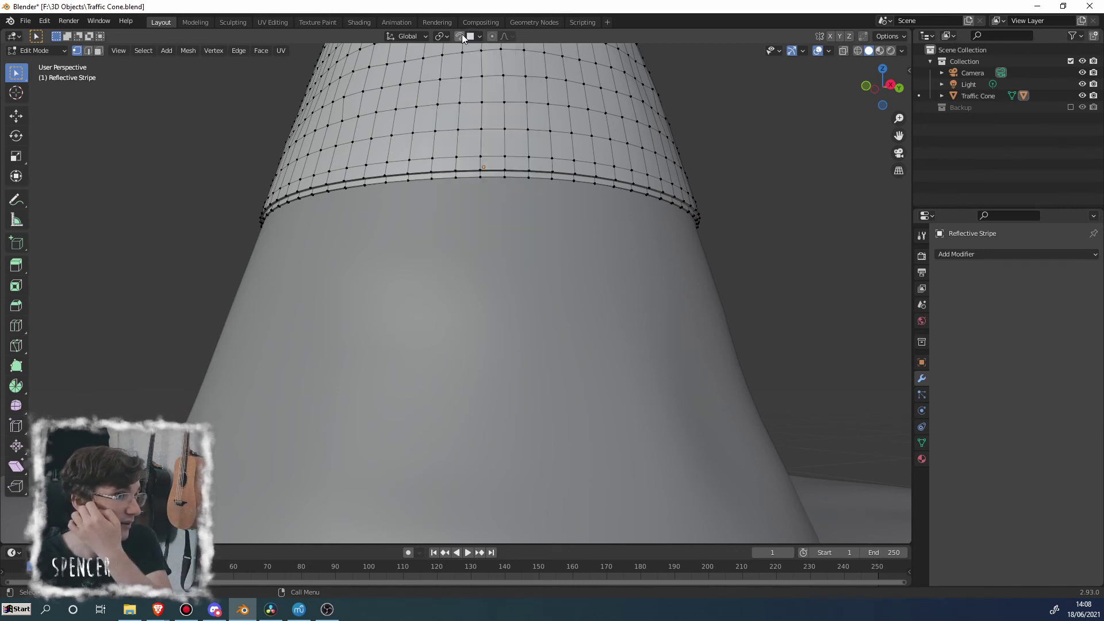
pyautogui.click(492, 36)
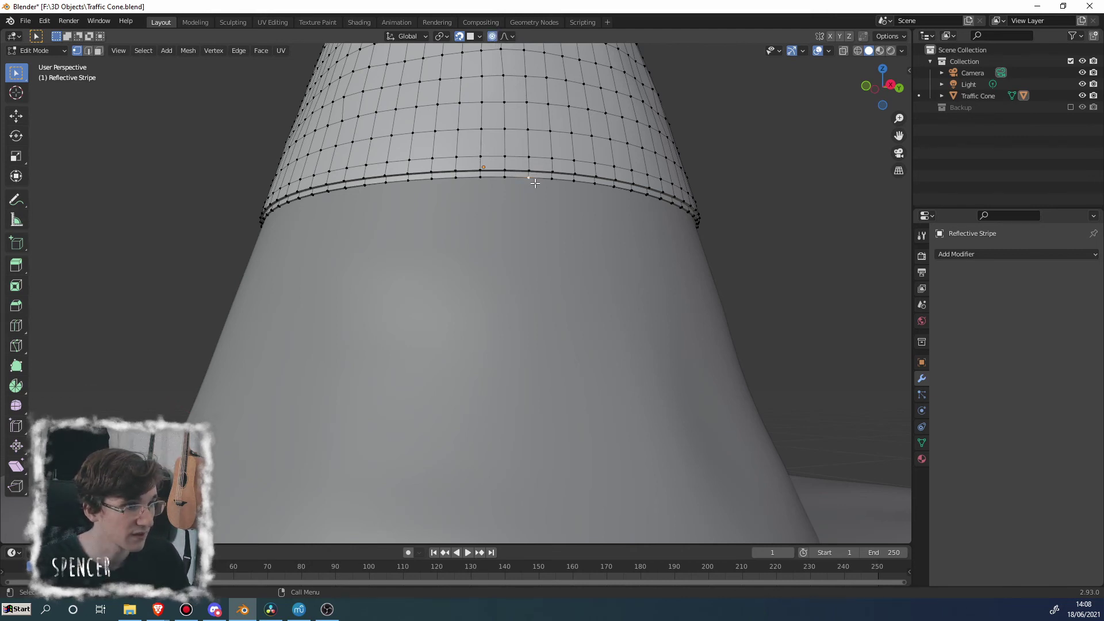
# Step: Move a vertex on the stripe's lower edge against the cone surface with a proportional size of 0.20
pyautogui.press('g')
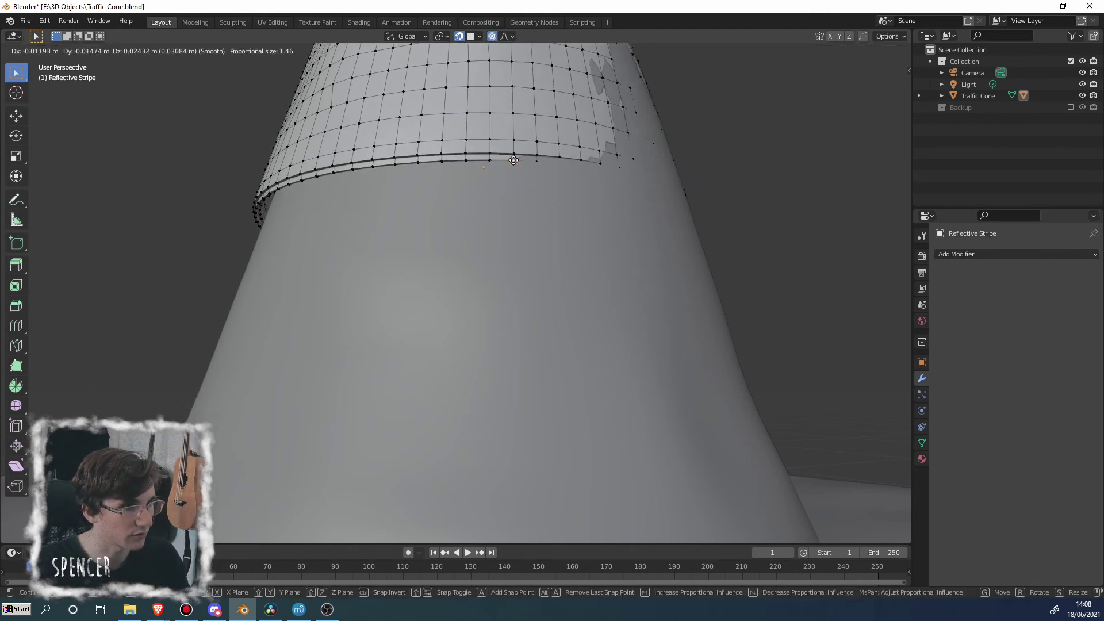
pyautogui.scroll(5, 521, 167)
pyautogui.scroll(15, 534, 176)
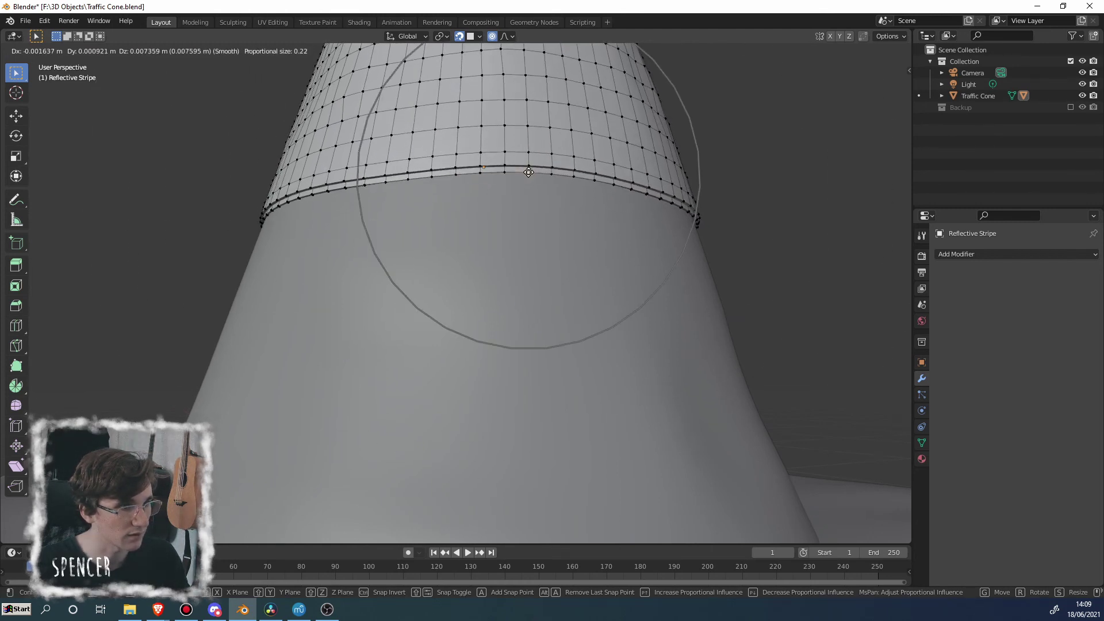
pyautogui.scroll(1, 526, 175)
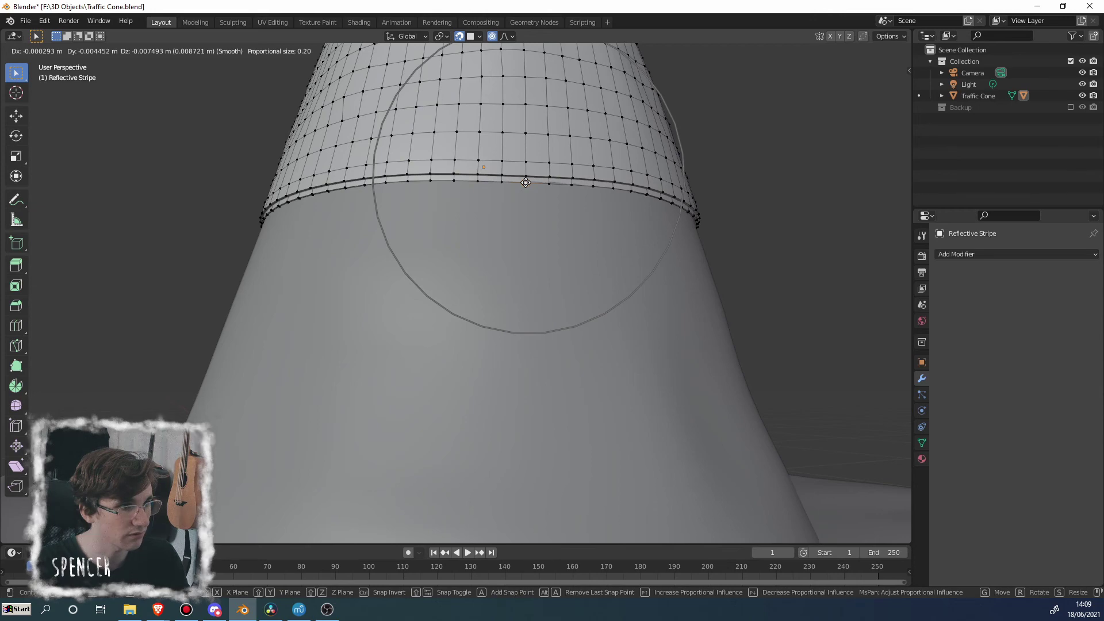
pyautogui.click(525, 182)
pyautogui.moveTo(526, 183); pyautogui.dragTo(573, 231, button='middle')
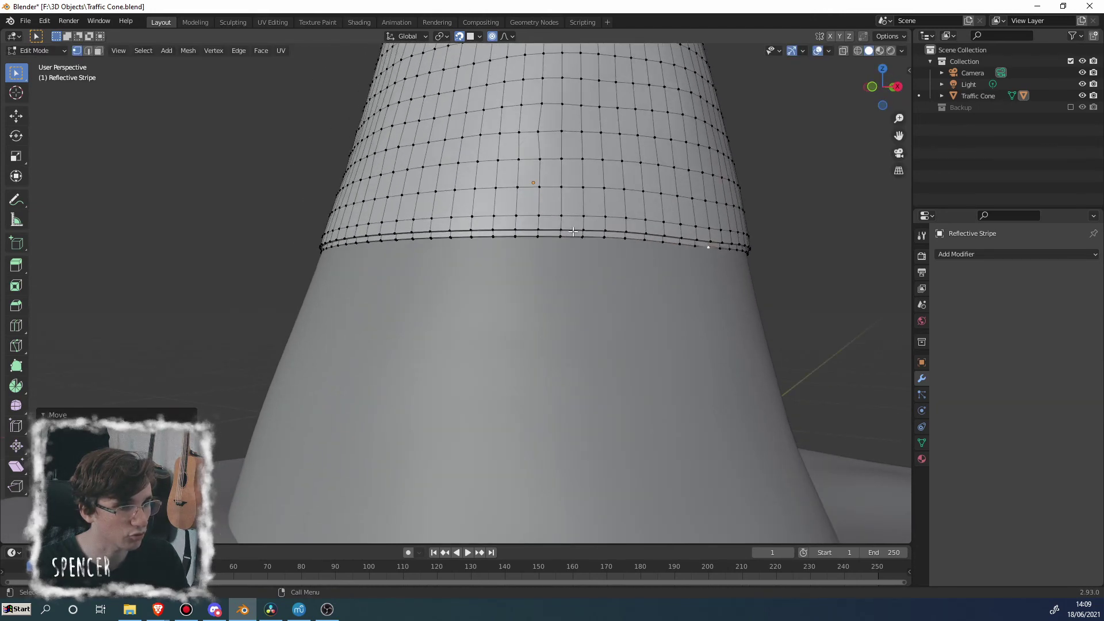
# Step: Snap more lower-edge vertices onto the cone while working around the stripe, keeping the 0.20 proportional size
pyautogui.press('g')
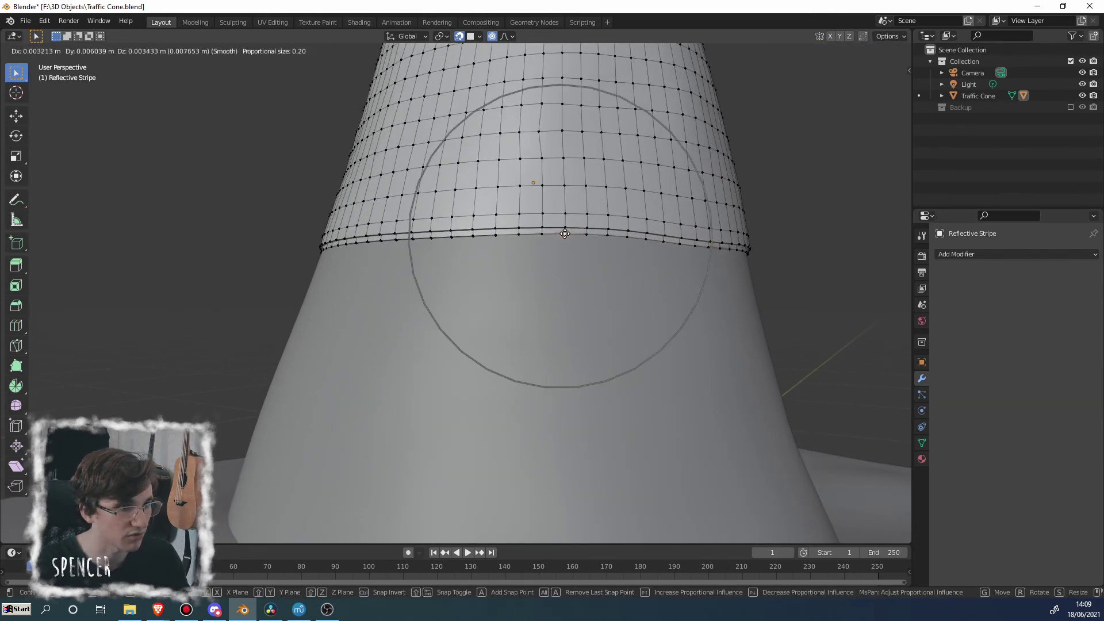
pyautogui.click(537, 248)
pyautogui.moveTo(537, 248); pyautogui.dragTo(602, 280, button='middle')
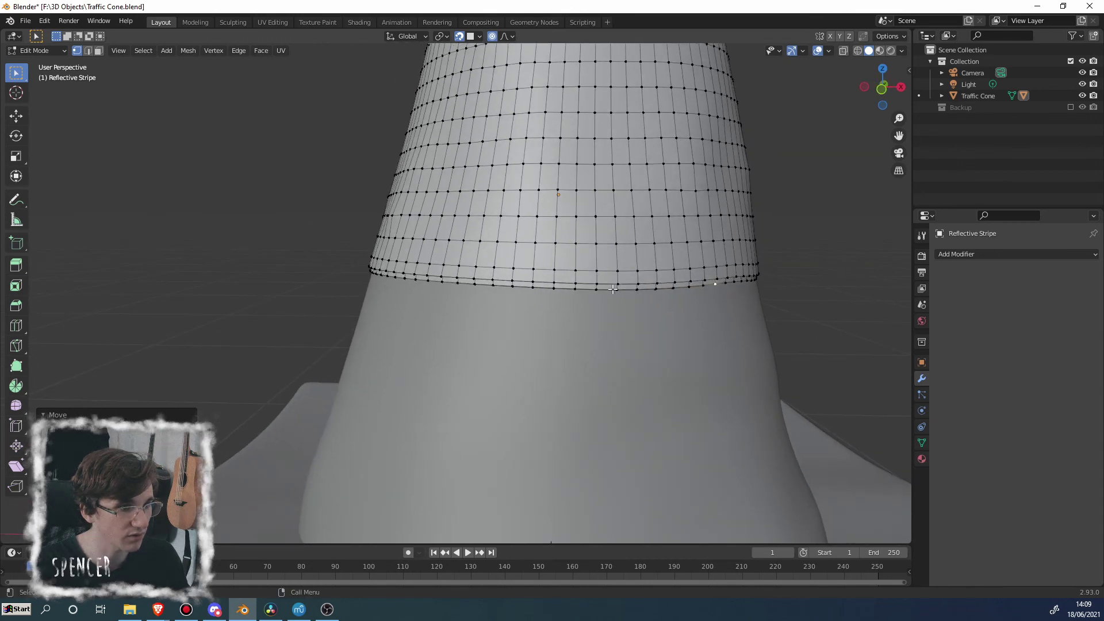
pyautogui.press('g')
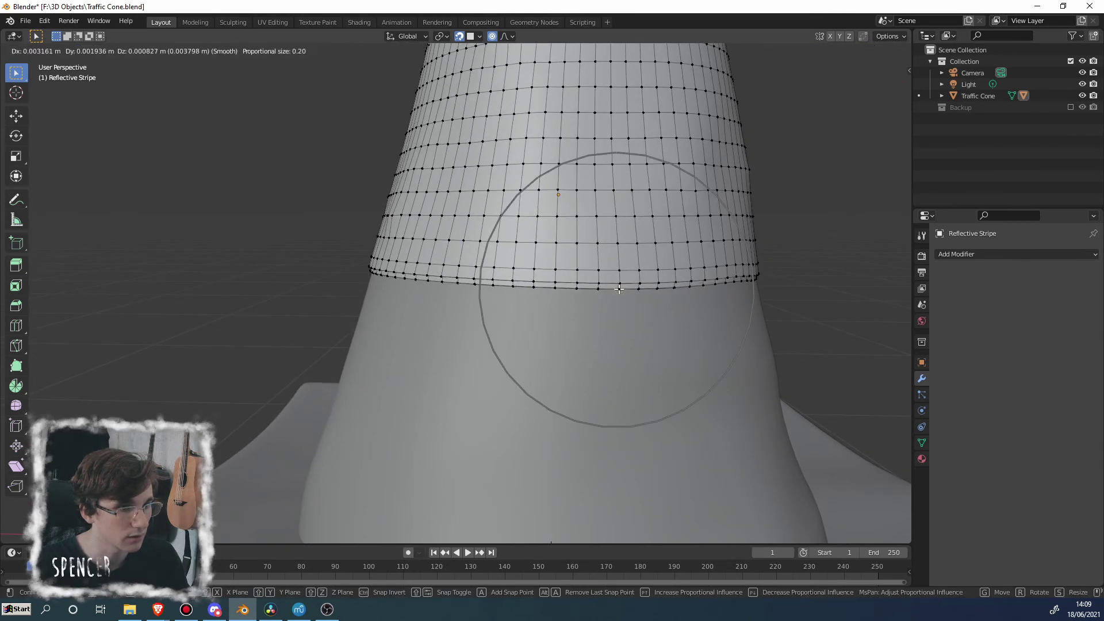
pyautogui.click(612, 289)
pyautogui.moveTo(612, 289); pyautogui.dragTo(590, 252, button='middle')
pyautogui.press('g')
pyautogui.click(610, 268)
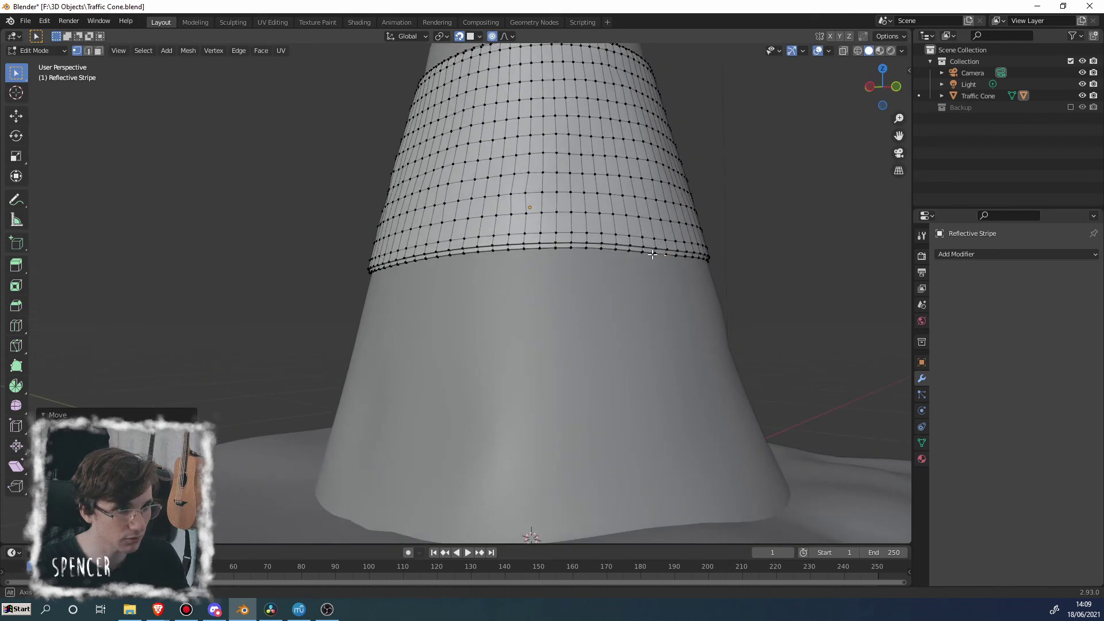
# Step: Nudge one more vertex of the stripe's lower edge slightly downward onto the cone surface
pyautogui.click(571, 244)
pyautogui.press('g')
pyautogui.rightClick(568, 249)
pyautogui.press('g')
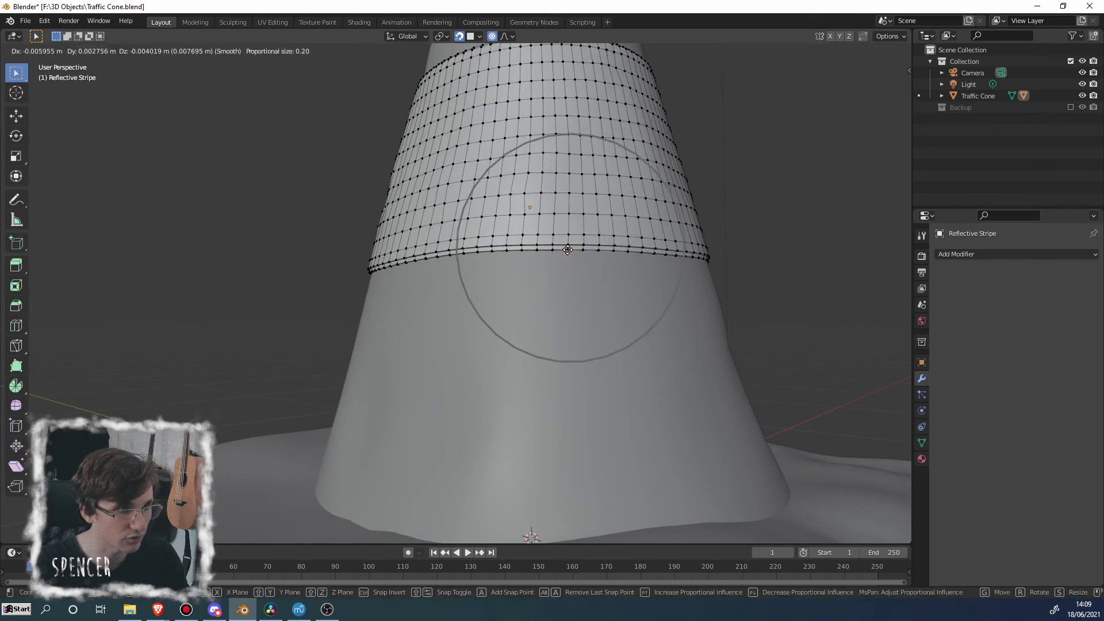
pyautogui.click(567, 250)
pyautogui.moveTo(567, 250); pyautogui.dragTo(588, 272, button='middle')
pyautogui.click(567, 265)
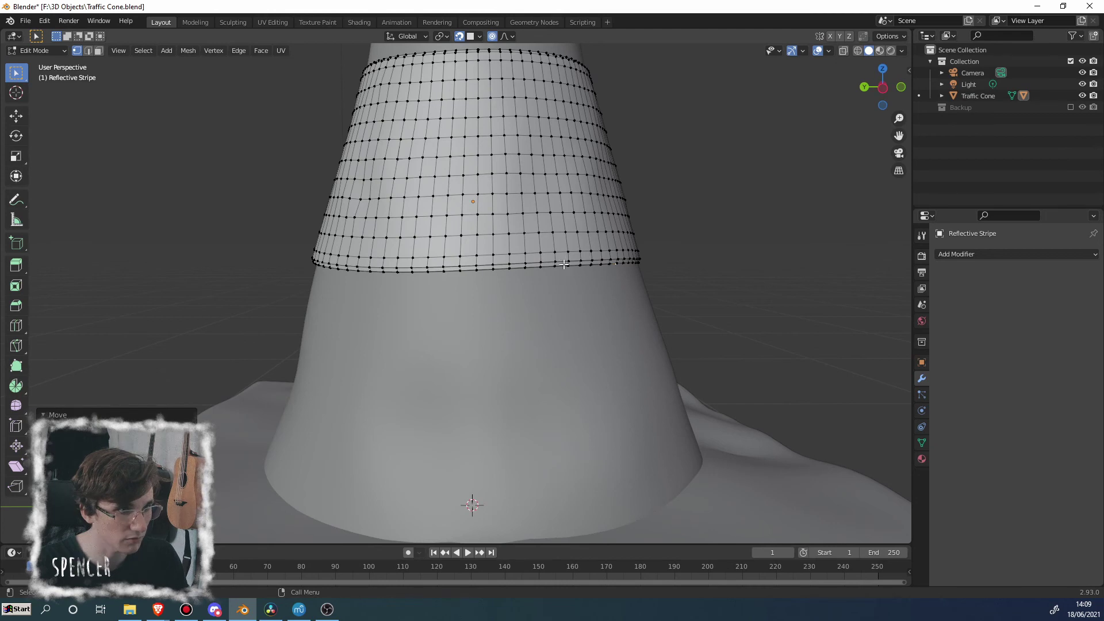
pyautogui.press('g')
pyautogui.rightClick(502, 264)
pyautogui.click(491, 268)
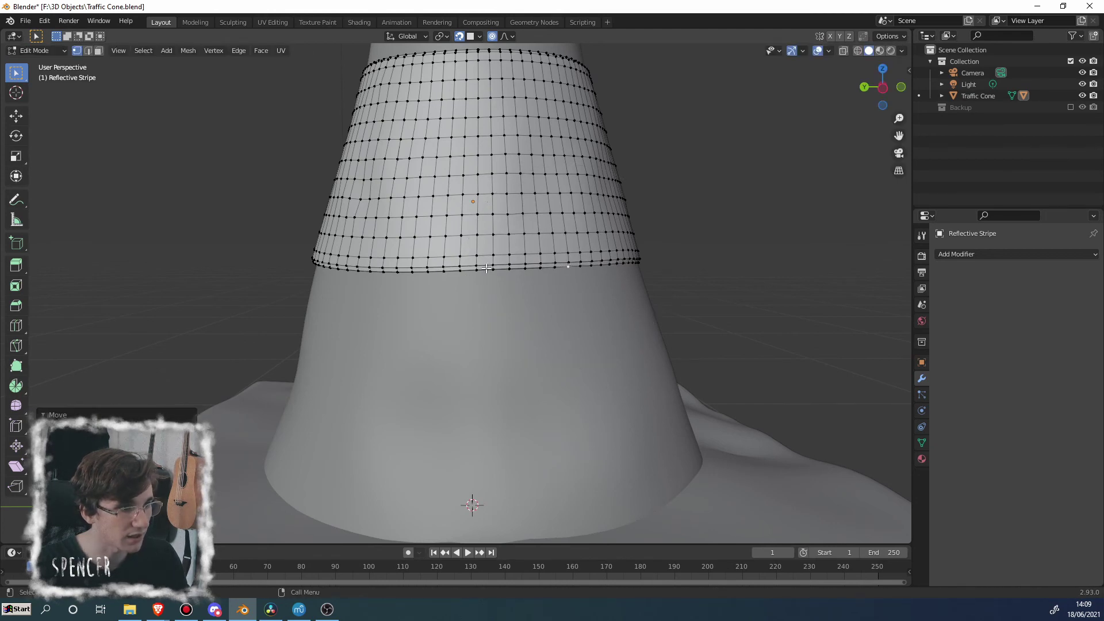
pyautogui.press('g')
pyautogui.rightClick(501, 268)
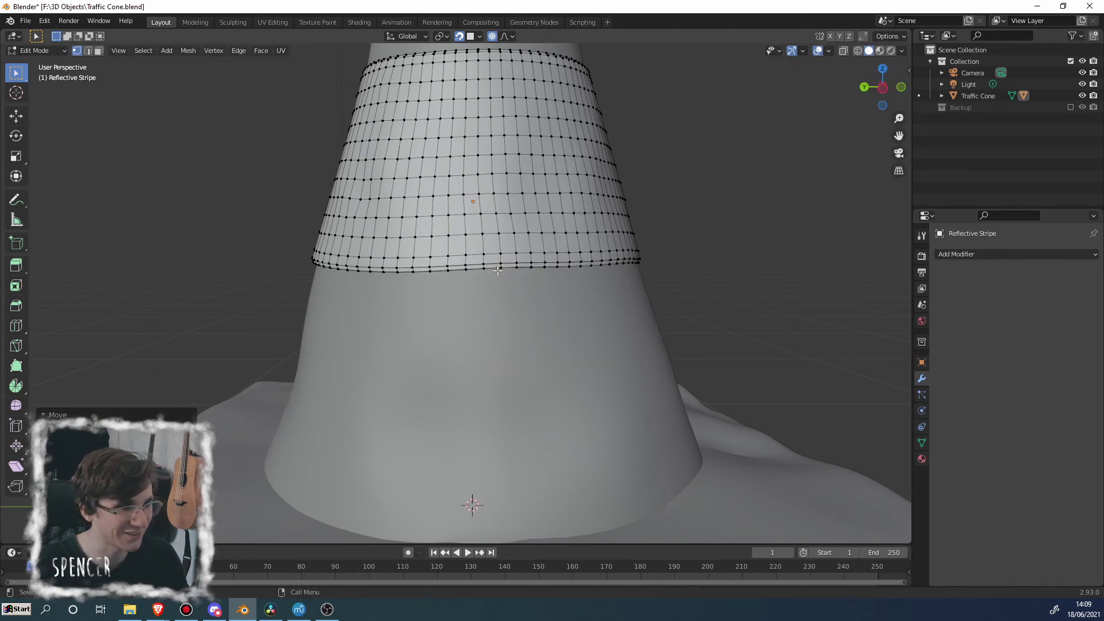
pyautogui.moveTo(501, 268); pyautogui.dragTo(495, 264, button='middle')
pyautogui.press('g')
pyautogui.rightClick(490, 264)
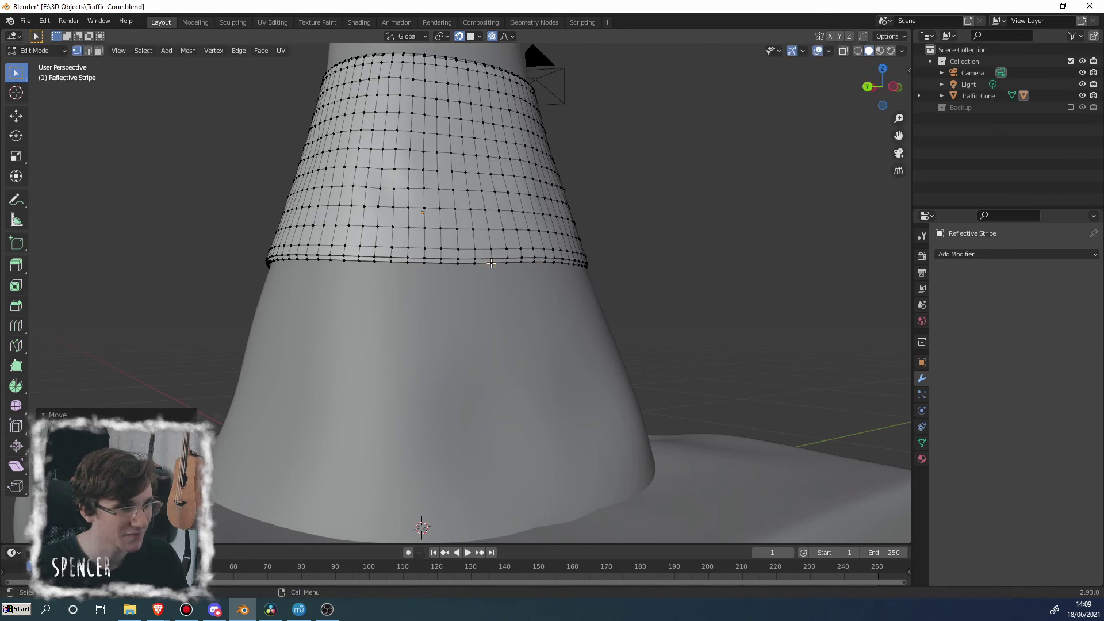
# Step: Shift a vertex on the remaining section of the stripe's lower edge so it hugs the cone
pyautogui.click(393, 261)
pyautogui.press('g')
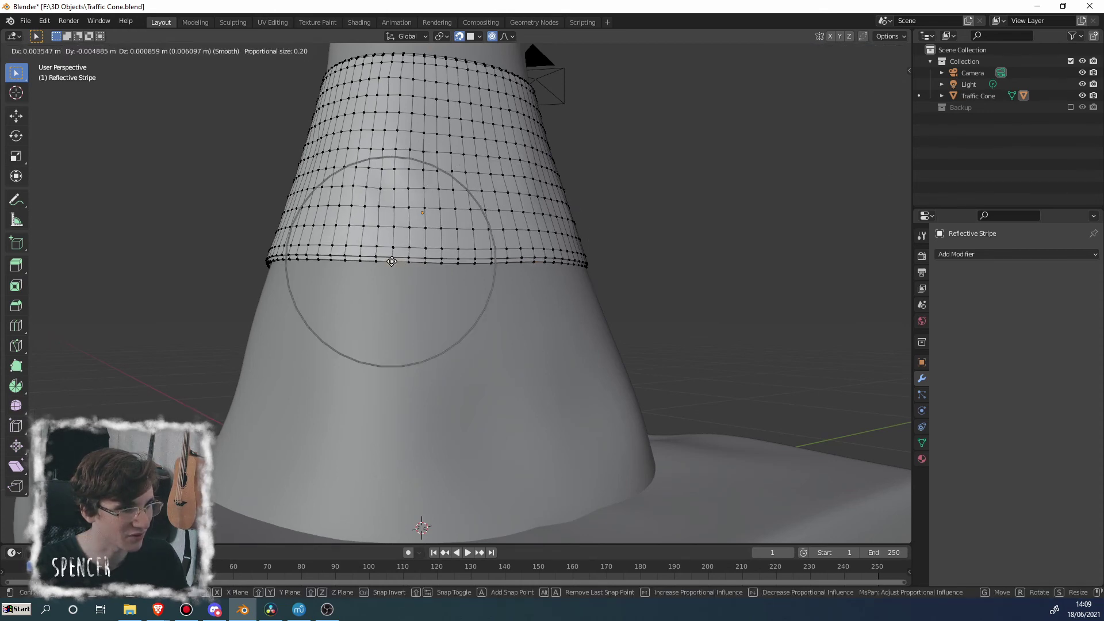
pyautogui.click(395, 262)
# Step: Move vertices on the stripe's upper edge to snap that rim onto the cone surface
pyautogui.moveTo(379, 264); pyautogui.dragTo(395, 237, button='middle')
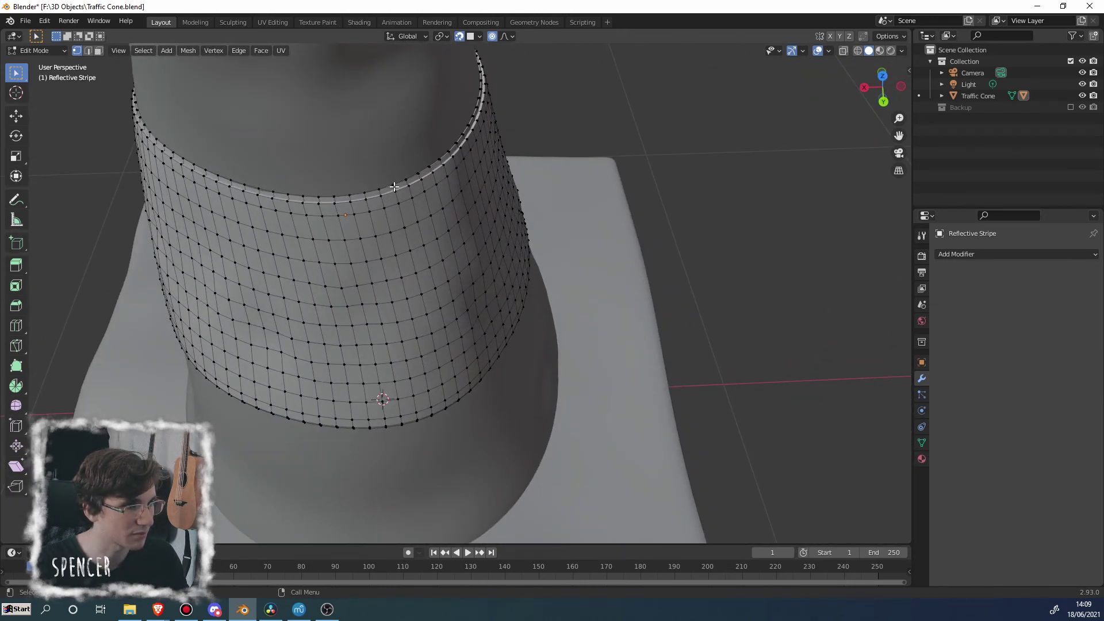
pyautogui.moveTo(389, 195); pyautogui.dragTo(409, 240, button='middle')
pyautogui.press('g')
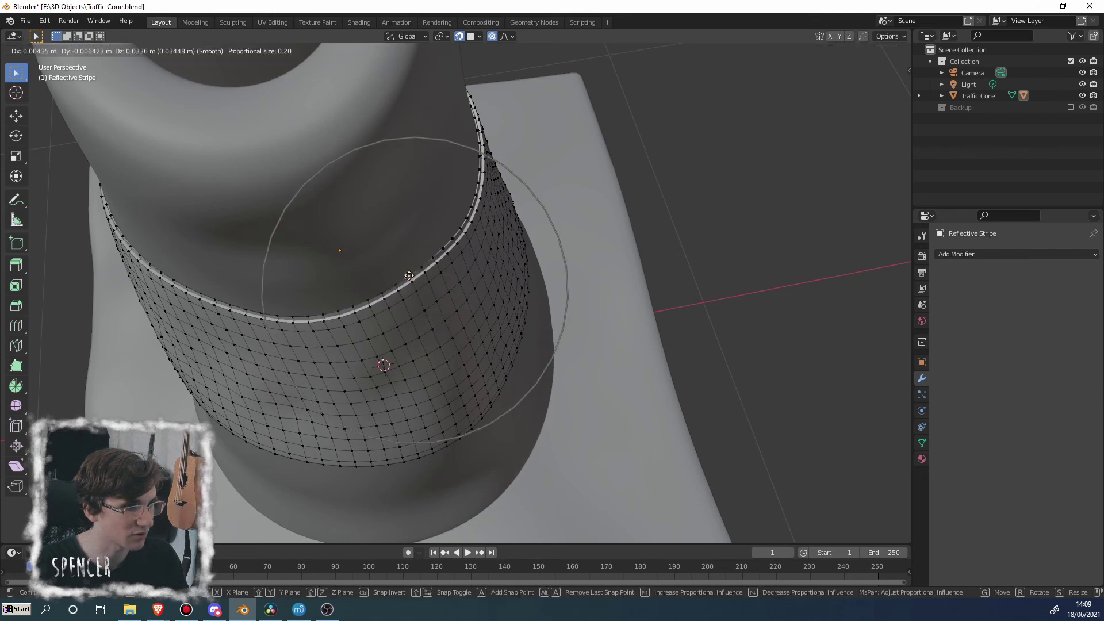
pyautogui.click(409, 276)
pyautogui.moveTo(414, 299); pyautogui.dragTo(428, 335, button='middle')
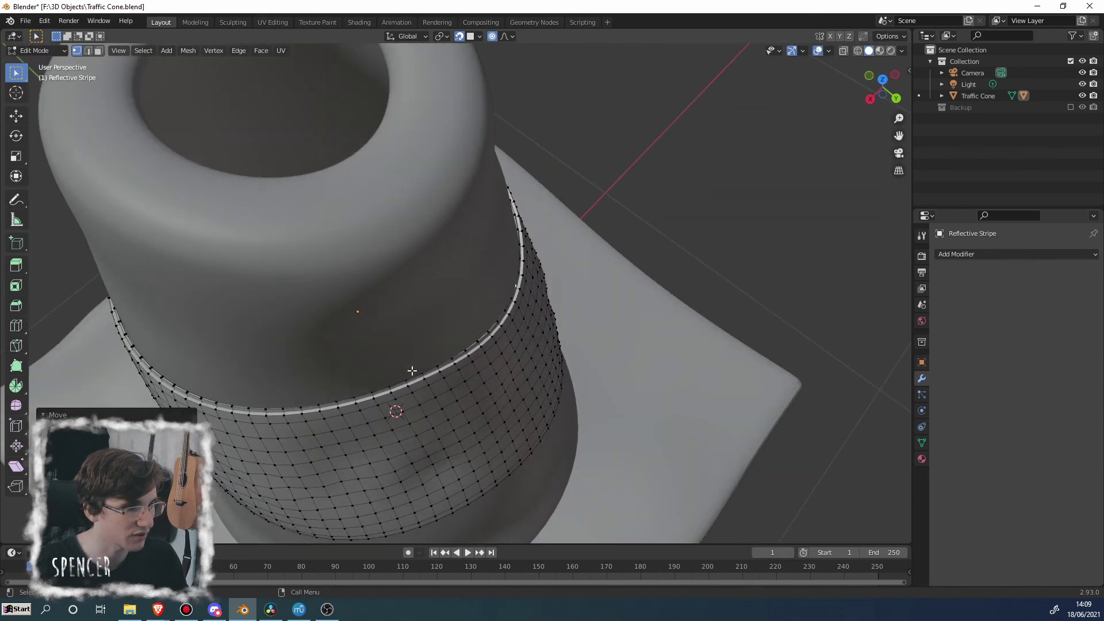
pyautogui.press('g')
pyautogui.click(340, 367)
pyautogui.scroll(-3, 340, 367)
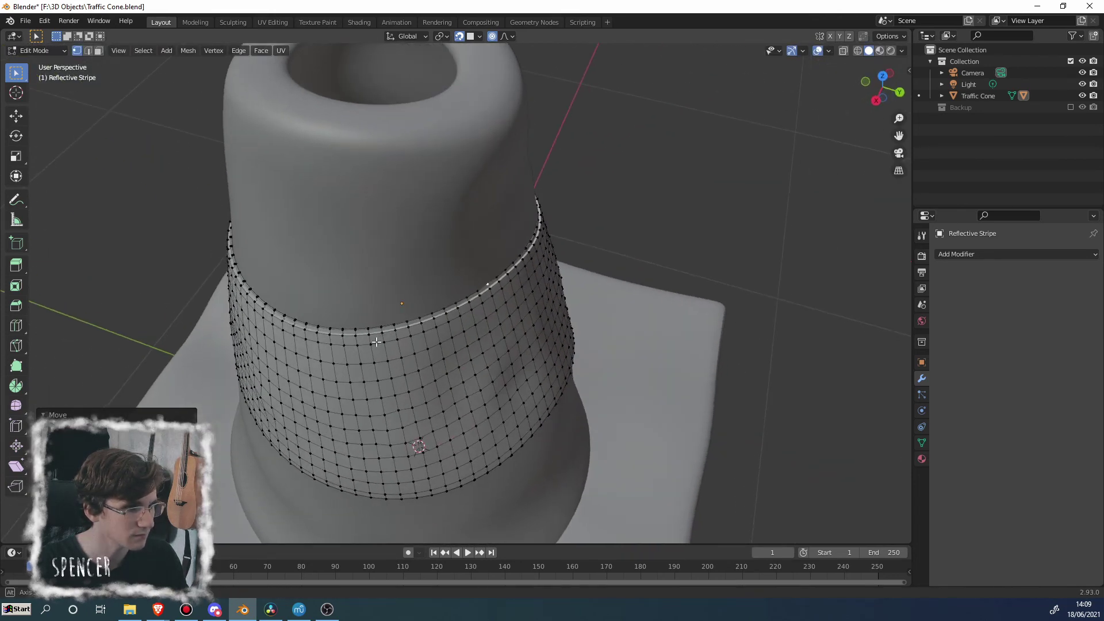
# Step: Return to Object Mode, deselect the stripe, check the whole cone and save the file
pyautogui.press('Tab')
pyautogui.scroll(-4, 568, 240)
pyautogui.click(600, 261)
pyautogui.moveTo(601, 266); pyautogui.dragTo(426, 249, button='middle')
pyautogui.scroll(-3, 426, 250)
pyautogui.moveTo(480, 278); pyautogui.dragTo(410, 280, button='middle')
pyautogui.hotkey('ctrl', 's')
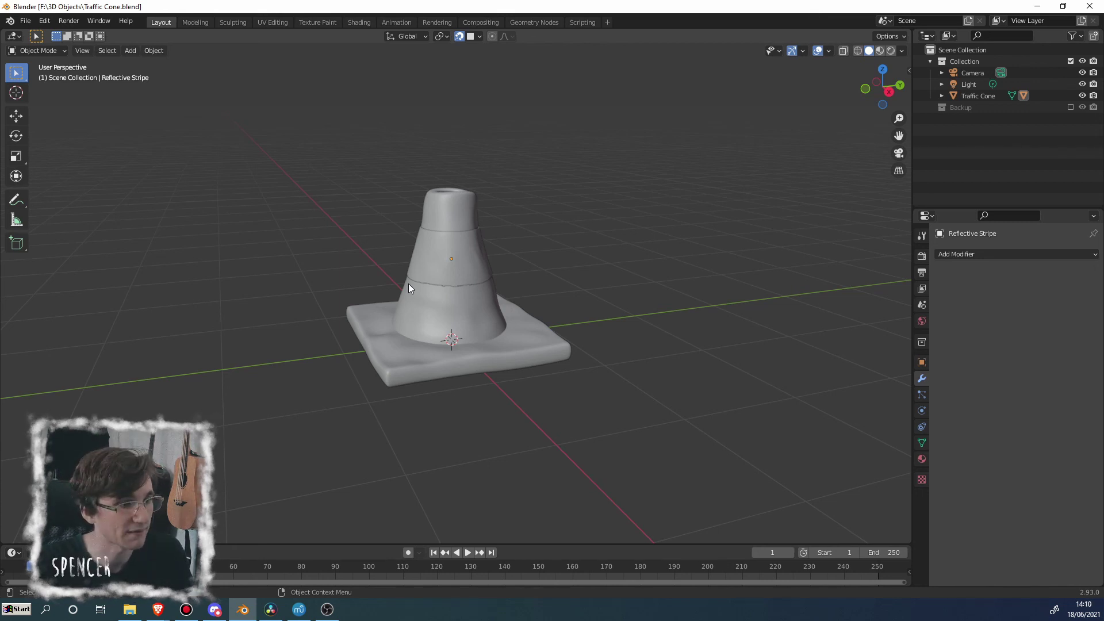
# Step: Select the Reflective Stripe, look it over up close and save the file again
pyautogui.moveTo(408, 284); pyautogui.dragTo(372, 284, button='middle')
pyautogui.click(496, 282)
pyautogui.scroll(5, 496, 282)
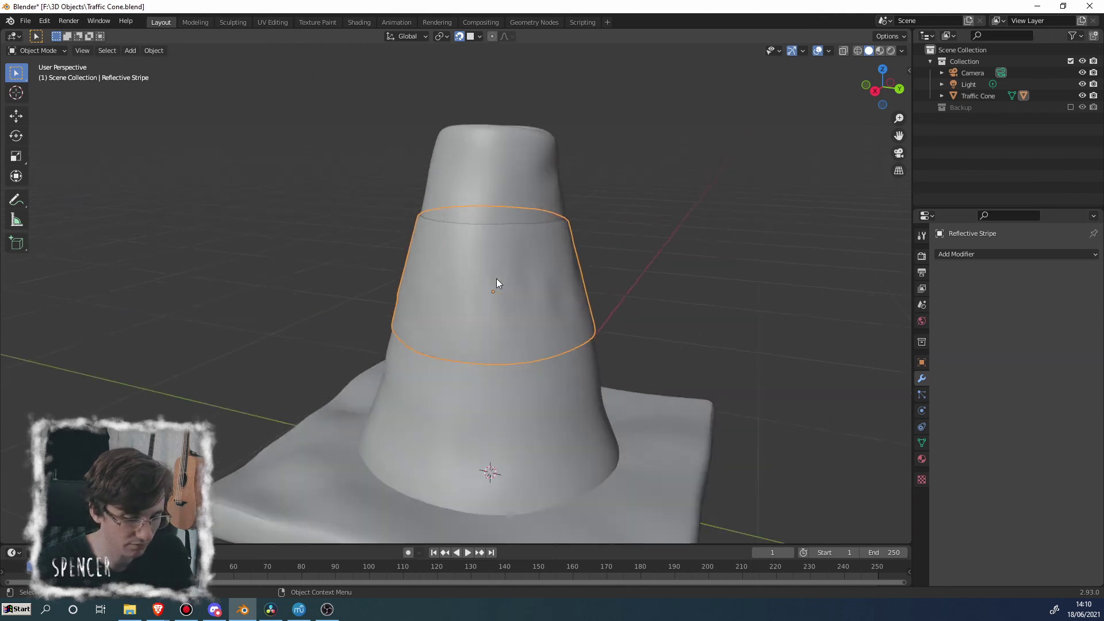
pyautogui.scroll(-4, 465, 299)
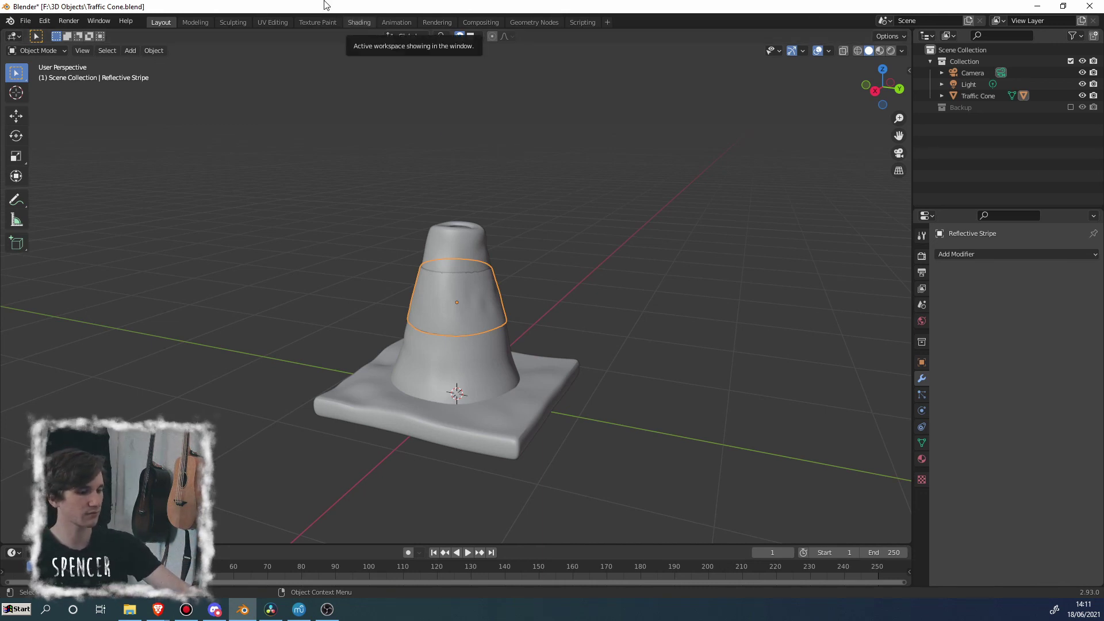
pyautogui.hotkey('ctrl', 's')
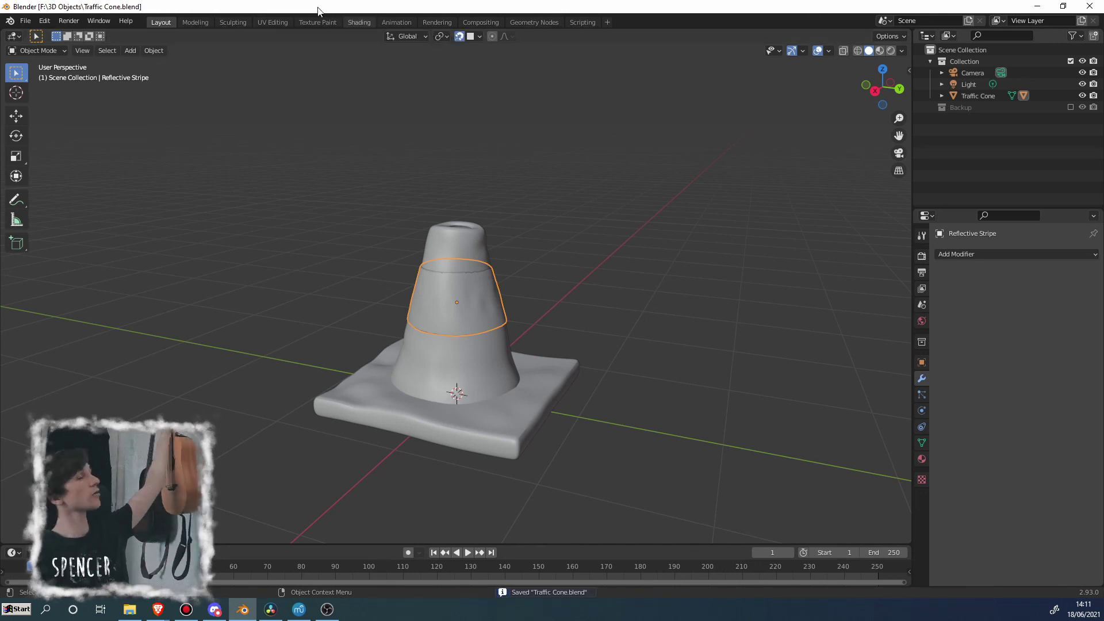